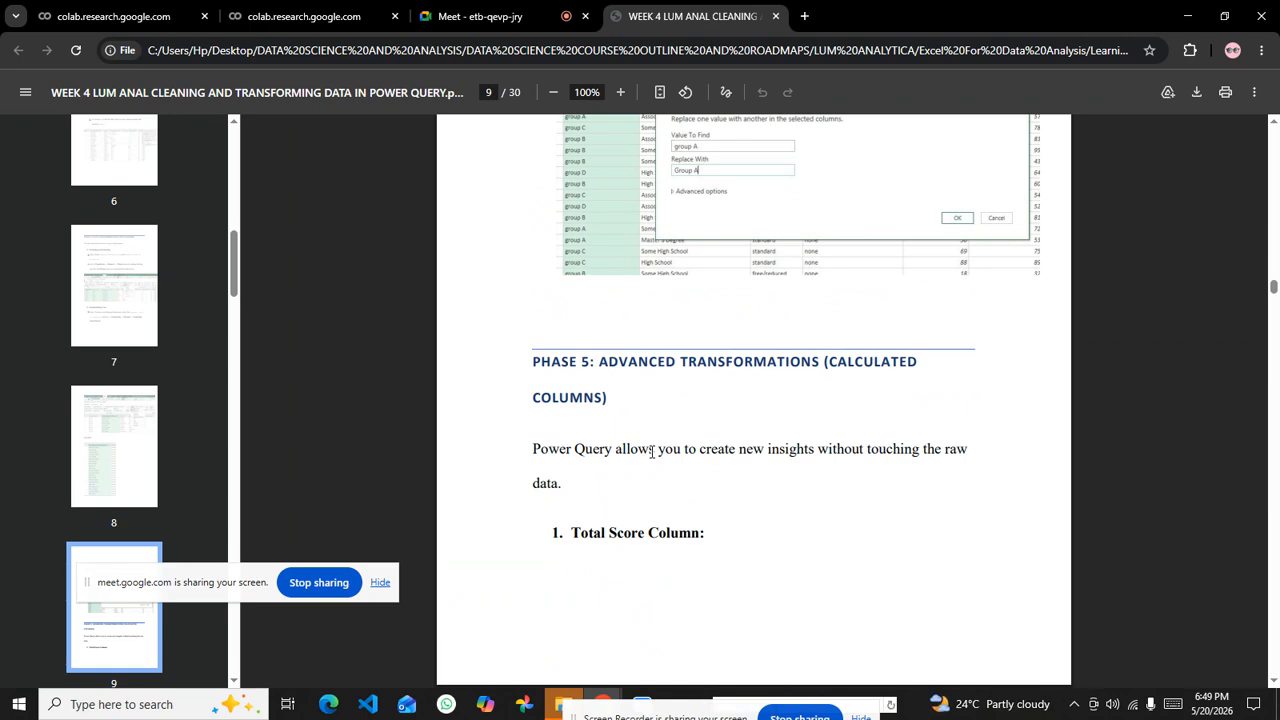
Step: Move the meeting's screen-sharing notice away from the page thumbnails and switch to the Google Meet call
left_click_drag(225, 594, 195, 718)
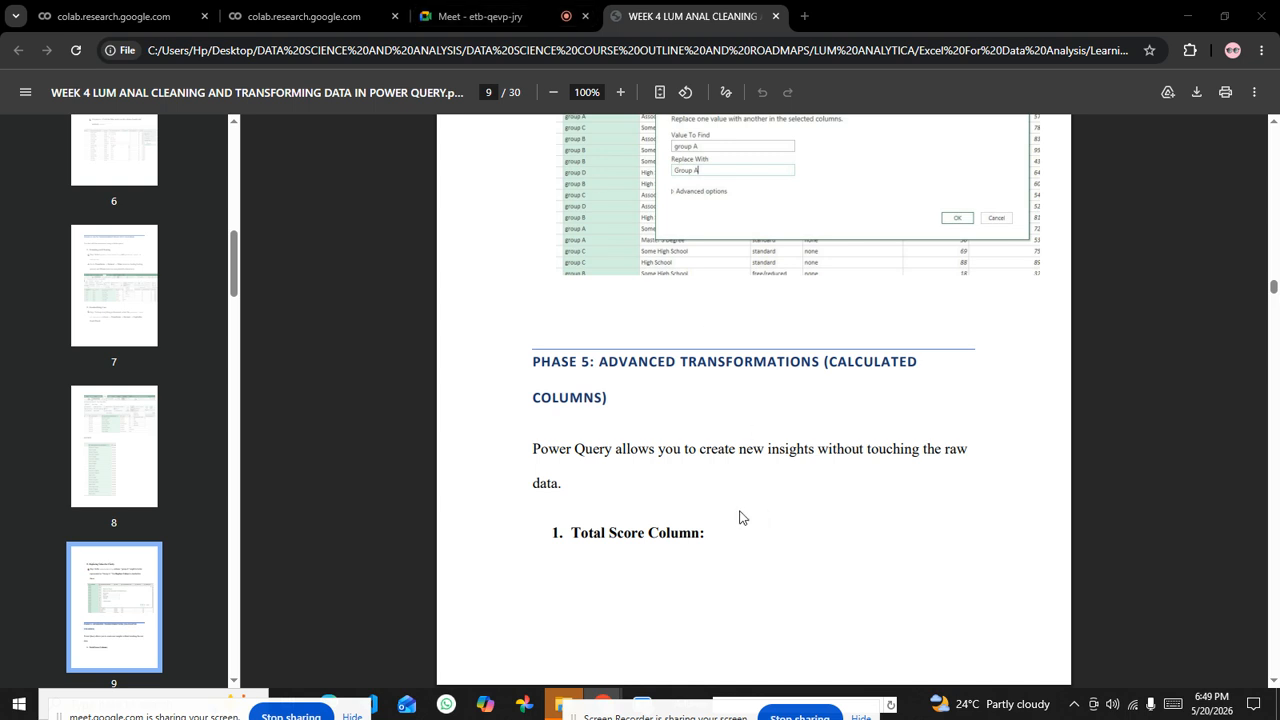
left_click(480, 16)
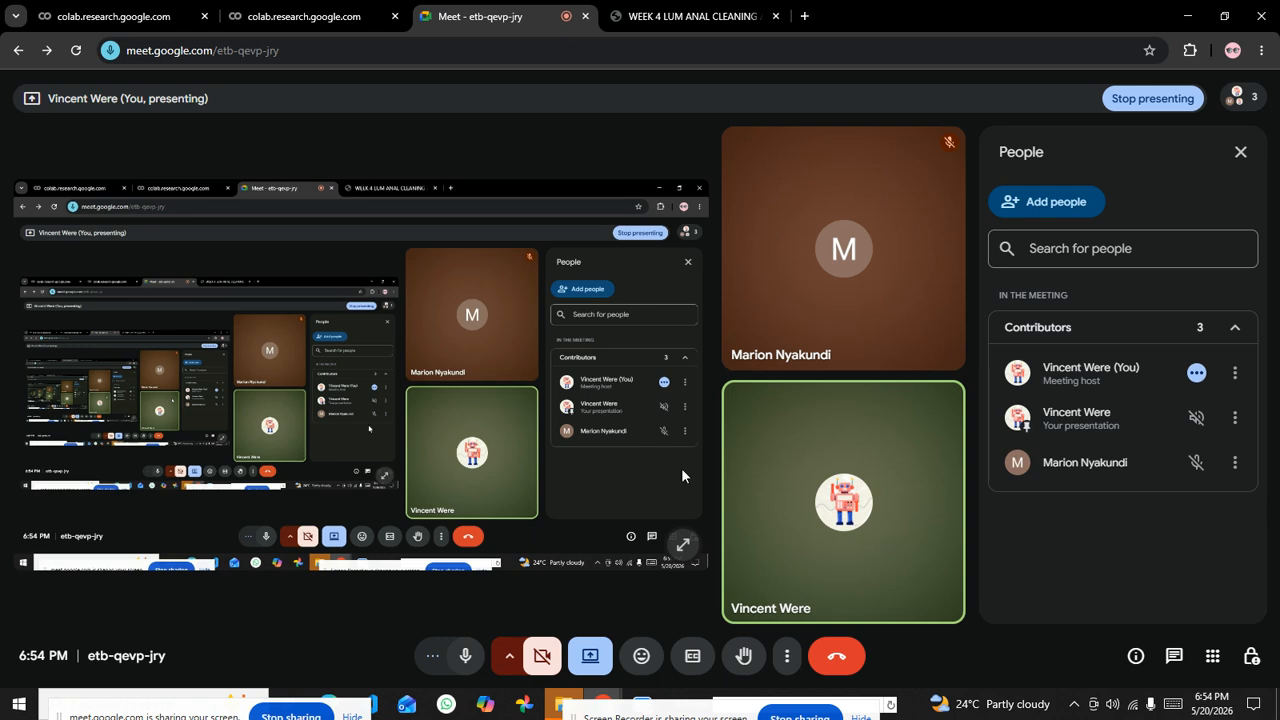
Step: Return to the Week 4 Power Query PDF and find the Real World Example on merging queries on page 20
left_click(660, 8)
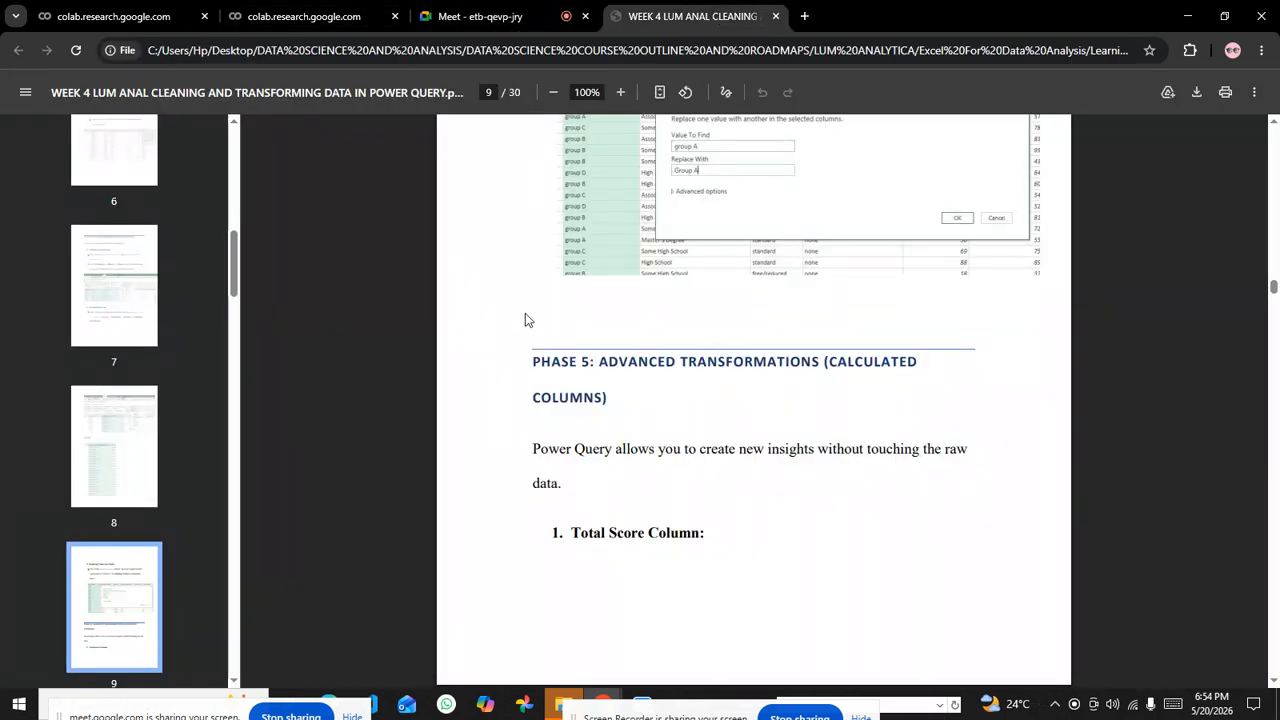
scroll(620, 320, "down", 15)
scroll(660, 378, "down", 10)
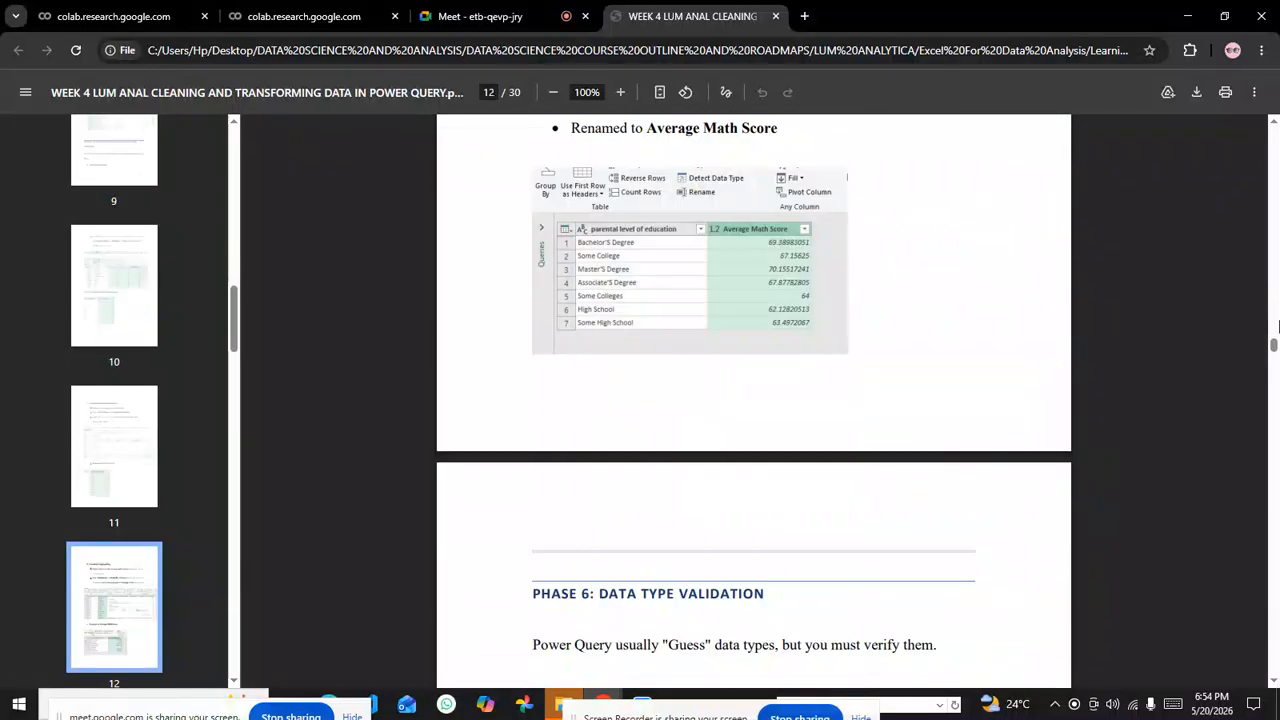
left_click_drag(1275, 347, 1277, 455)
scroll(900, 421, "up", 2)
scroll(640, 417, "down", 10)
scroll(677, 368, "down", 4)
scroll(685, 400, "up", 3)
left_click_drag(932, 386, 645, 368)
left_click(645, 392)
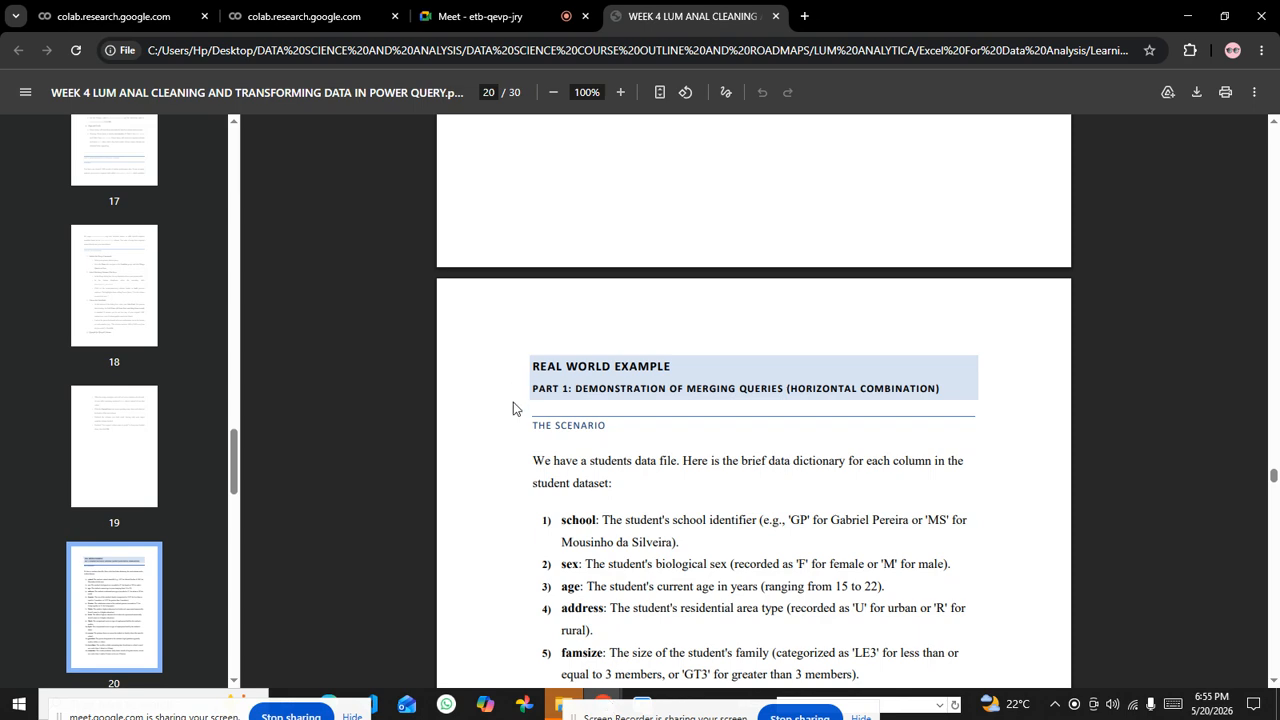
Step: Open the workbook "Hands-On Excel - LUM ANALYTICA.xlsx" from the Learning Materials folder in Excel
left_click_drag(578, 714, 816, 376)
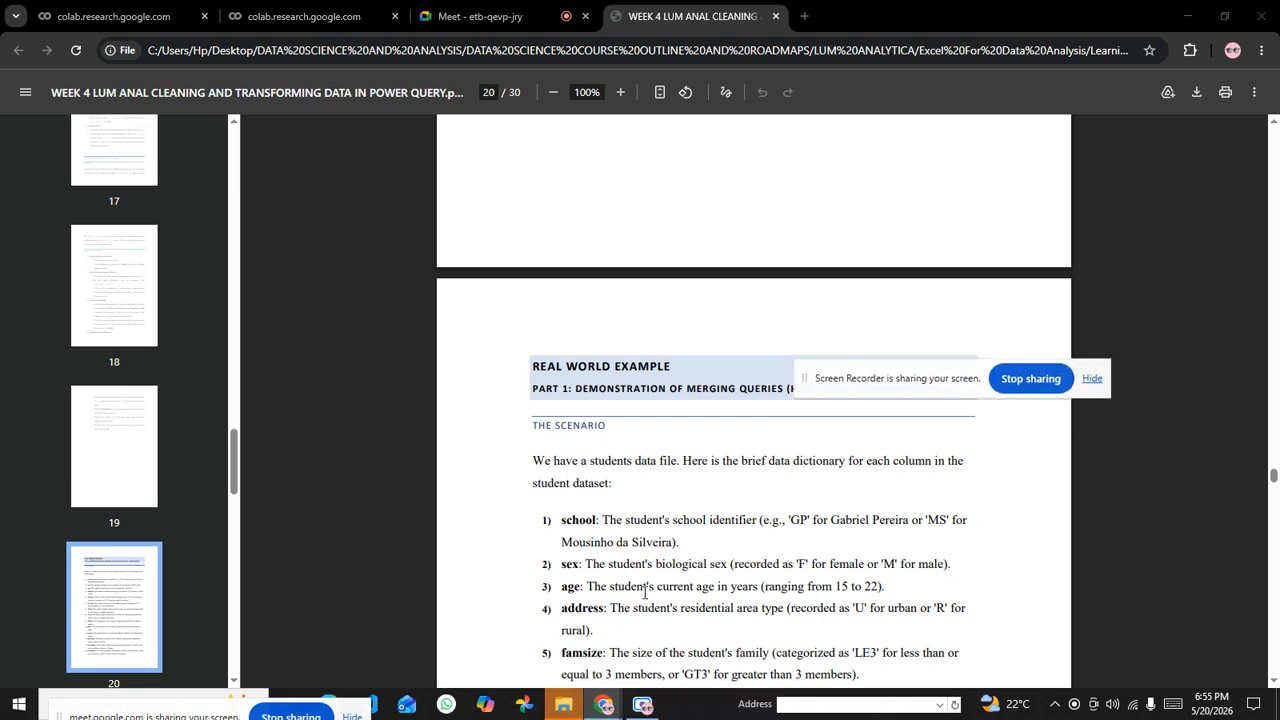
left_click(563, 705)
double_click(436, 167)
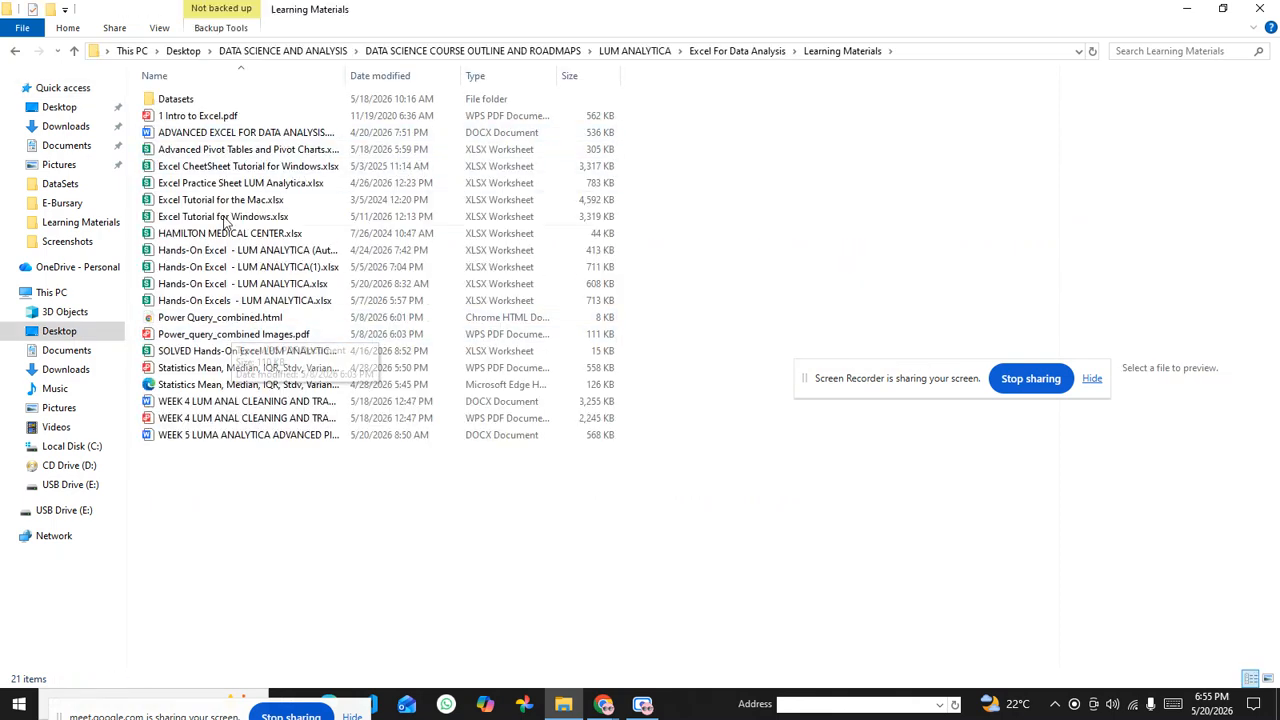
double_click(246, 288)
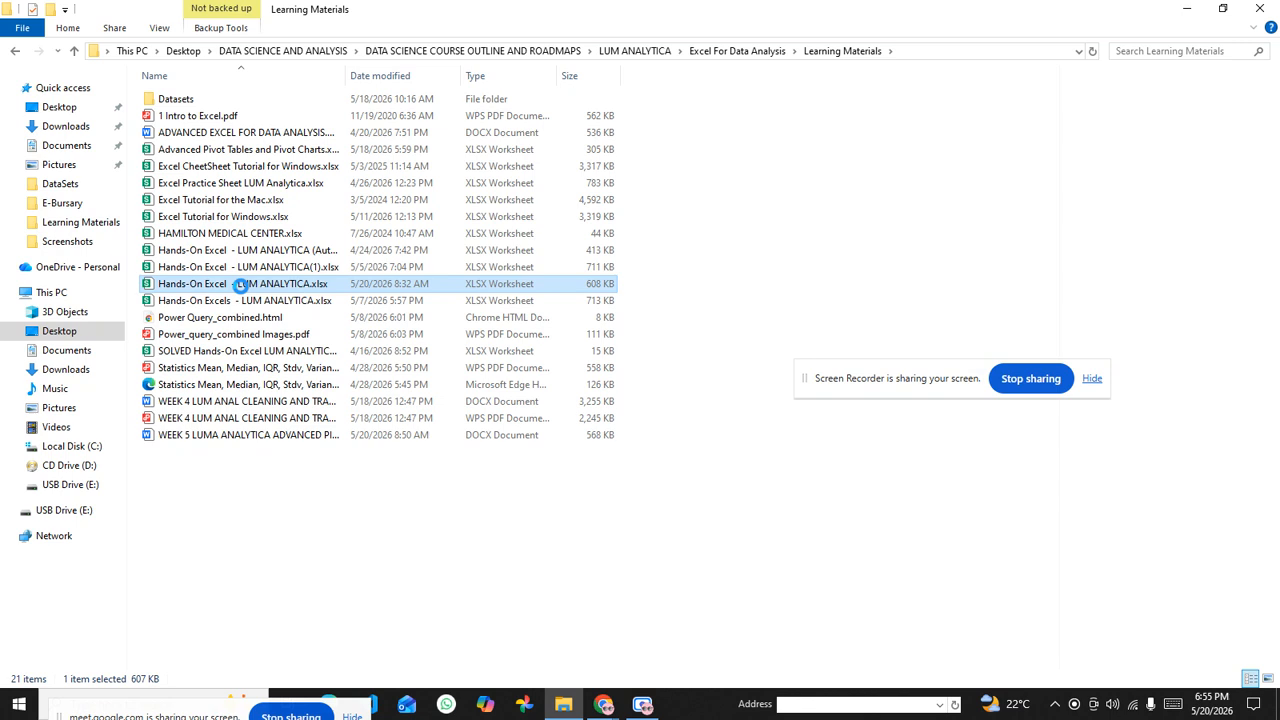
left_click(604, 705)
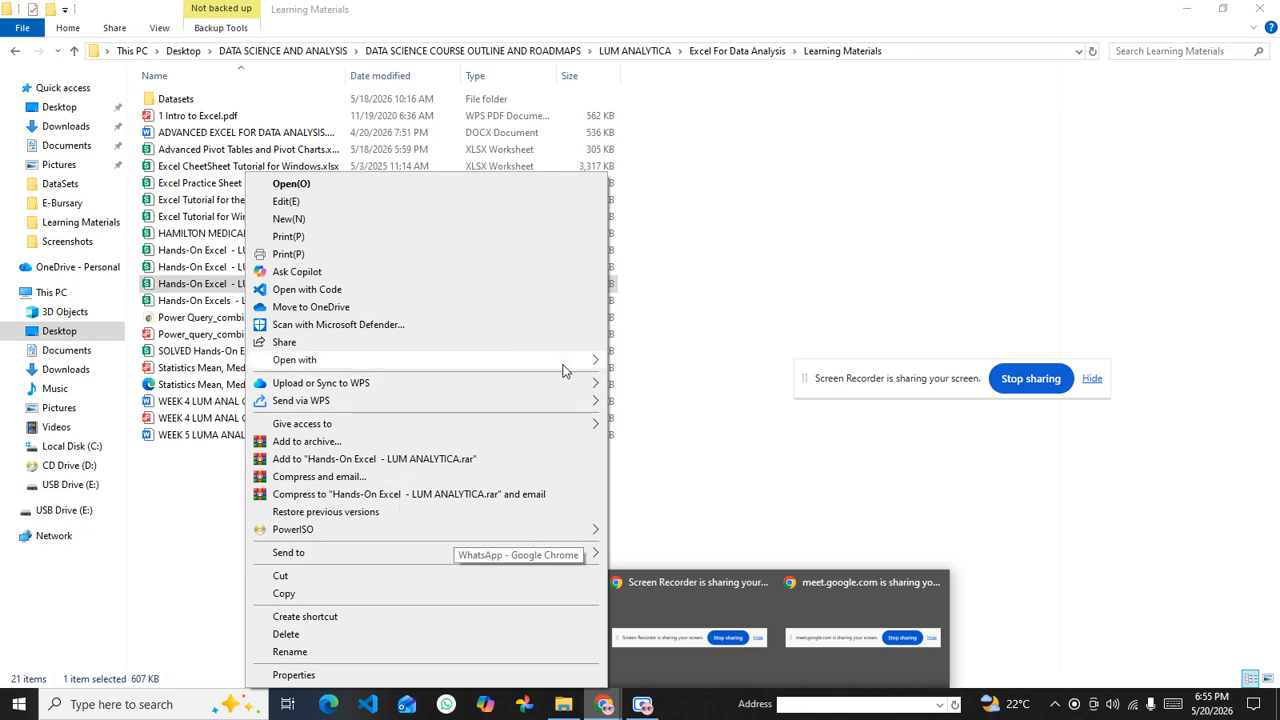
mouse_move(563, 365)
left_click(640, 365)
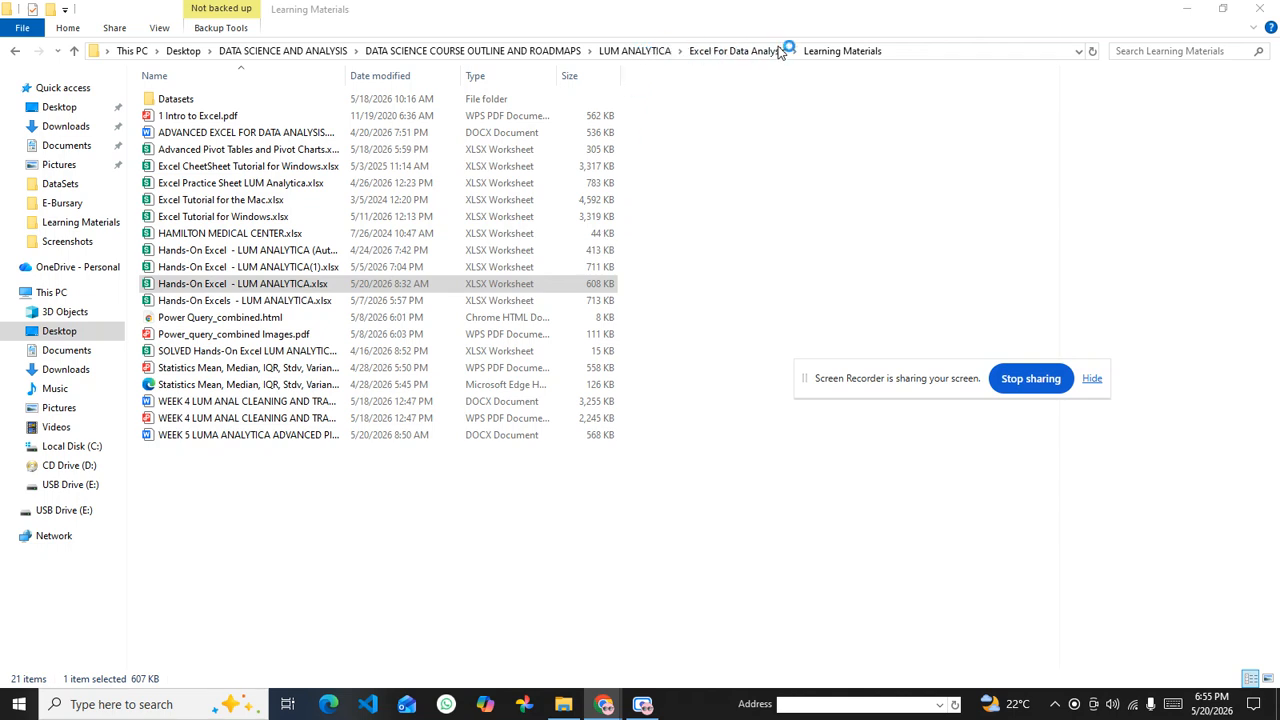
Step: Switch back to the Week 4 PDF in Chrome and move the screen recorder's sharing notice off the Real World Example heading
mouse_move(603, 706)
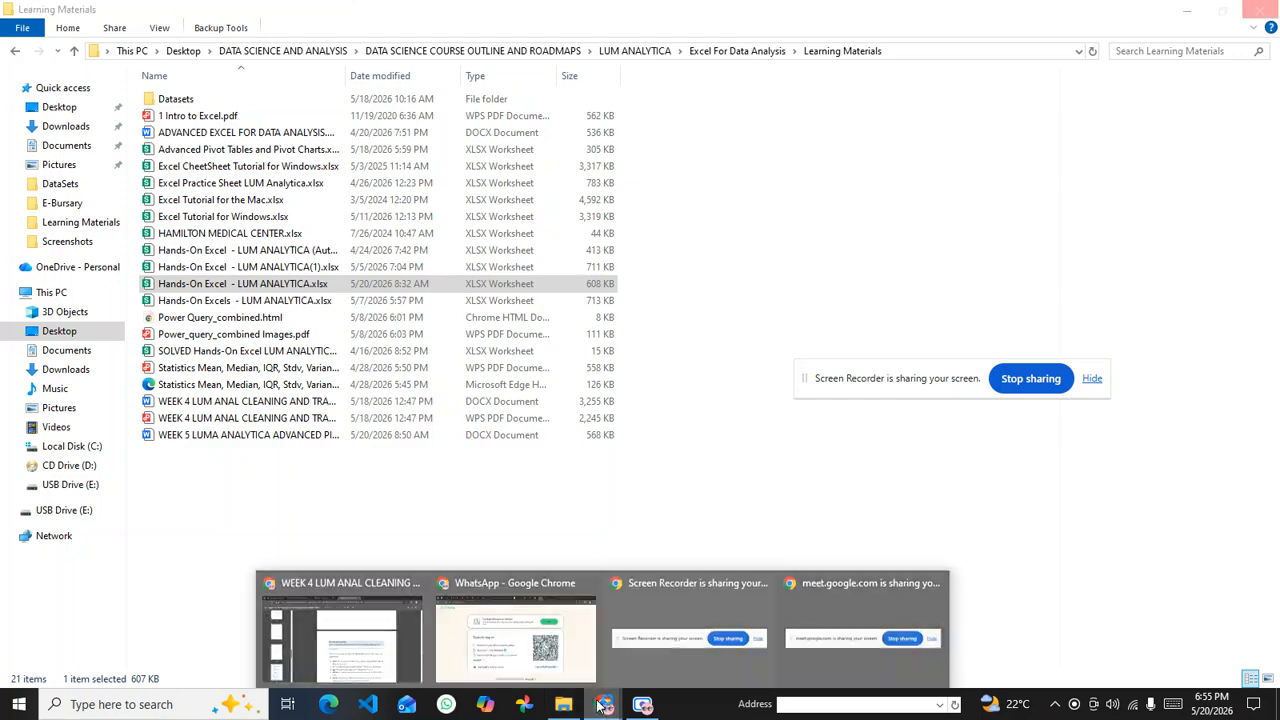
left_click(345, 635)
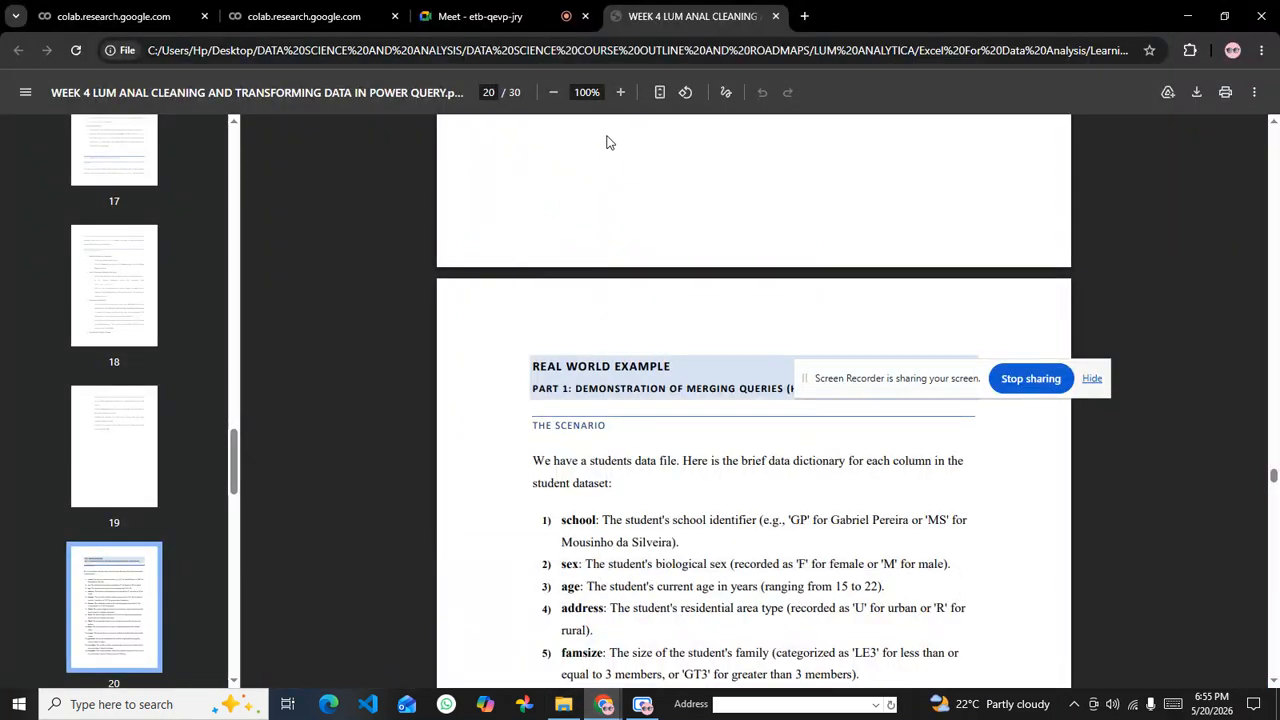
left_click_drag(904, 373, 1062, 648)
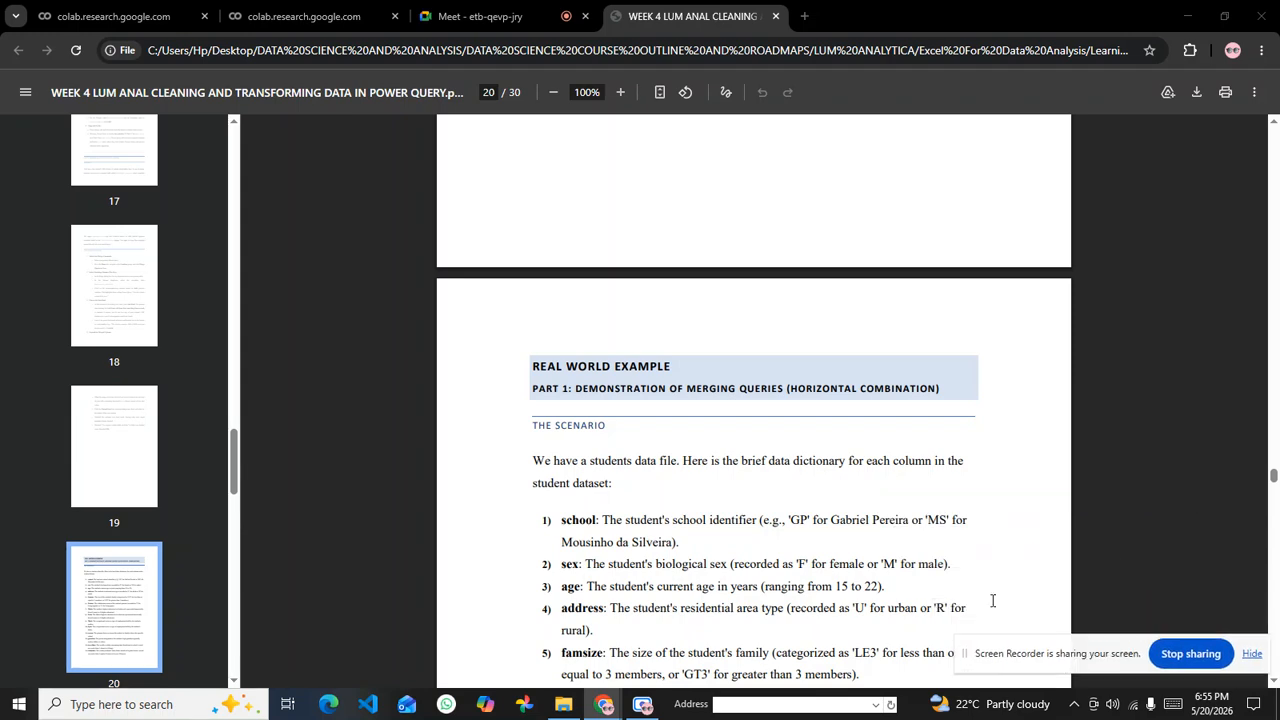
Step: Switch to File Explorer and open the DataSets folder inside DATA SCIENCE AND ANALYSIS
left_click(563, 705)
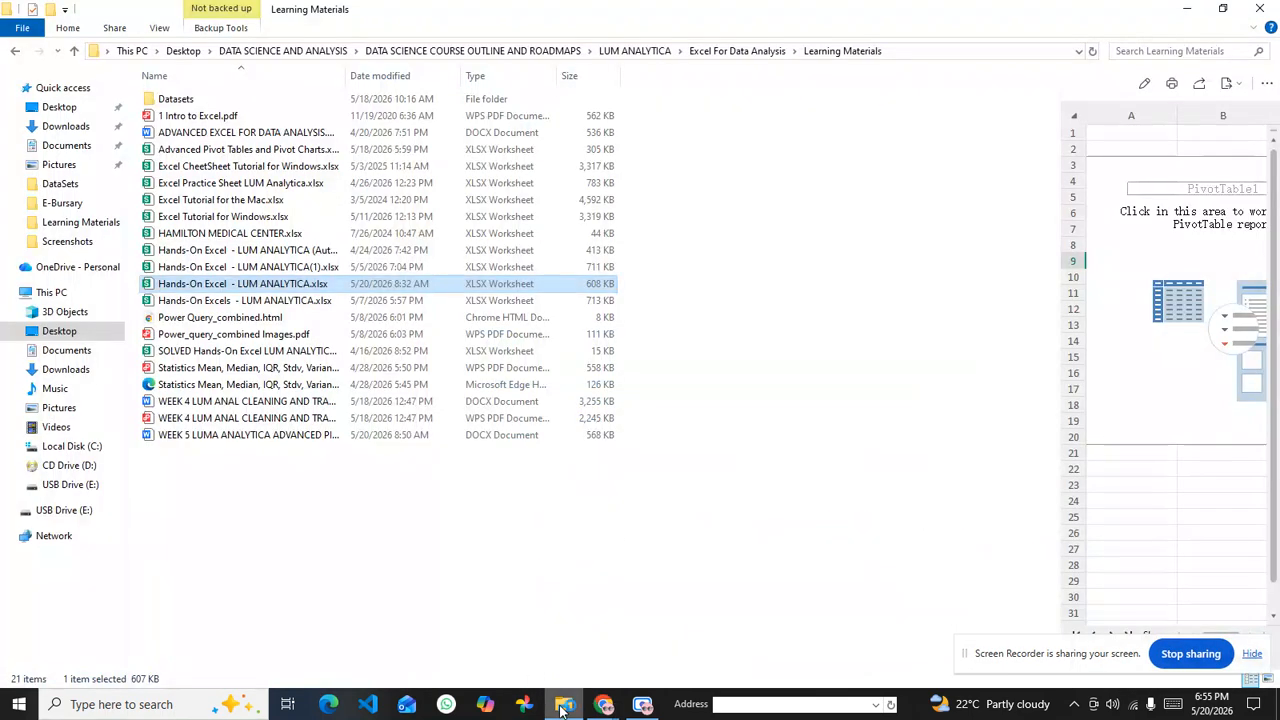
left_click(660, 51)
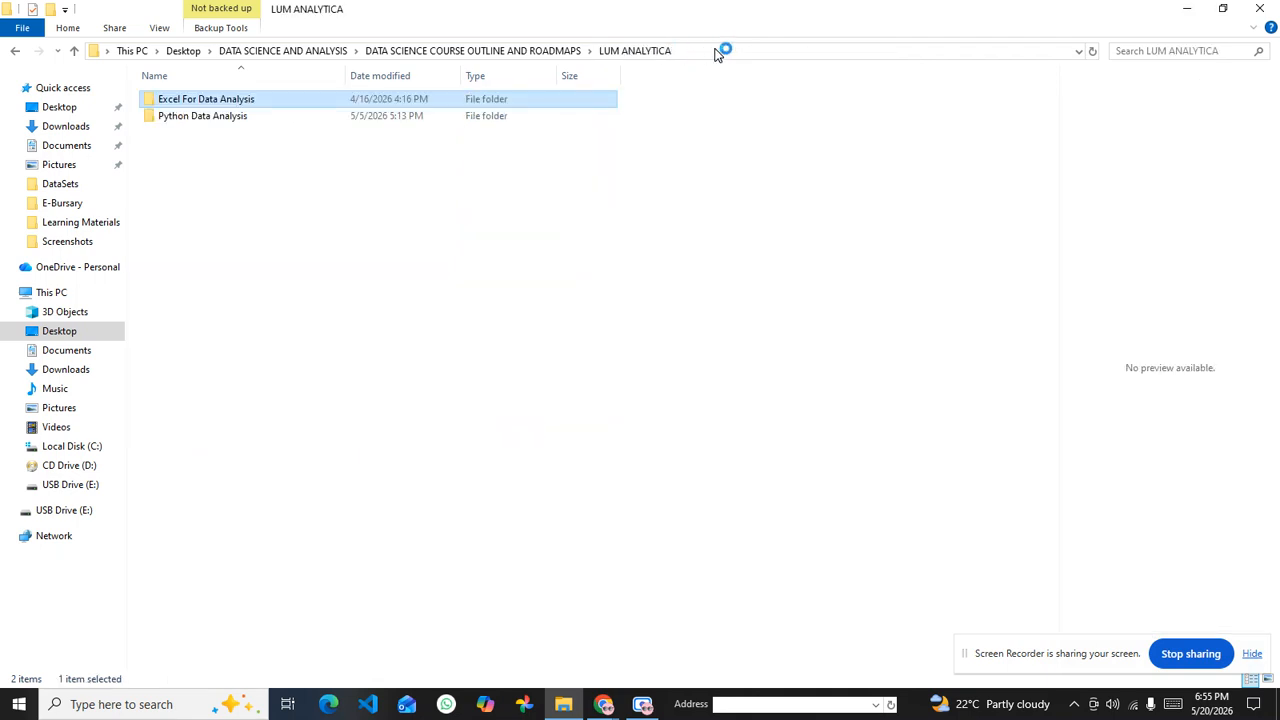
left_click(433, 52)
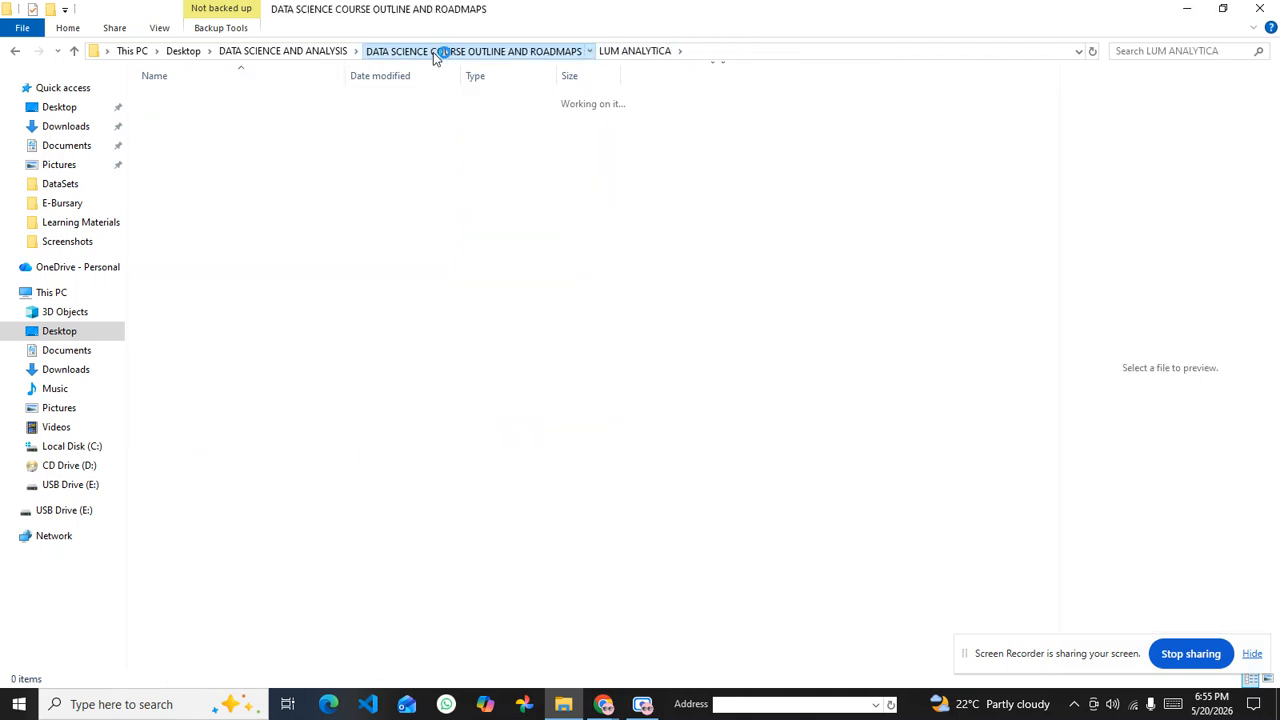
left_click(317, 53)
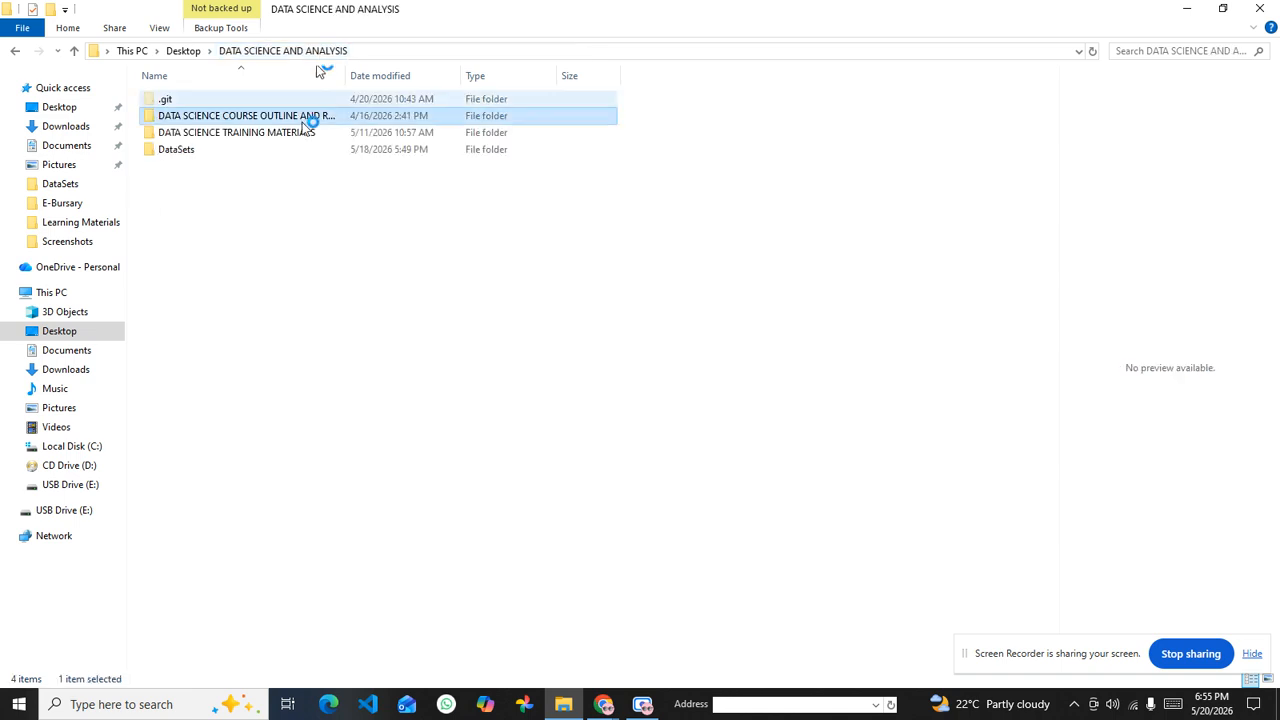
left_click(197, 150)
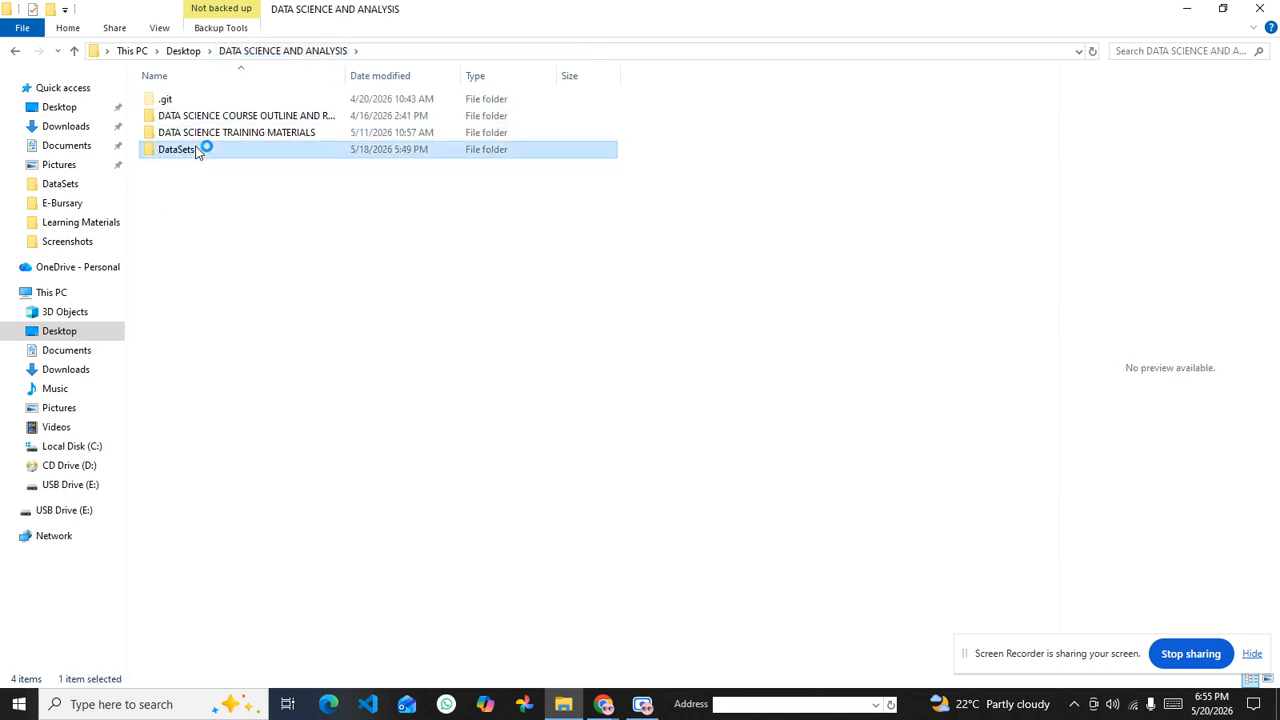
double_click(197, 150)
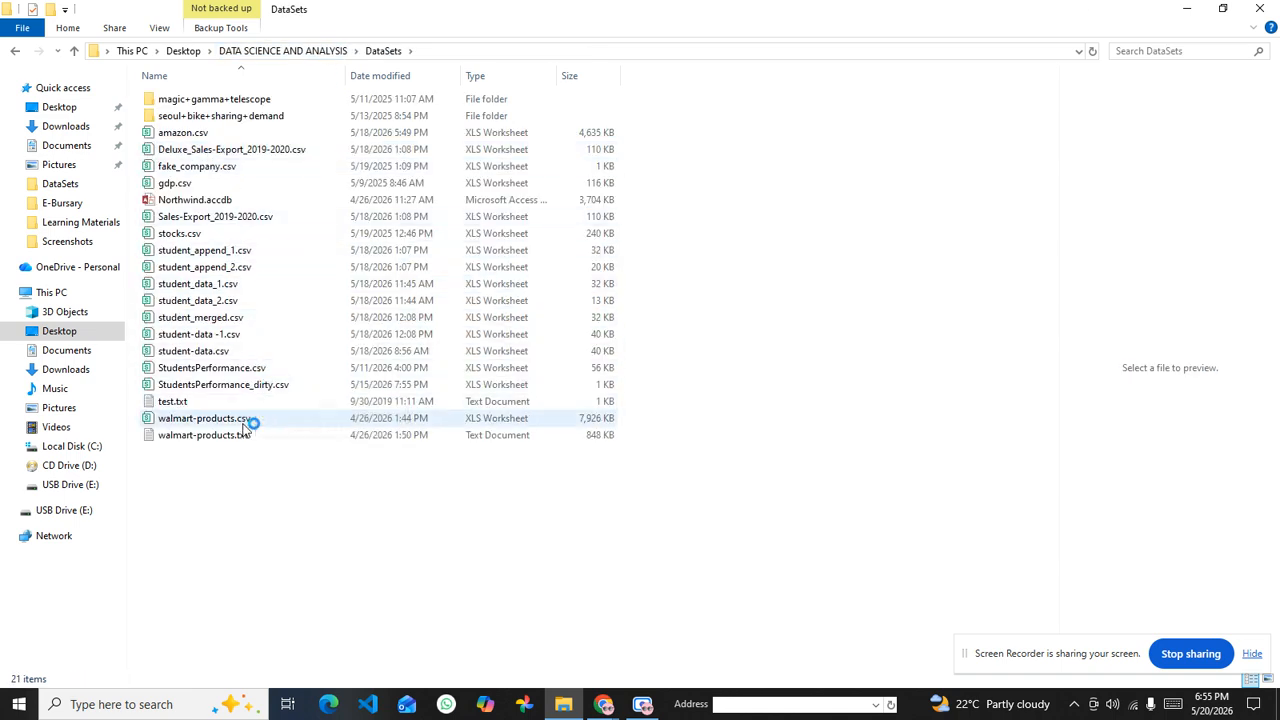
Step: Open student_data_1.csv from the DataSets folder with WPS Office
left_click(226, 286)
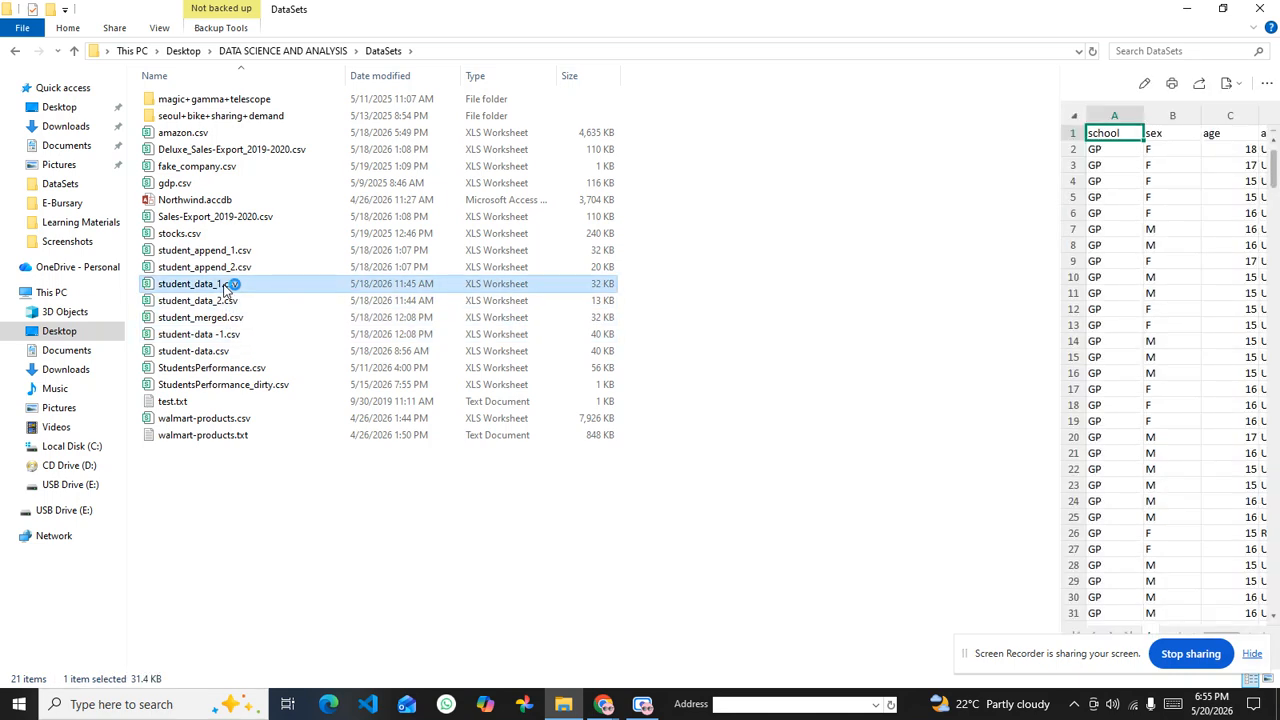
right_click(226, 287)
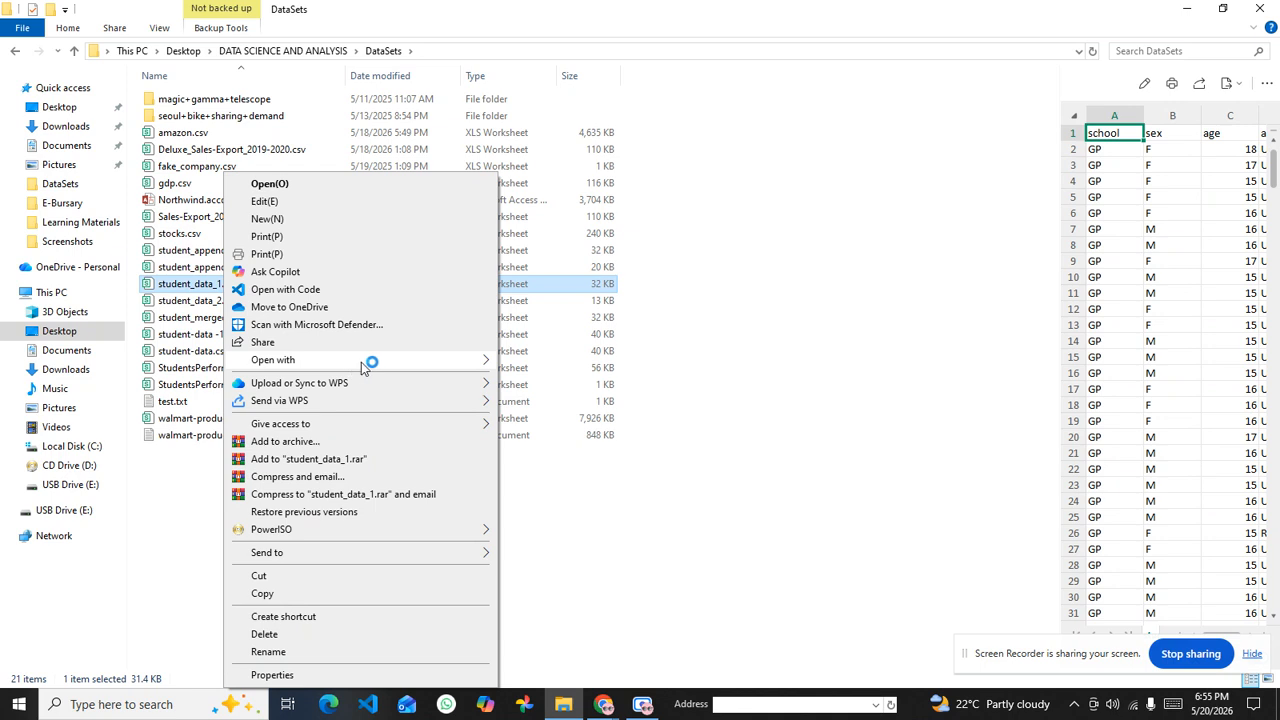
mouse_move(410, 362)
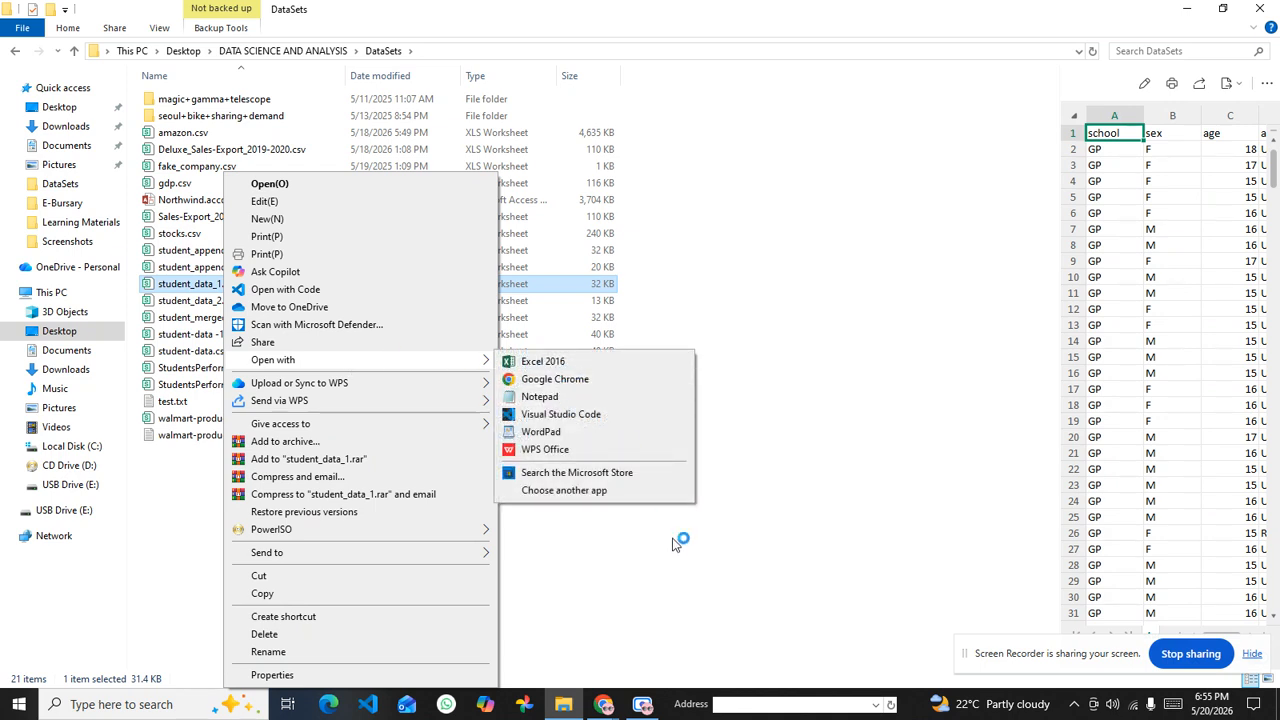
left_click(708, 575)
right_click(277, 283)
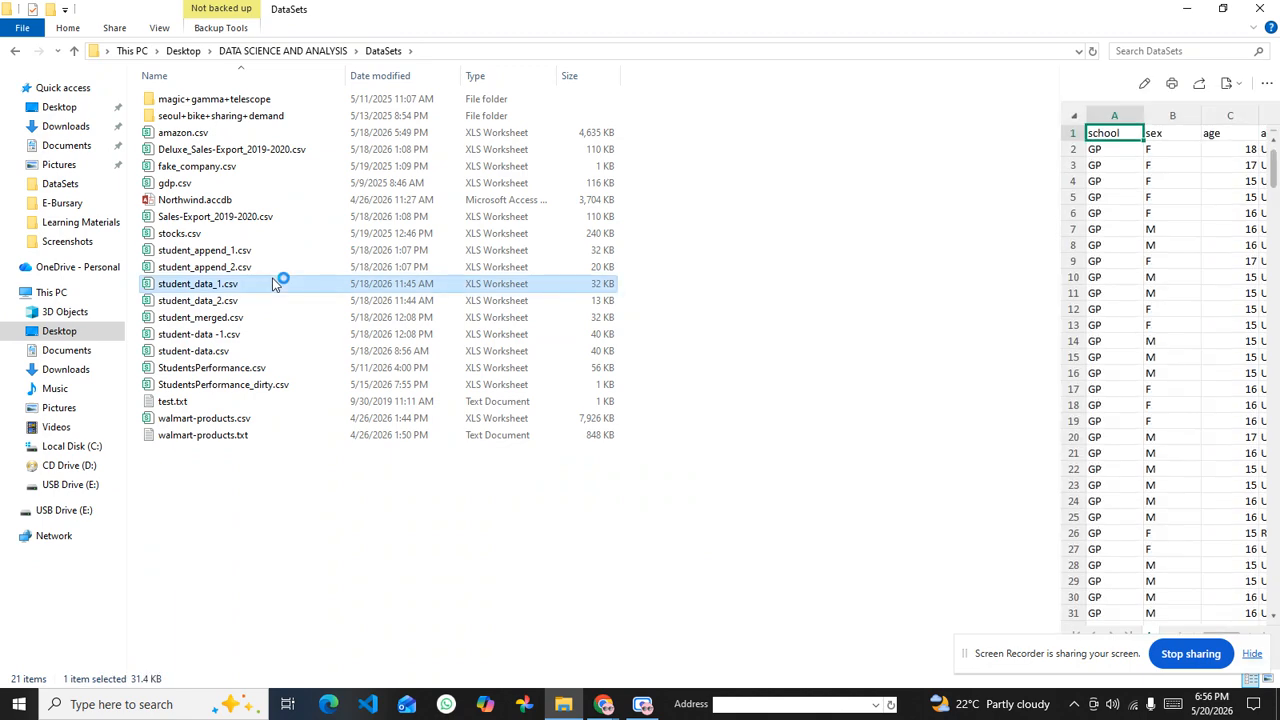
mouse_move(430, 362)
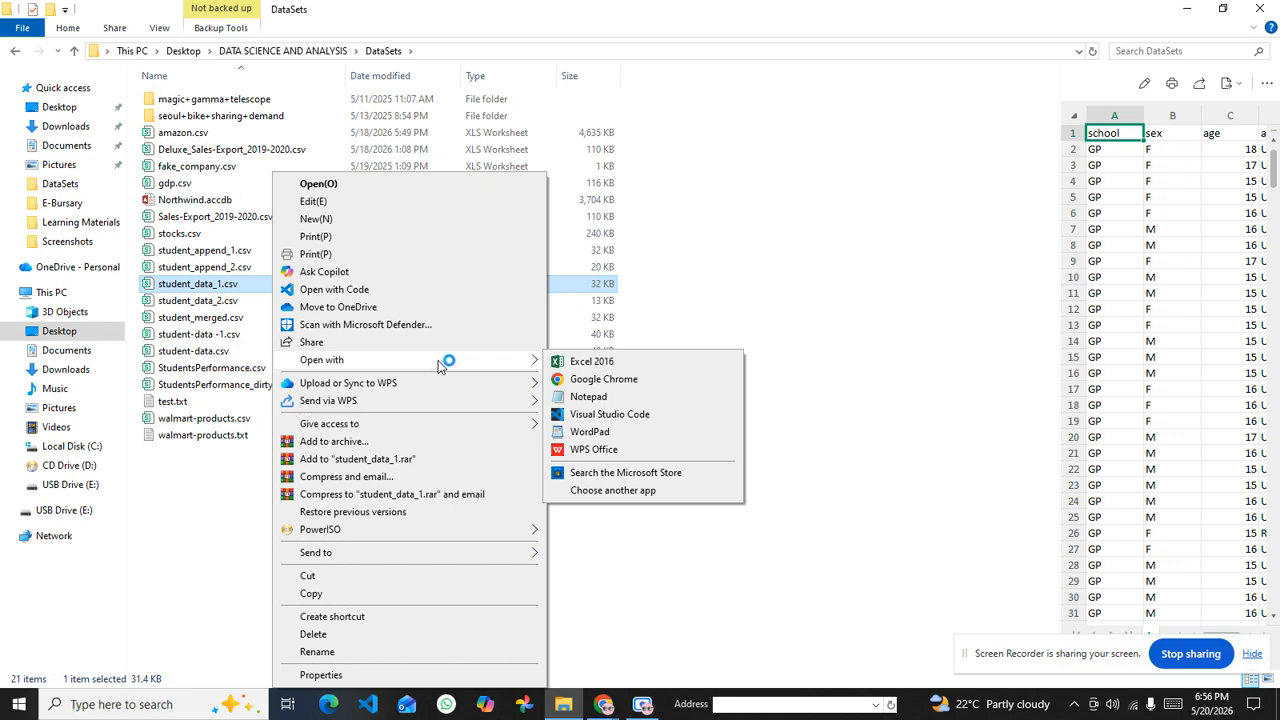
left_click(593, 450)
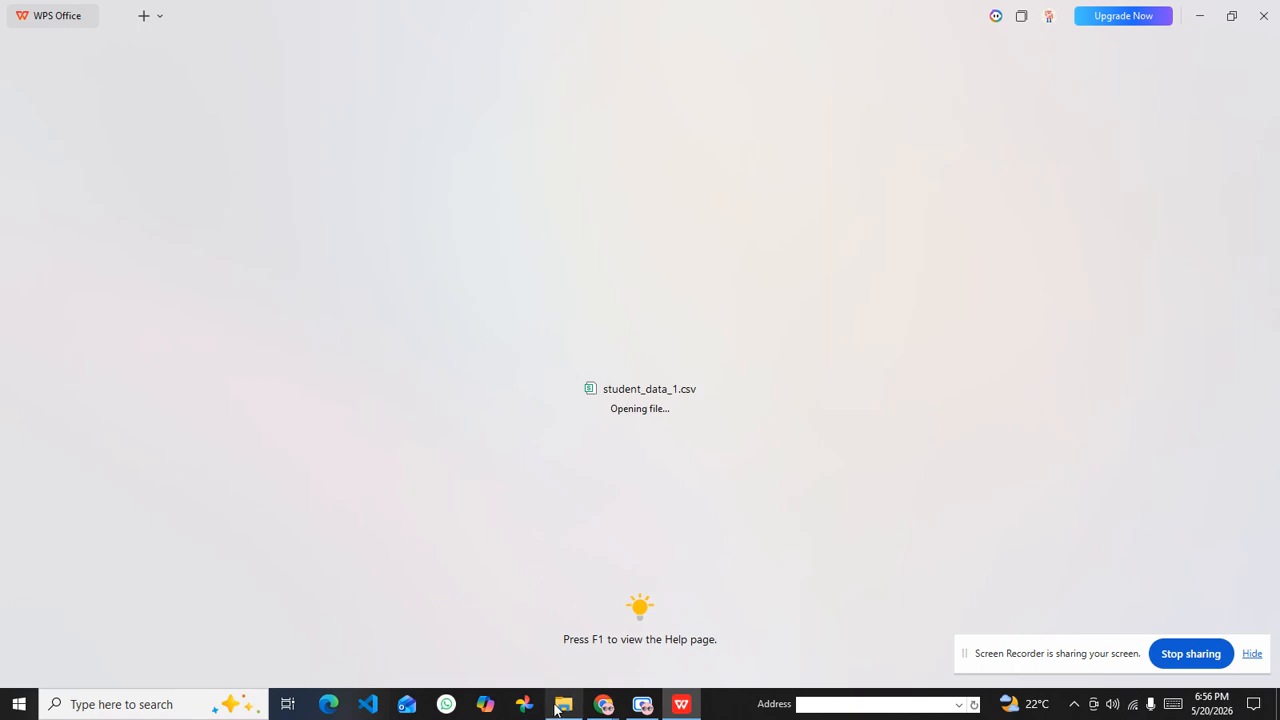
Step: Open student_data_2.csv from the DataSets folder with WPS Office
left_click(557, 708)
left_click(240, 300)
right_click(239, 304)
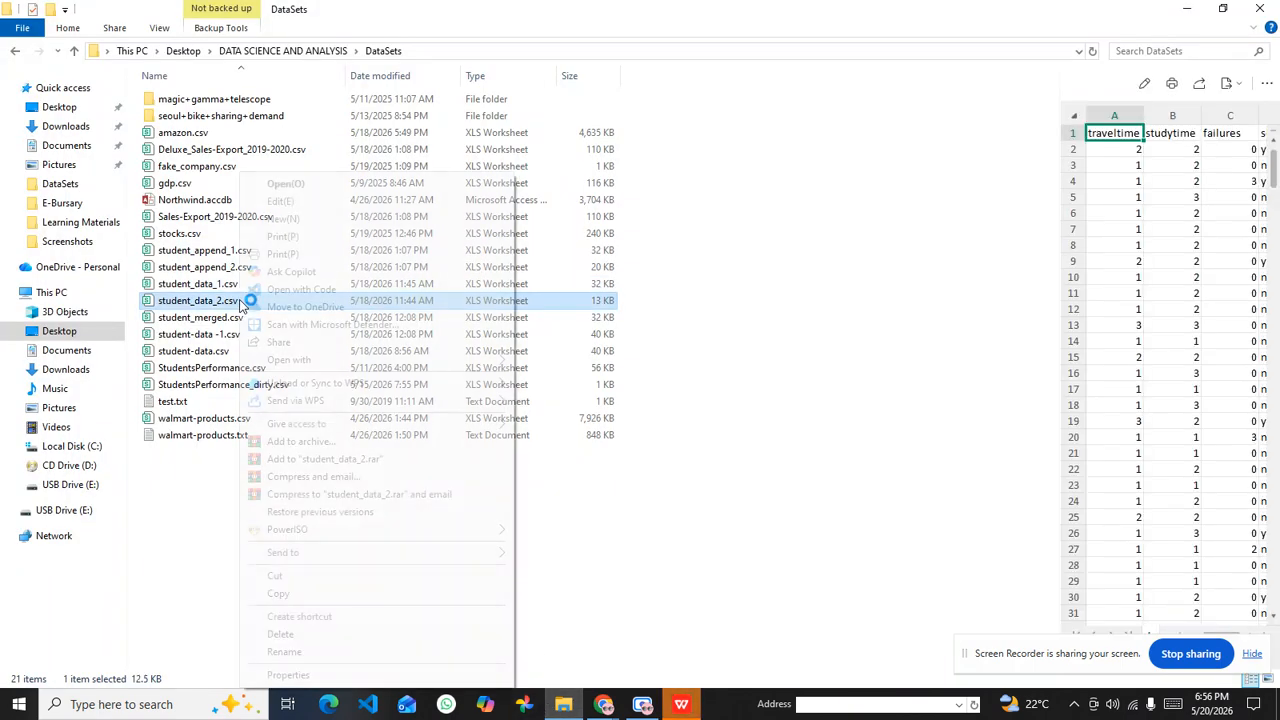
mouse_move(456, 358)
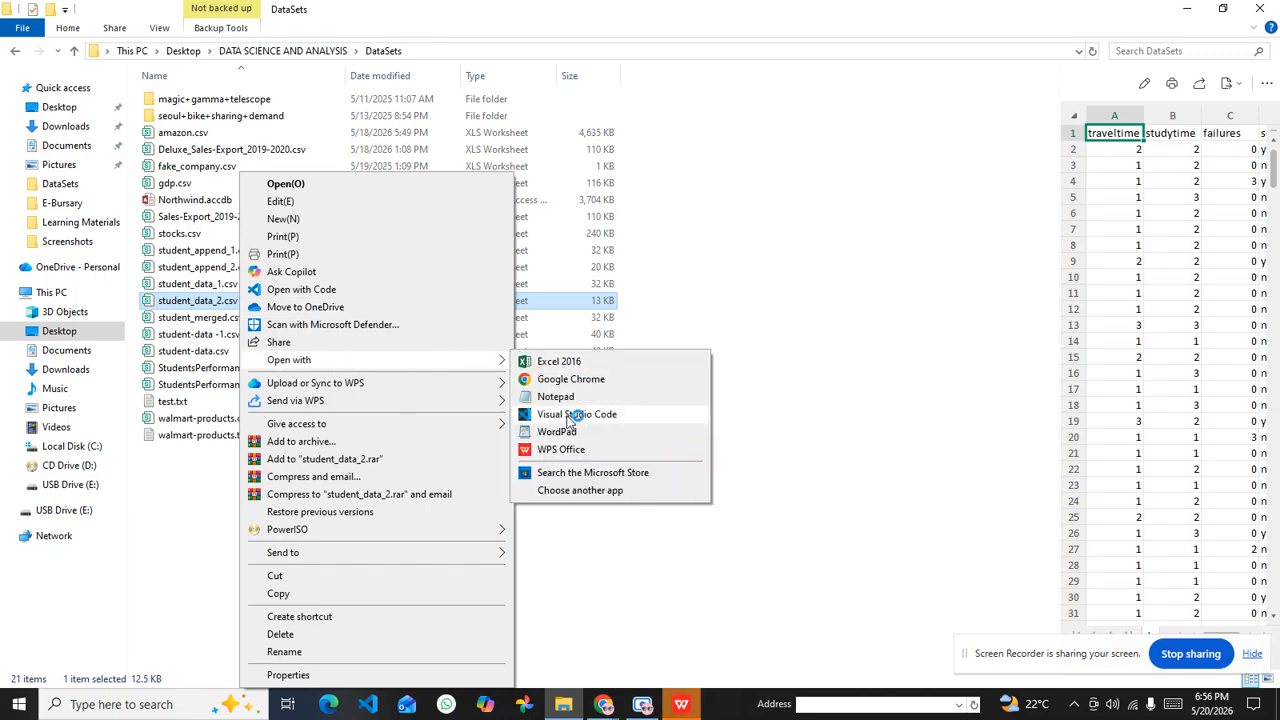
left_click(565, 449)
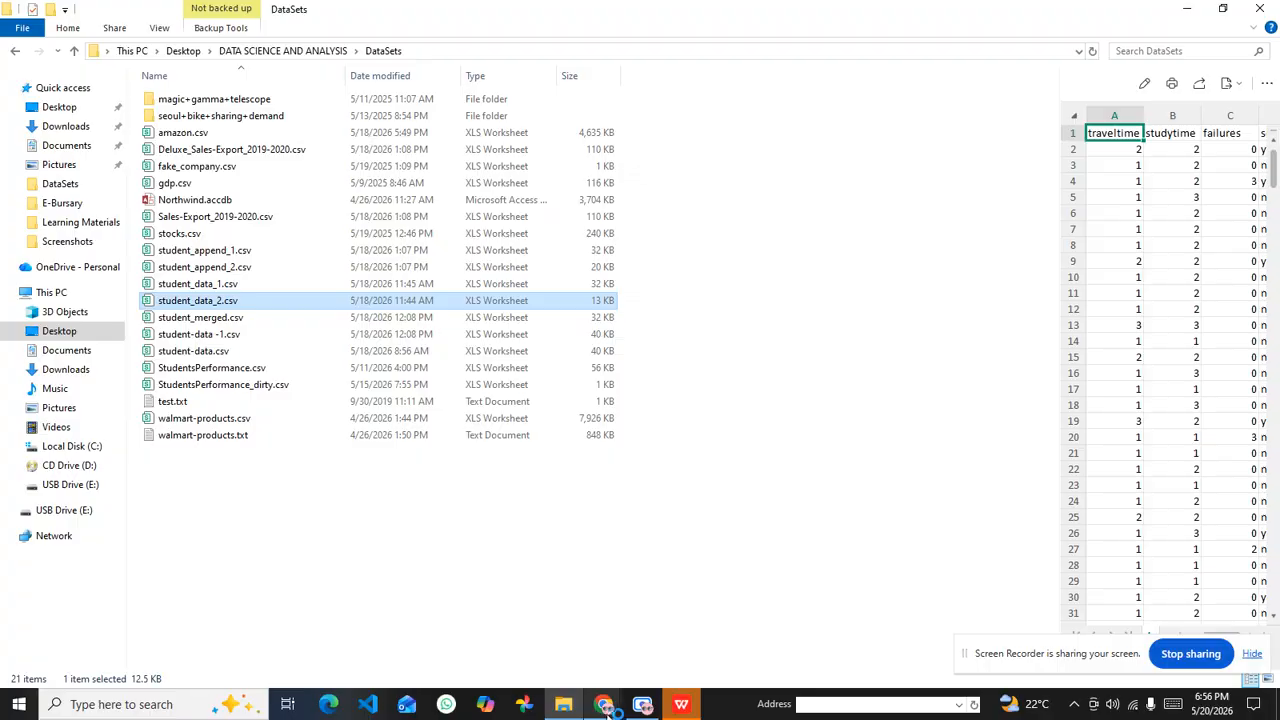
Step: Return to the PDF in Chrome and read the student dataset's data dictionary from school through internet
mouse_move(603, 704)
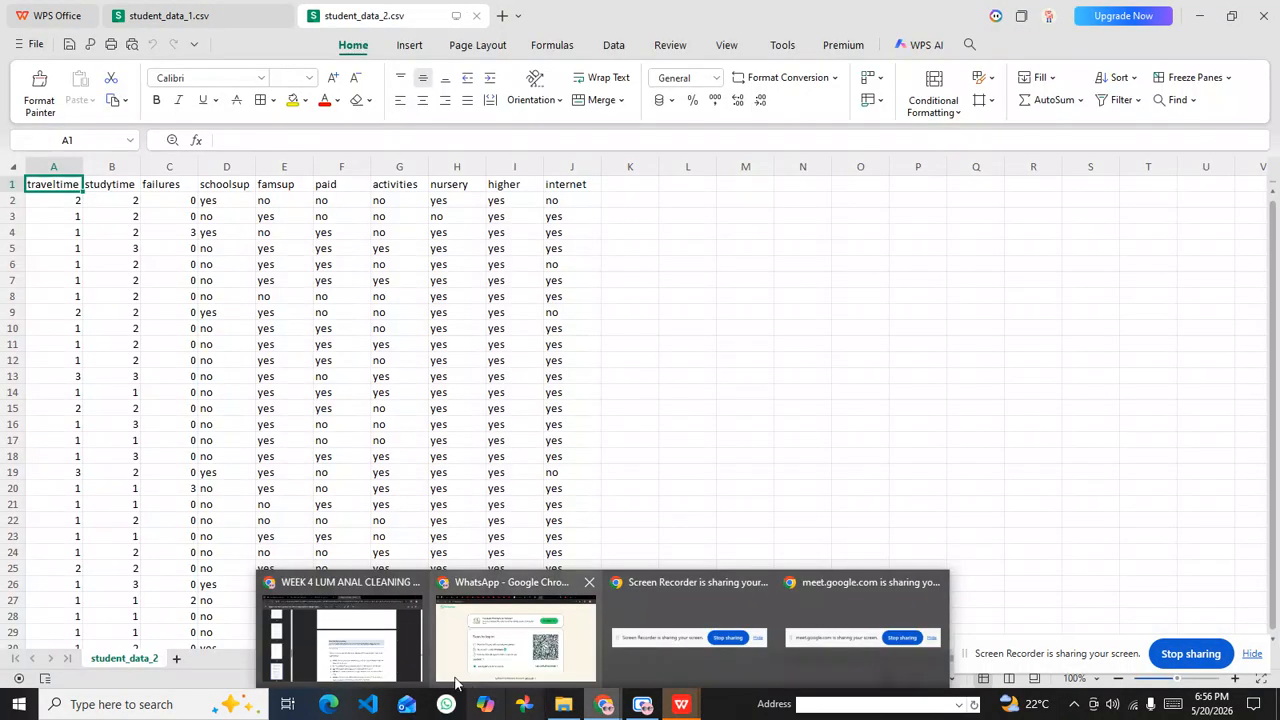
left_click(357, 652)
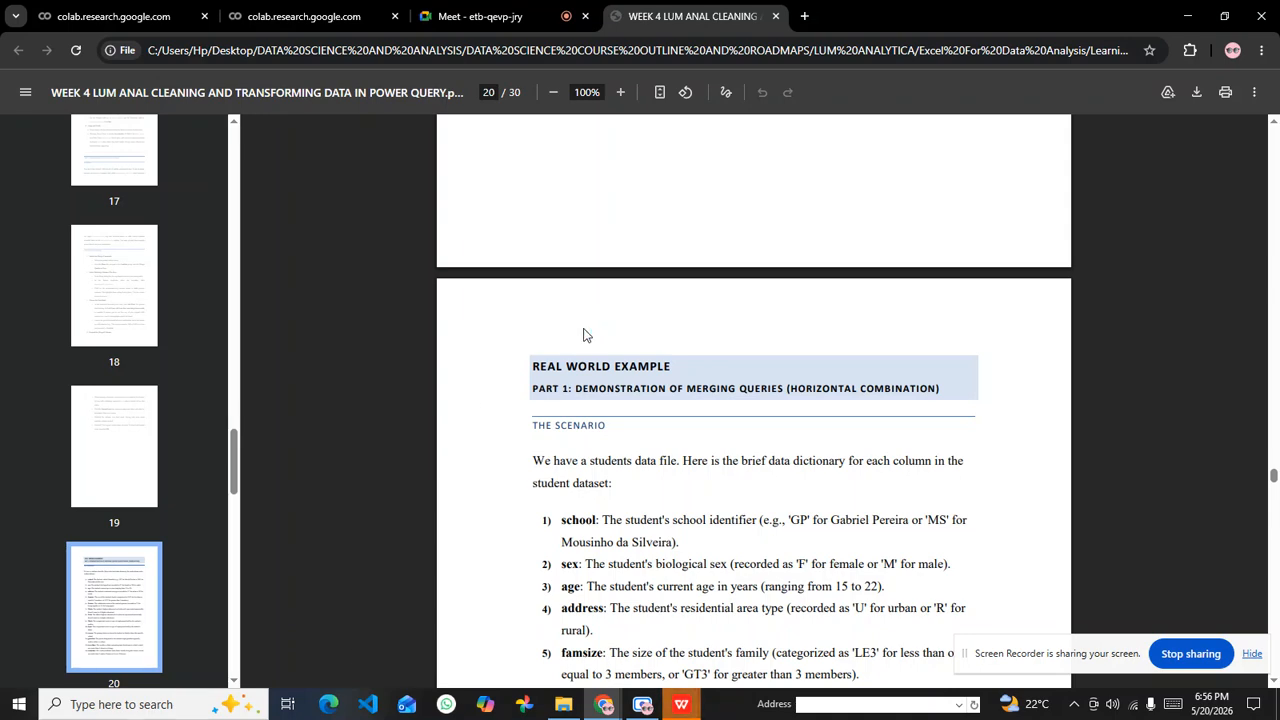
scroll(586, 329, "down", 4)
scroll(576, 243, "up", 1)
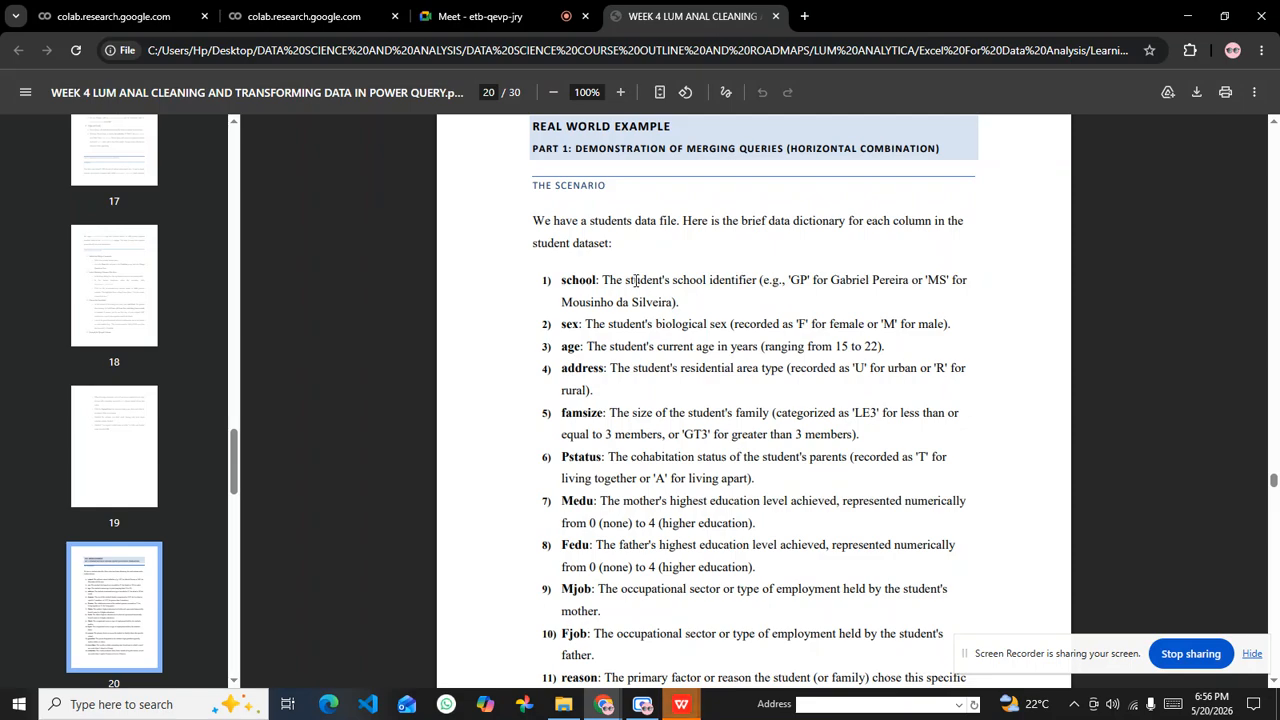
scroll(543, 316, "down", 7)
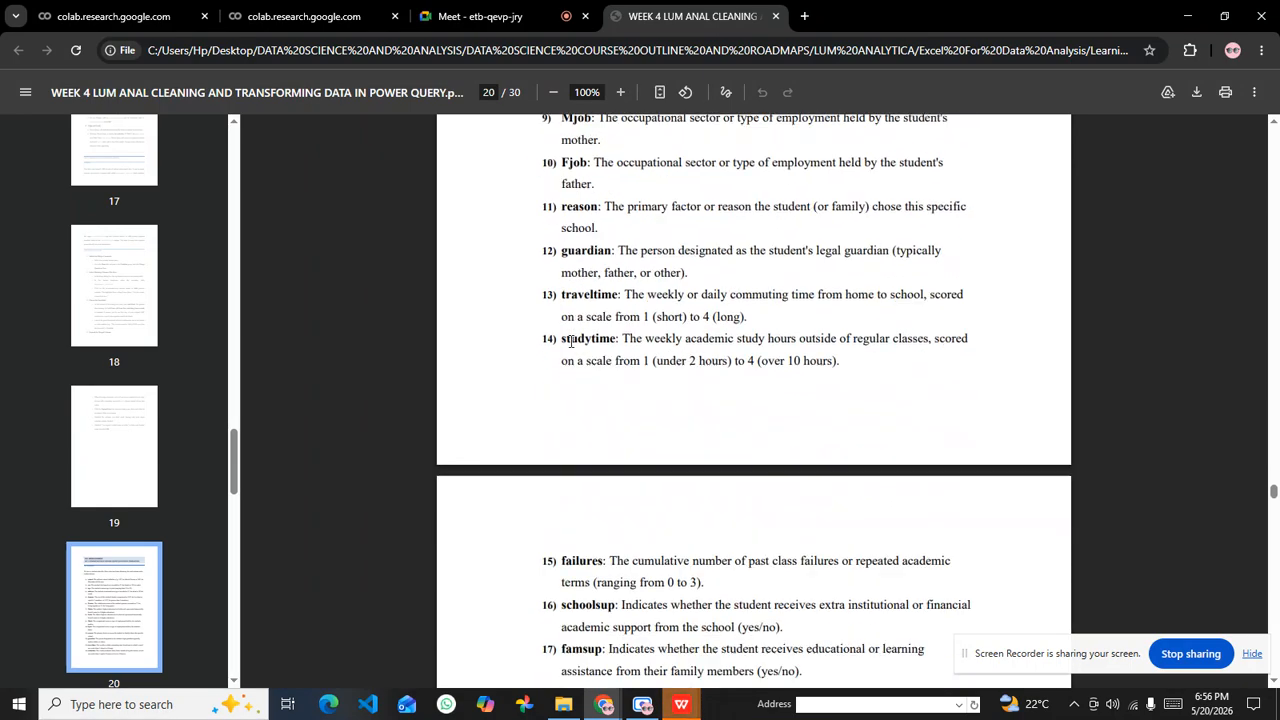
scroll(583, 384, "down", 1)
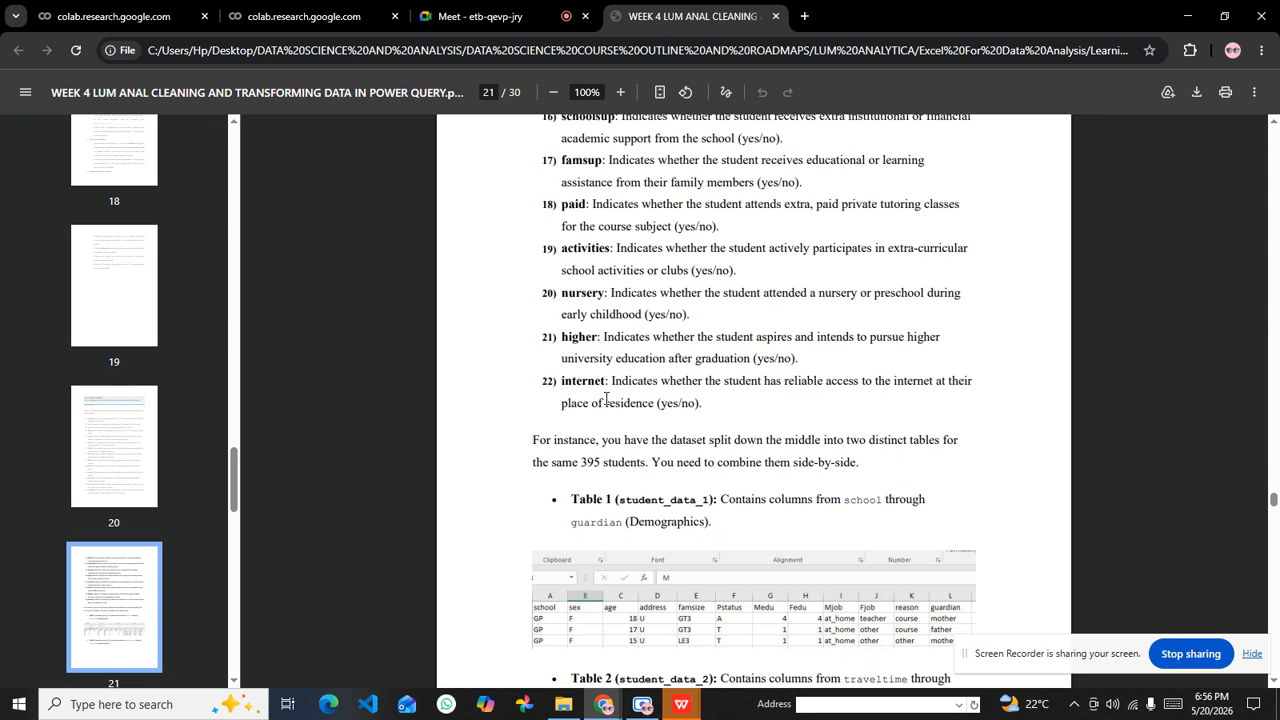
Step: Examine how the student dataset is split into the student_data_1 and student_data_2 tables, highlighting the student count in the explanation
left_click_drag(645, 462, 581, 462)
left_click(589, 468)
left_click_drag(601, 464, 579, 465)
left_click(720, 369)
left_click_drag(603, 463, 588, 462)
left_click(608, 452)
scroll(618, 311, "up", 3)
scroll(626, 321, "down", 2)
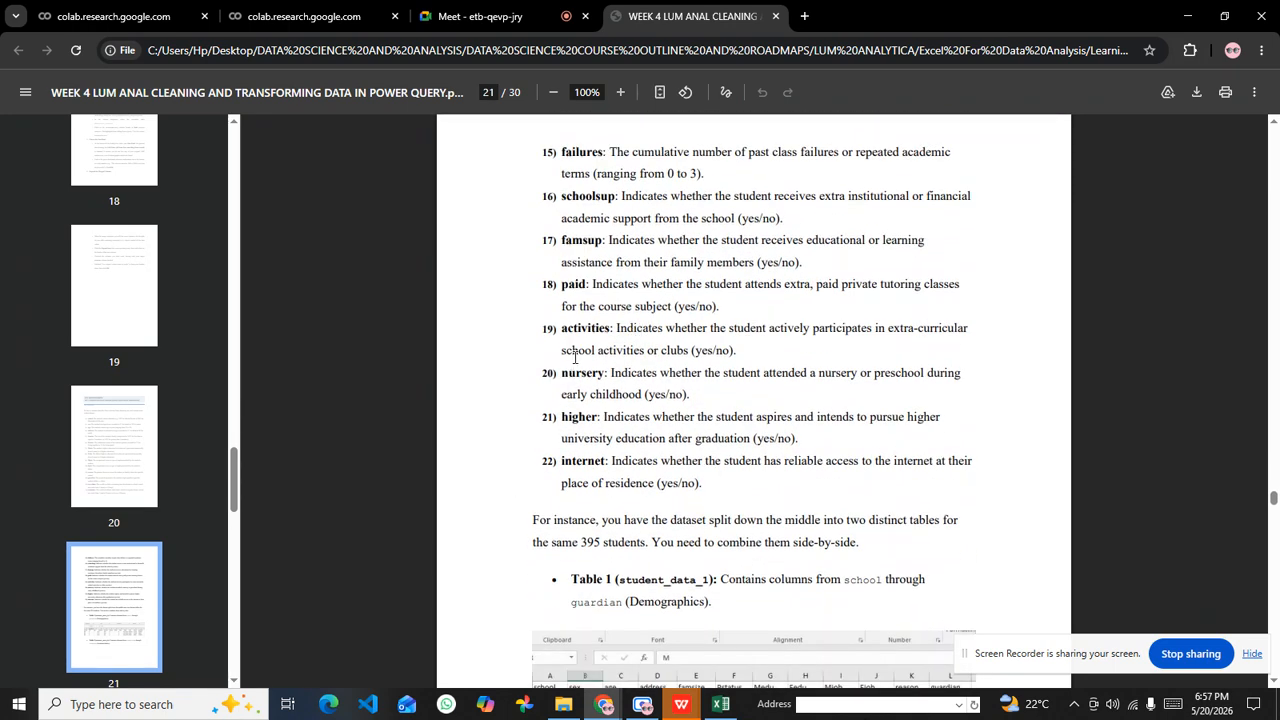
scroll(630, 362, "down", 4)
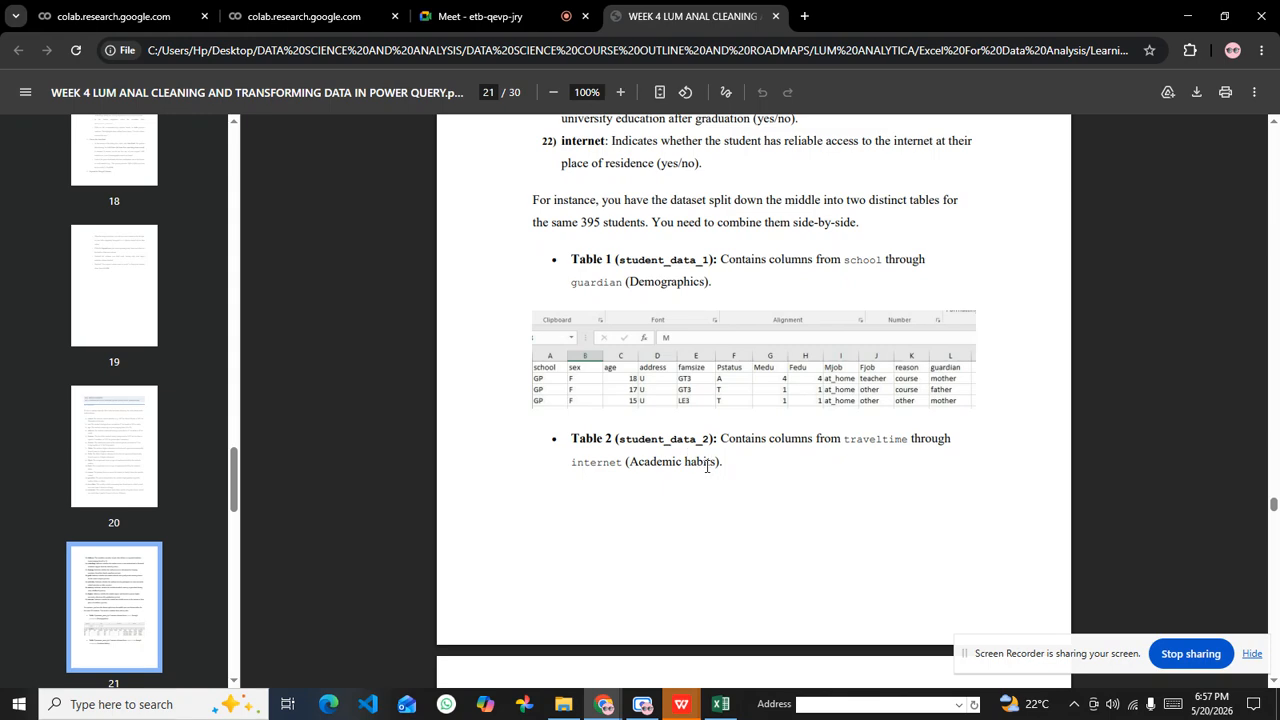
Step: Highlight the Academic habits description of student_data_2 in the PDF and go back to the student data dictionary
left_click_drag(717, 463, 632, 463)
left_click(660, 244)
scroll(662, 250, "up", 6)
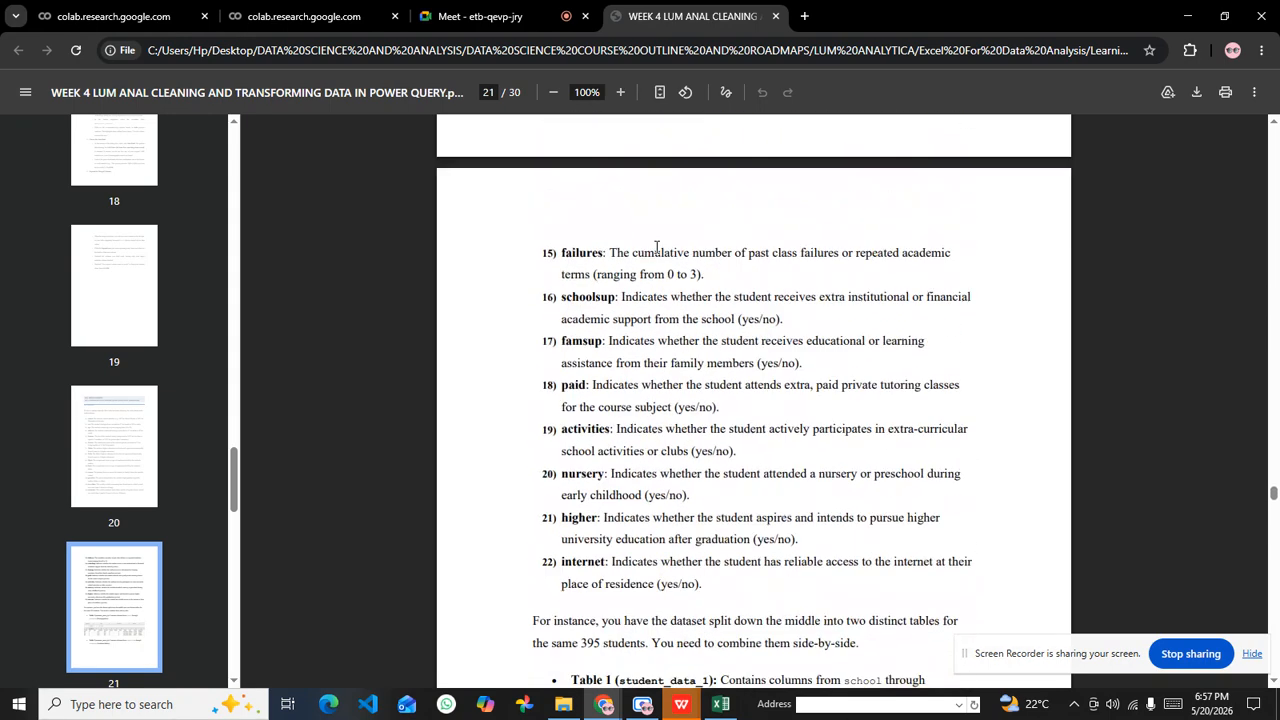
scroll(654, 252, "up", 5)
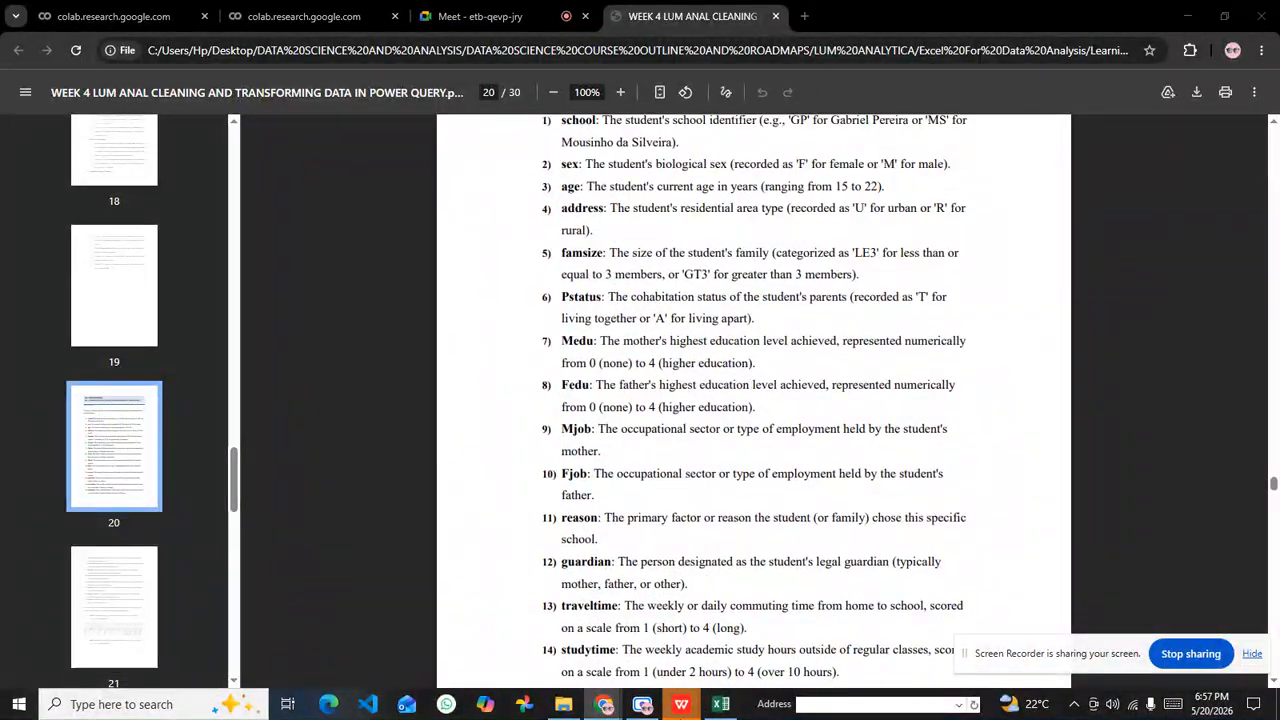
Step: Switch to WPS Office and inspect the columns of student_data_2.csv and student_data_1.csv, checking traveltime and guardian in the latter
mouse_move(719, 703)
left_click(752, 619)
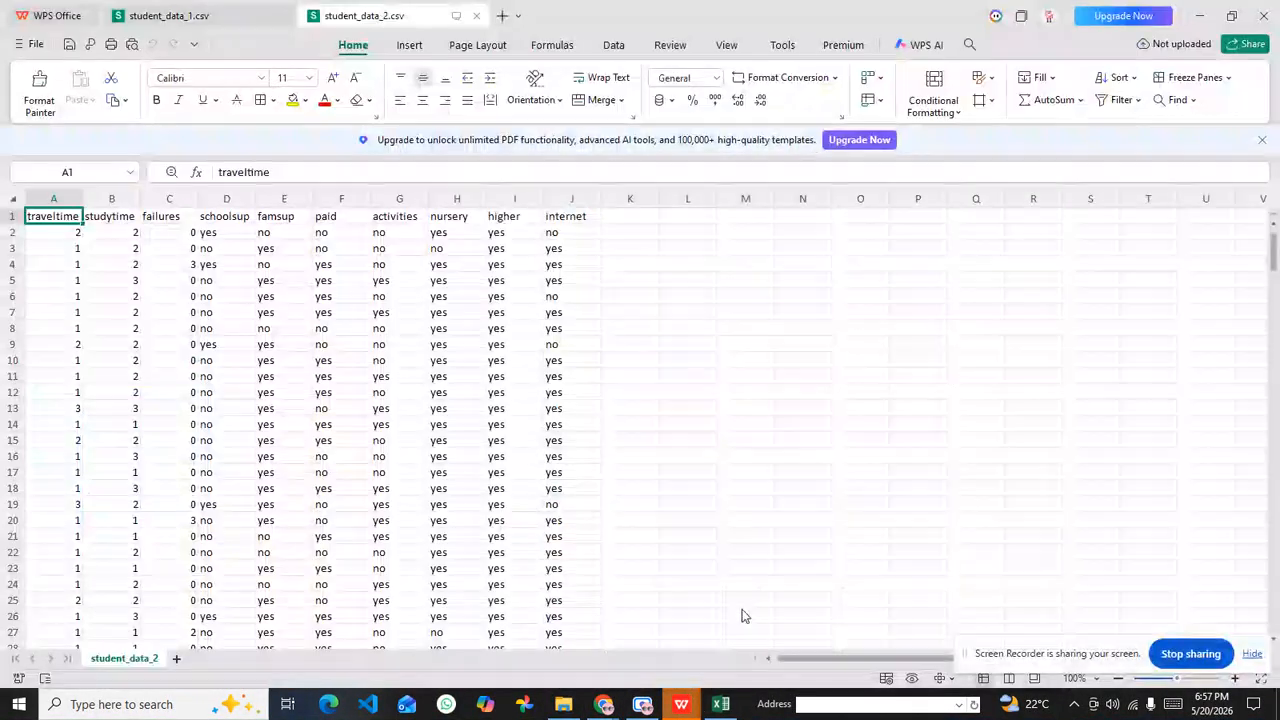
left_click(285, 285)
left_click(206, 15)
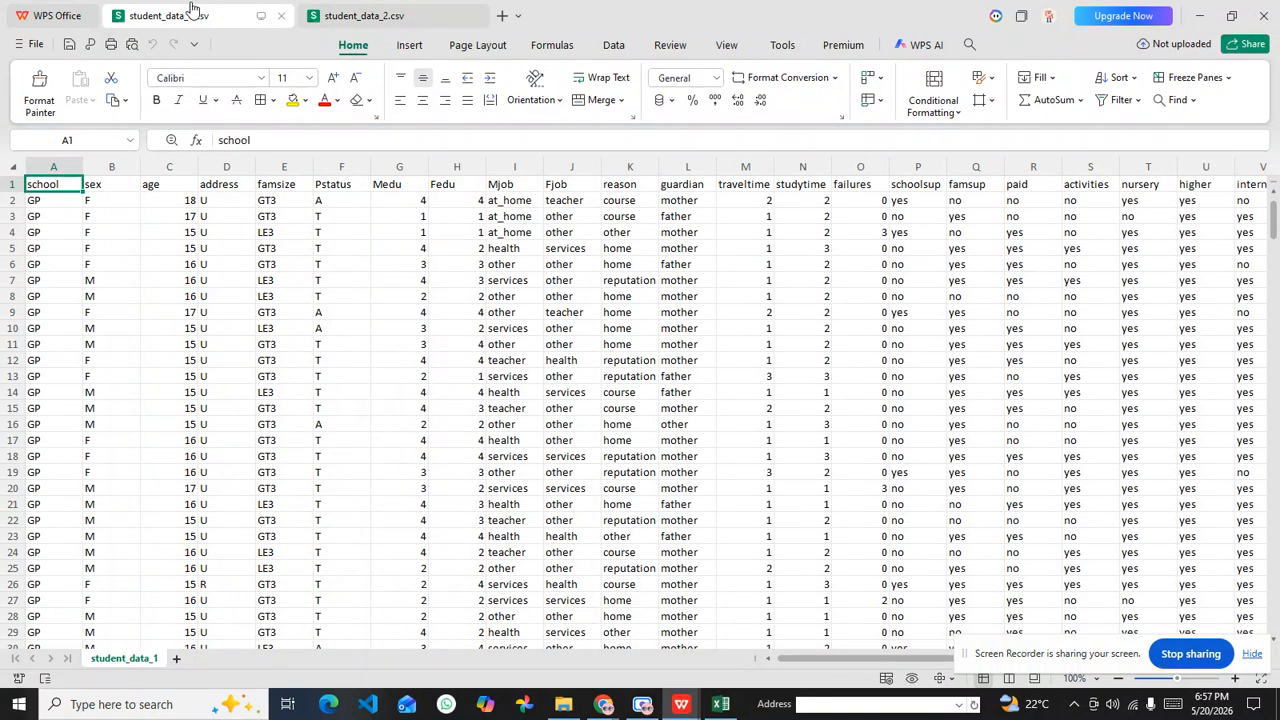
left_click(303, 296)
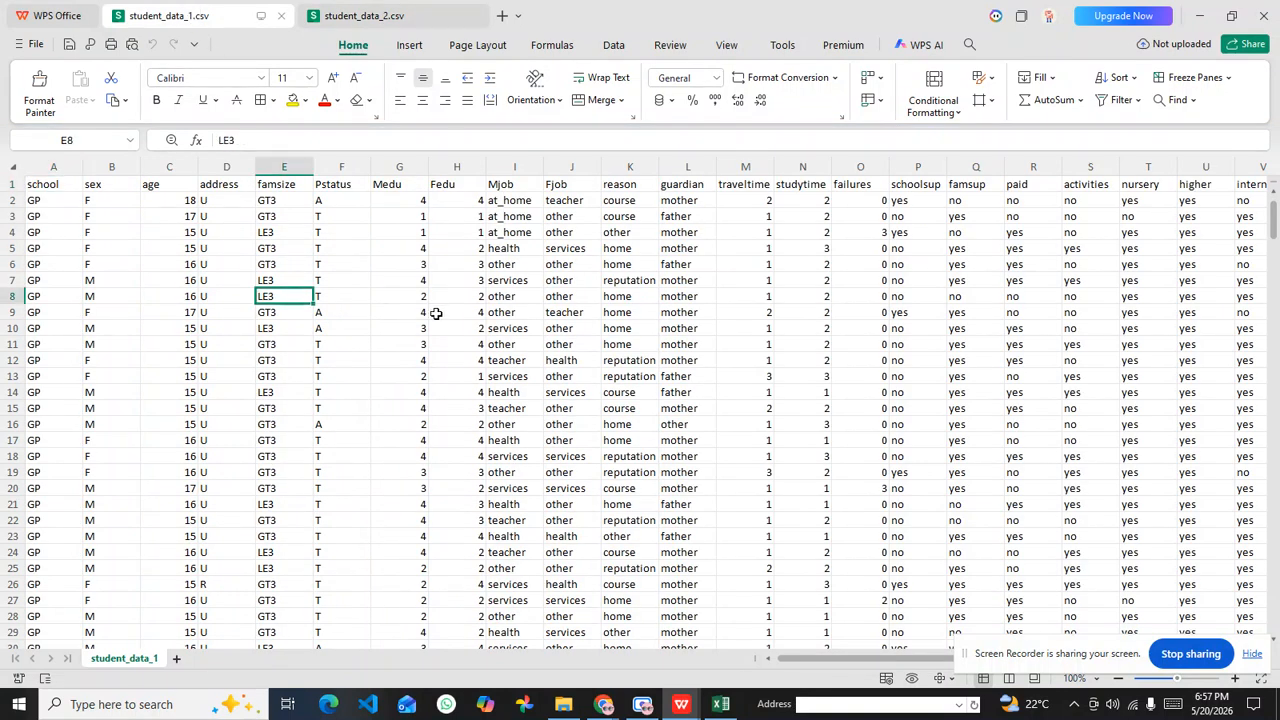
left_click(806, 377)
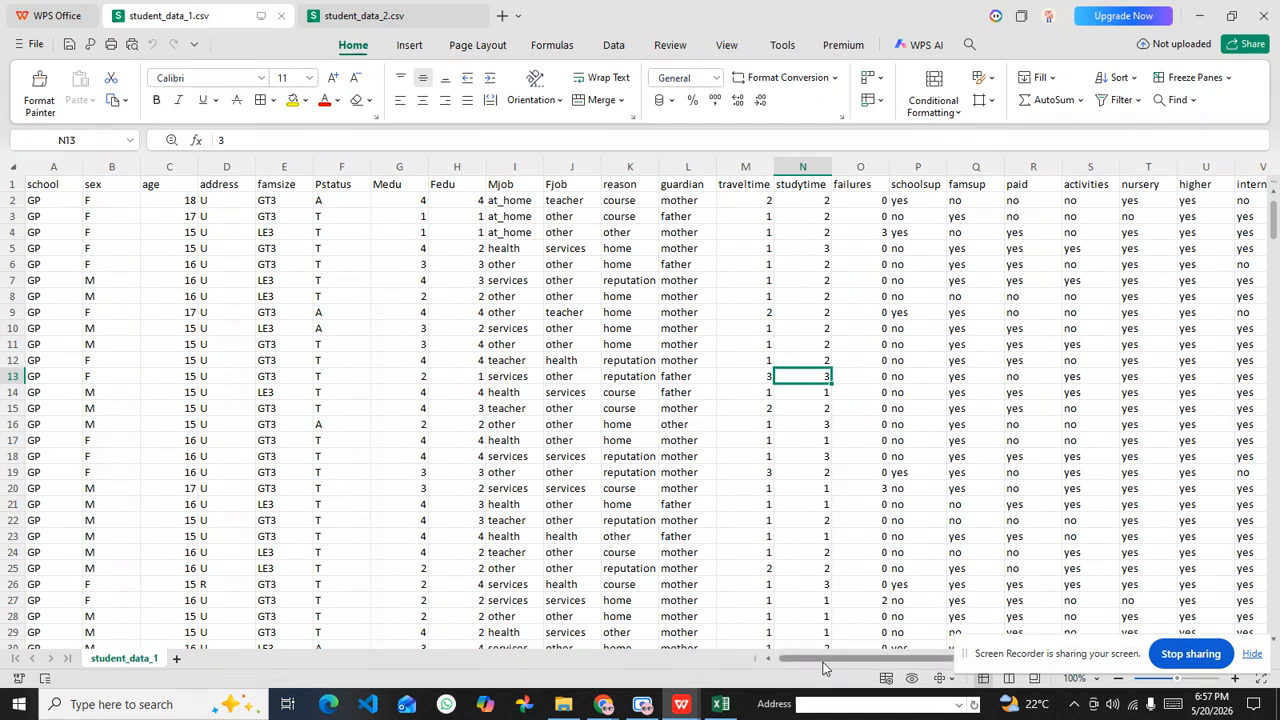
scroll(823, 668, "right", 2)
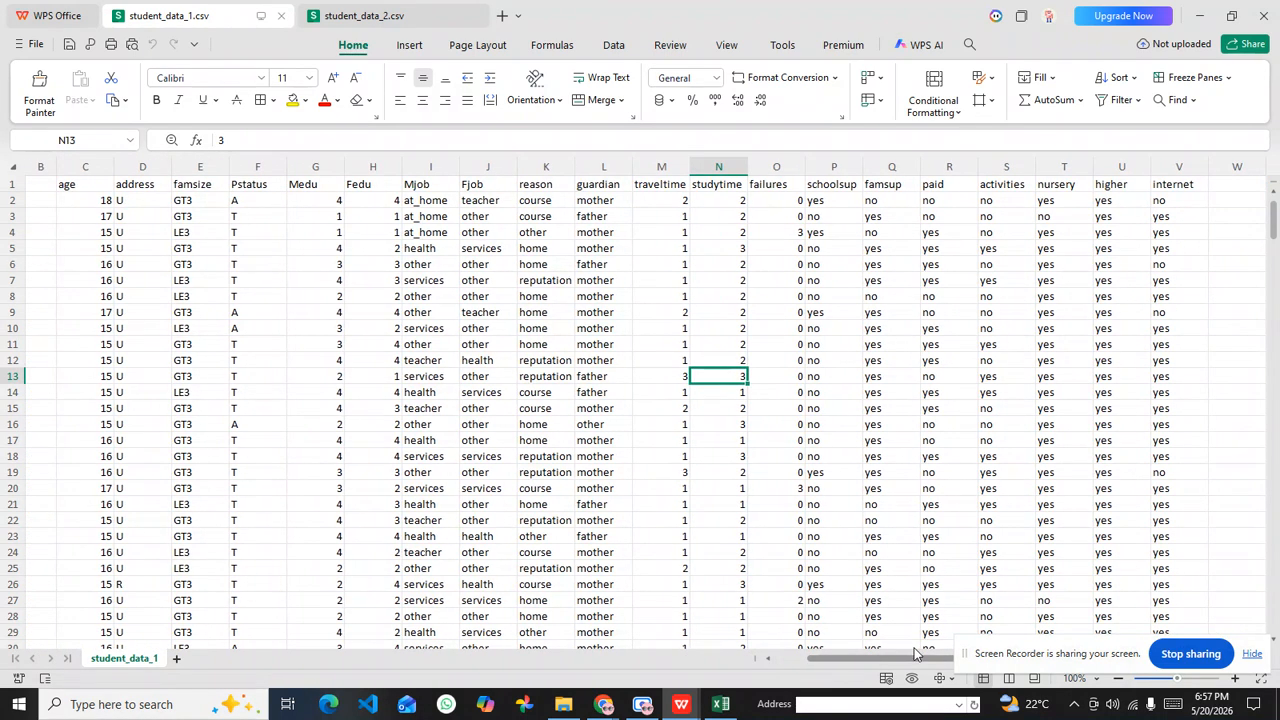
scroll(916, 654, "left", 2)
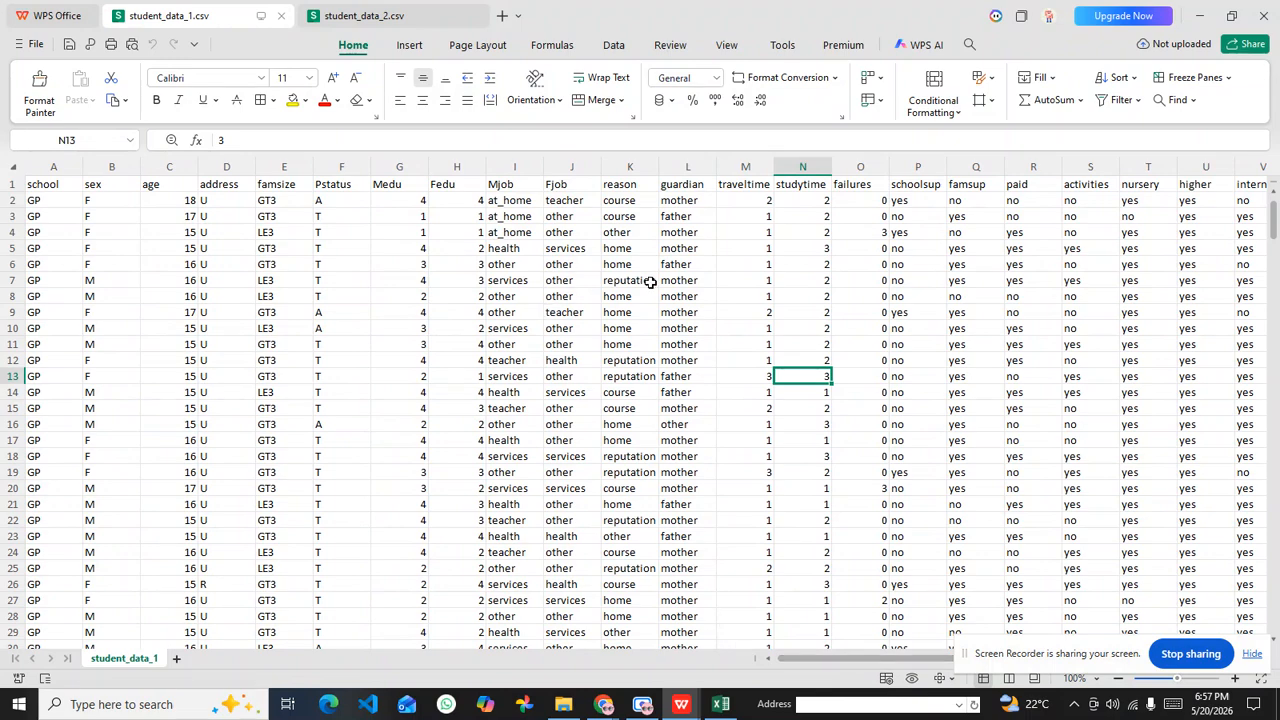
left_click(741, 199)
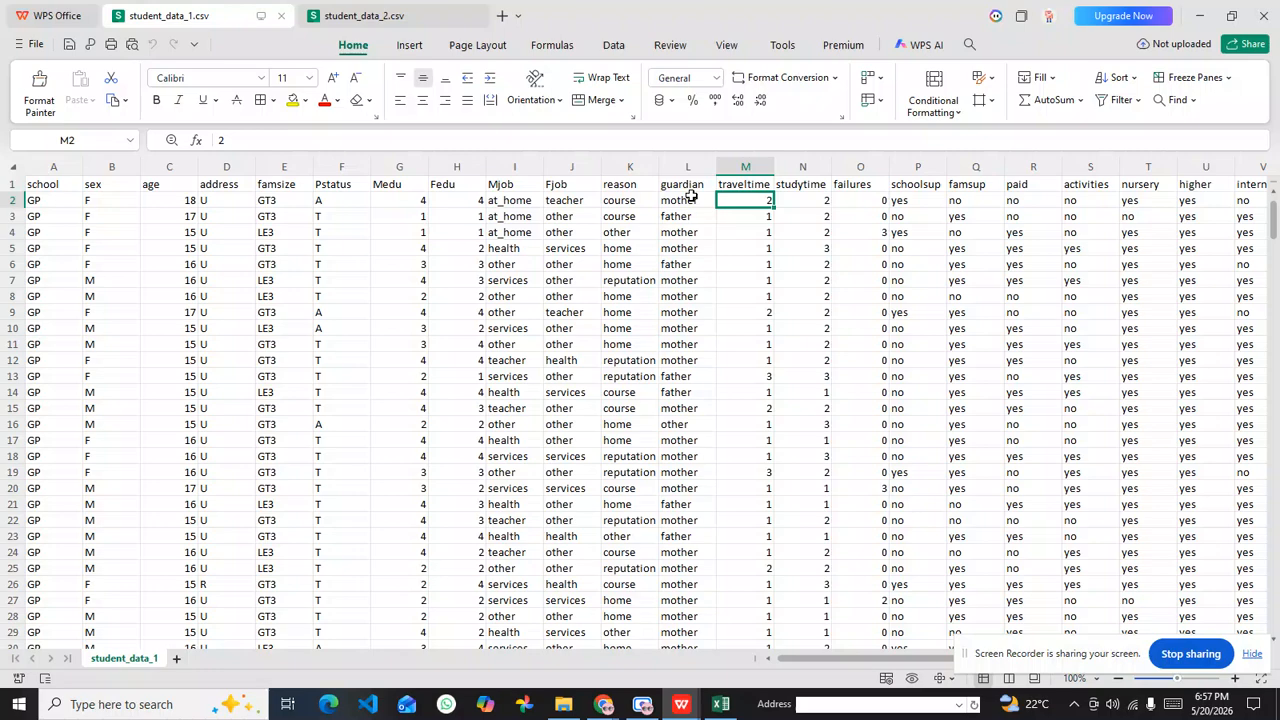
left_click(690, 197)
Step: Compare the columns in student_data_2.csv with the point where guardian meets traveltime in student_data_1.csv
mouse_move(681, 704)
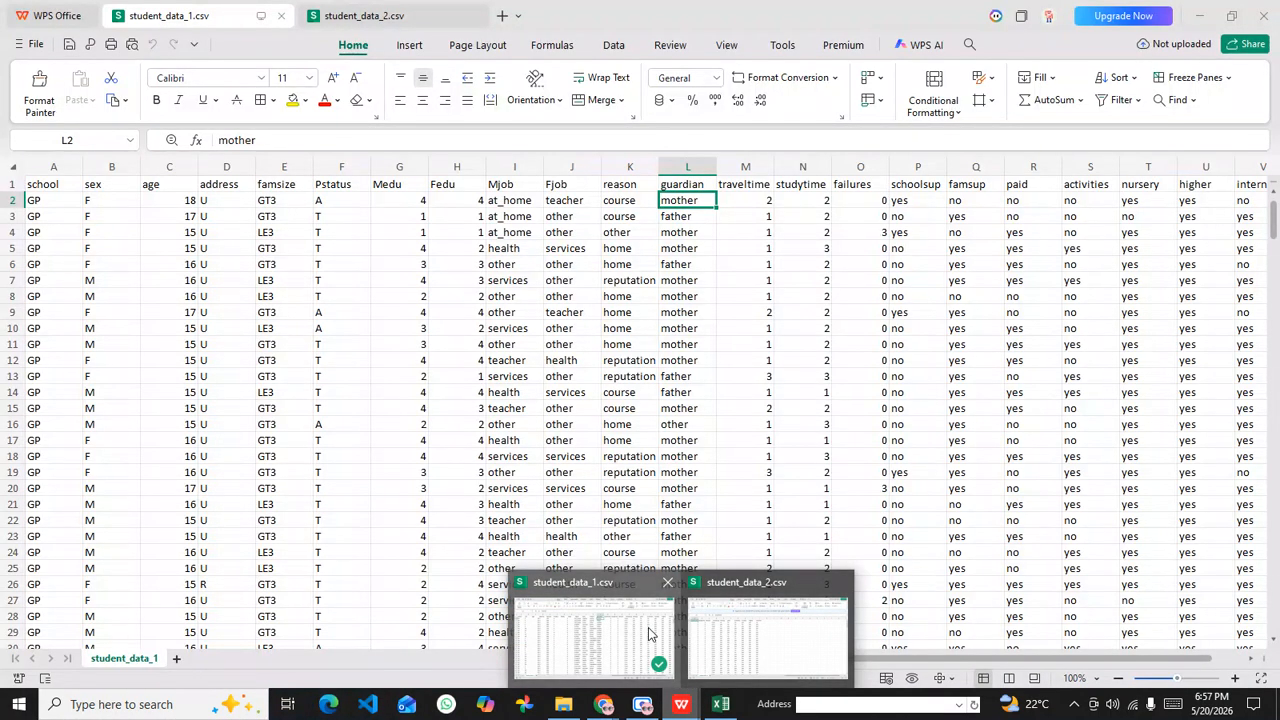
left_click(753, 632)
left_click(398, 488)
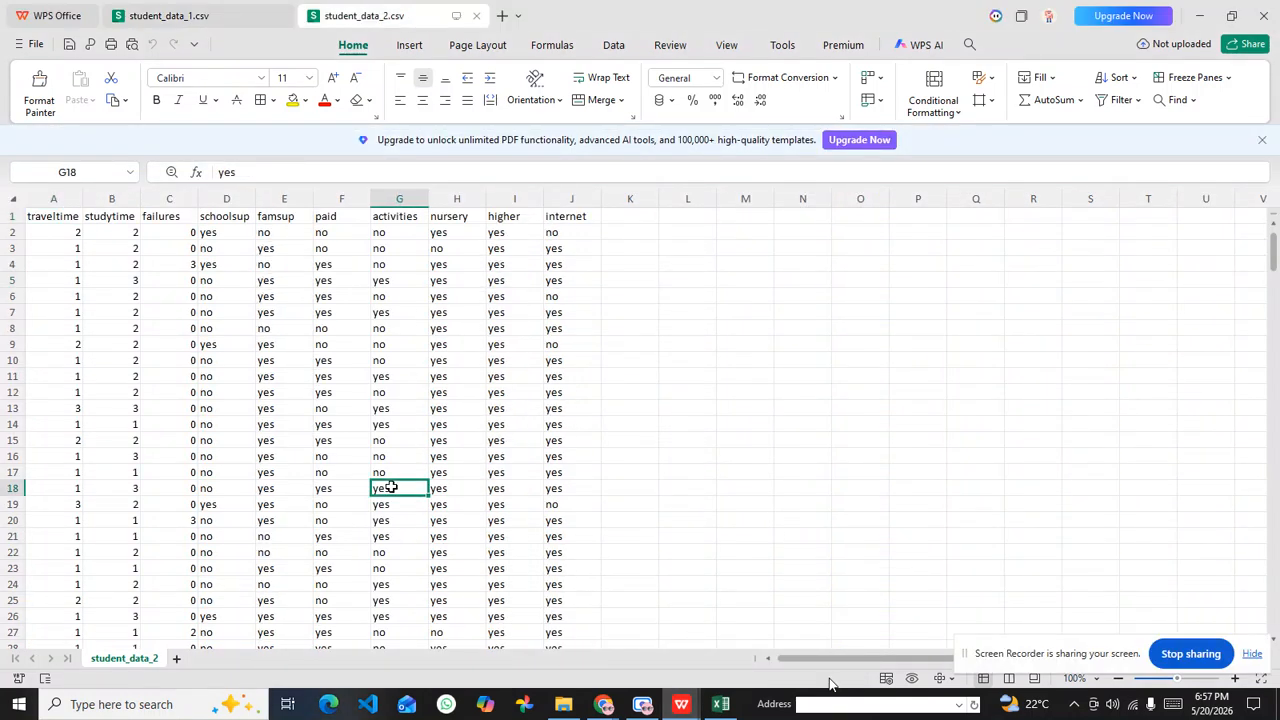
left_click(556, 392)
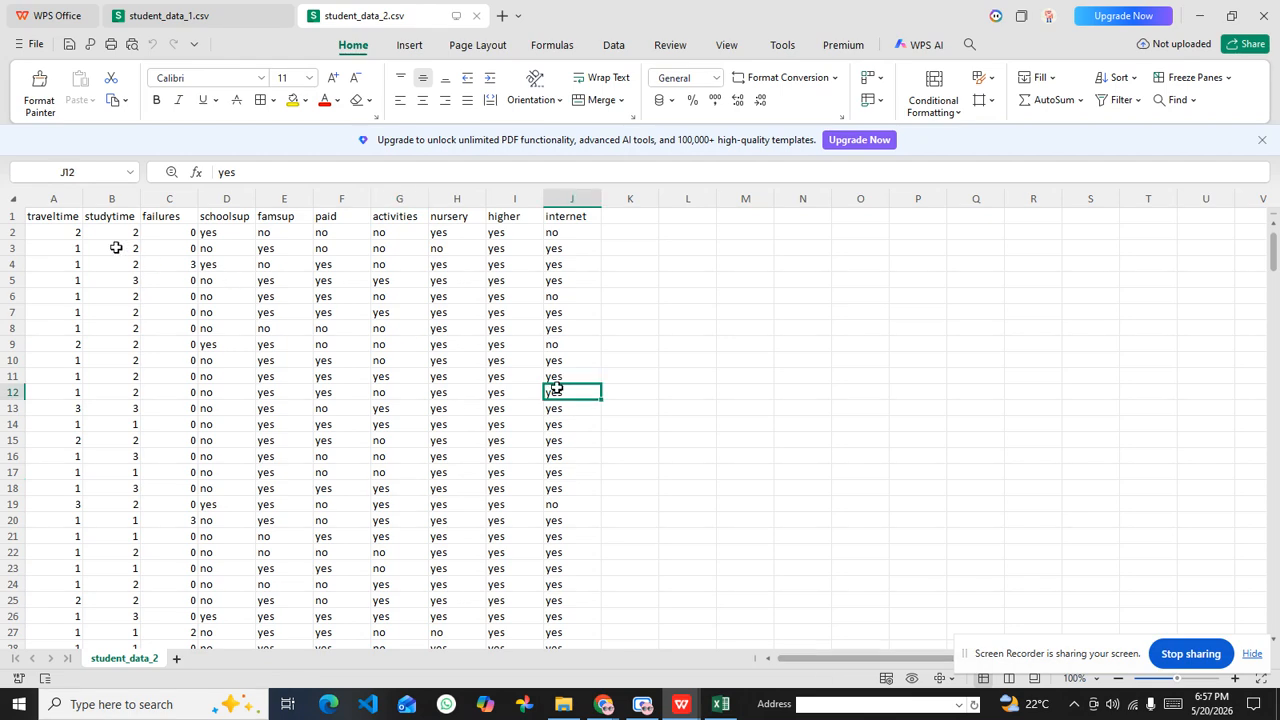
mouse_move(681, 704)
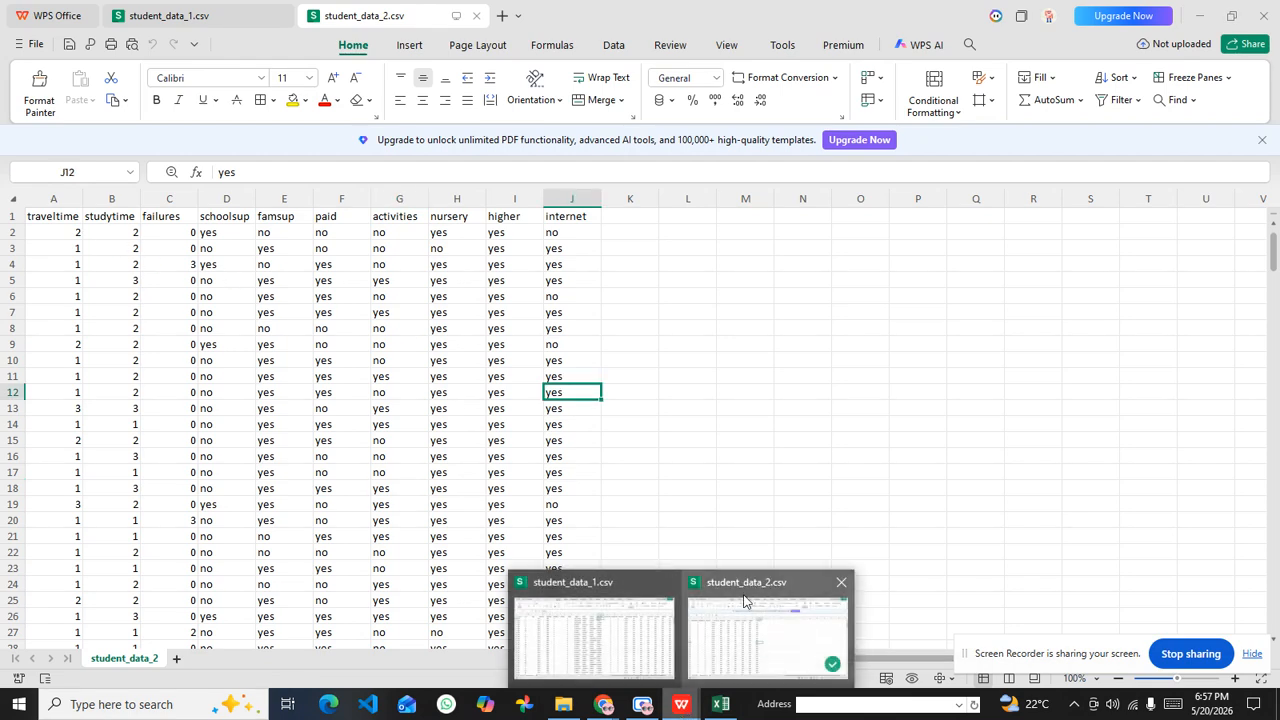
left_click(614, 625)
left_click(724, 188)
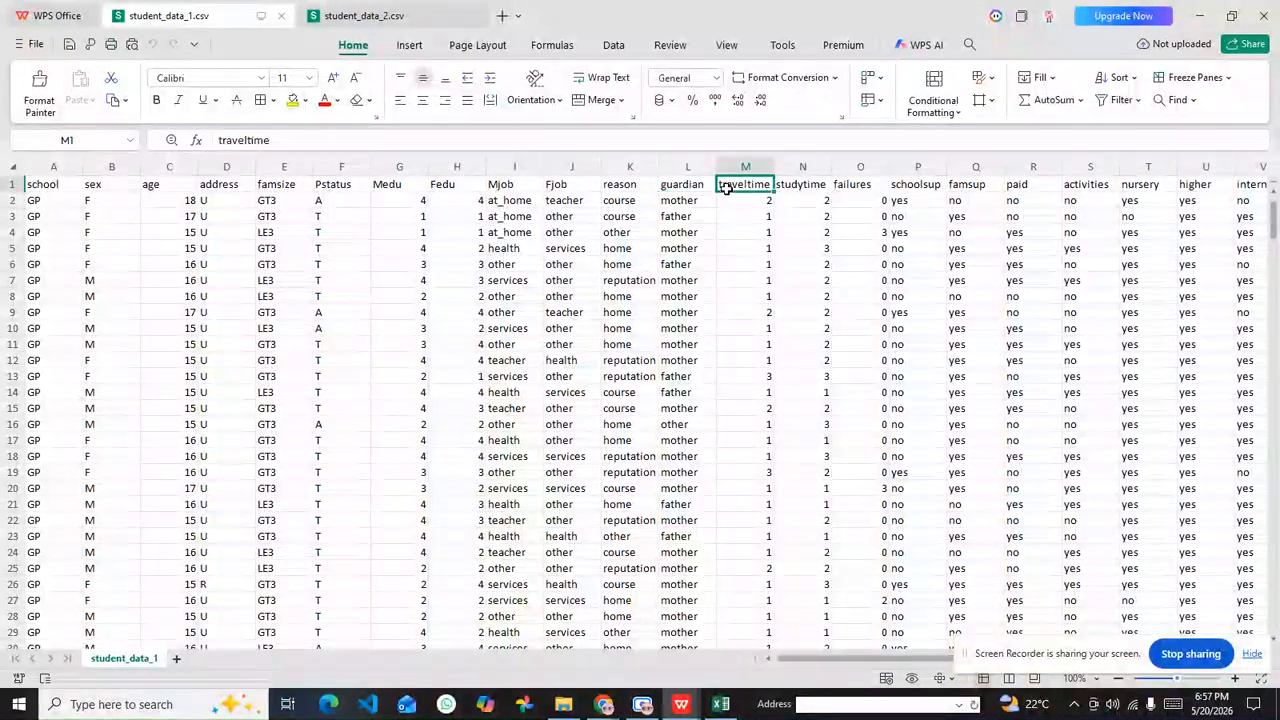
left_click(700, 250)
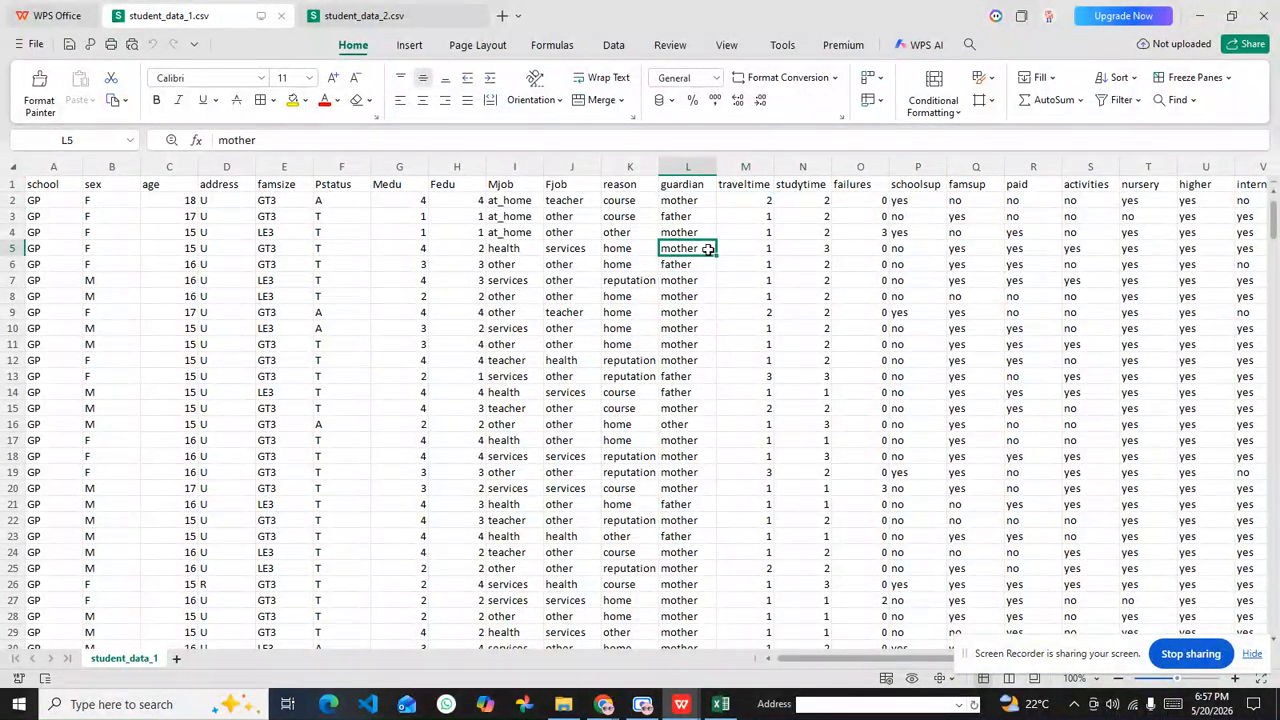
Step: Check the last student record in student_data_1.csv and return to the header row
left_click_drag(1275, 232, 1275, 621)
scroll(675, 399, "down", 2)
scroll(675, 399, "down", 1)
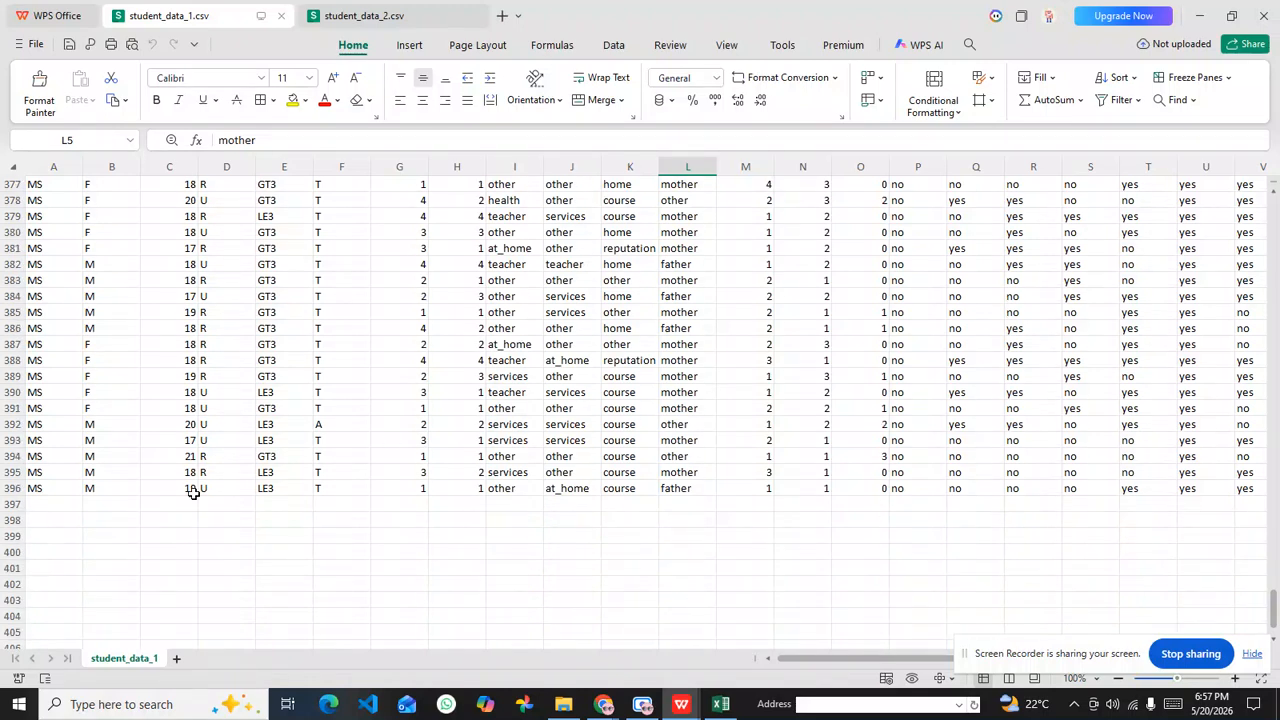
left_click(37, 488)
scroll(106, 329, "up", 8)
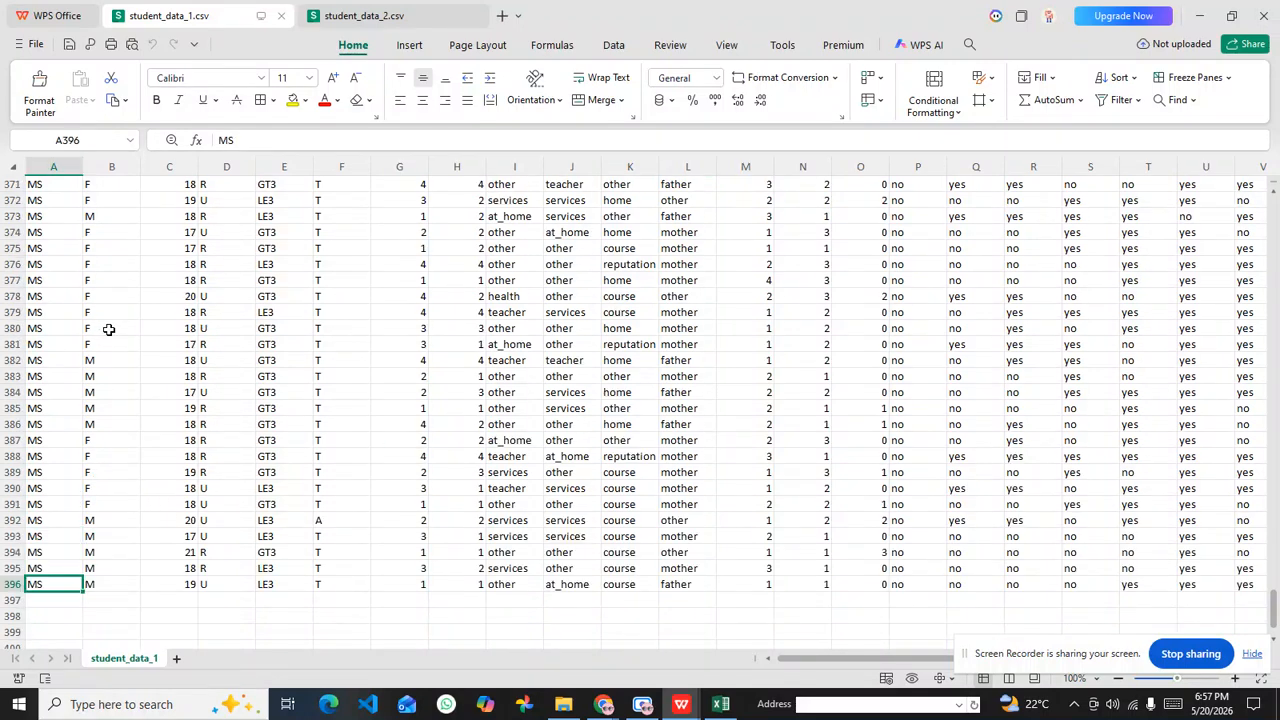
scroll(283, 331, "up", 16)
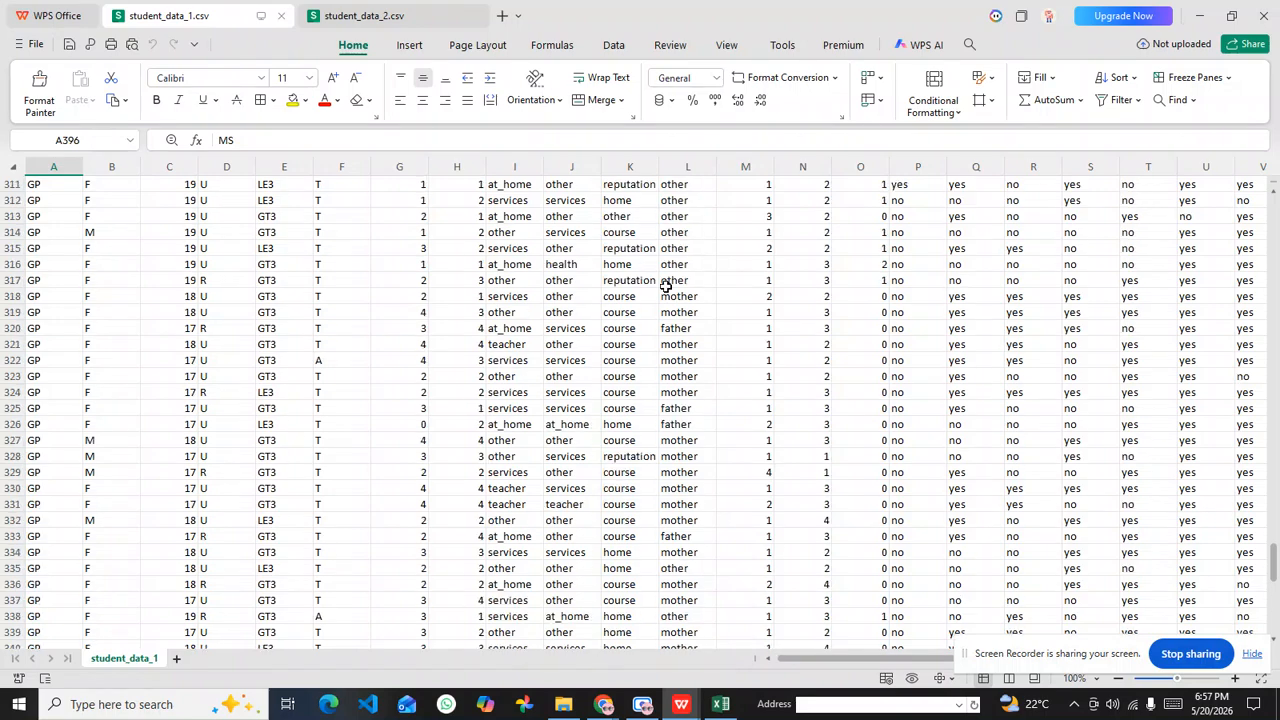
left_click_drag(1273, 555, 1275, 225)
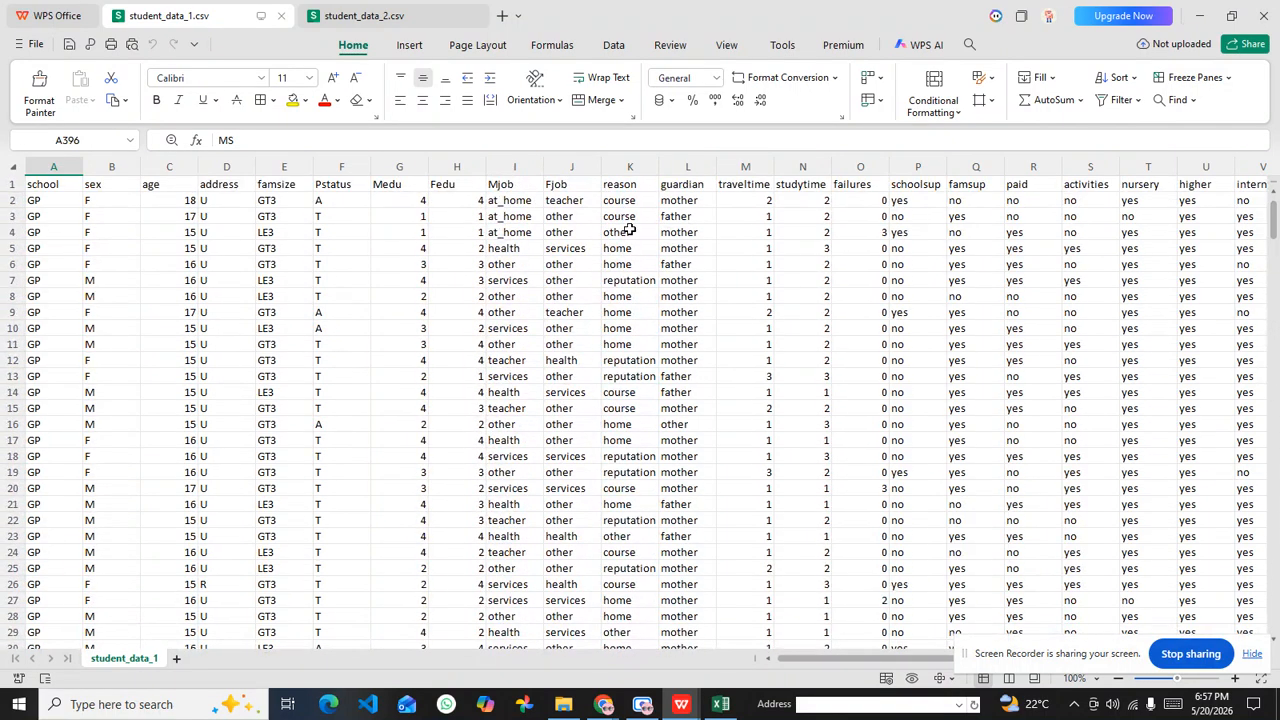
Step: Review the student_data_1.csv headers from school to internet and select the header cells from school through guardian
left_click(585, 232)
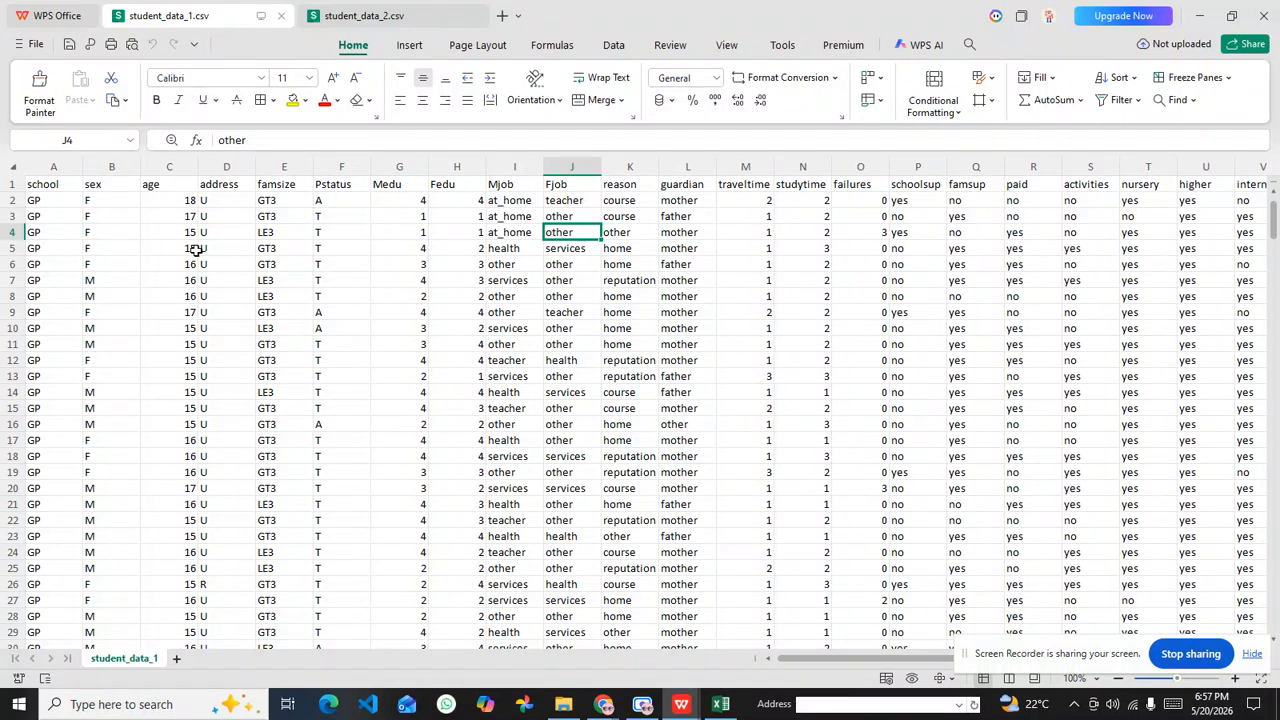
left_click(50, 185)
left_click_drag(74, 185, 1158, 190)
left_click(1155, 190)
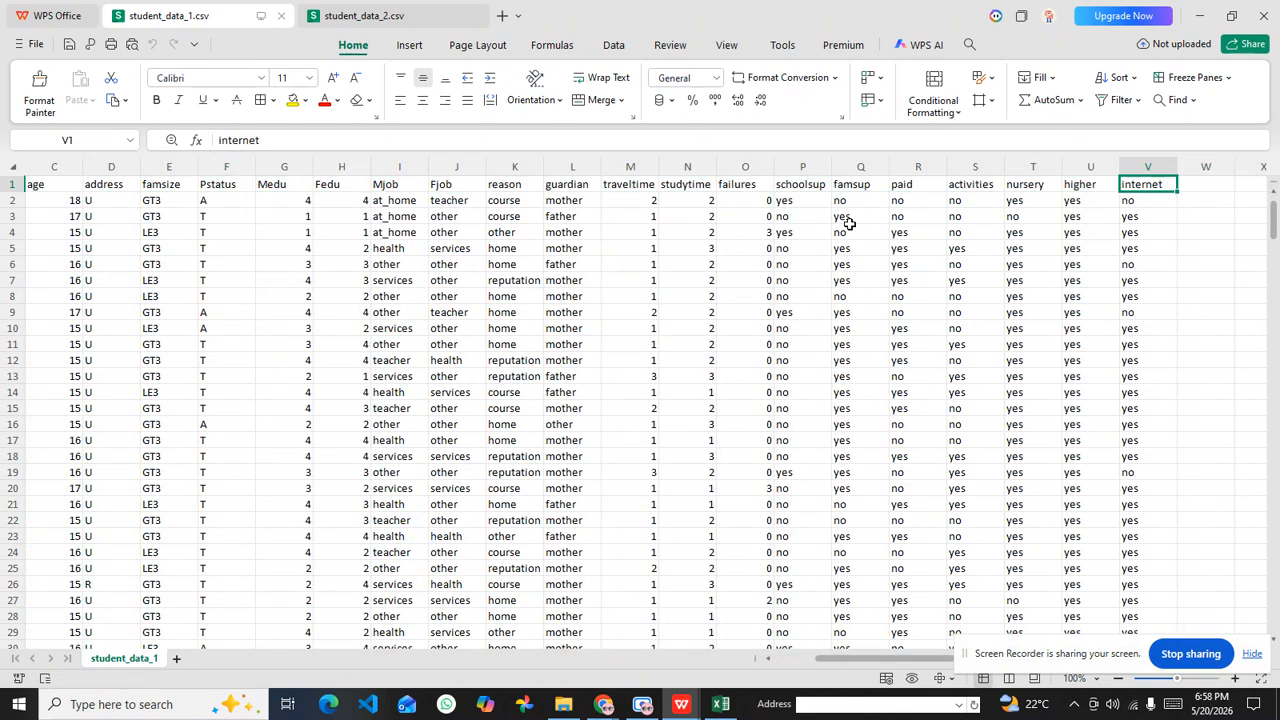
left_click_drag(581, 188, 17, 184)
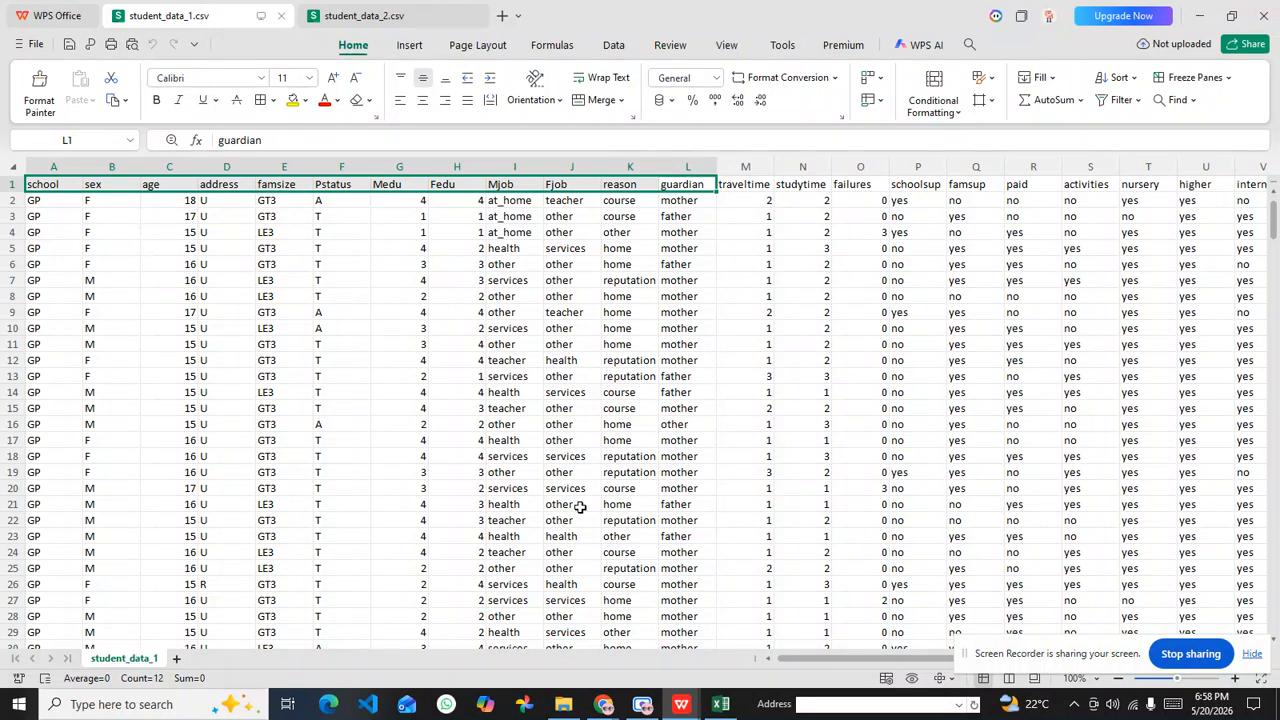
Step: Return to the PDF in Chrome and review the scenario's data dictionary from the school entry, highlighting the sex entry
mouse_move(681, 704)
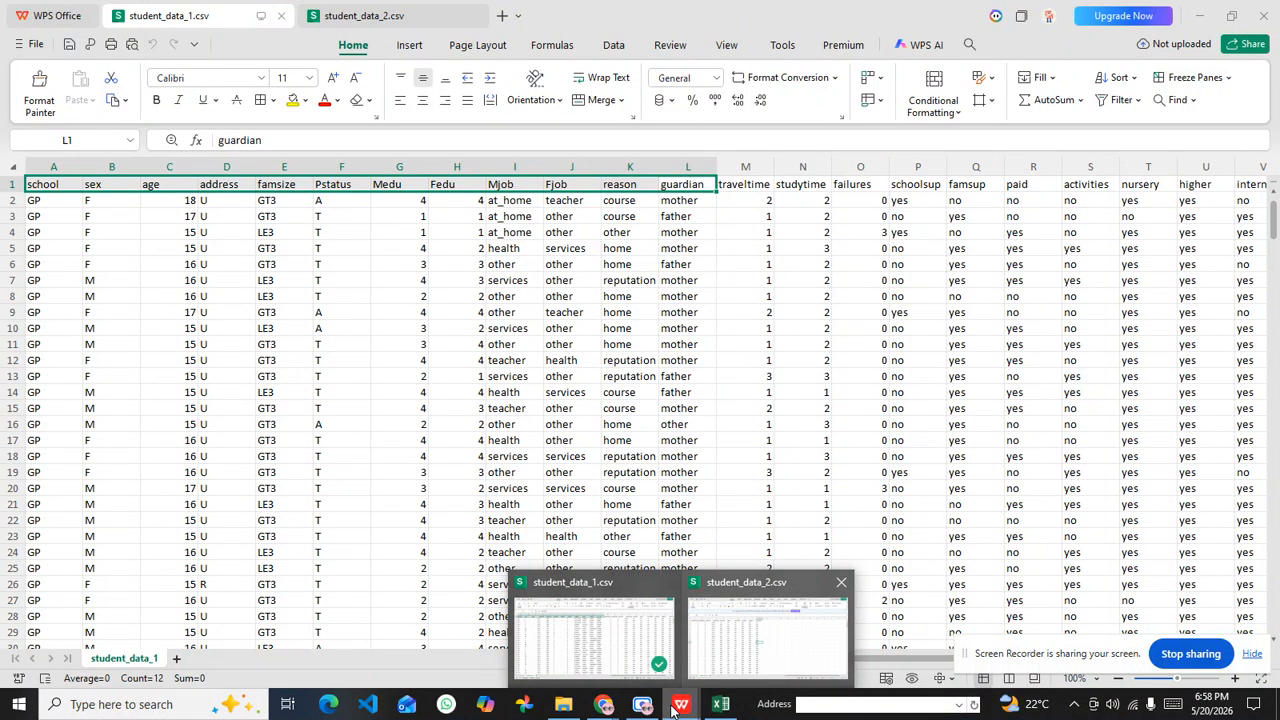
mouse_move(603, 704)
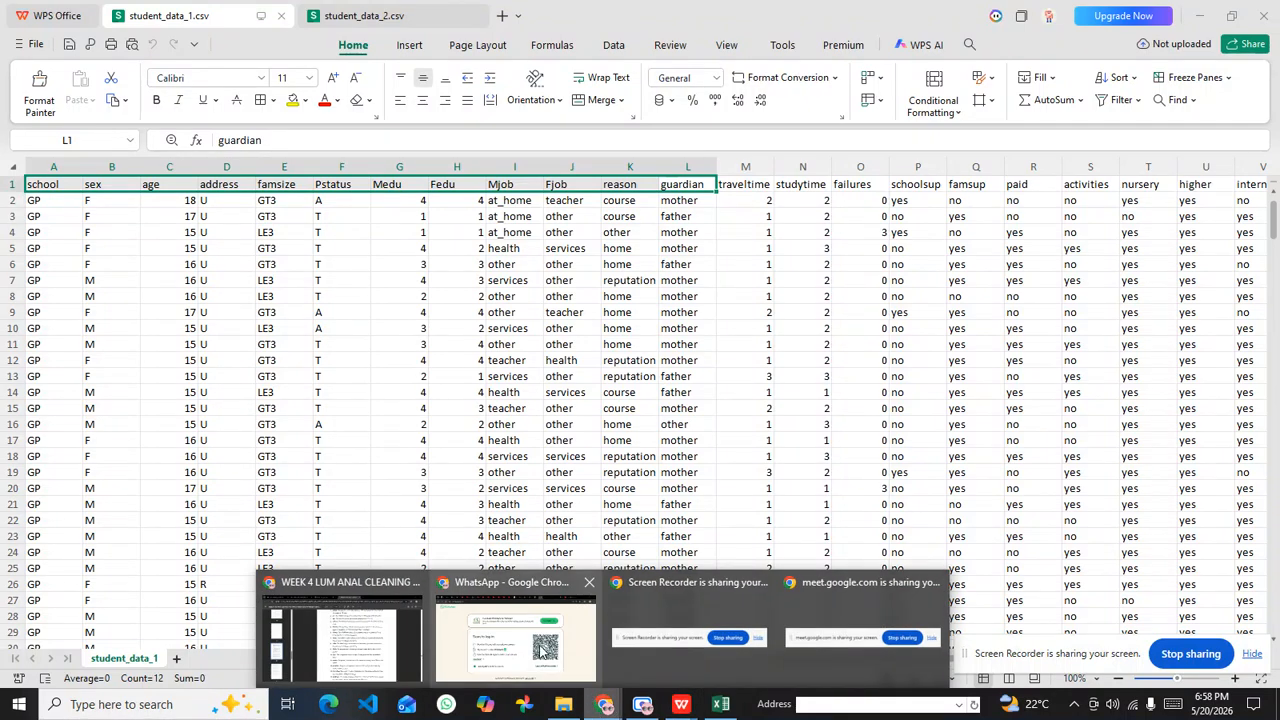
left_click(373, 640)
scroll(560, 380, "up", 3)
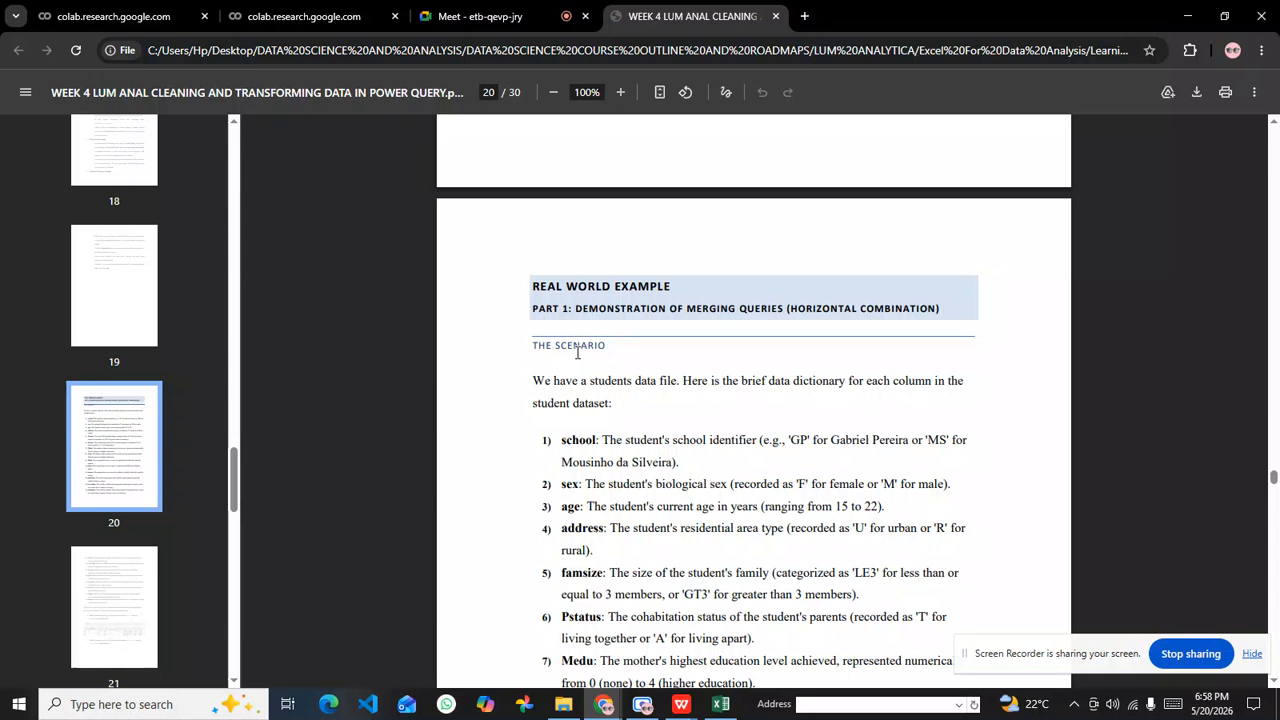
left_click_drag(572, 366, 721, 365)
left_click(662, 367)
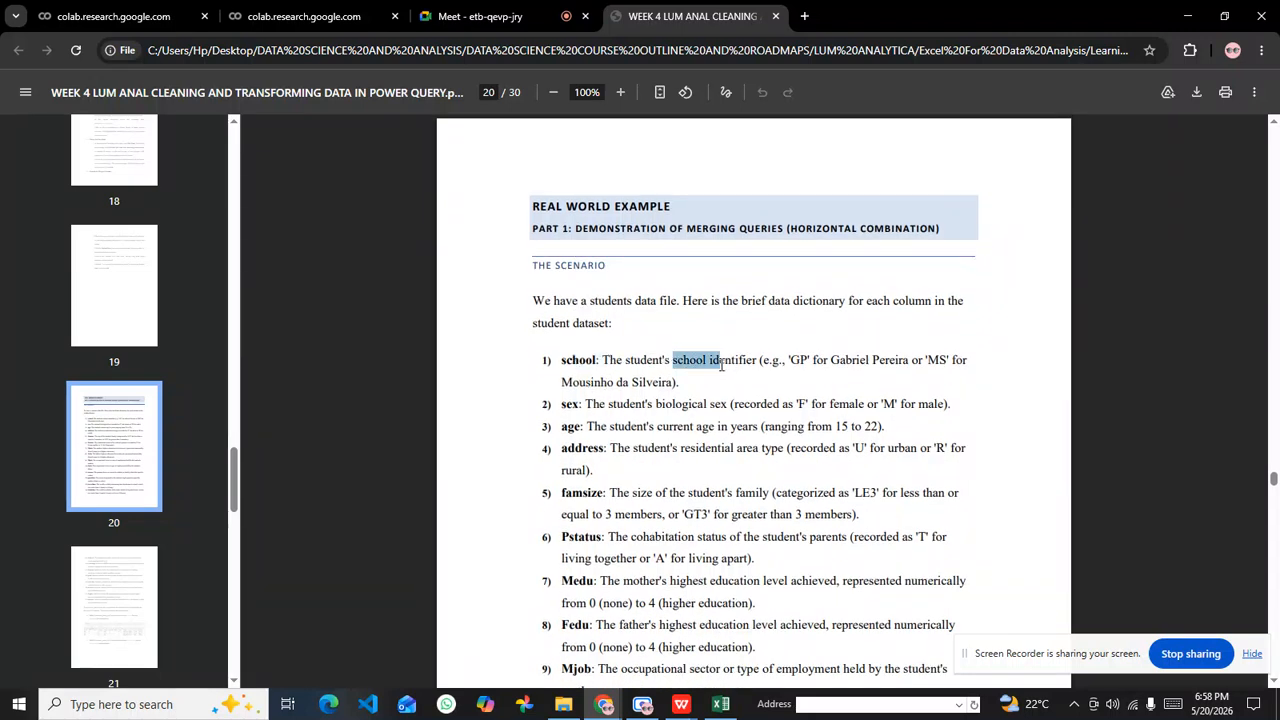
double_click(574, 406)
scroll(590, 422, "down", 2)
left_click(592, 415)
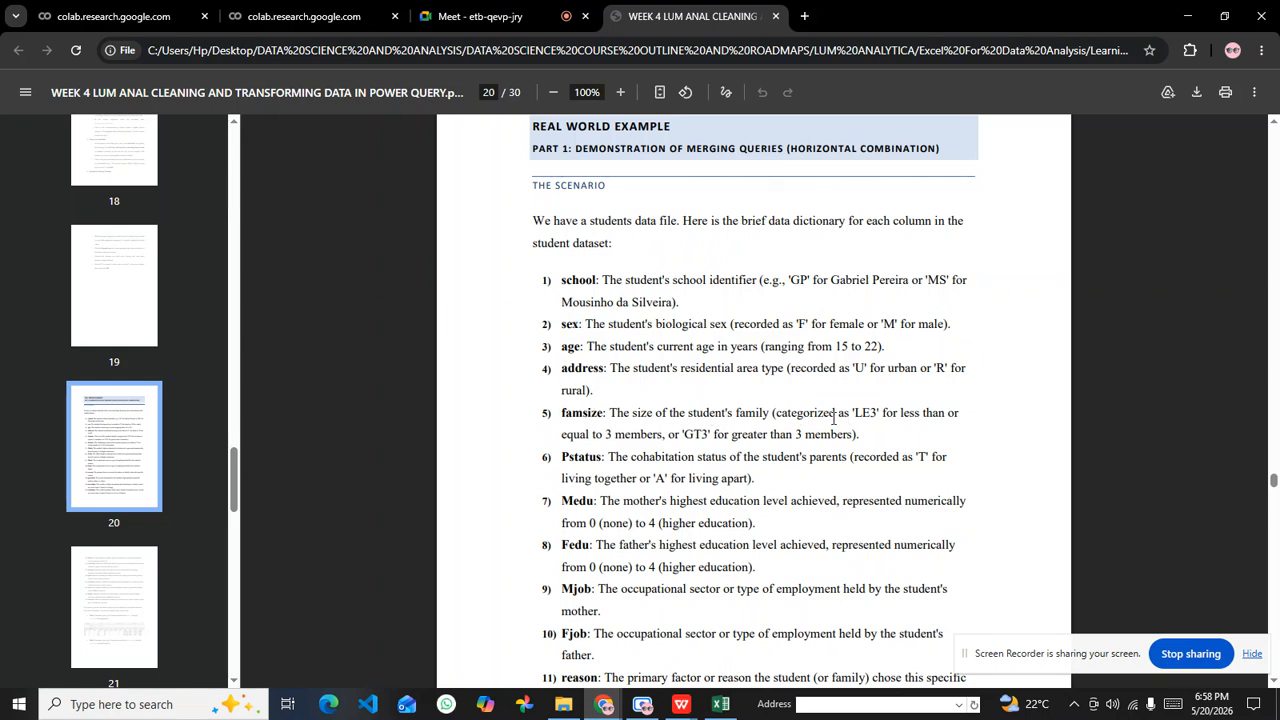
Step: Read the famsize and Pstatus definitions in the data dictionary, highlighting "status of the student's parents"
left_click_drag(766, 412, 733, 412)
scroll(673, 438, "down", 2)
left_click(600, 384)
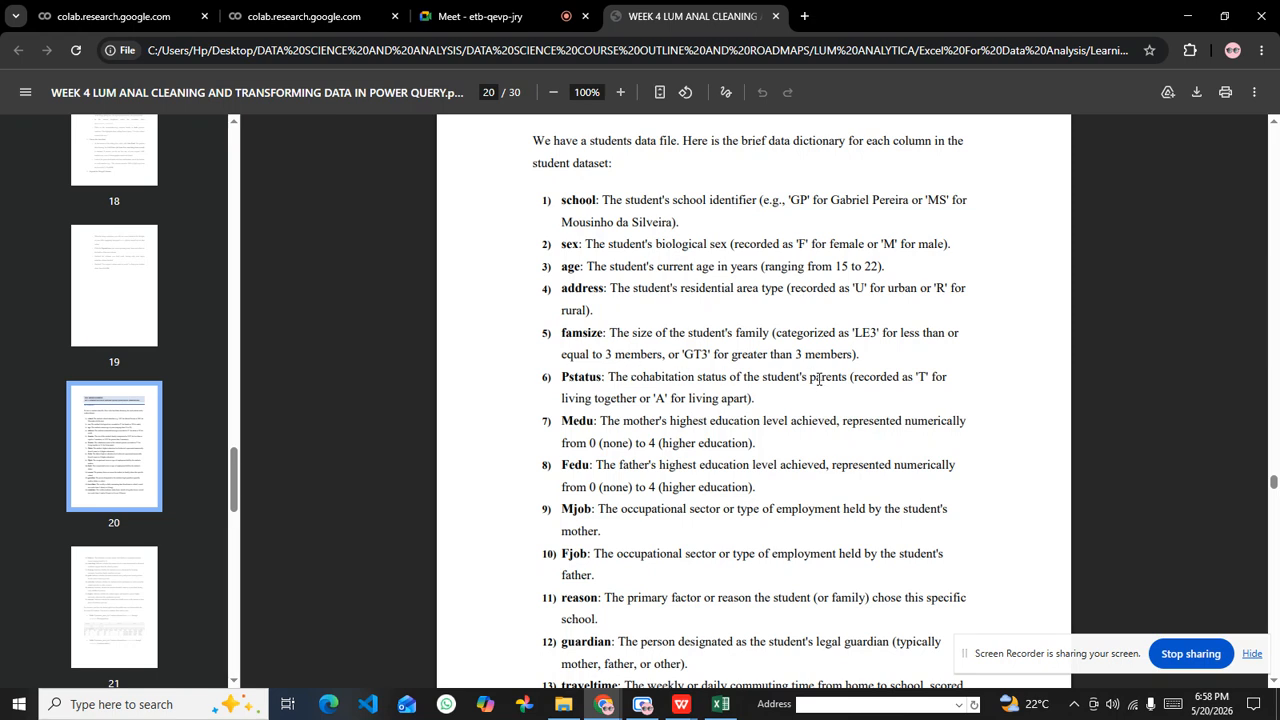
left_click_drag(760, 375, 846, 376)
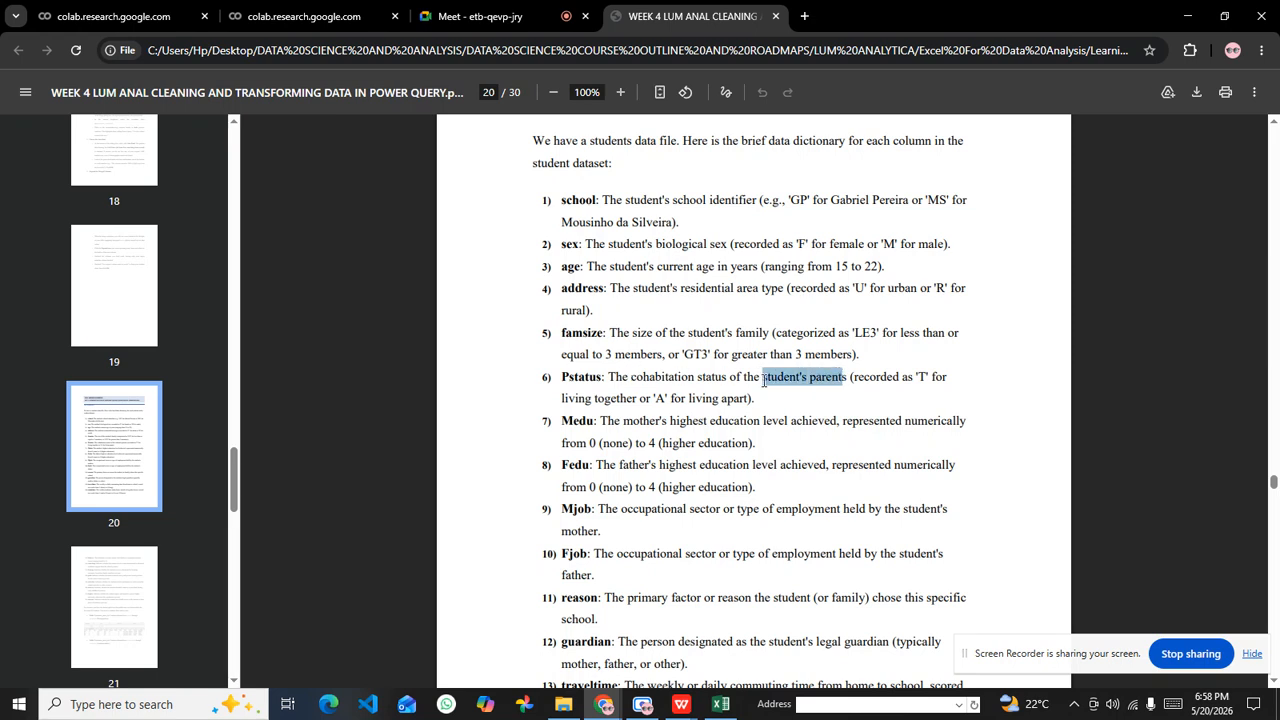
left_click(702, 377)
left_click_drag(698, 377, 848, 378)
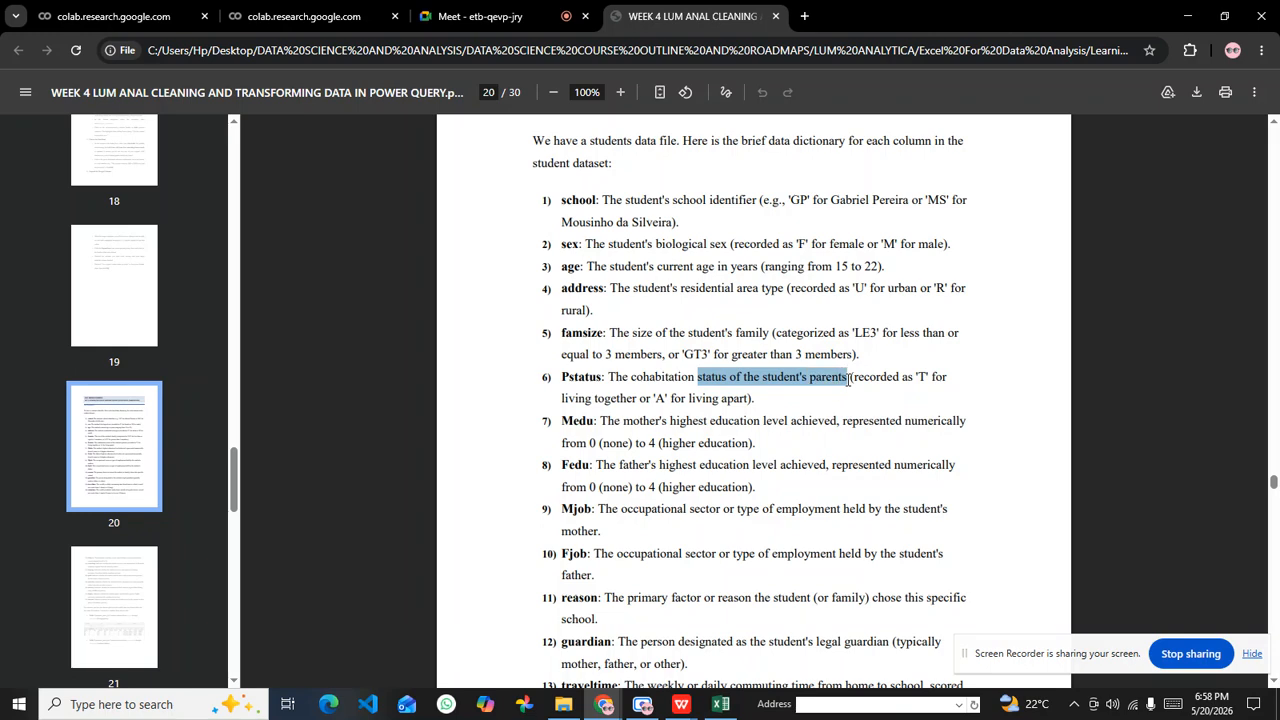
Step: Highlight the education level wording in the Medu and Fedu definitions and read the remaining dictionary entries through internet
scroll(703, 404, "down", 1)
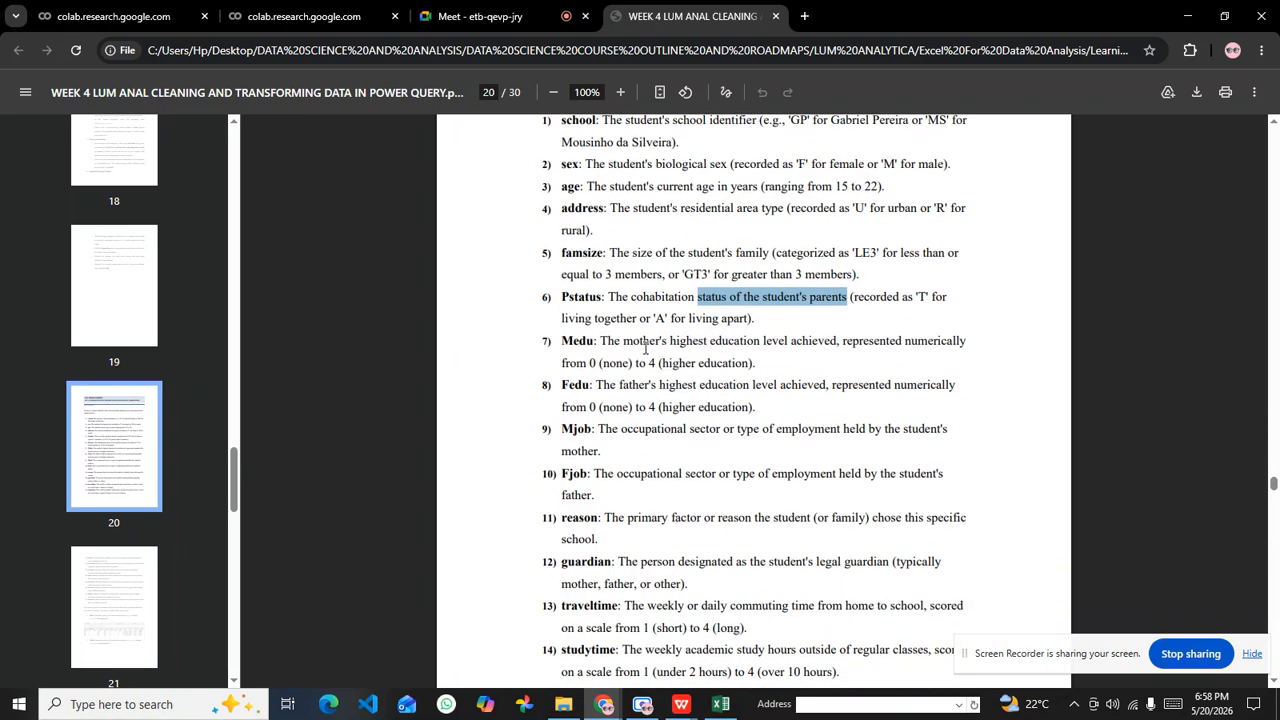
left_click_drag(623, 341, 837, 344)
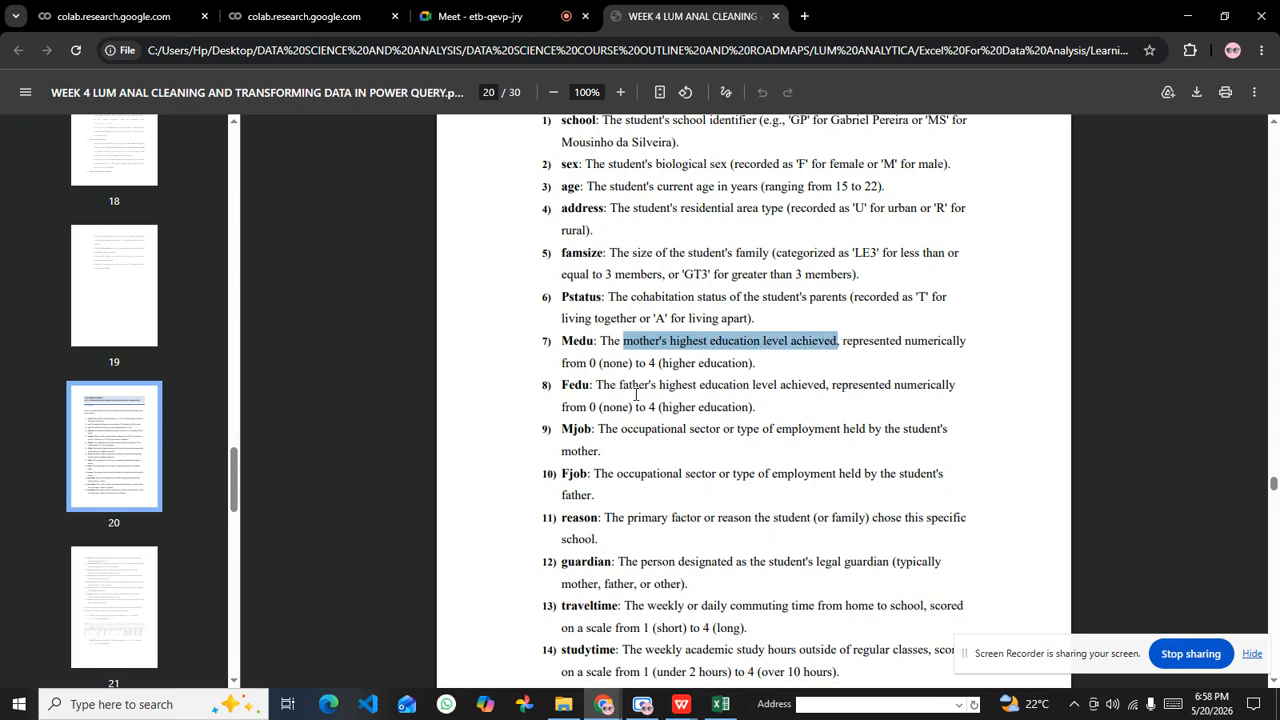
left_click_drag(618, 384, 818, 385)
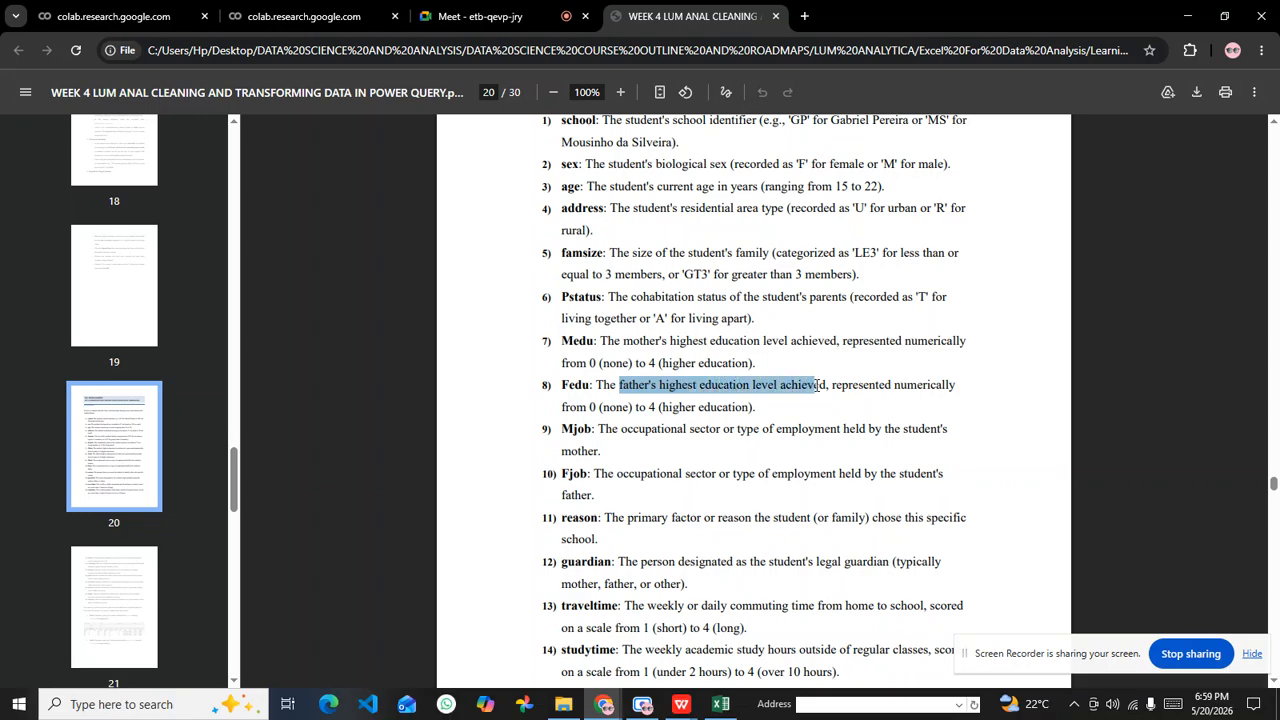
scroll(608, 383, "down", 5)
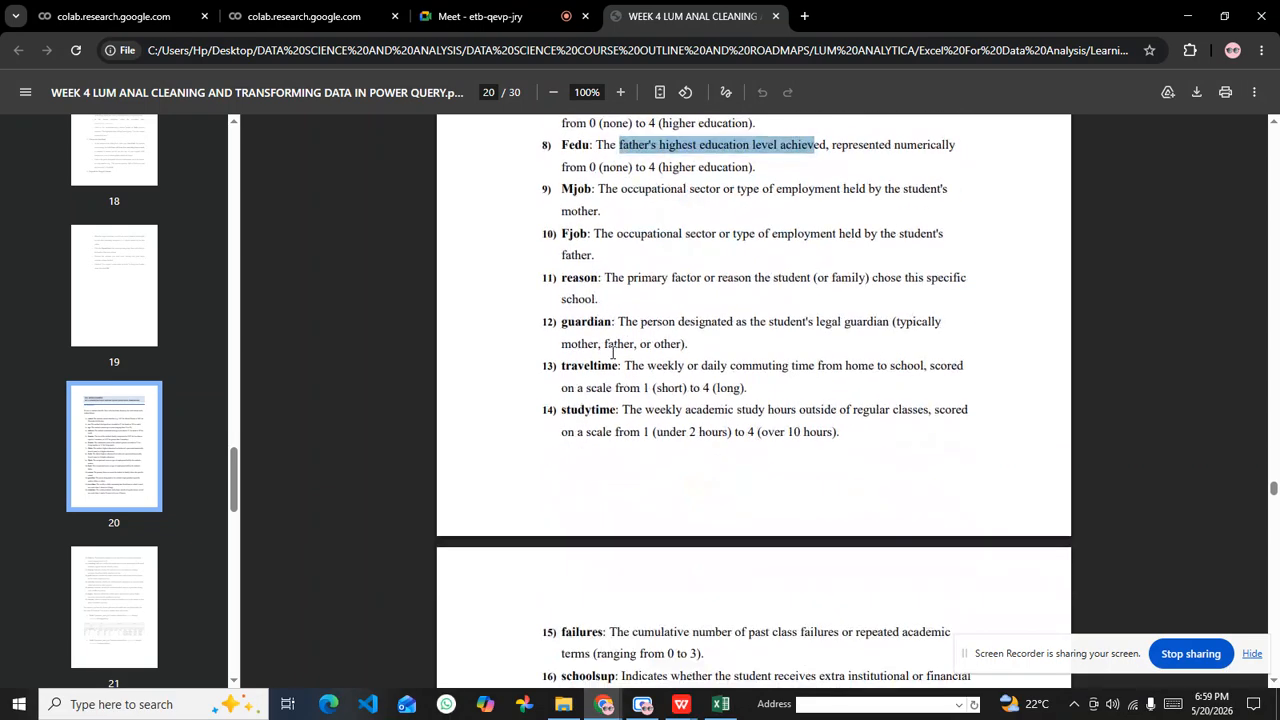
scroll(591, 352, "down", 2)
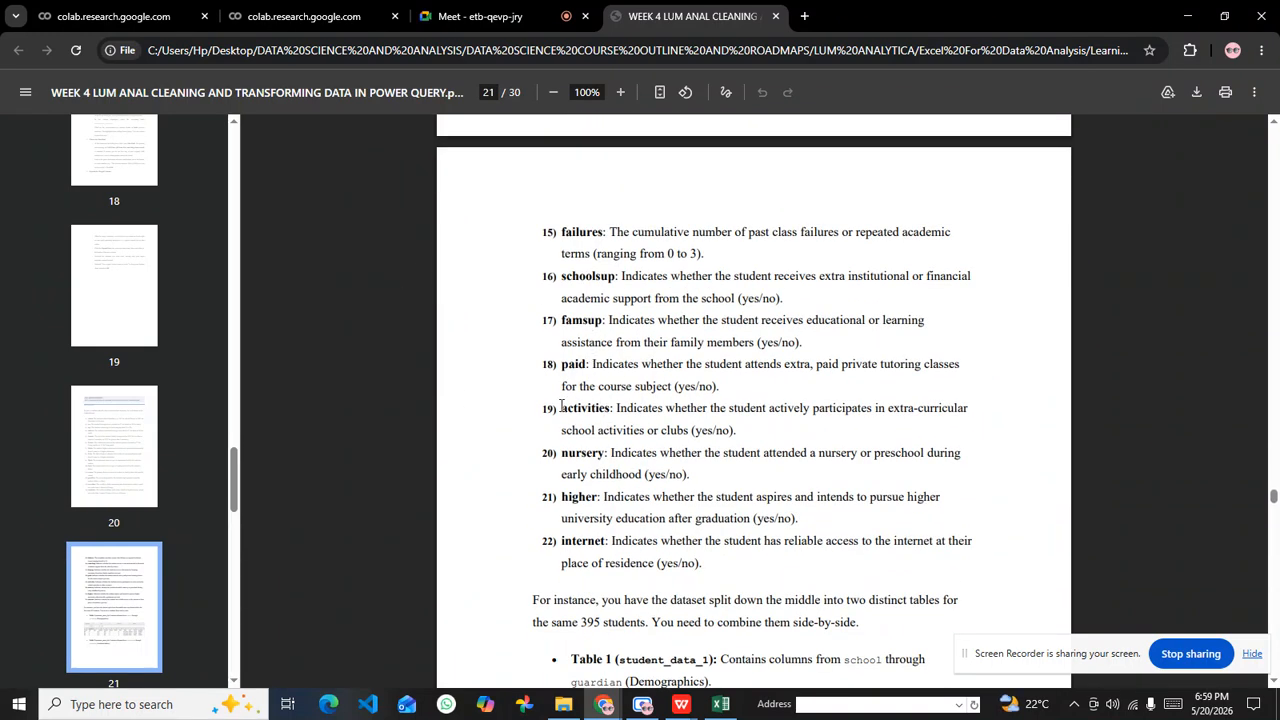
Step: Move the screen-sharing bar out of the way and examine the PDF's Table 1 (student_data_1) description and sample at 156% zoom
scroll(597, 351, "down", 2)
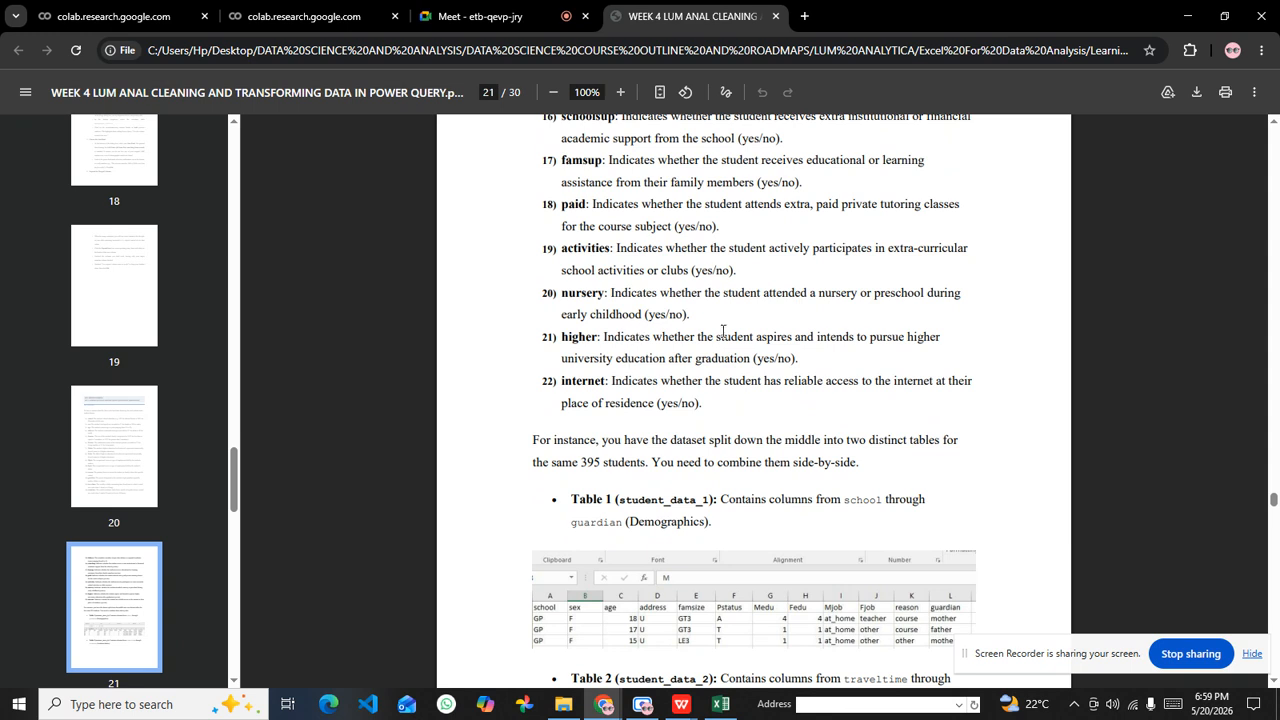
left_click_drag(1016, 653, 870, 718)
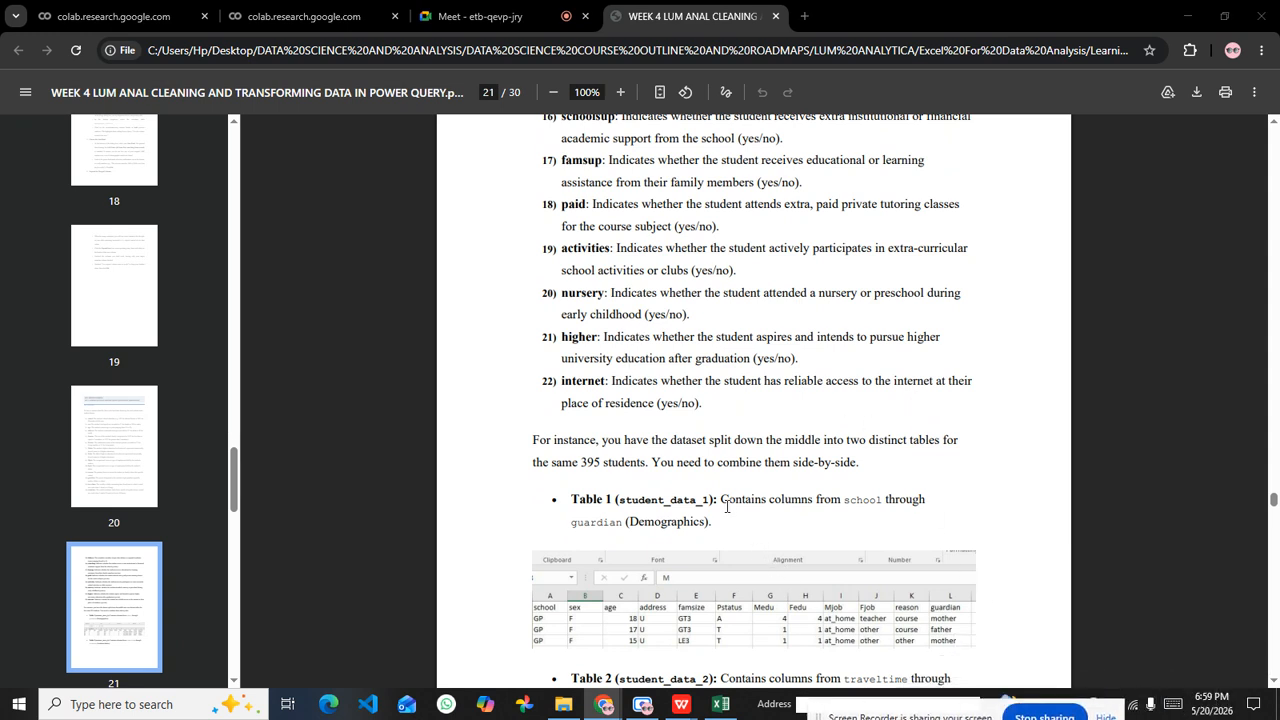
scroll(688, 380, "down", 3)
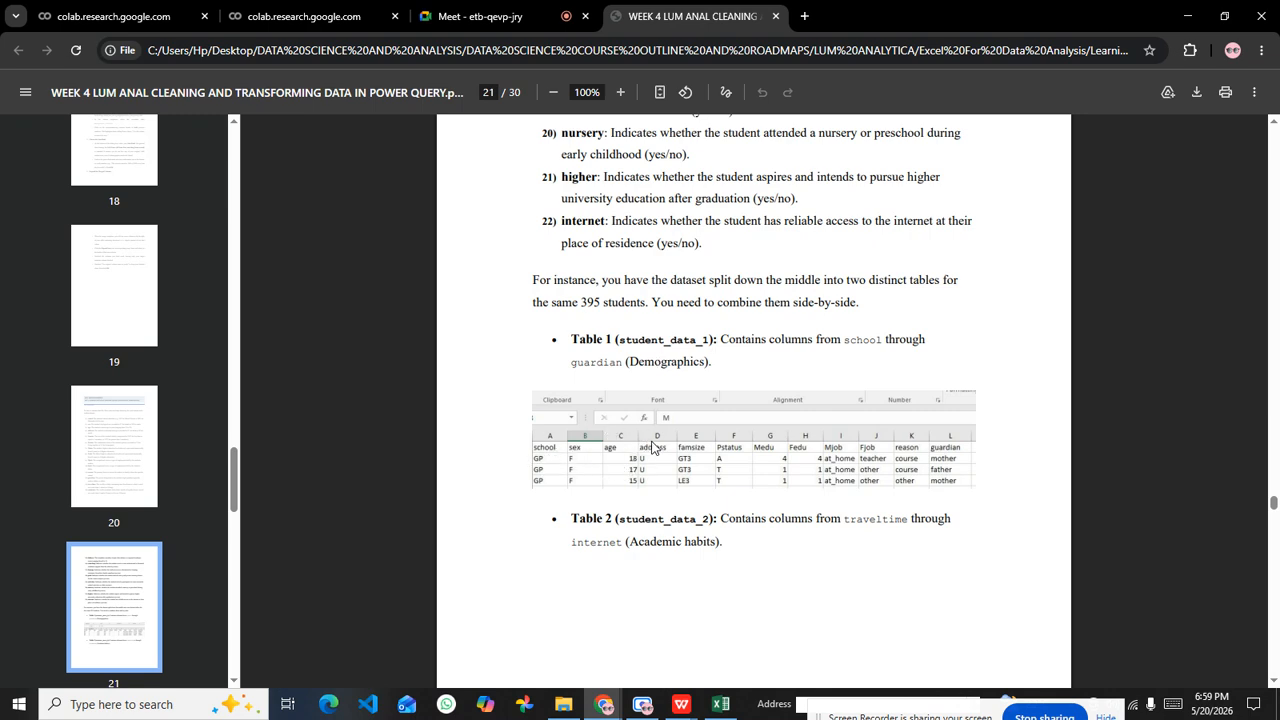
scroll(652, 447, "up", 3, "ctrl")
scroll(650, 430, "down", 2)
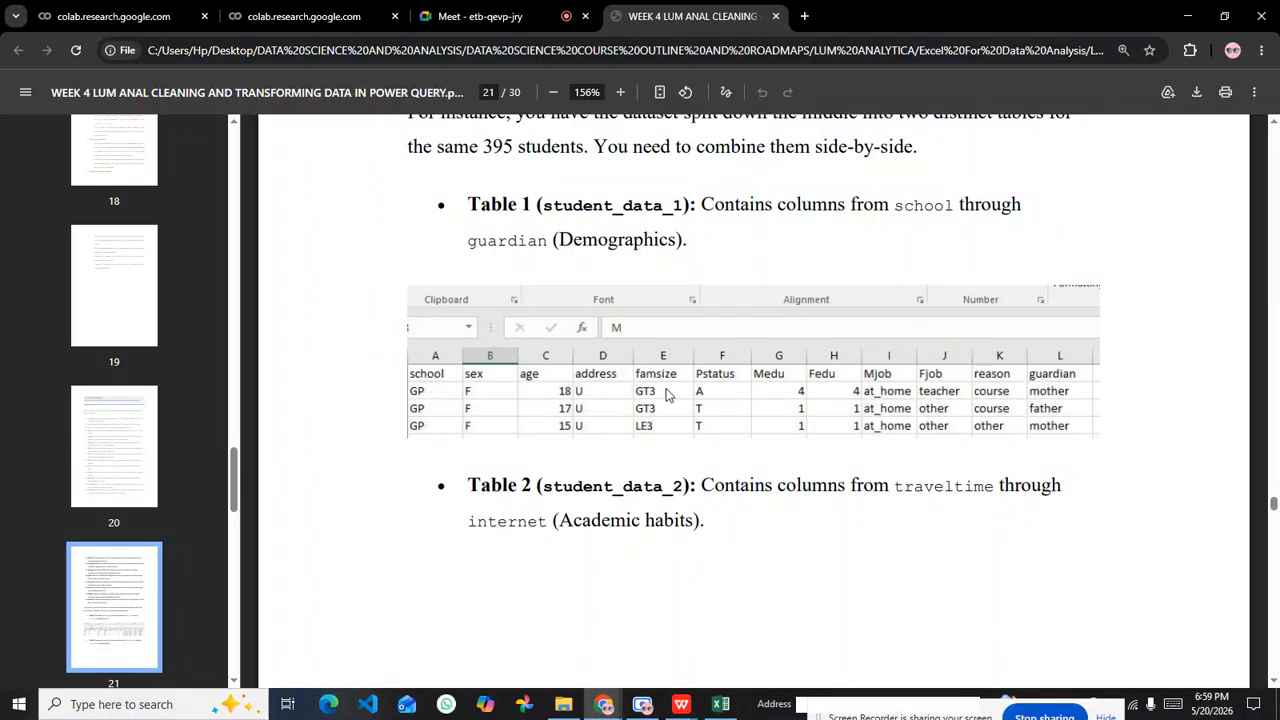
scroll(667, 400, "down", 1)
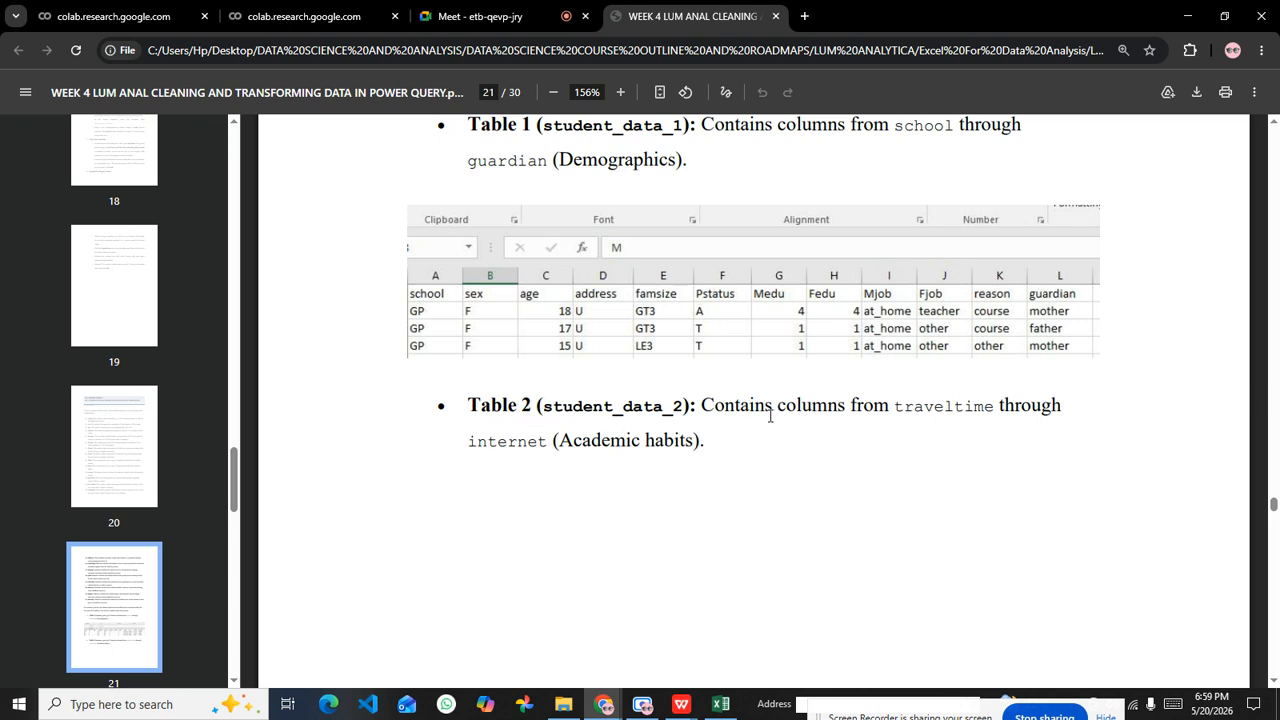
Step: Highlight traveltime and internet in the Table 2 (student_data_2) description to mark its column range
left_click_drag(560, 441, 810, 441)
left_click_drag(889, 410, 1007, 410)
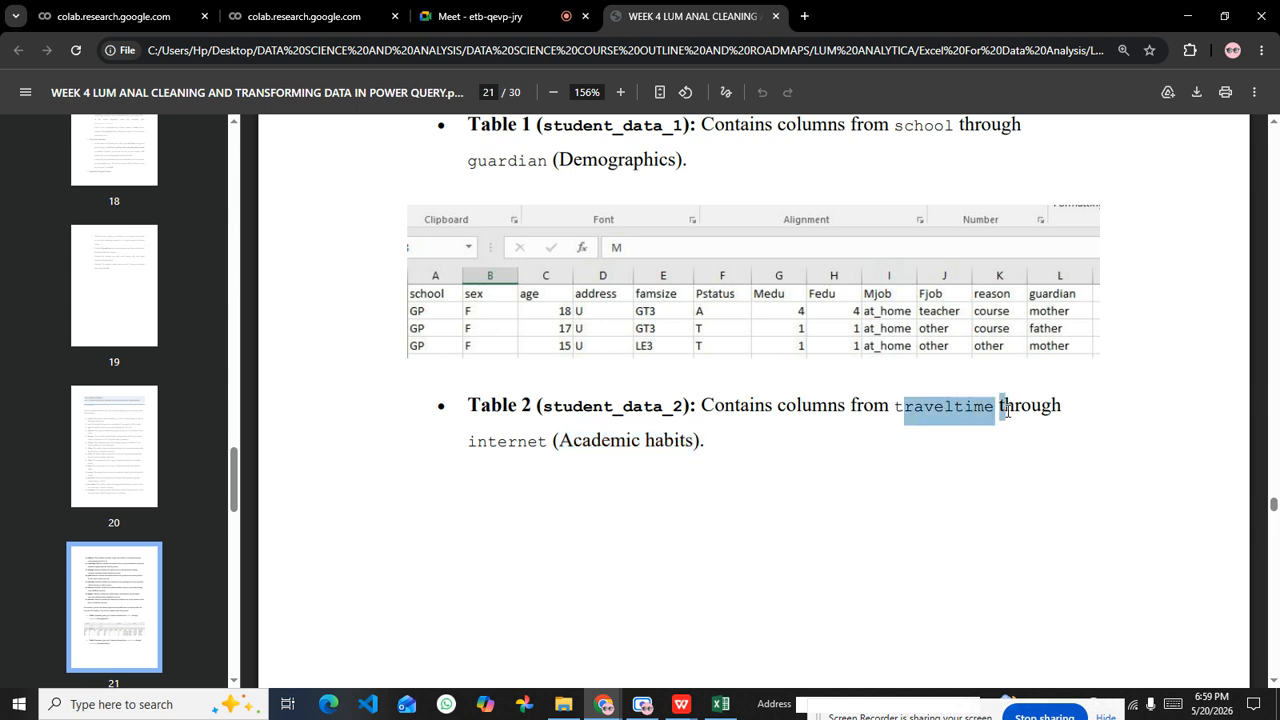
left_click_drag(540, 442, 505, 442)
left_click(490, 442)
Step: Return to entry 22 of the data dictionary and highlight the first line of the internet definition
scroll(548, 292, "up", 3)
scroll(548, 288, "up", 3)
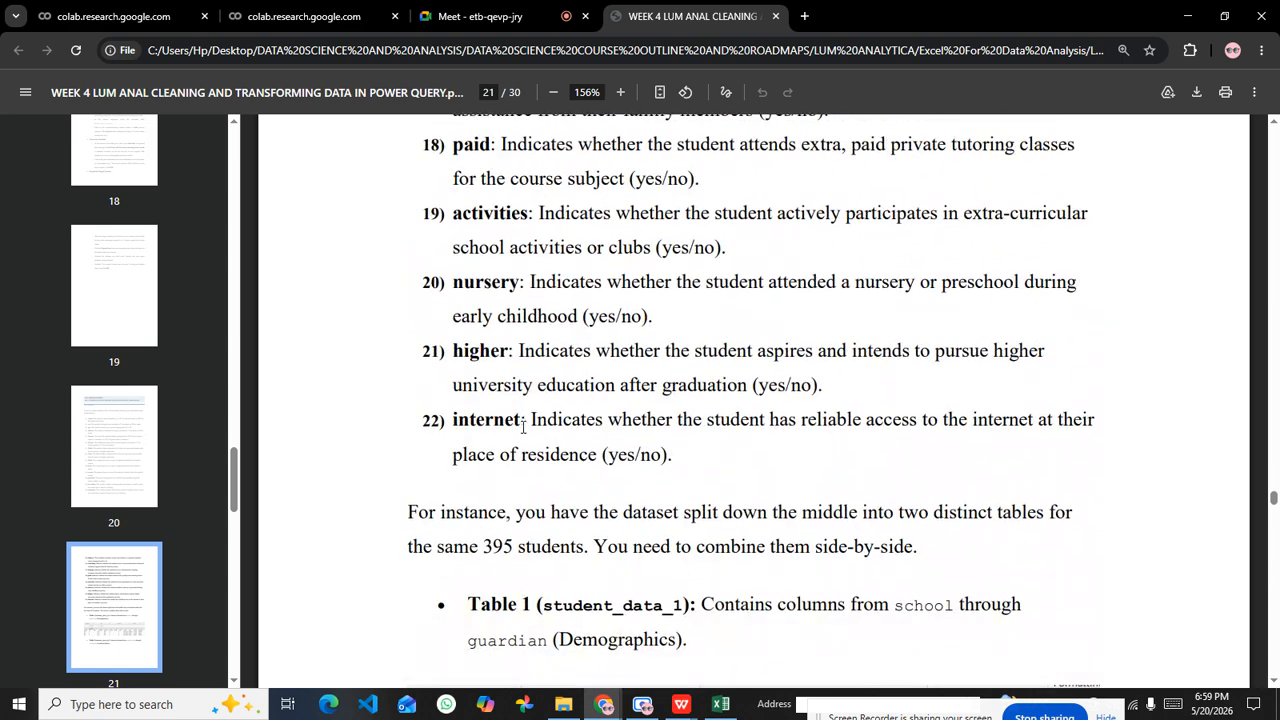
left_click_drag(533, 413, 1057, 434)
left_click(563, 432)
left_click_drag(522, 425, 1074, 434)
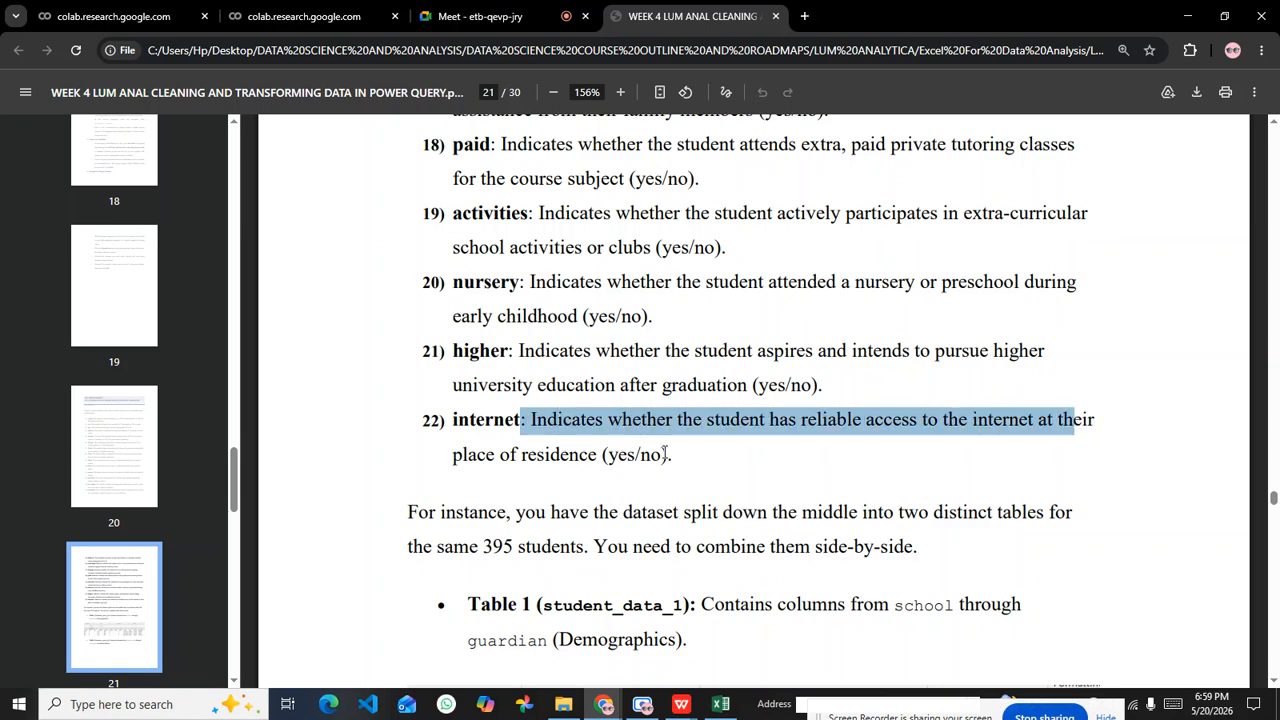
left_click(665, 452)
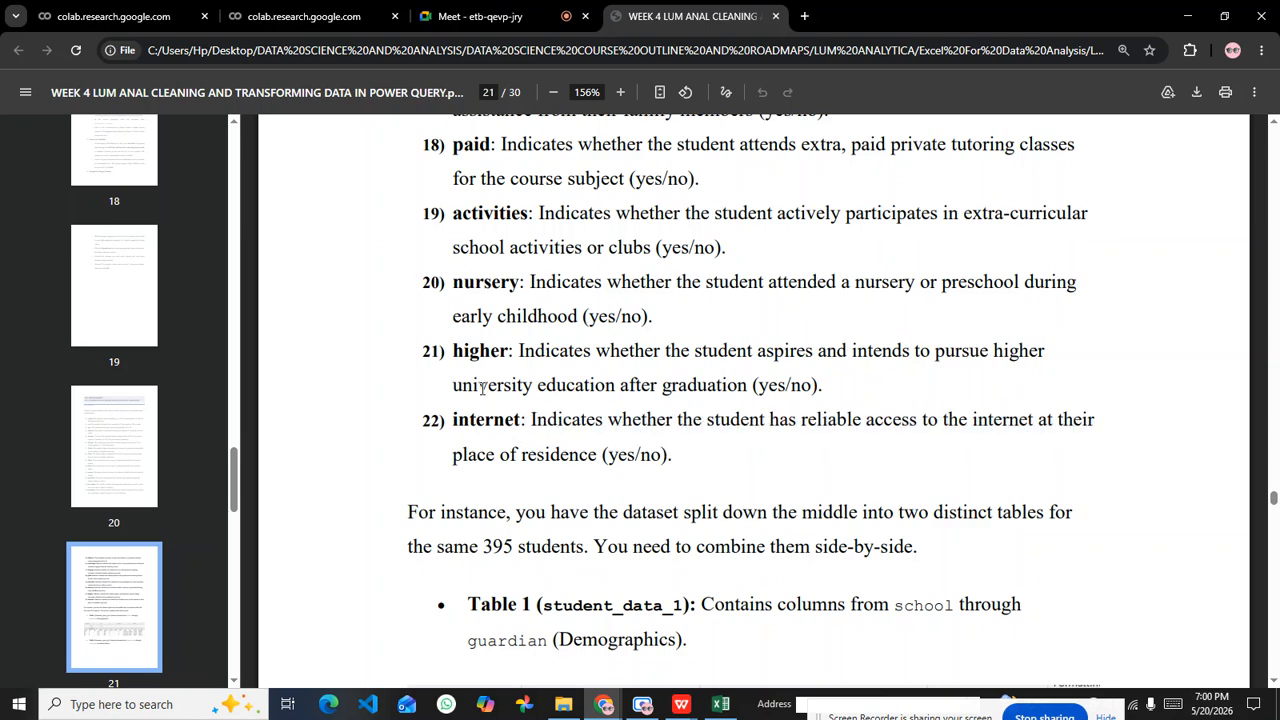
Step: Review the data dictionary entries backwards from higher to the start of the scenario on page 20
scroll(482, 388, "up", 2)
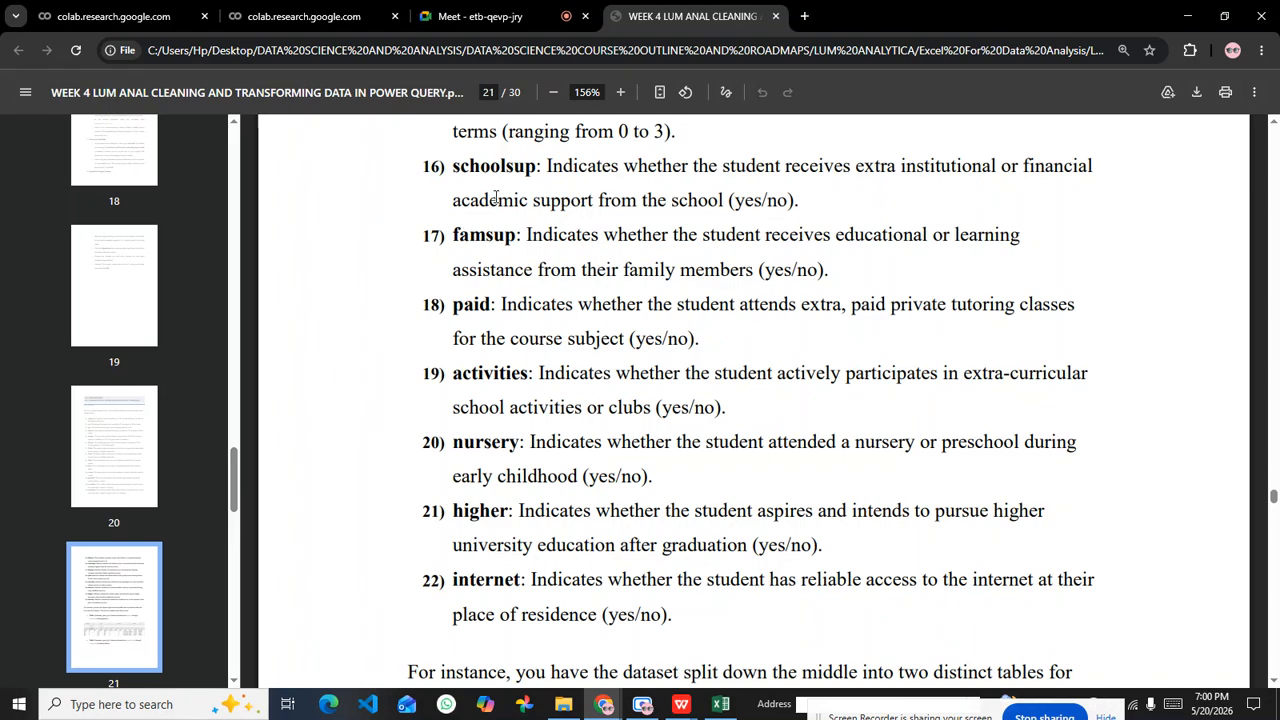
scroll(494, 194, "up", 3)
scroll(506, 300, "up", 2)
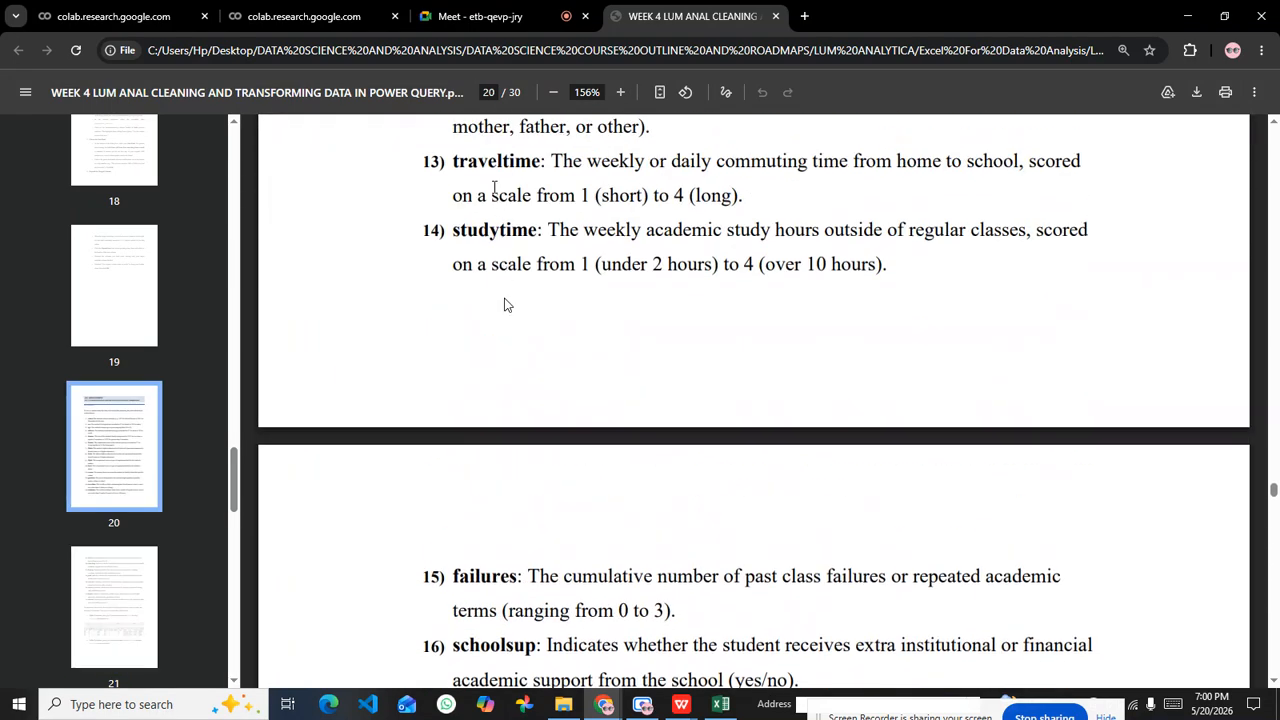
scroll(497, 240, "down", 3)
scroll(500, 286, "up", 5)
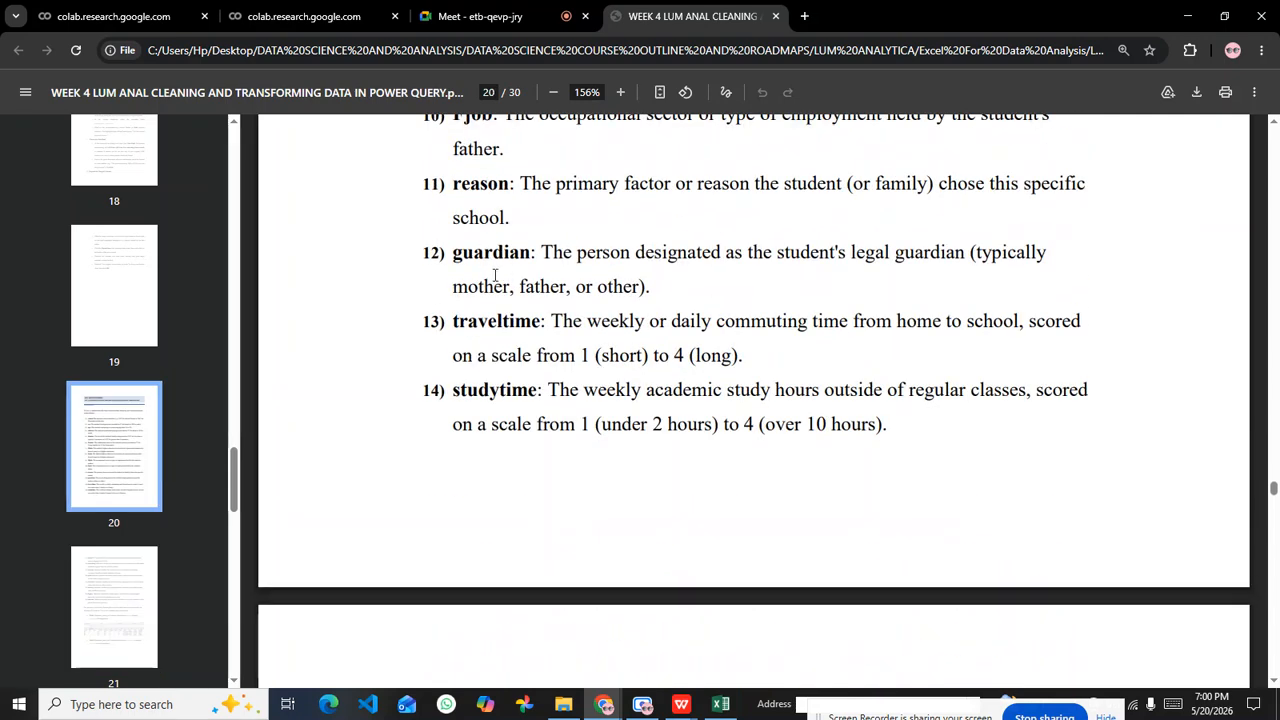
scroll(494, 290, "up", 2)
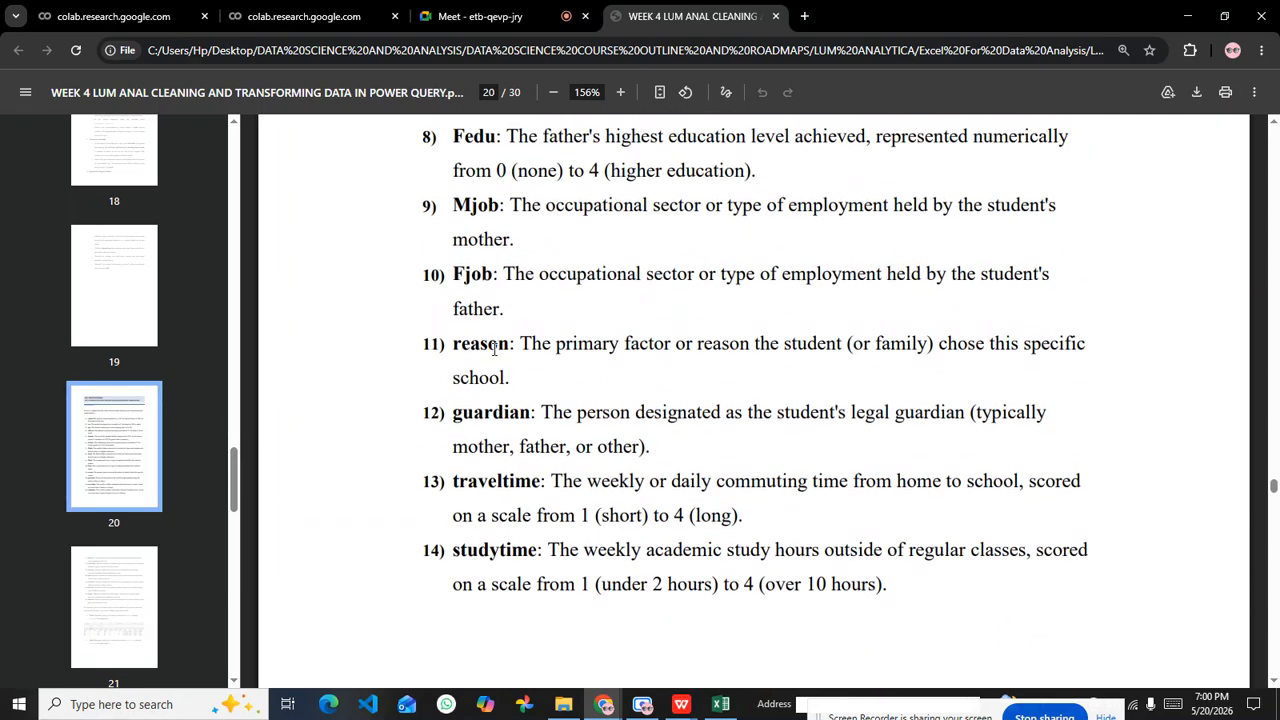
scroll(494, 348, "up", 6)
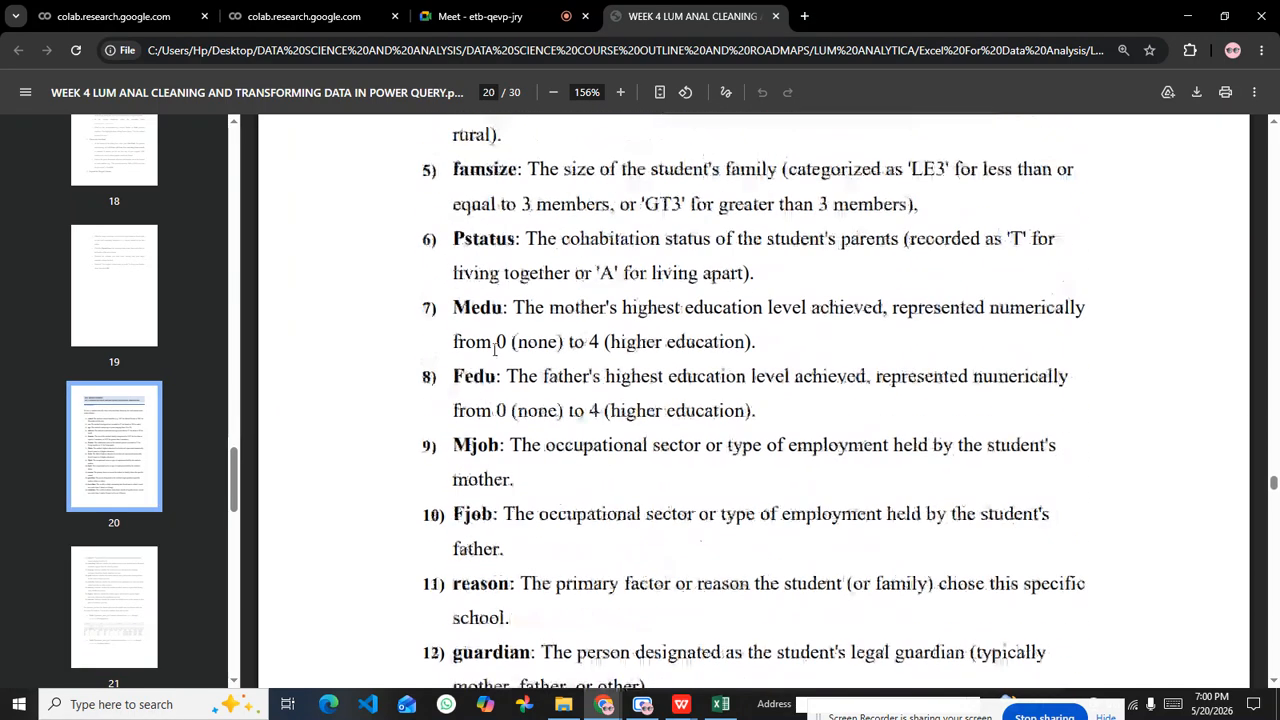
scroll(551, 408, "down", 1)
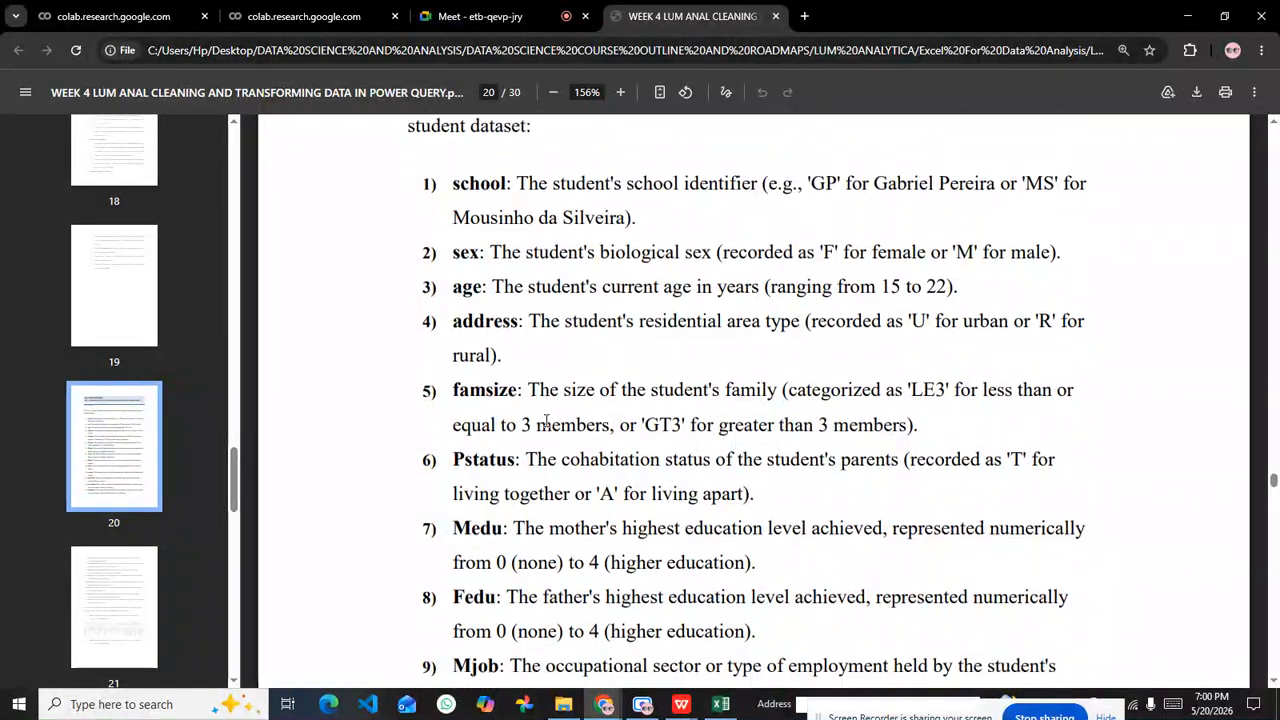
scroll(528, 227, "up", 2)
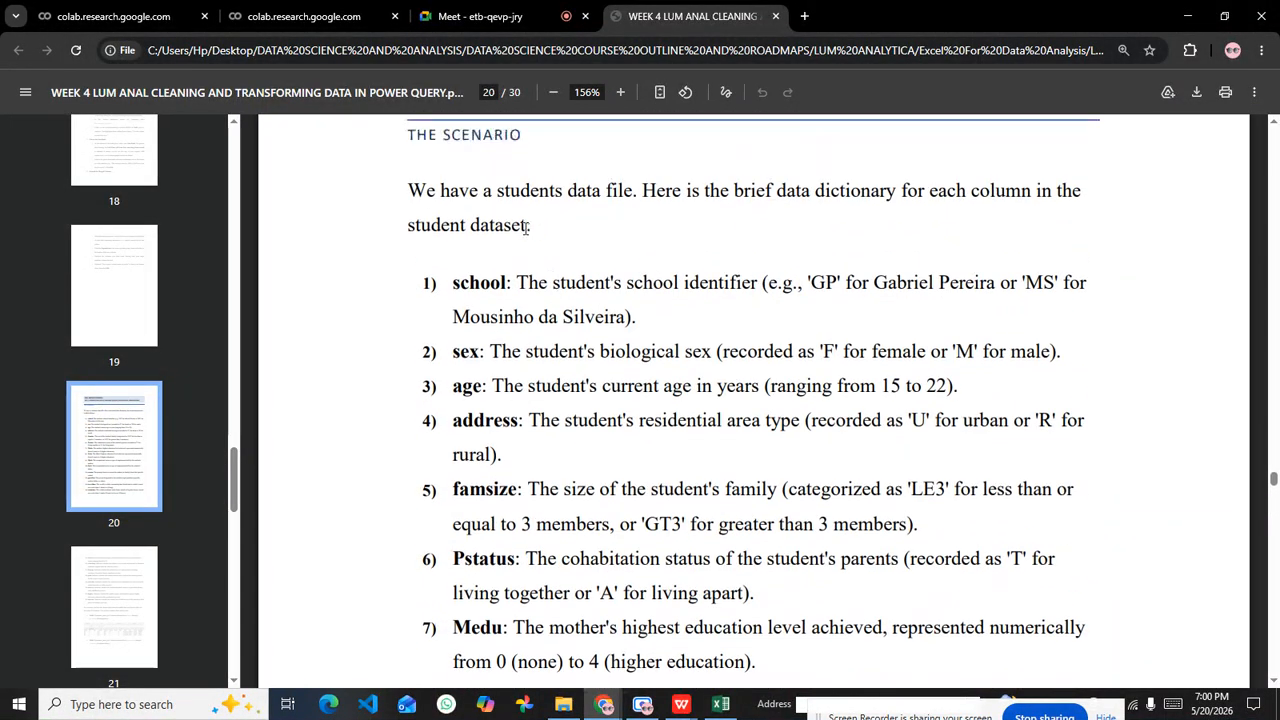
Step: Highlight the dictionary entries starting at school and mark where the guardian entry gives way to traveltime and studytime
left_click_drag(455, 284, 688, 534)
scroll(546, 502, "down", 4)
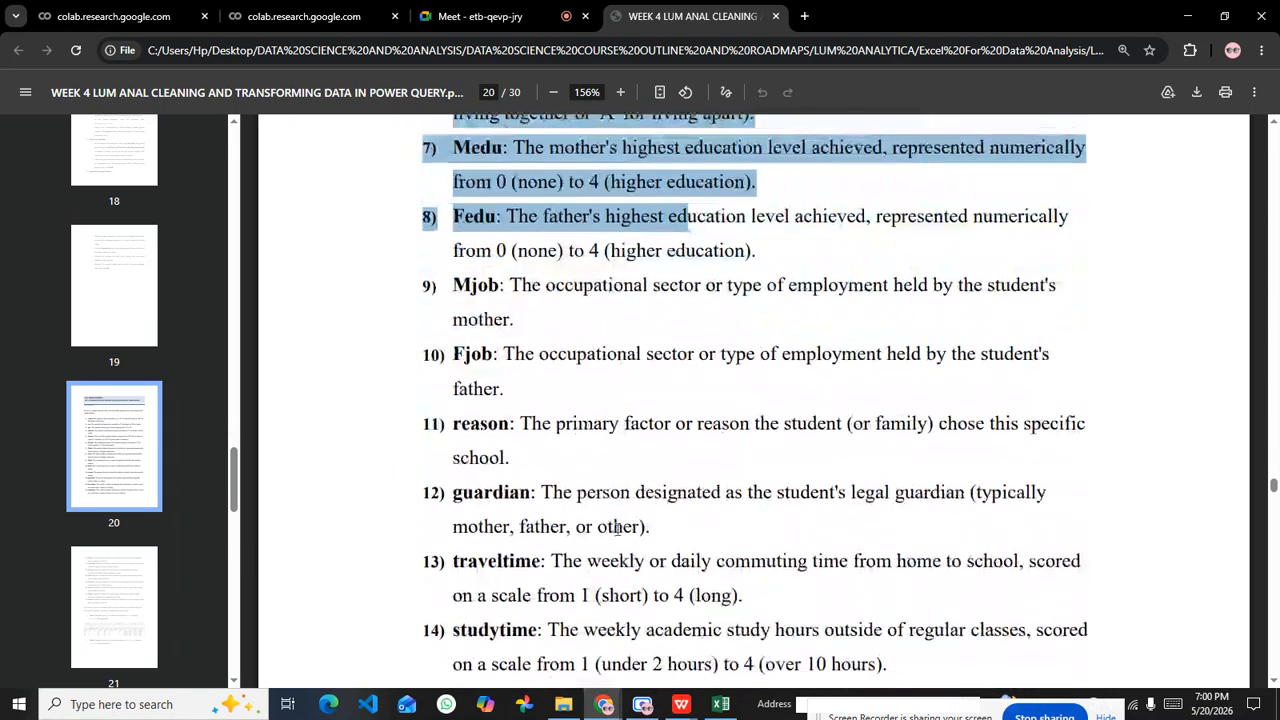
left_click_drag(530, 493, 469, 322)
left_click(503, 562)
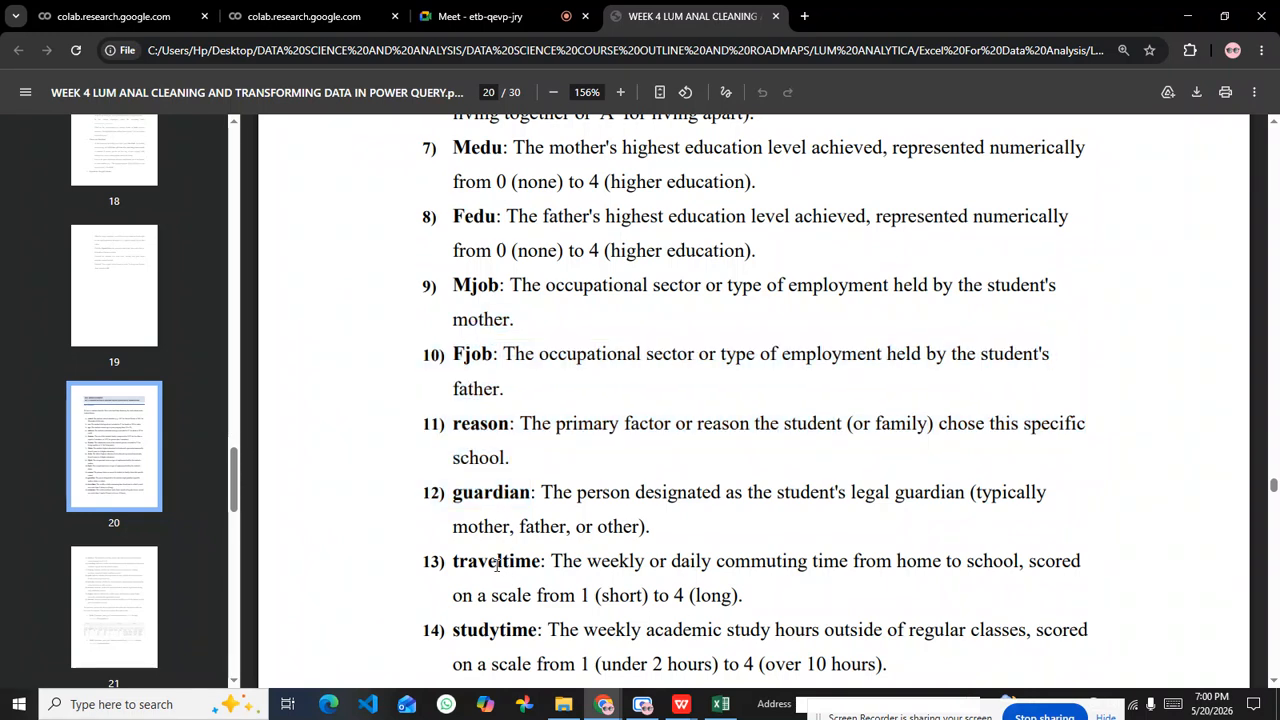
left_click_drag(457, 563, 548, 630)
left_click(668, 420)
Step: Highlight the traveltime and studytime terms in dictionary entries 13 and 14
scroll(668, 420, "down", 3)
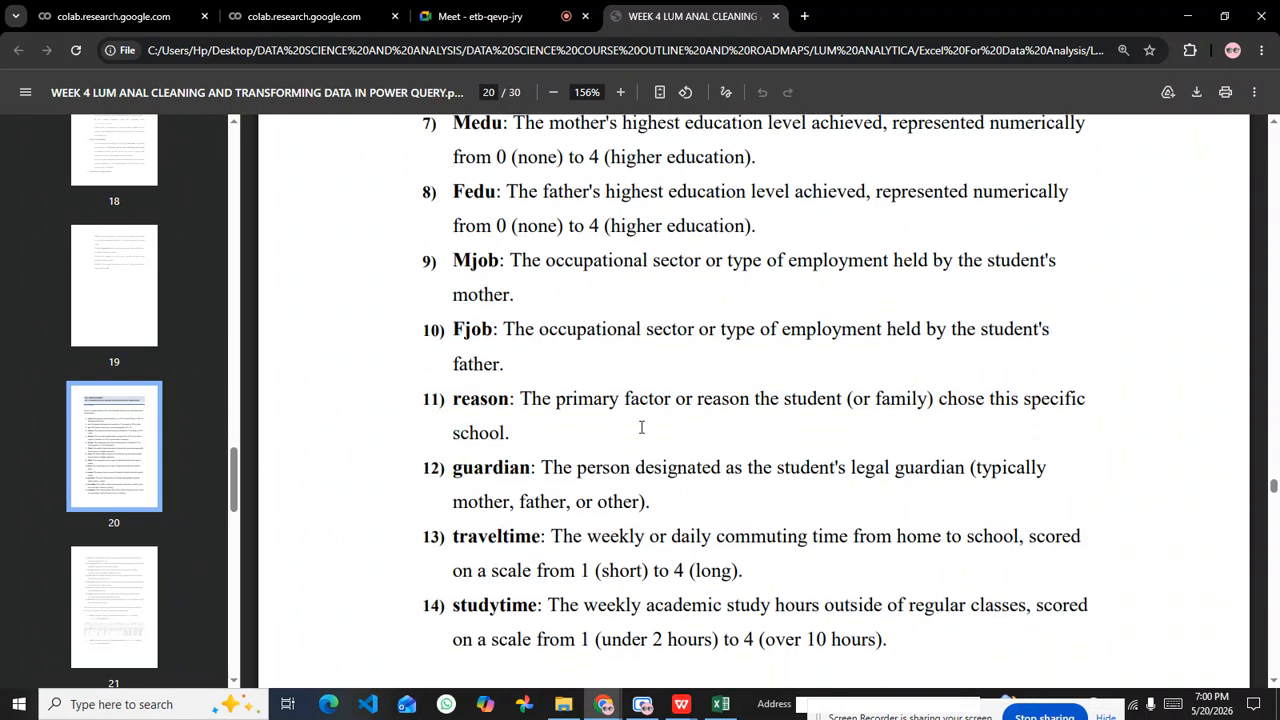
left_click_drag(453, 400, 552, 400)
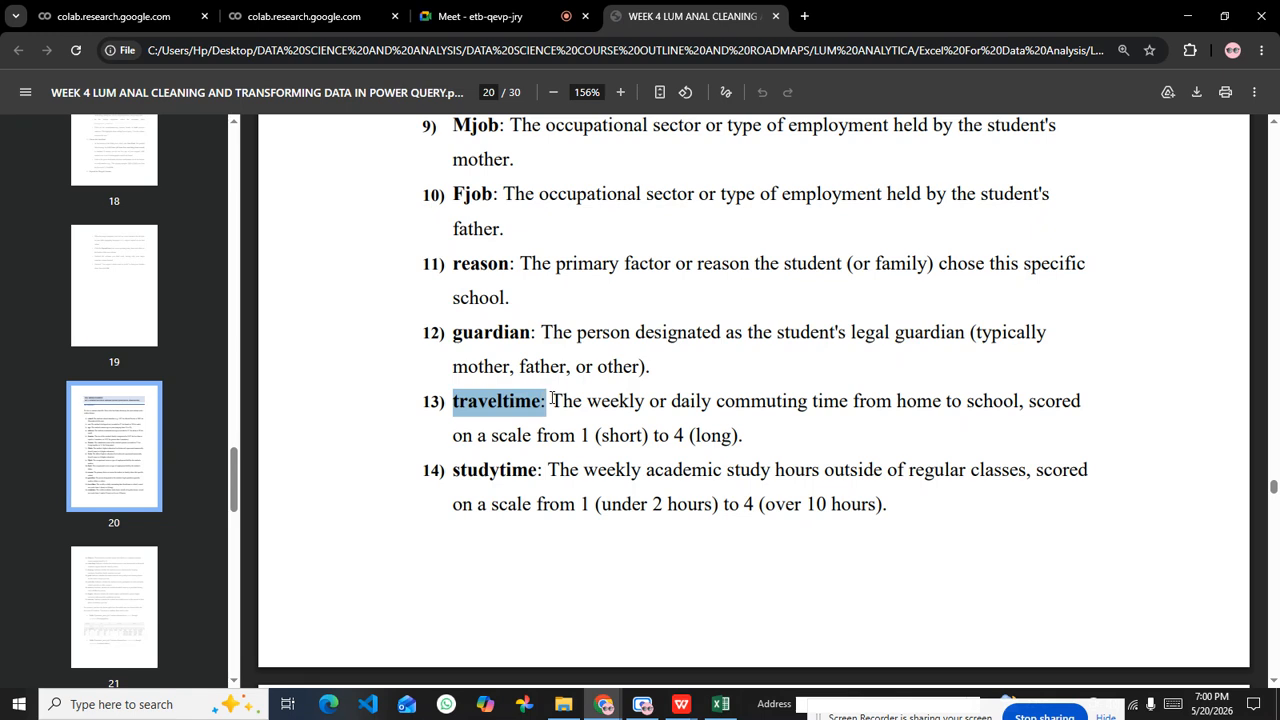
left_click(535, 403)
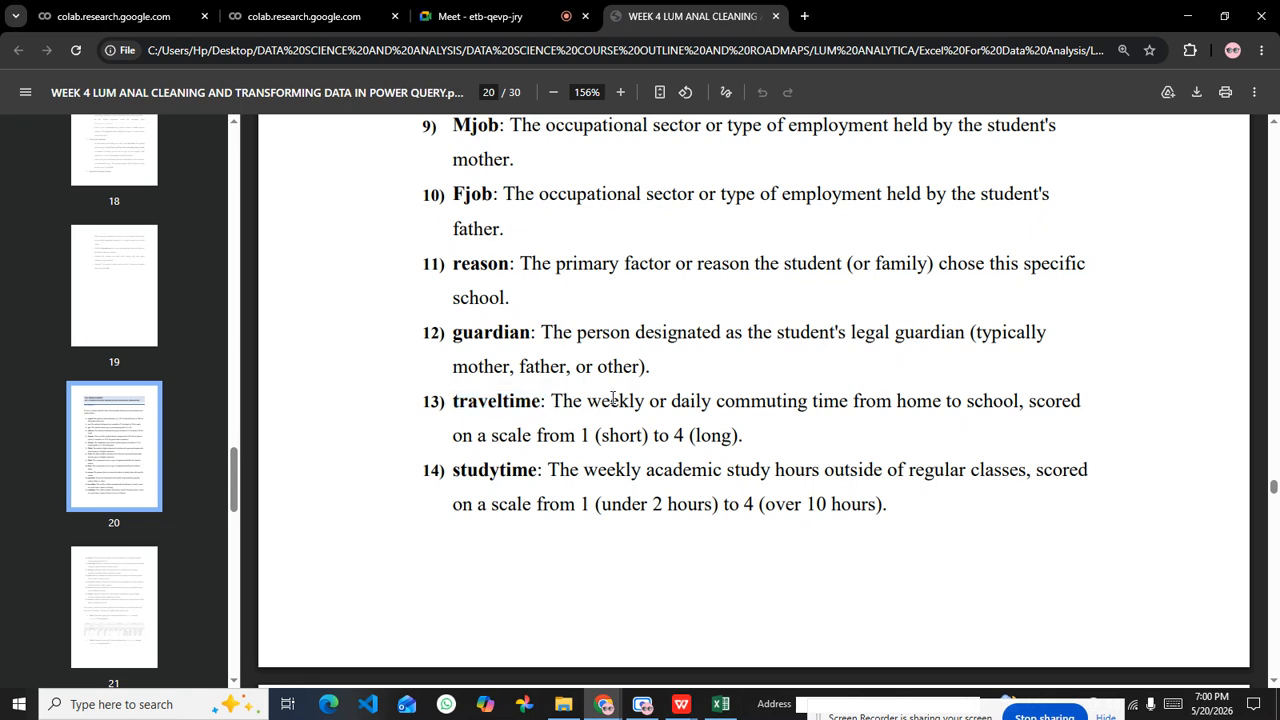
scroll(566, 457, "down", 3)
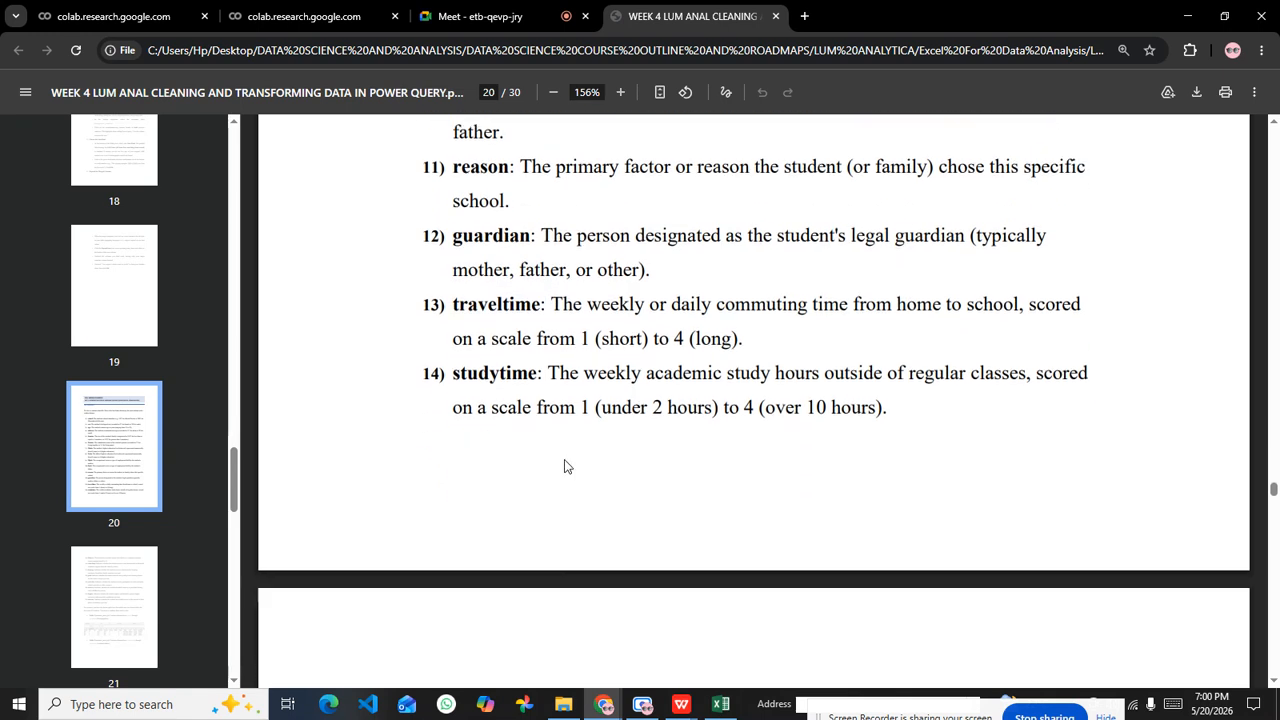
double_click(487, 314)
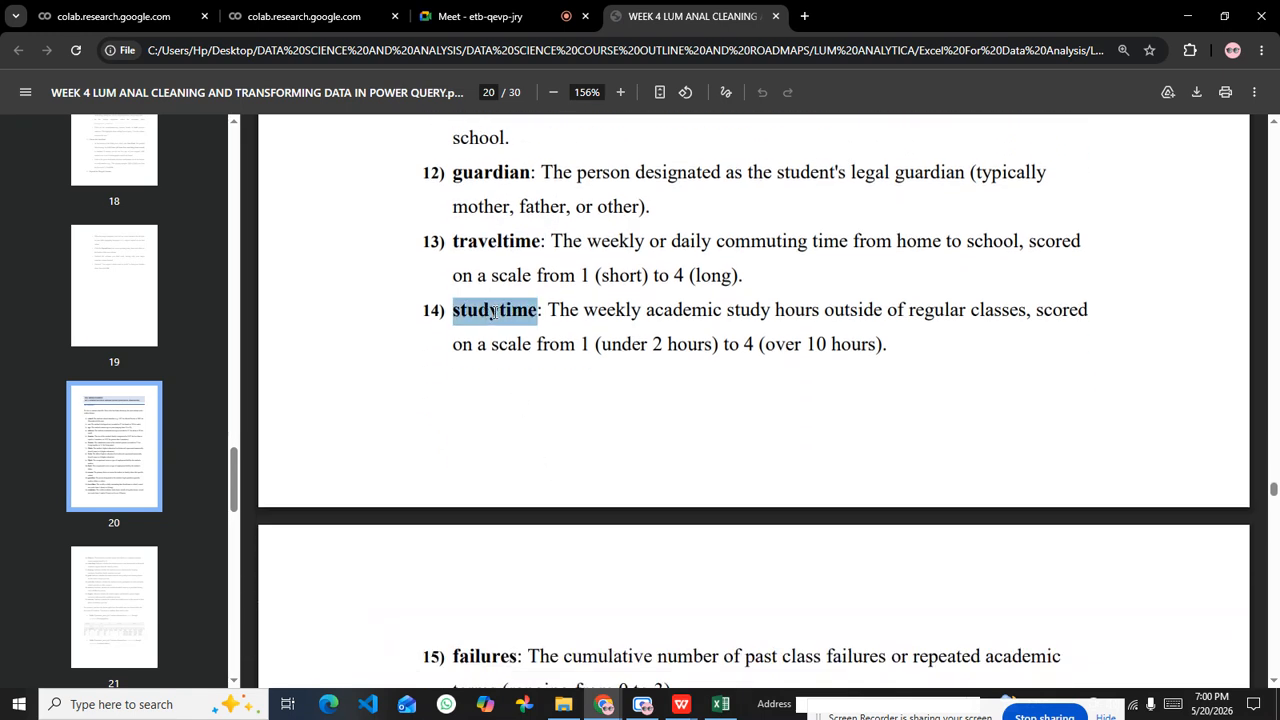
Step: Highlight the schoolsup term on page 21 and read the dictionary entries from failures through internet
scroll(505, 345, "down", 3)
left_click(490, 507)
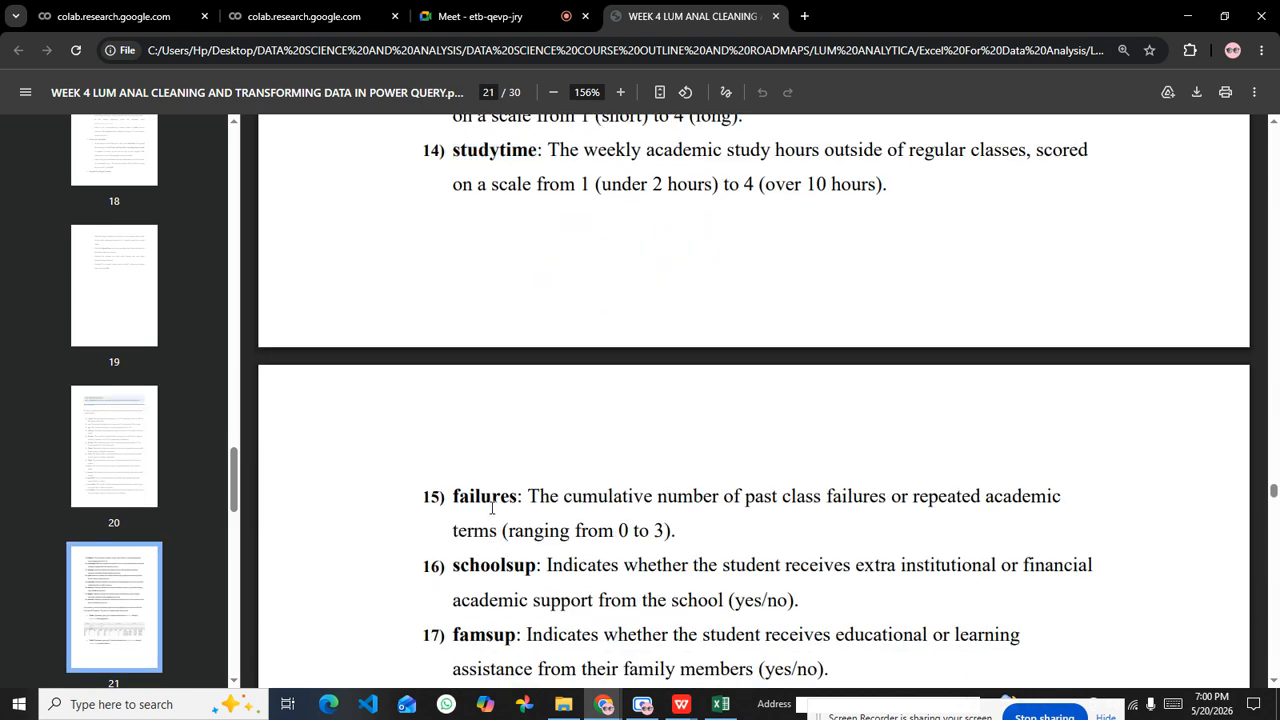
double_click(500, 576)
scroll(535, 551, "down", 5)
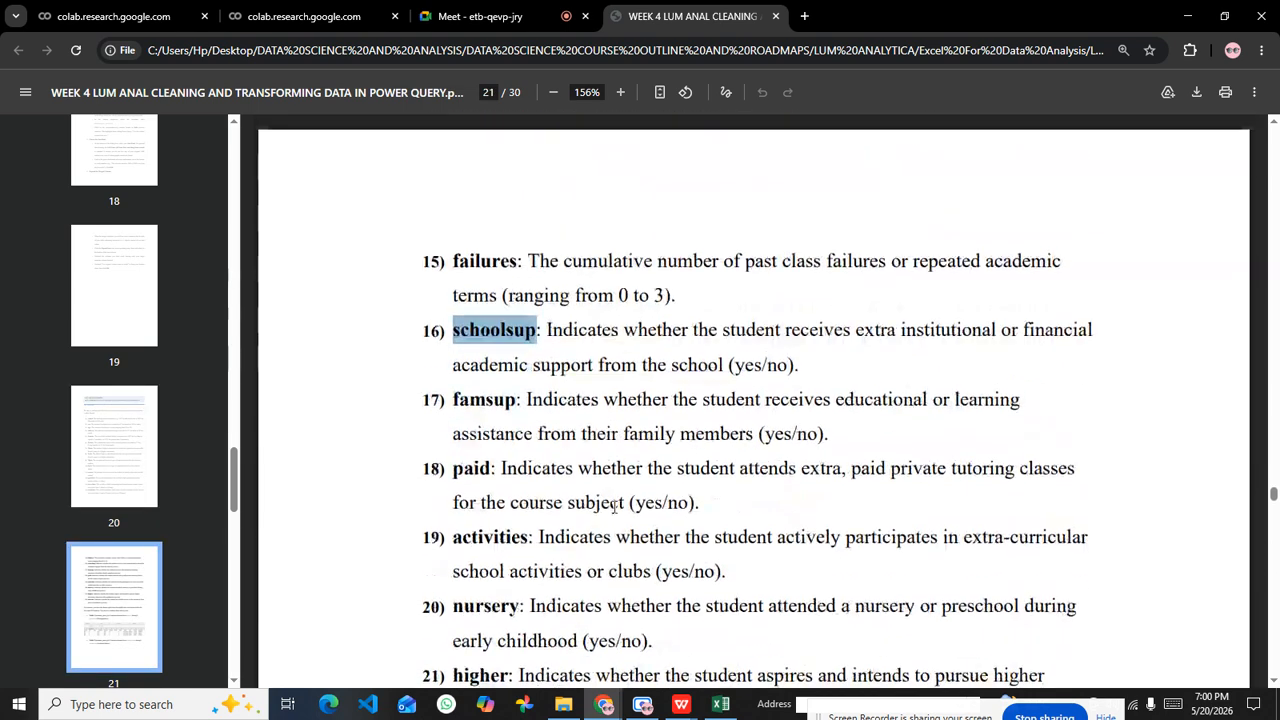
left_click(489, 477)
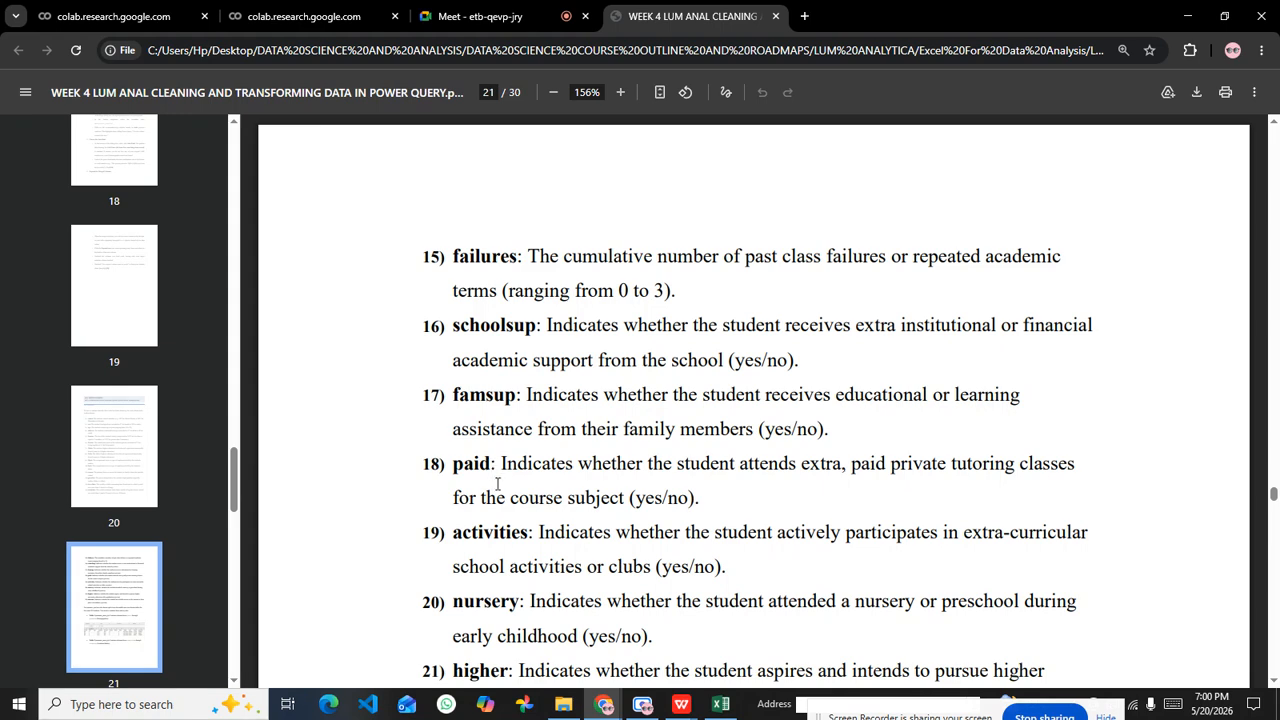
scroll(501, 497, "down", 5)
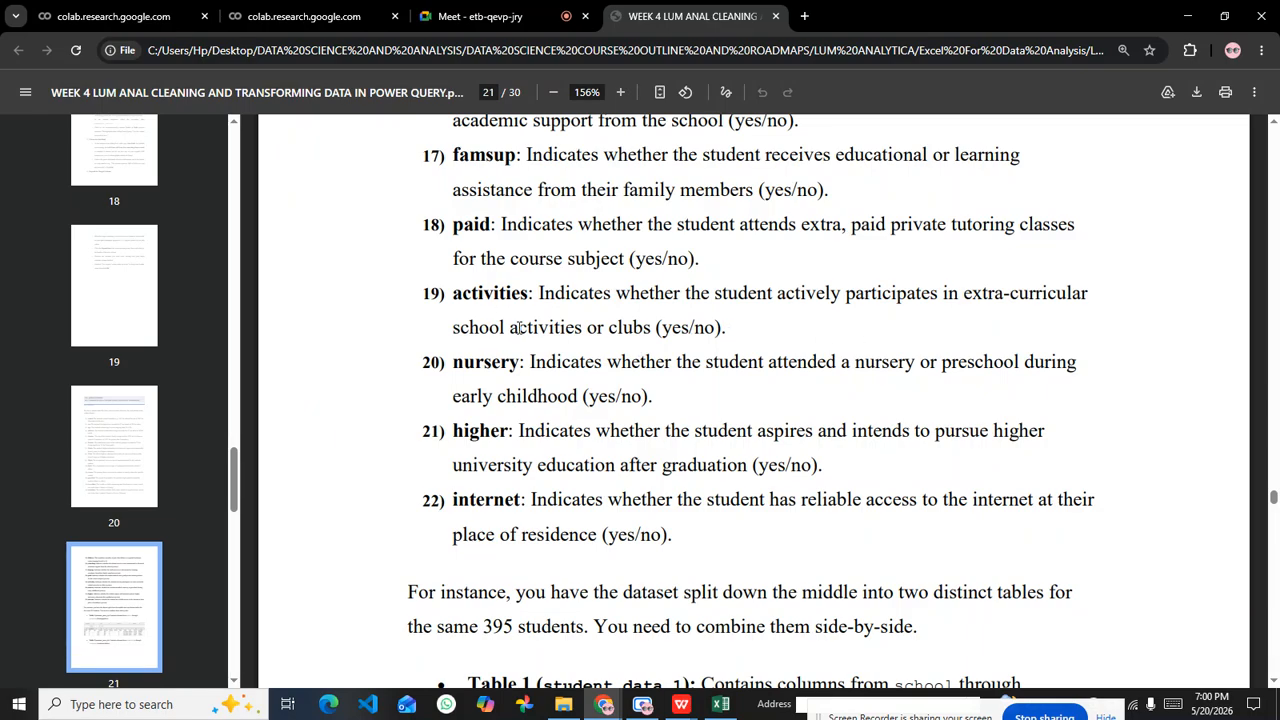
scroll(520, 327, "down", 7)
Step: Switch to student_data_1.csv in WPS Office and select its header cells from school through internet to review them
left_click(719, 704)
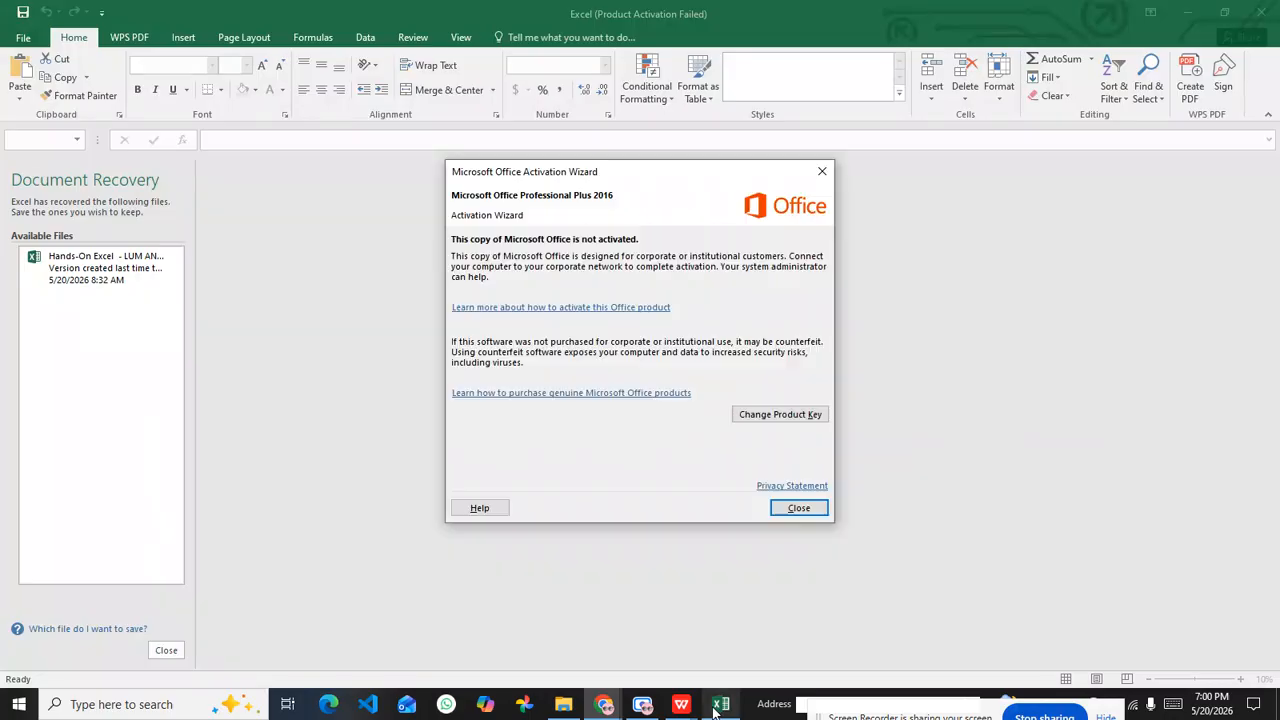
mouse_move(681, 704)
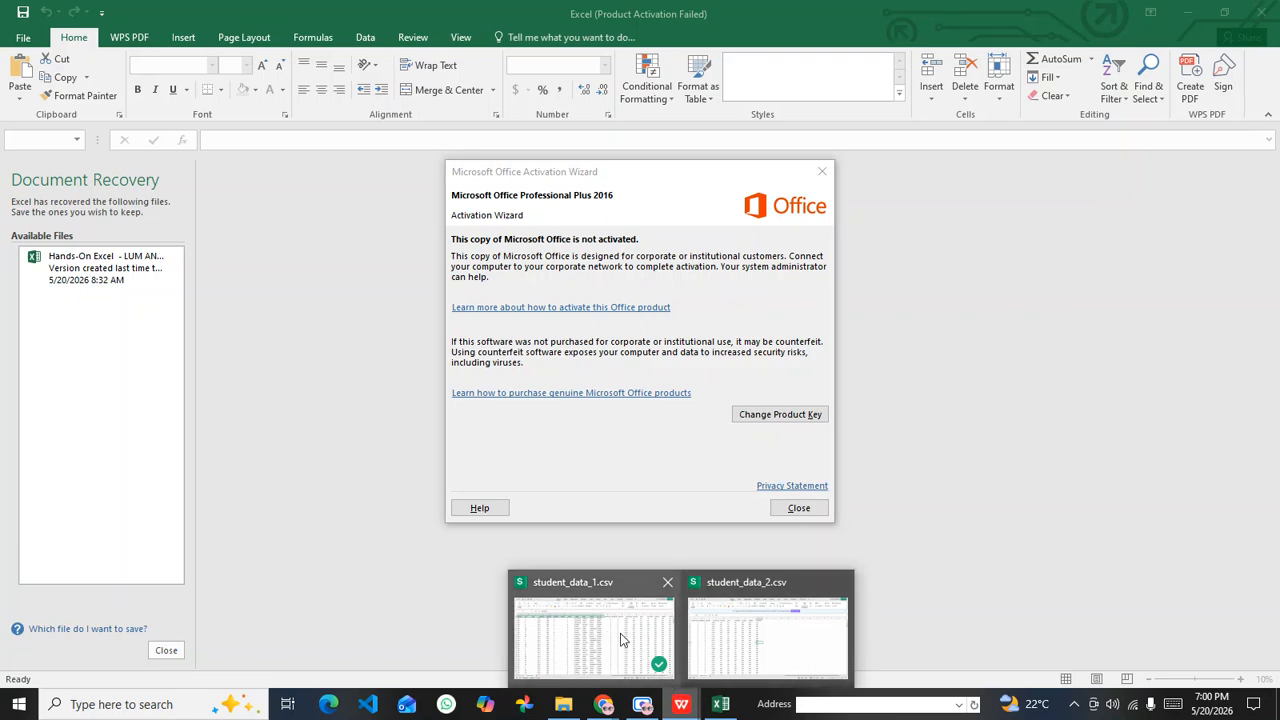
left_click(632, 636)
left_click(505, 360)
left_click_drag(75, 186, 1087, 180)
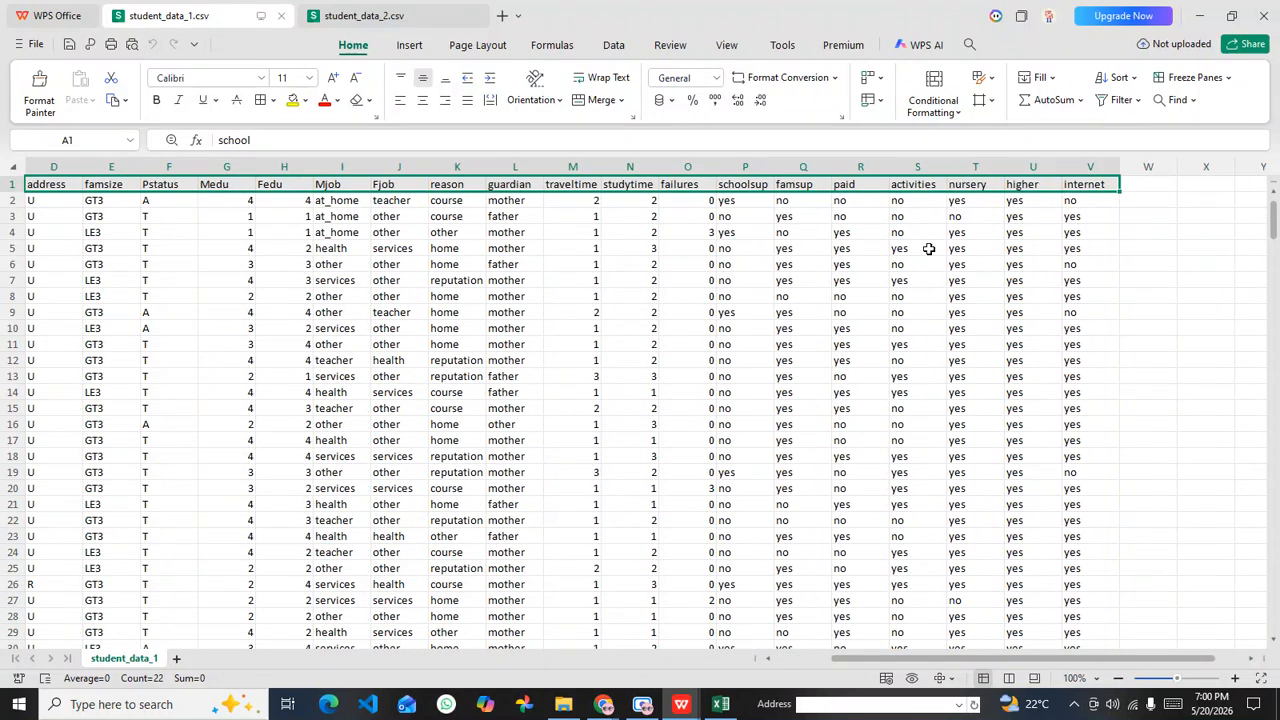
left_click(803, 264)
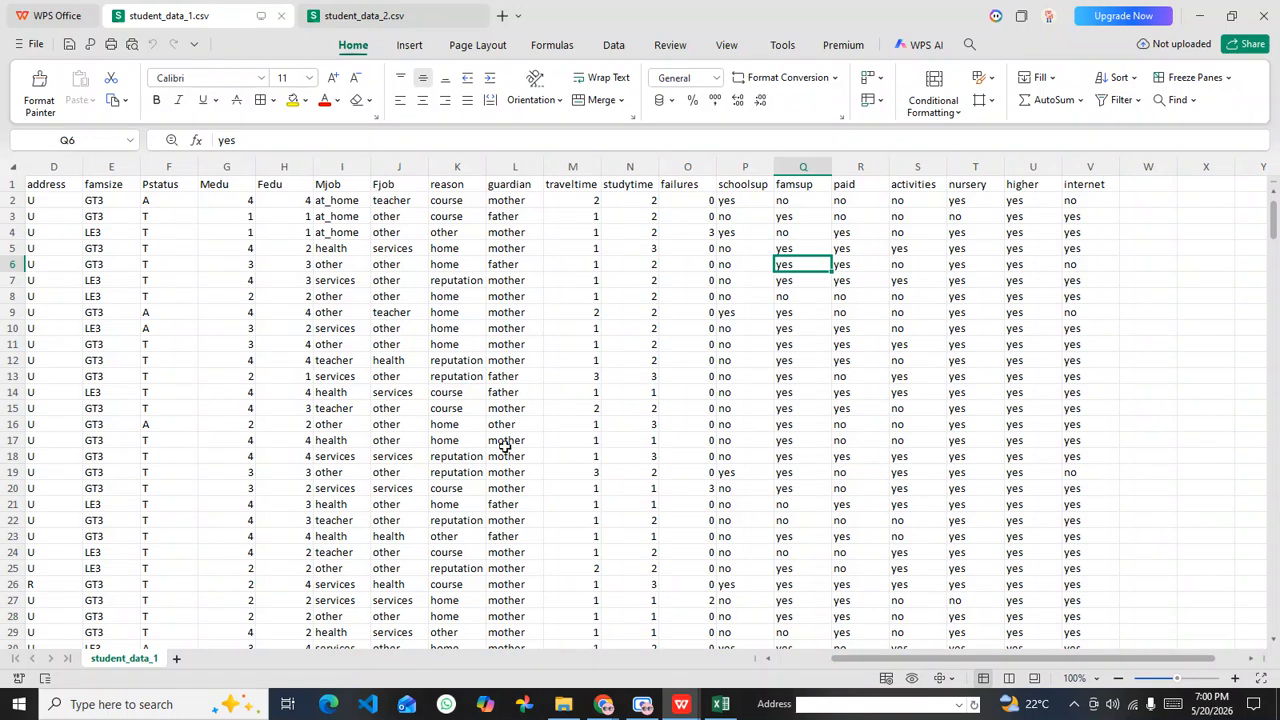
Step: Check the DataSets folder in File Explorer, view student_data_2.csv in WPS Office, and return to student_data_1.csv
left_click(563, 704)
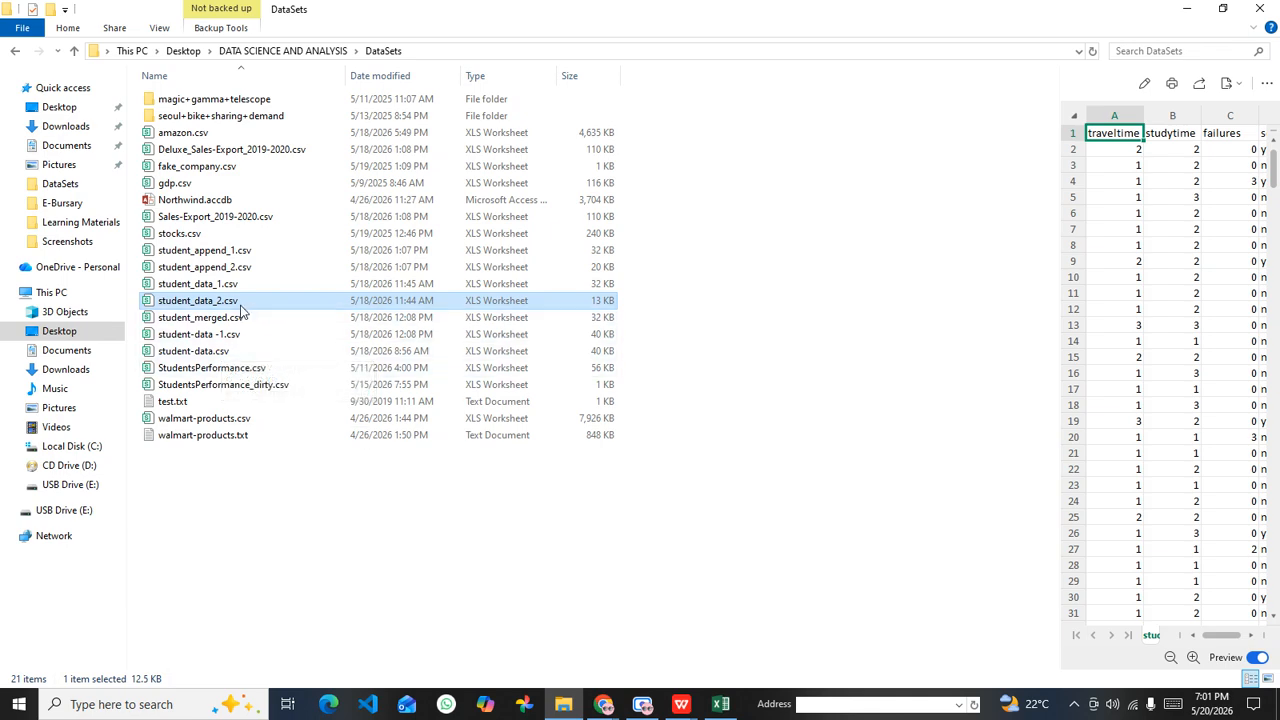
left_click(681, 704)
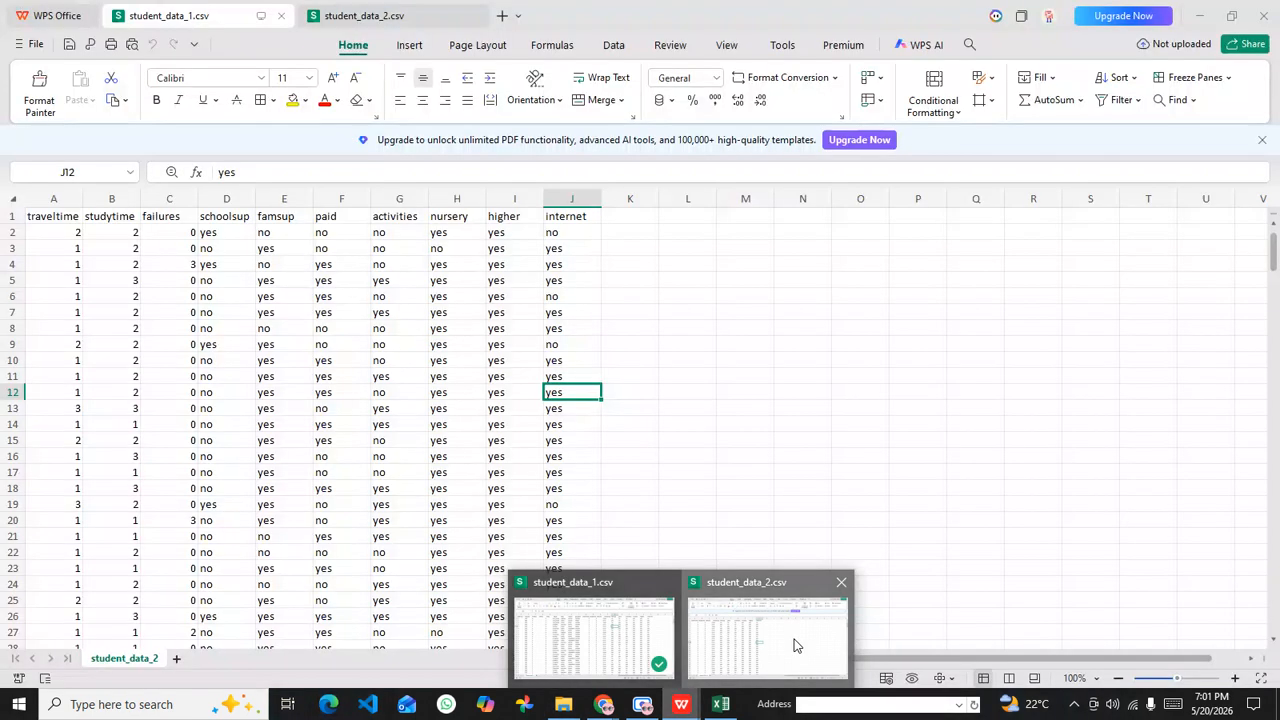
left_click(797, 645)
left_click(150, 264)
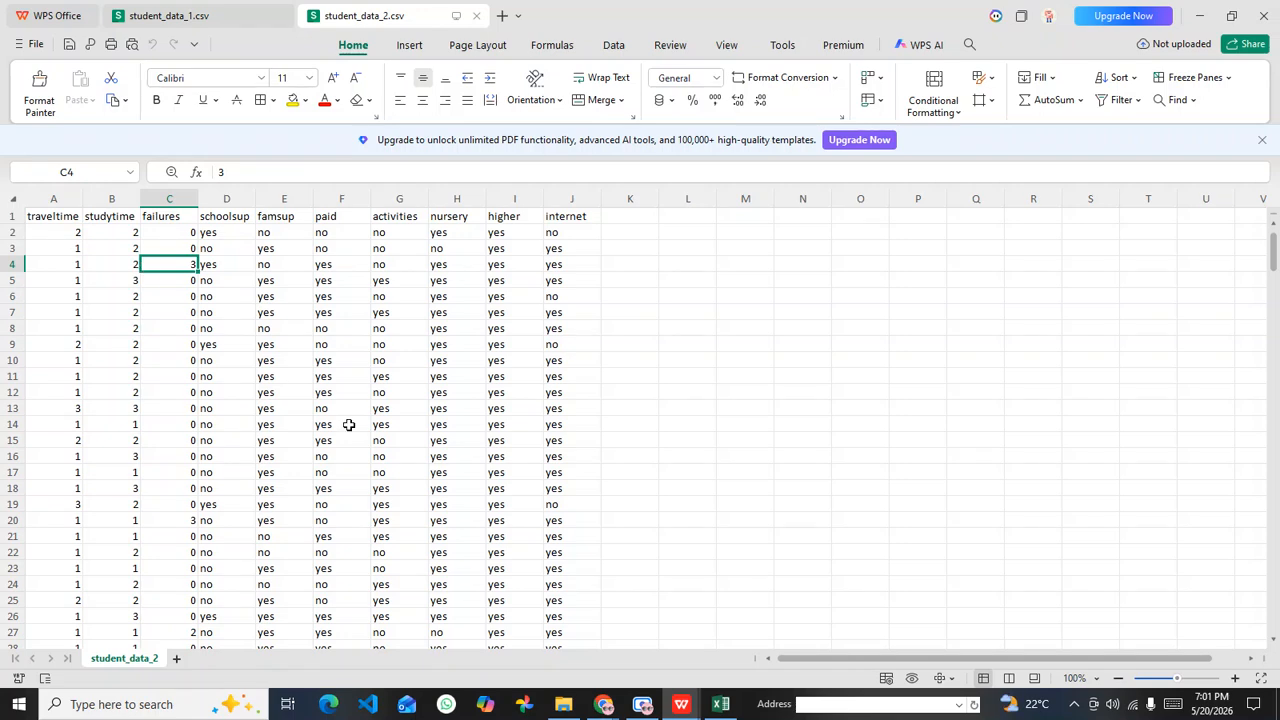
left_click(200, 16)
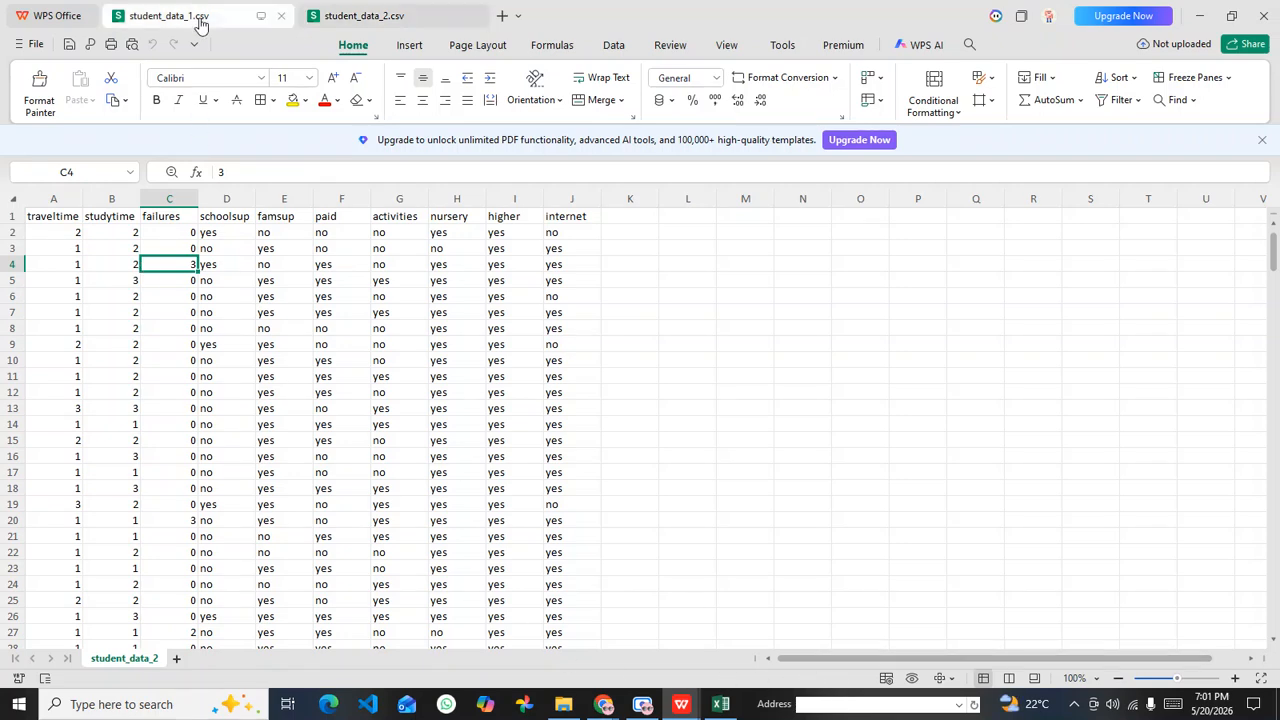
Step: Compare the columns of student_data_2.csv with those of student_data_1.csv, checking where traveltime starts after guardian
left_click(364, 16)
left_click(130, 230)
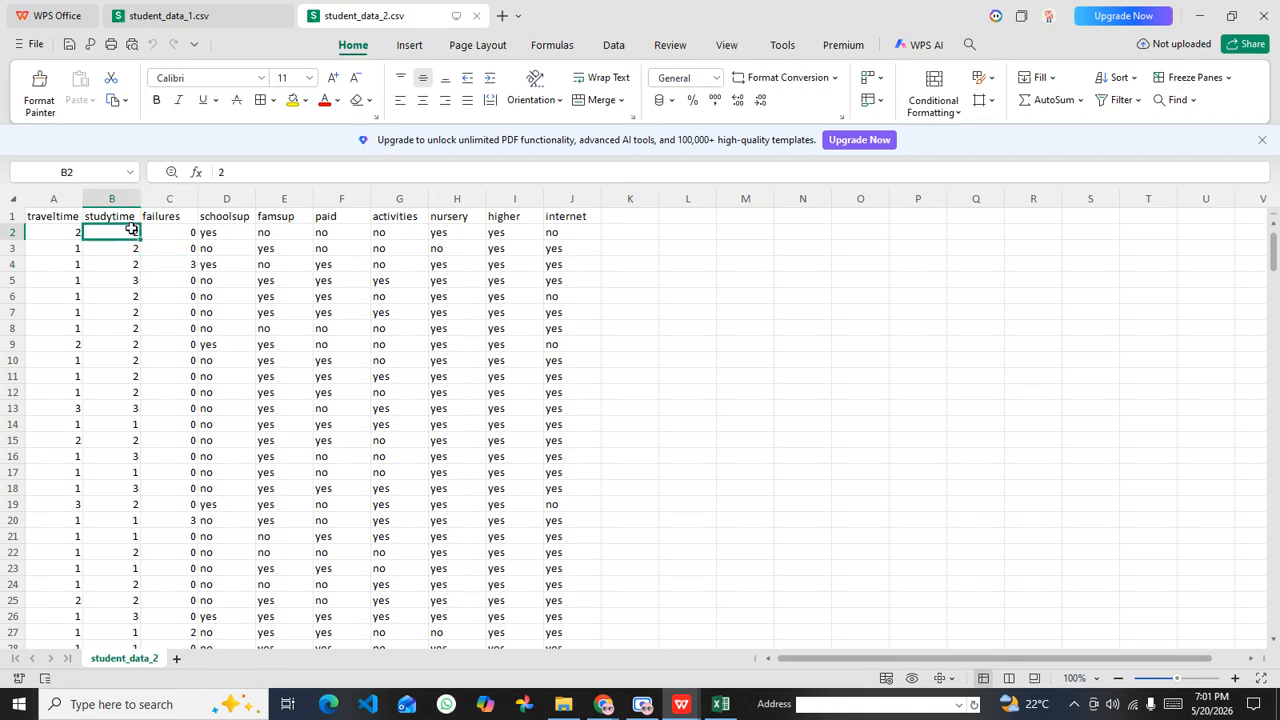
left_click(73, 220)
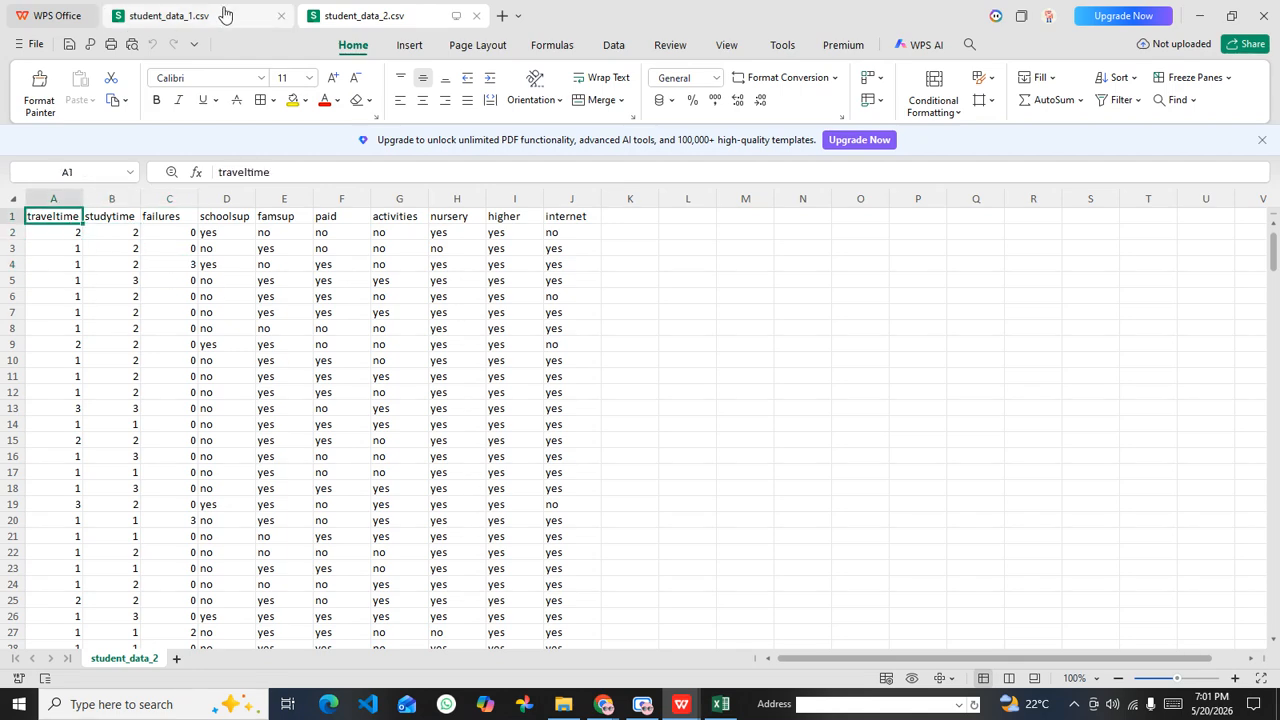
left_click(190, 16)
left_click(505, 281)
left_click_drag(577, 187, 171, 188)
left_click(402, 296)
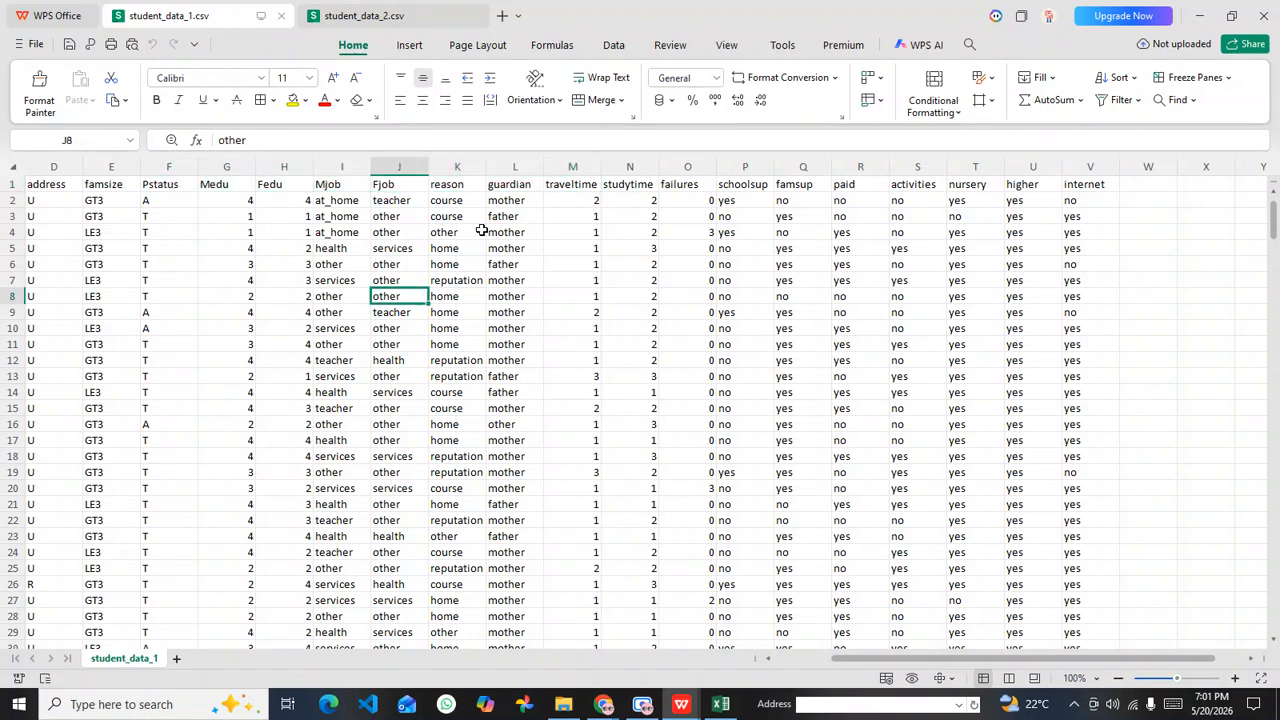
left_click(523, 185)
left_click(56, 166)
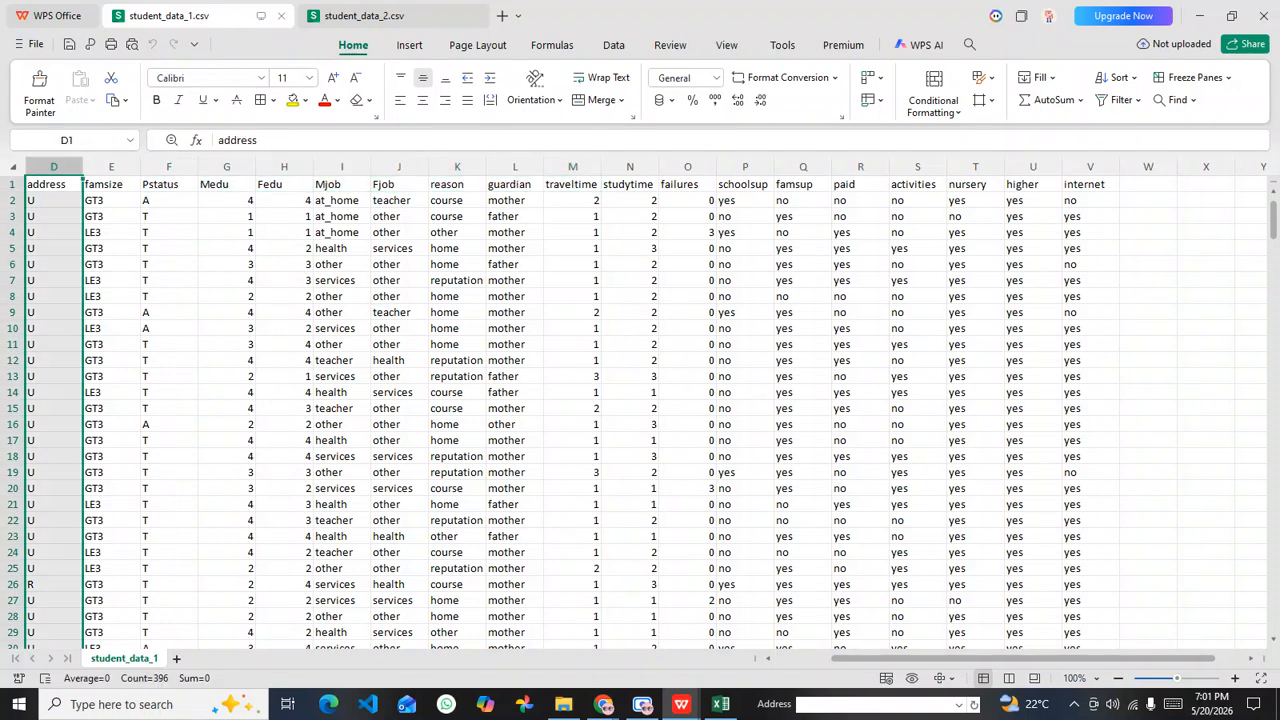
scroll(903, 662, "left", 3)
left_click(173, 229)
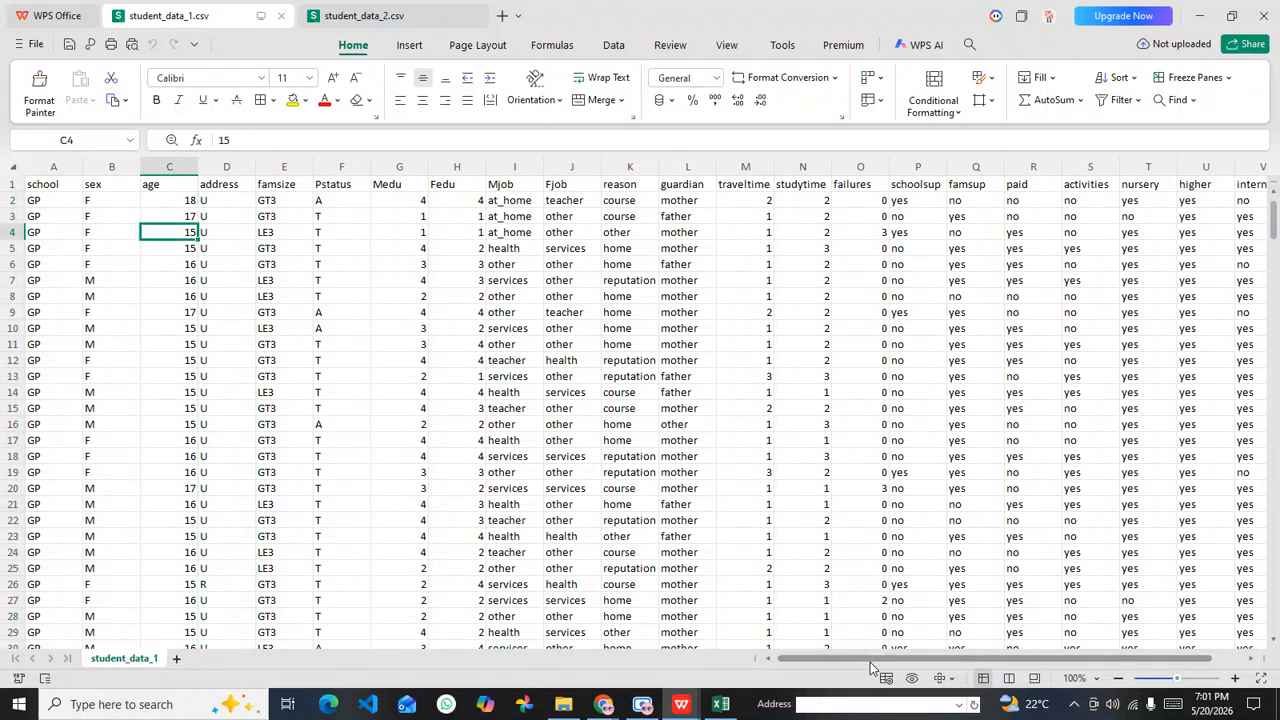
Step: Delete columns M to V, traveltime through internet, from student_data_1.csv
left_click_drag(870, 662, 889, 661)
left_click(691, 160)
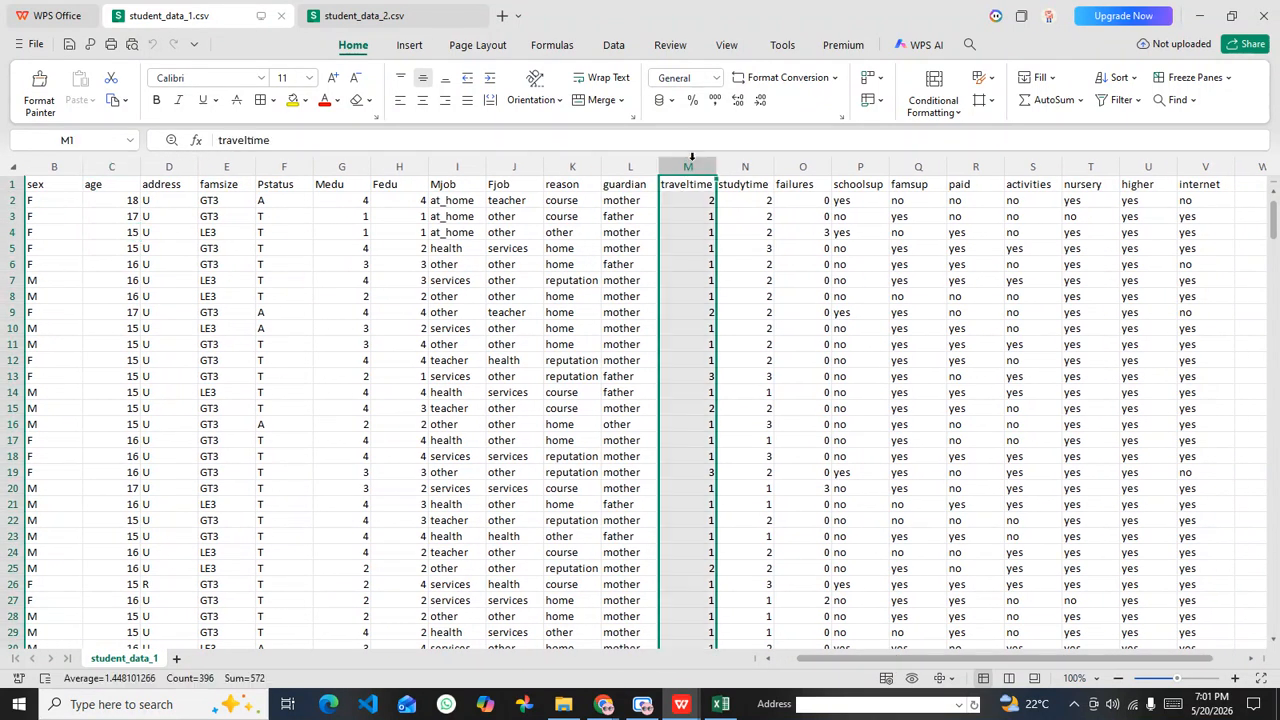
left_click_drag(757, 165, 1194, 246)
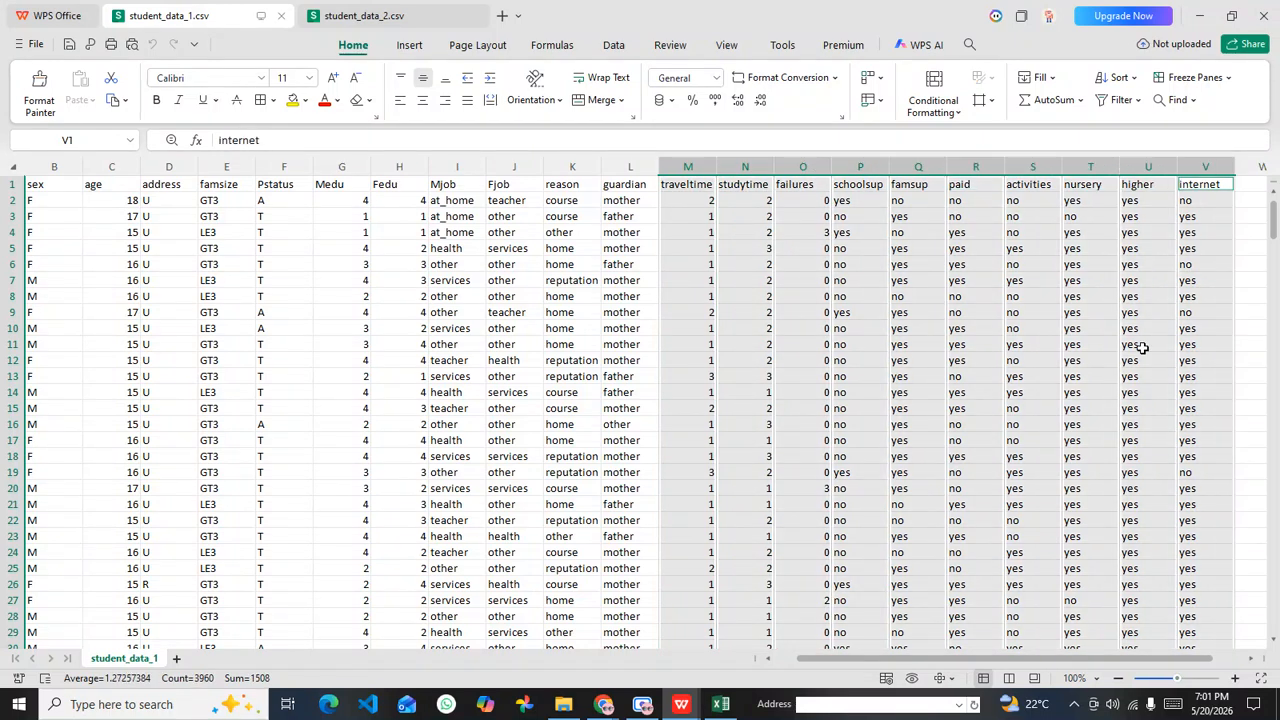
left_click_drag(1040, 658, 1123, 668)
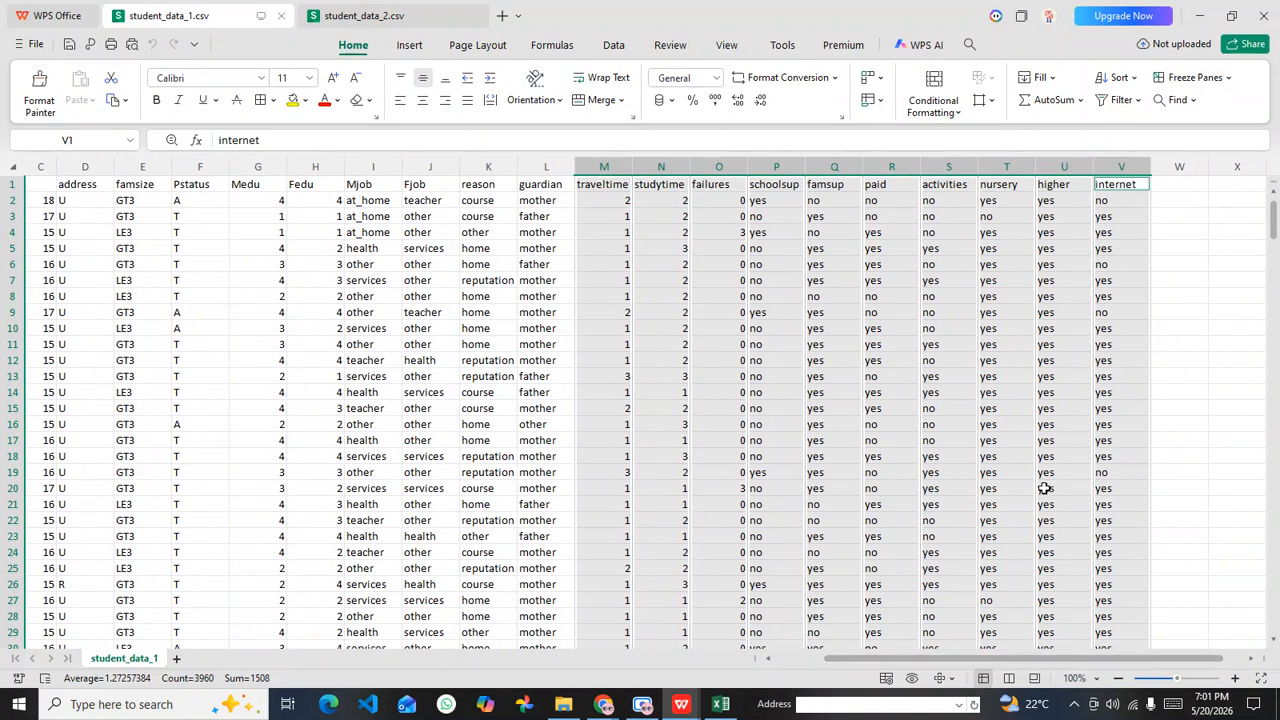
right_click(832, 167)
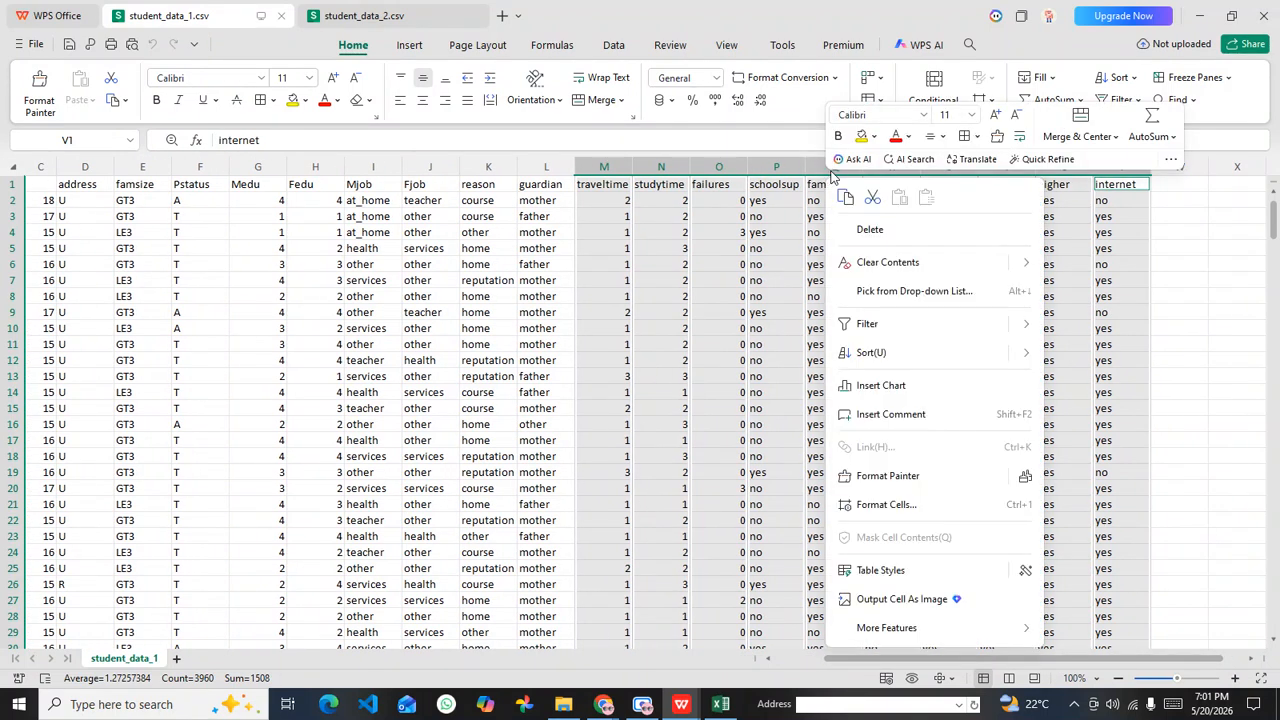
left_click(870, 231)
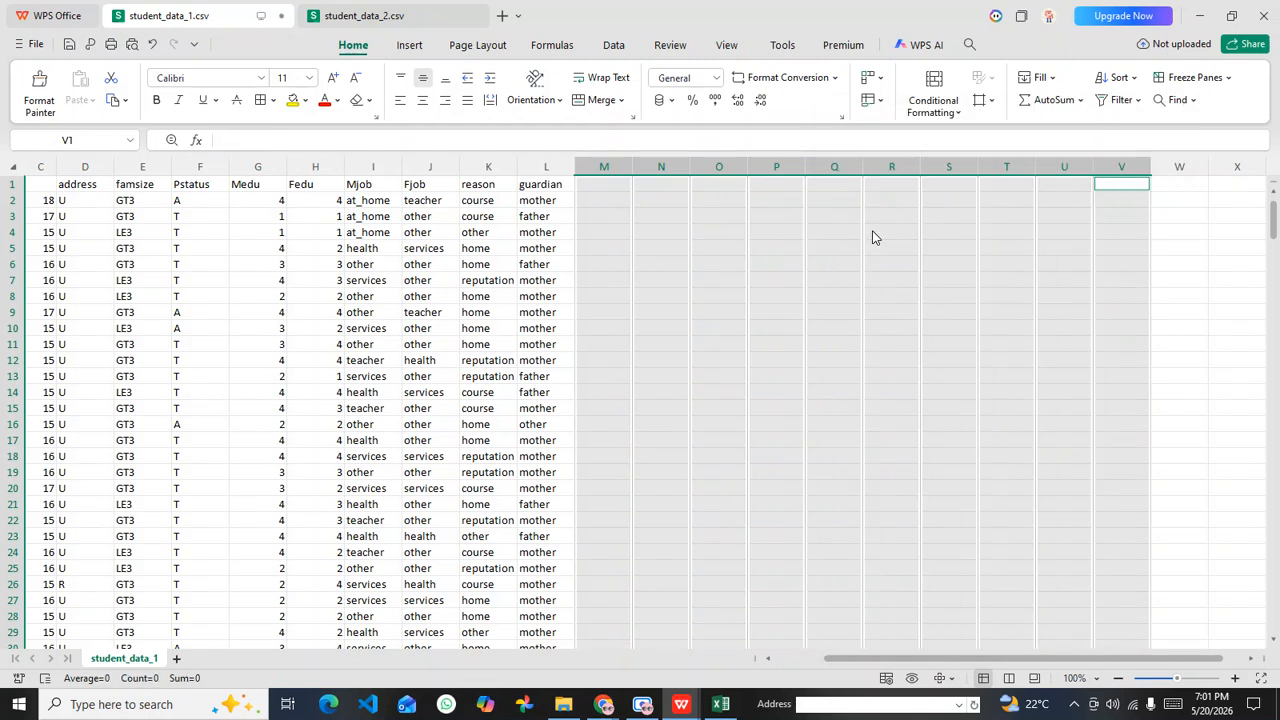
left_click(798, 276)
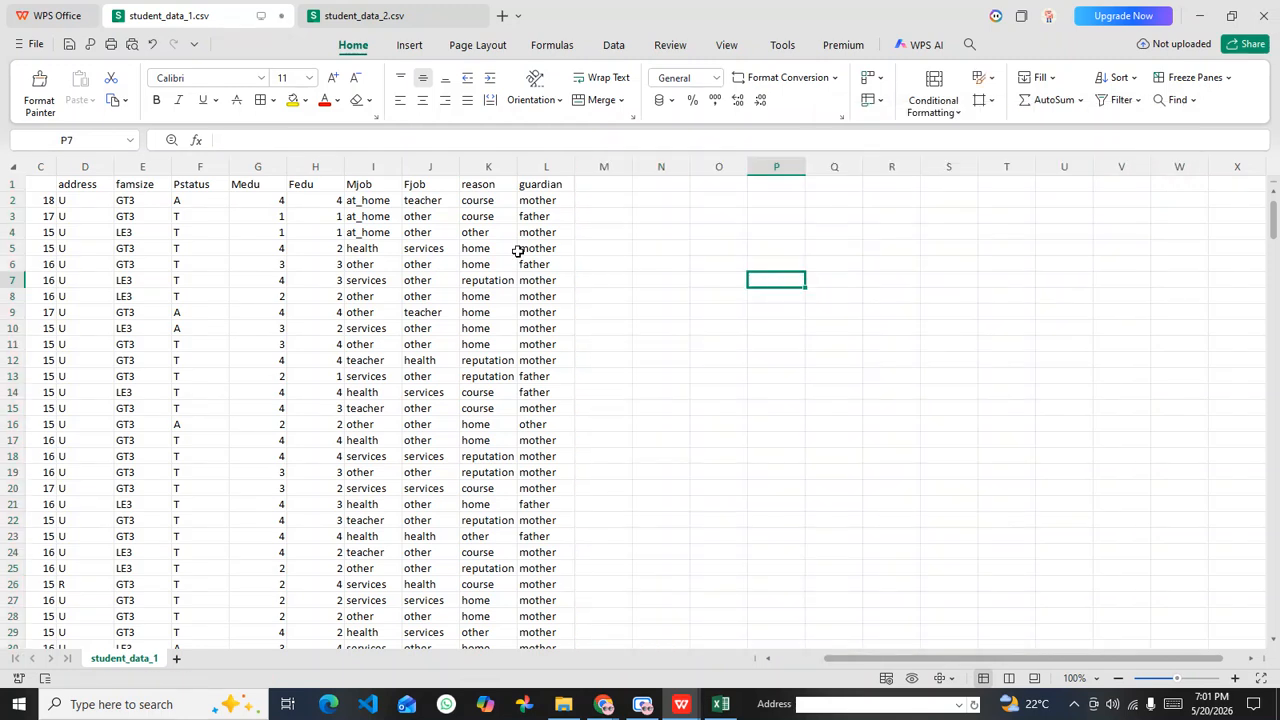
Step: Save student_data_1.csv, keeping its current CSV format
scroll(845, 665, "left", 3)
left_click(416, 392)
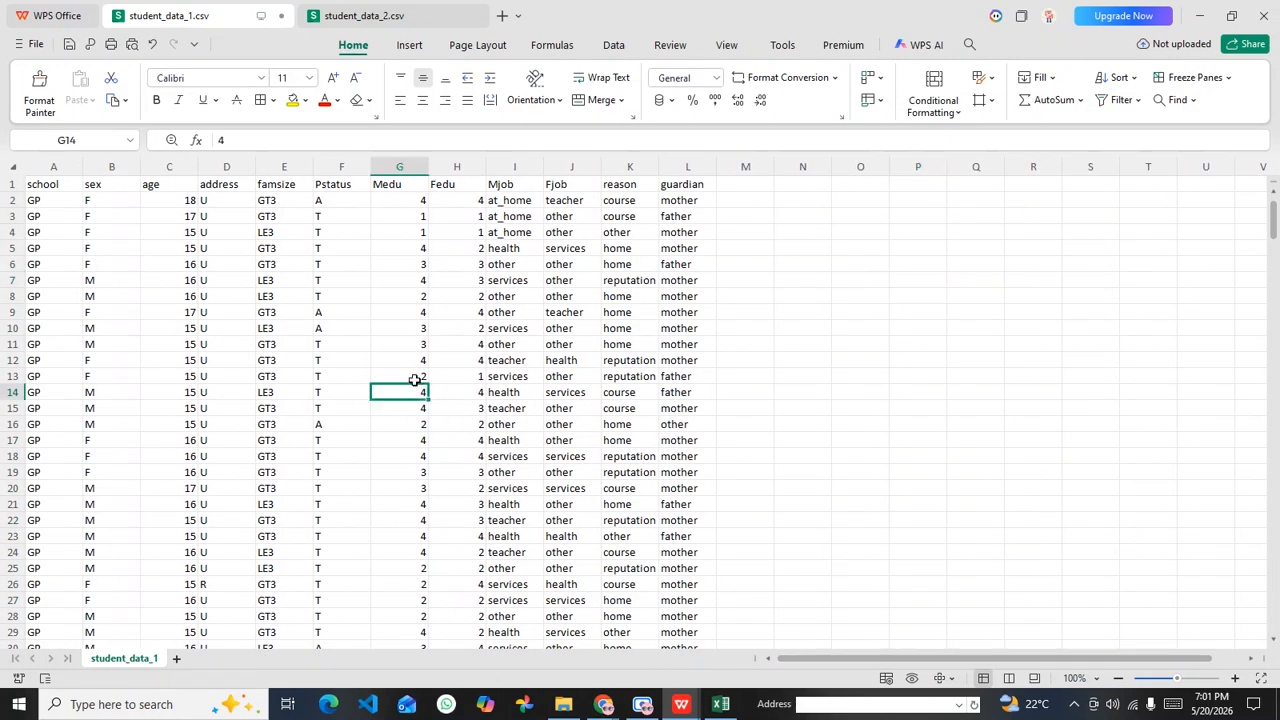
key("ctrl+s")
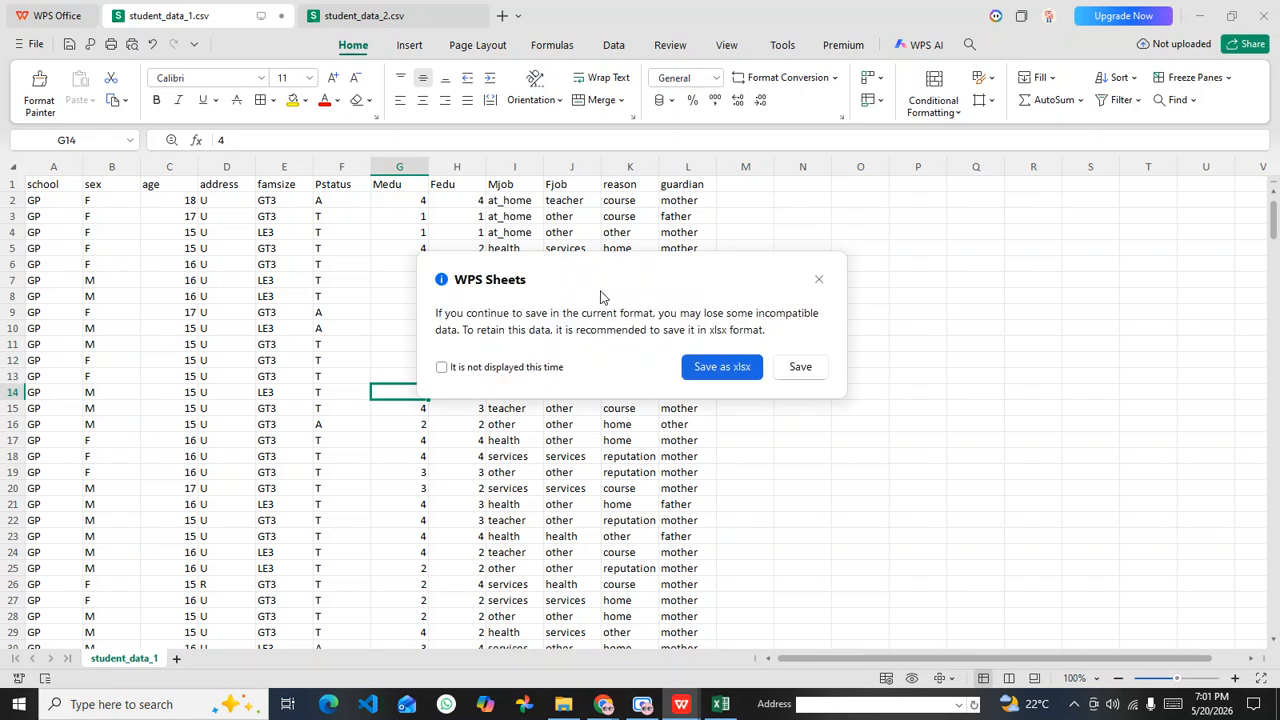
left_click(800, 368)
left_click(630, 330)
left_click(432, 310)
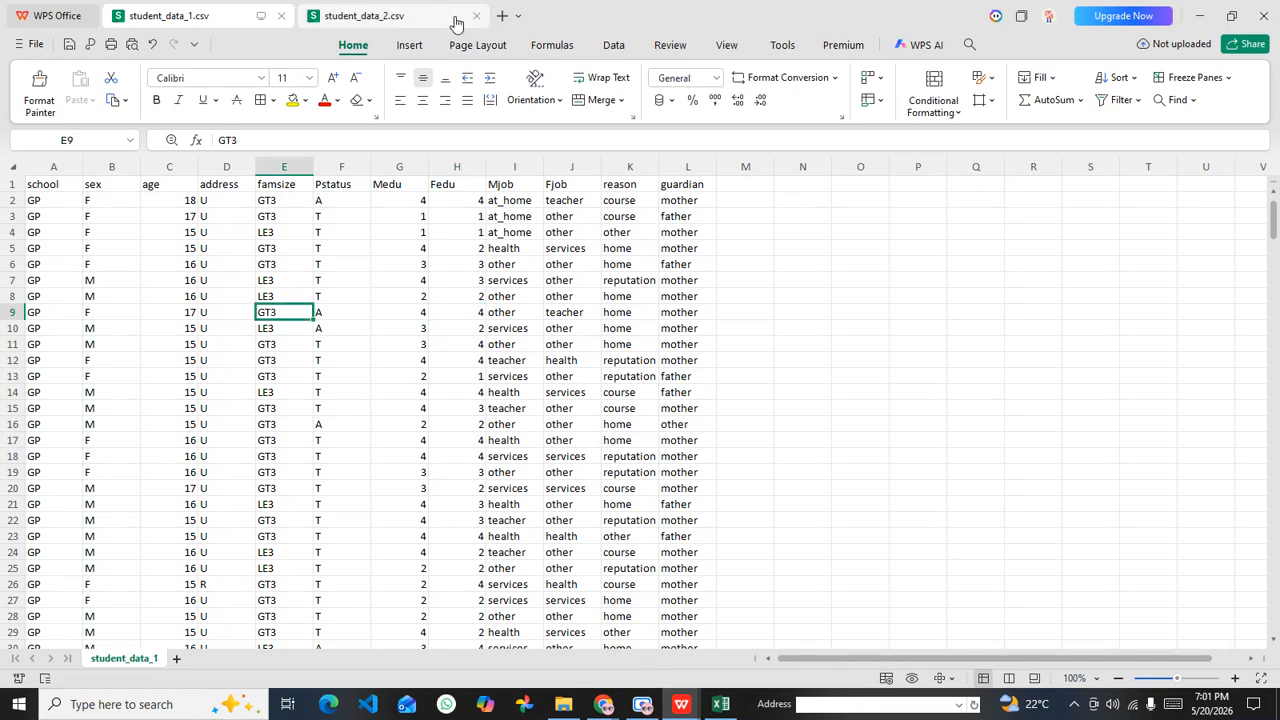
Step: Check student_data_1.csv against student_data_2.csv and enlarge both sheets to 115% zoom
left_click(402, 15)
left_click(185, 15)
left_click_drag(346, 445, 346, 458)
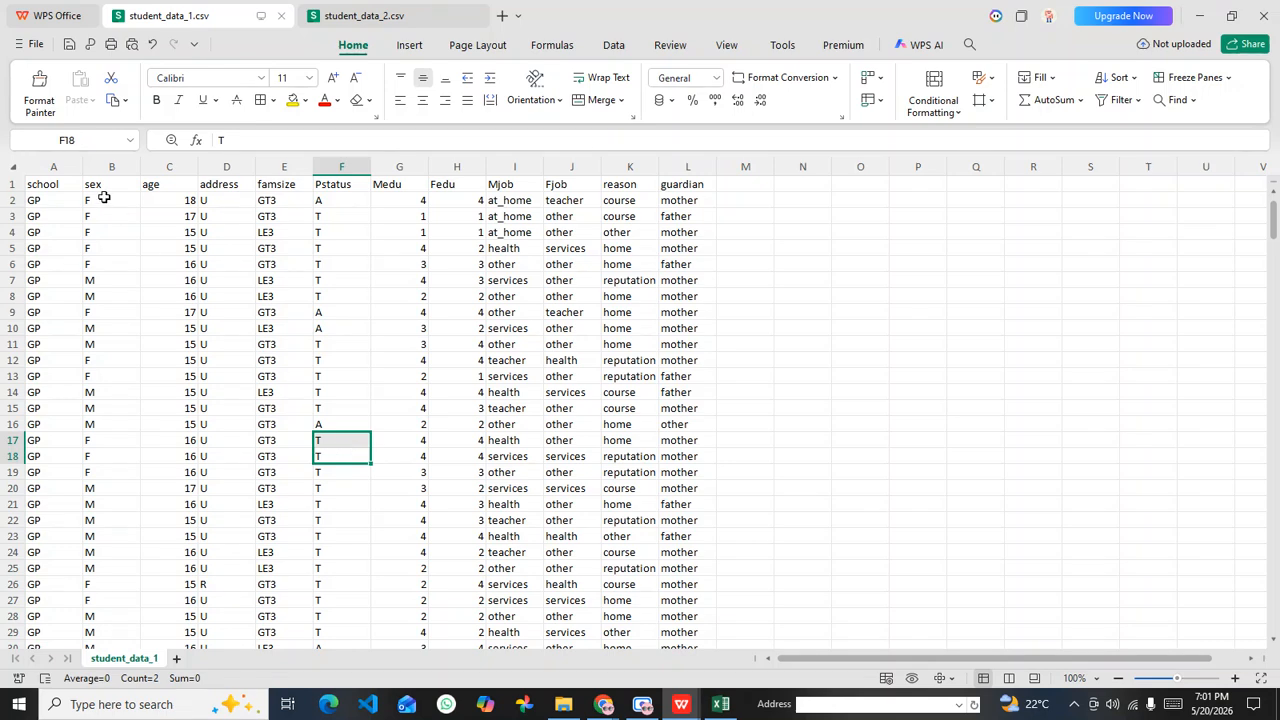
left_click(372, 12)
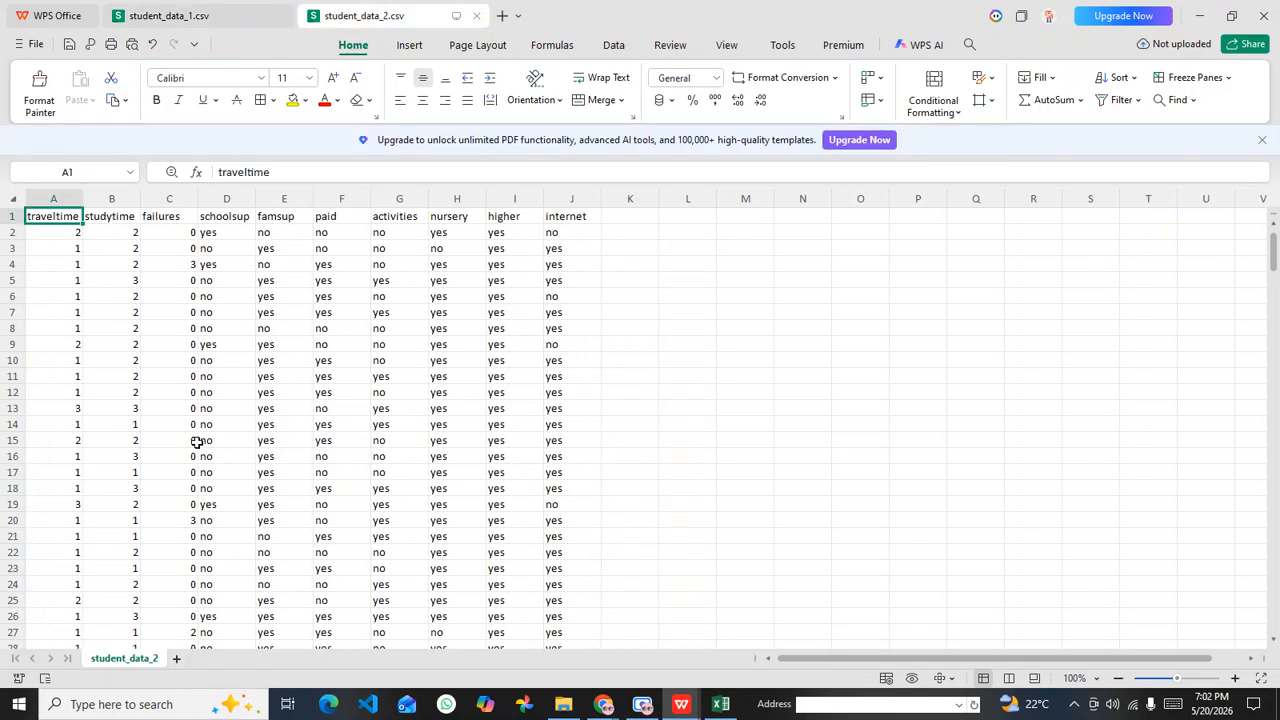
scroll(213, 338, "up", 1)
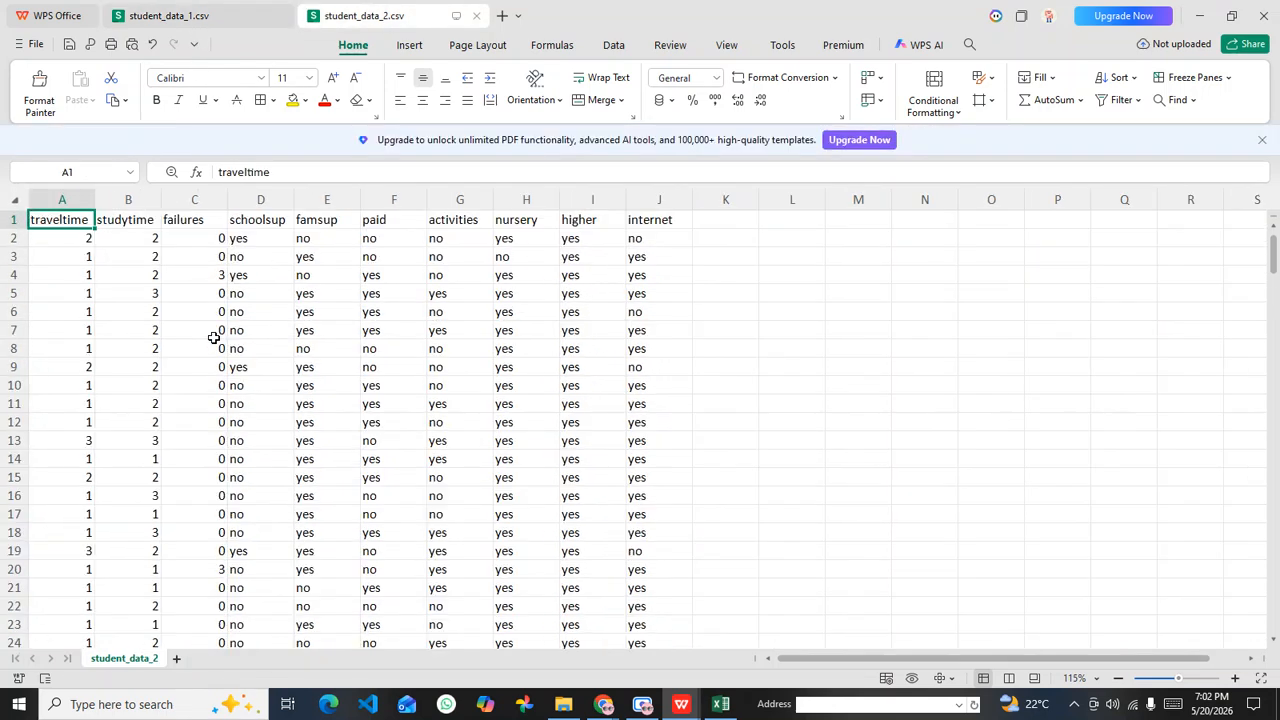
left_click(203, 14)
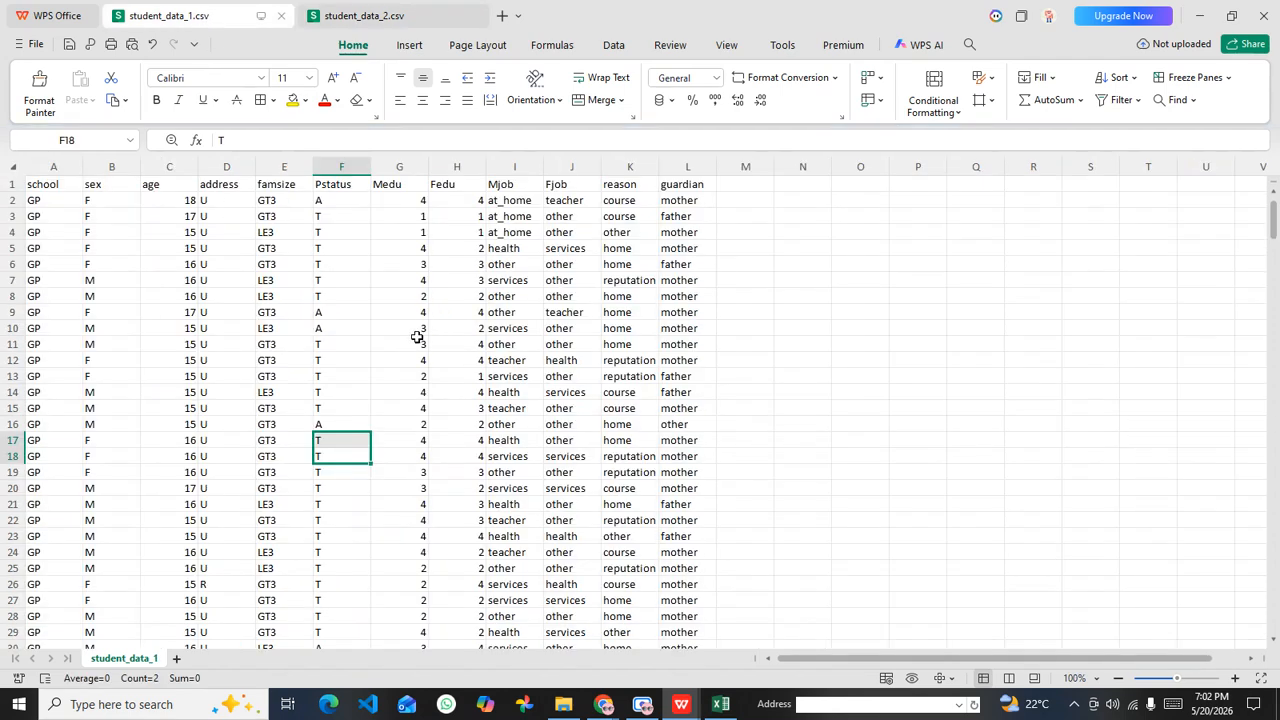
scroll(414, 384, "up", 1)
left_click(395, 385)
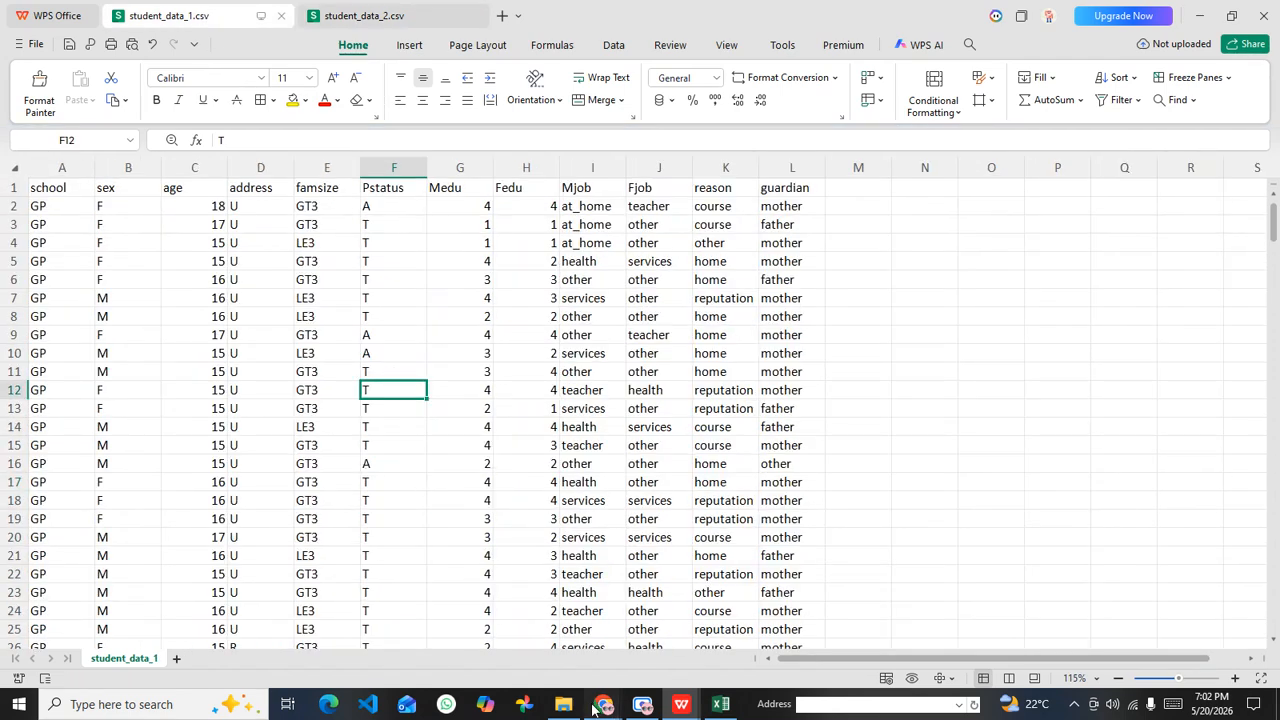
Step: Check the Google Meet call in the browser and return to student_data_1.csv in WPS Office
mouse_move(603, 704)
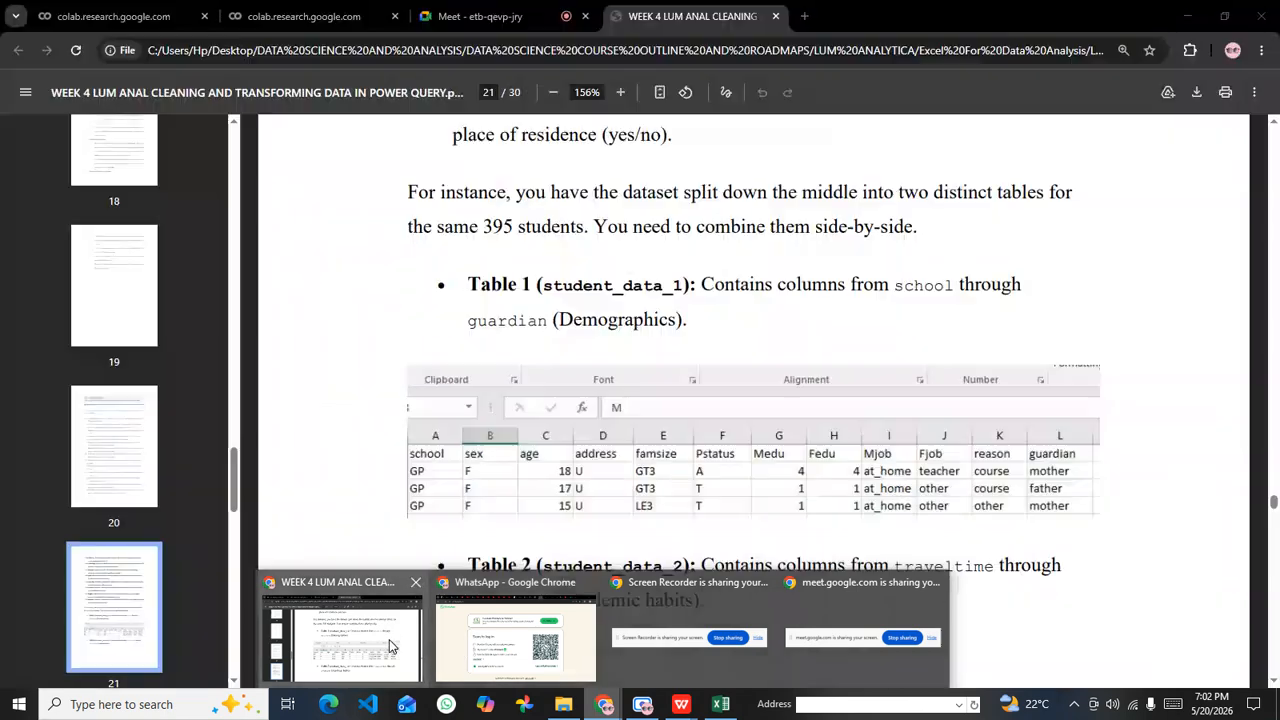
left_click(390, 645)
left_click(490, 16)
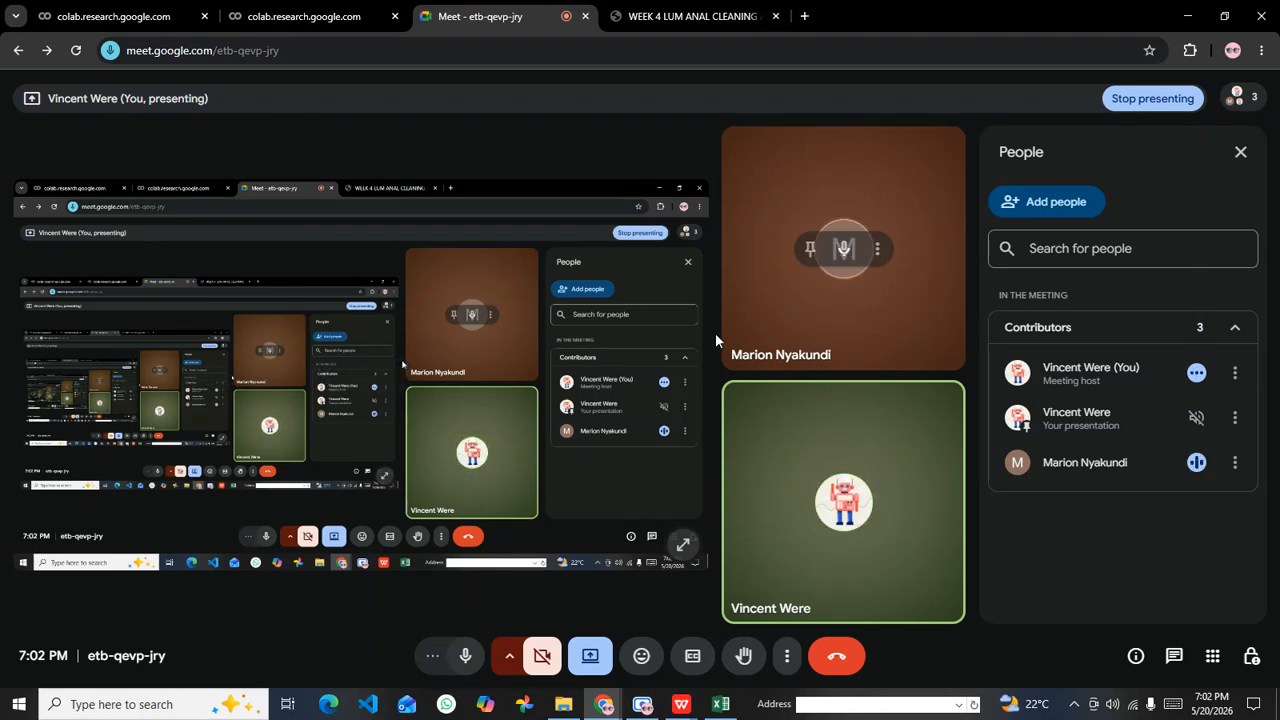
left_click(720, 704)
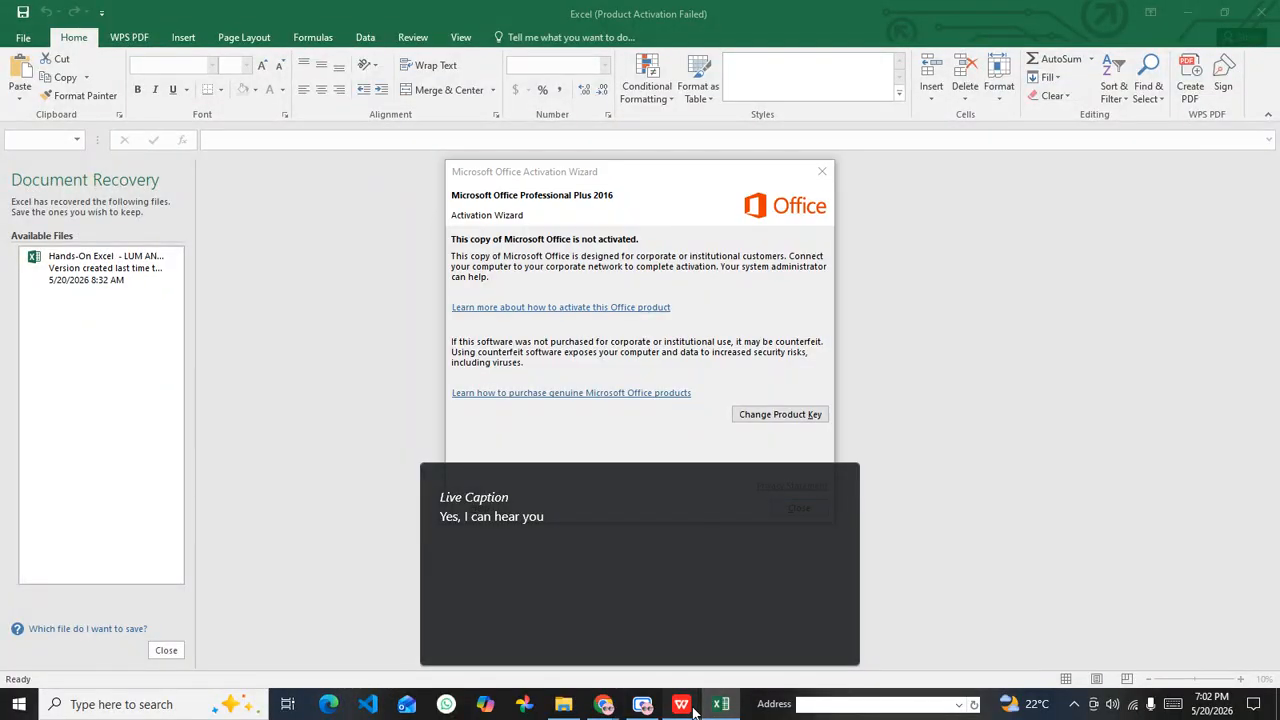
left_click(681, 704)
left_click(601, 630)
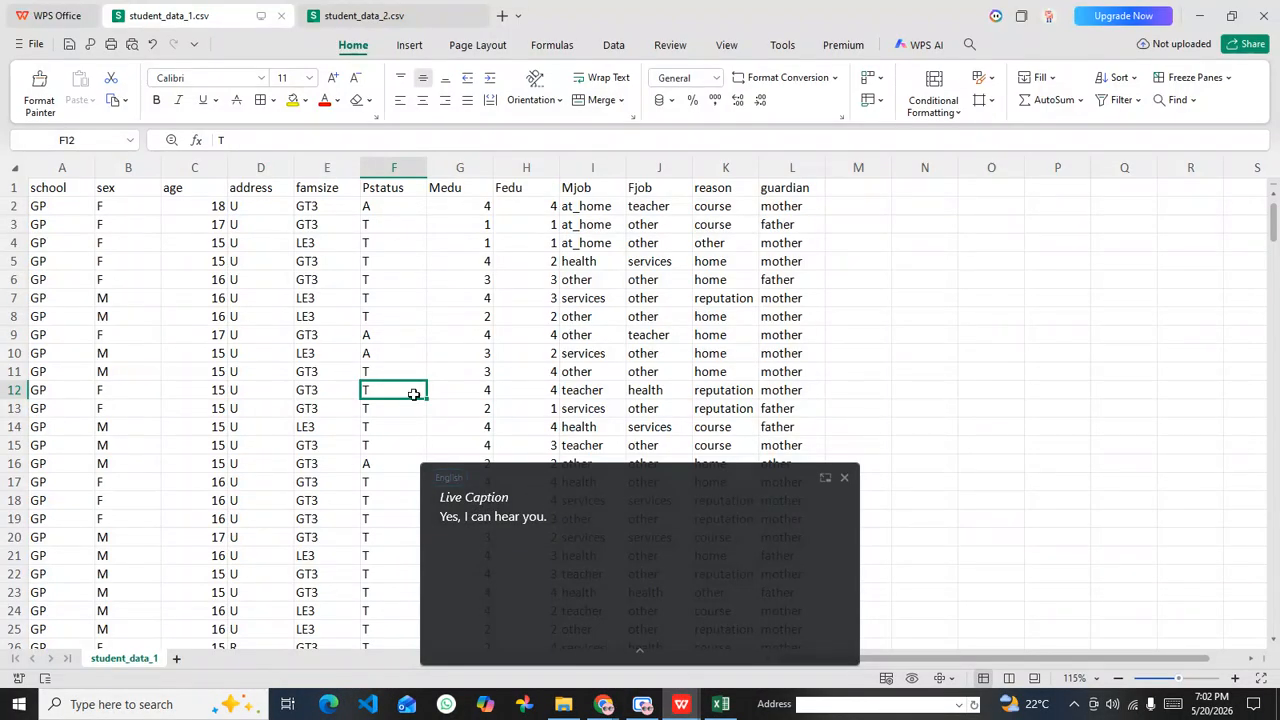
Step: Close the Live Caption overlay covering the student_data_1 sheet
left_click(305, 224)
left_click(266, 315)
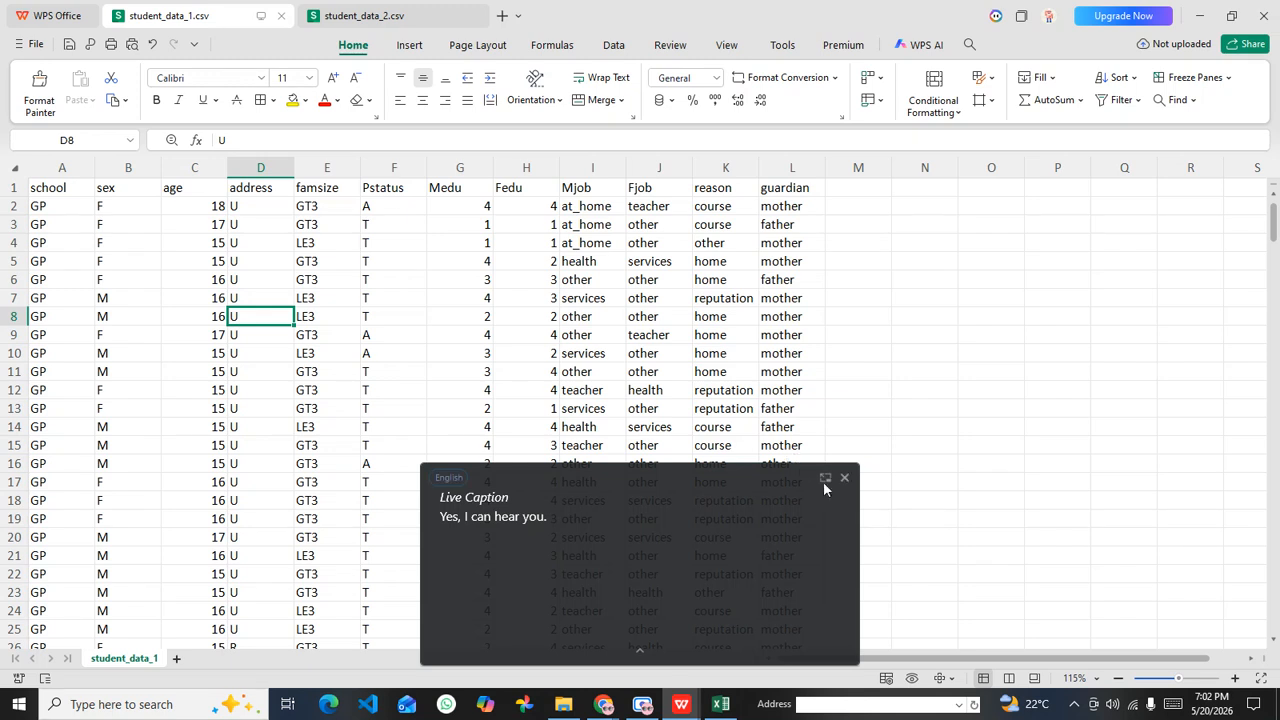
left_click(845, 479)
left_click(332, 320)
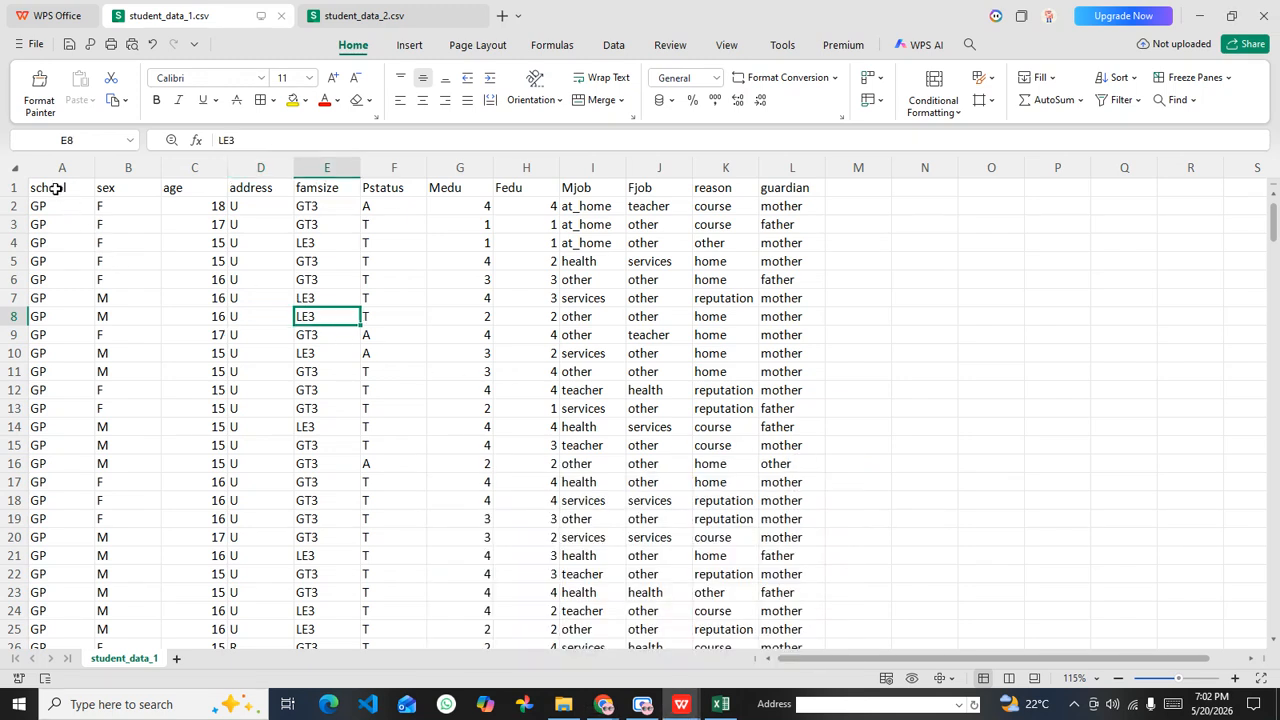
Step: Select the student_data_1 header cells from school through guardian and review sample values in the guardian column
left_click(735, 240)
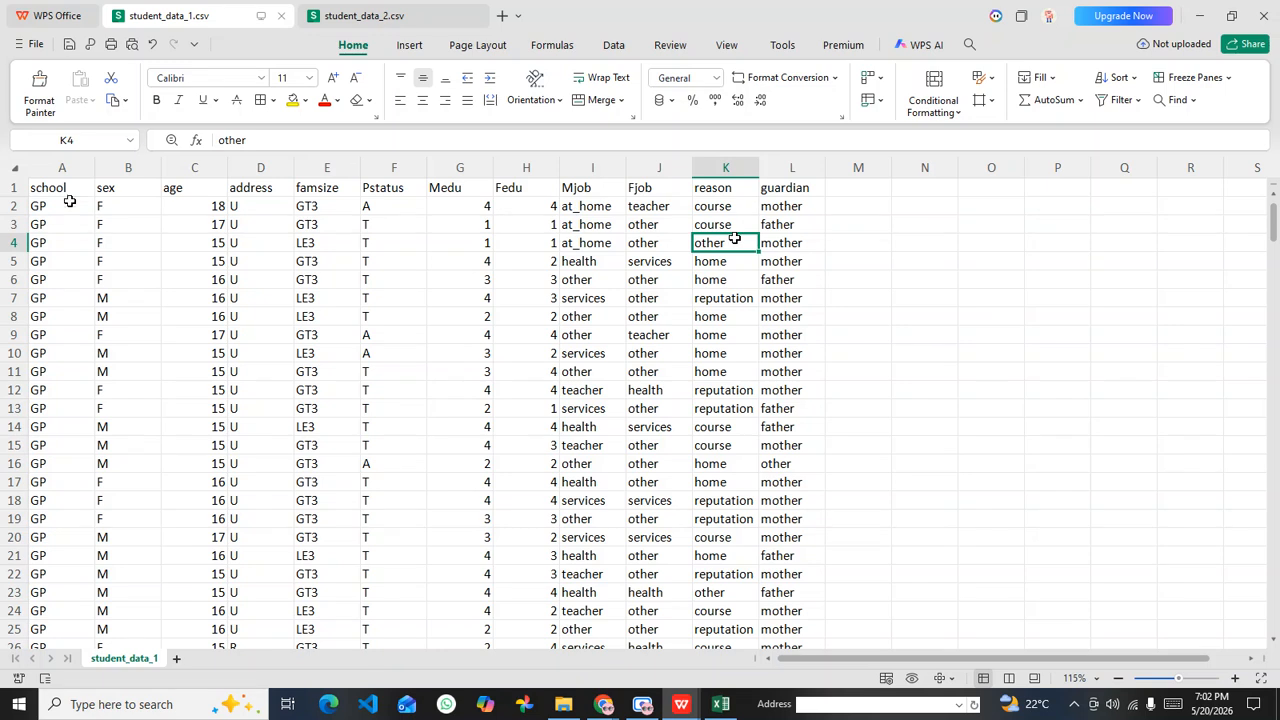
left_click_drag(45, 187, 810, 187)
left_click(806, 223)
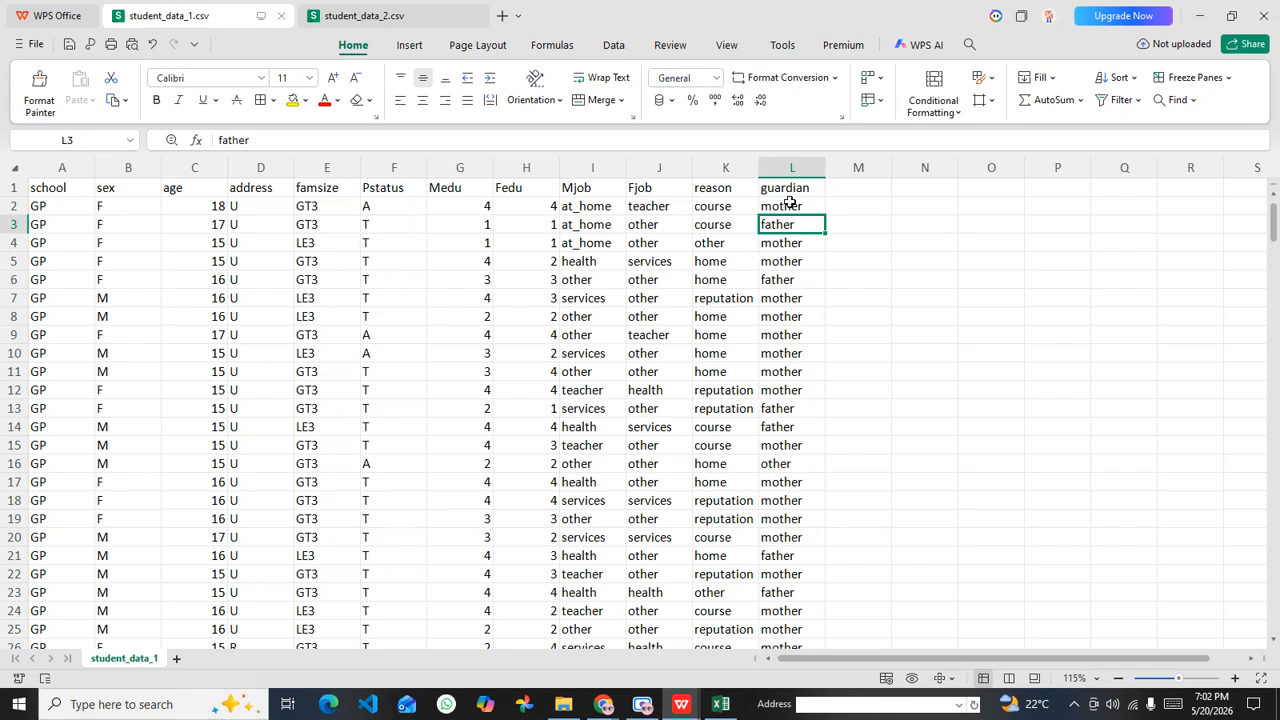
left_click(790, 205)
left_click(793, 243)
left_click(772, 482)
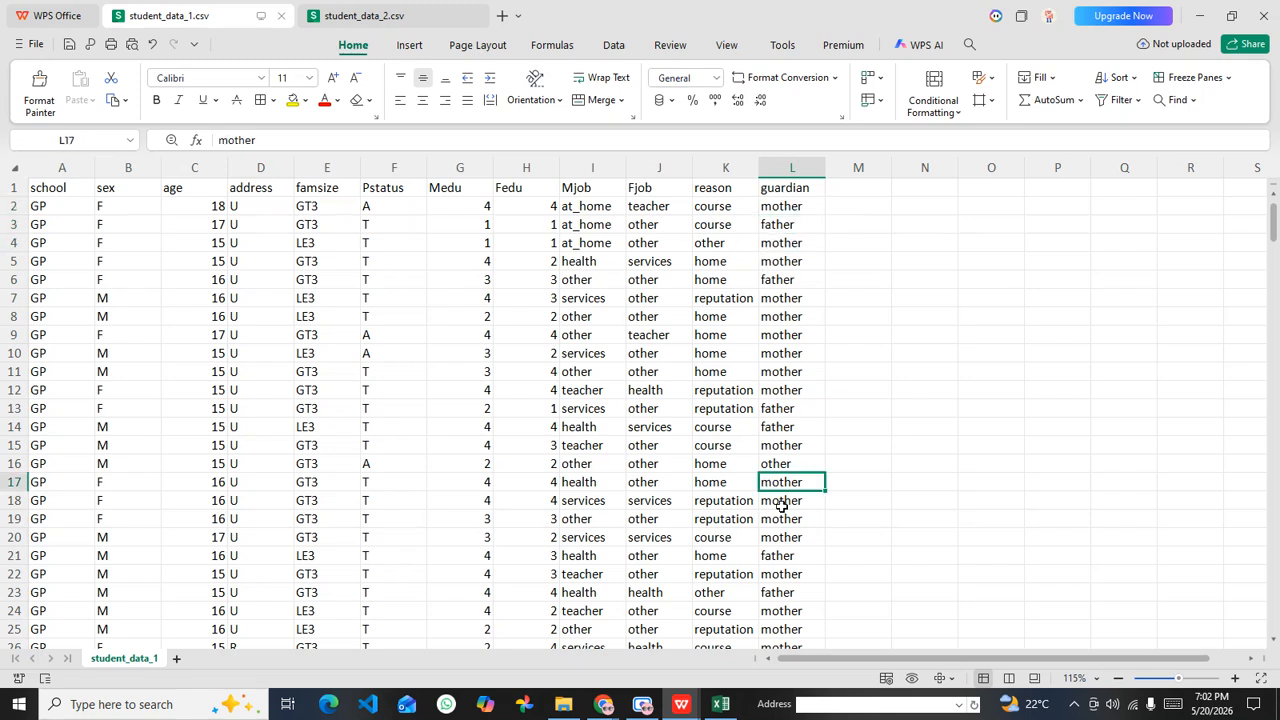
left_click(776, 466)
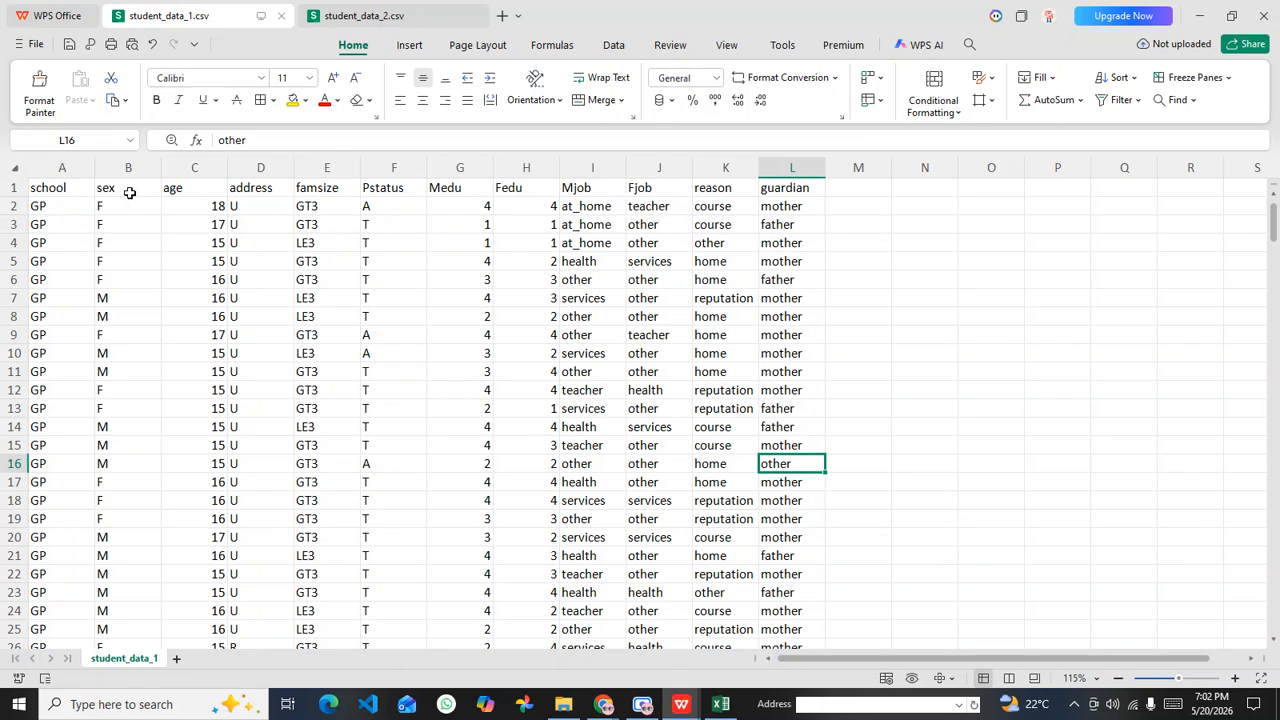
Step: Review the famsize, address, age, school, Medu and Fedu headers, and select the whole header row through guardian again
left_click(325, 193)
left_click(267, 195)
left_click(192, 194)
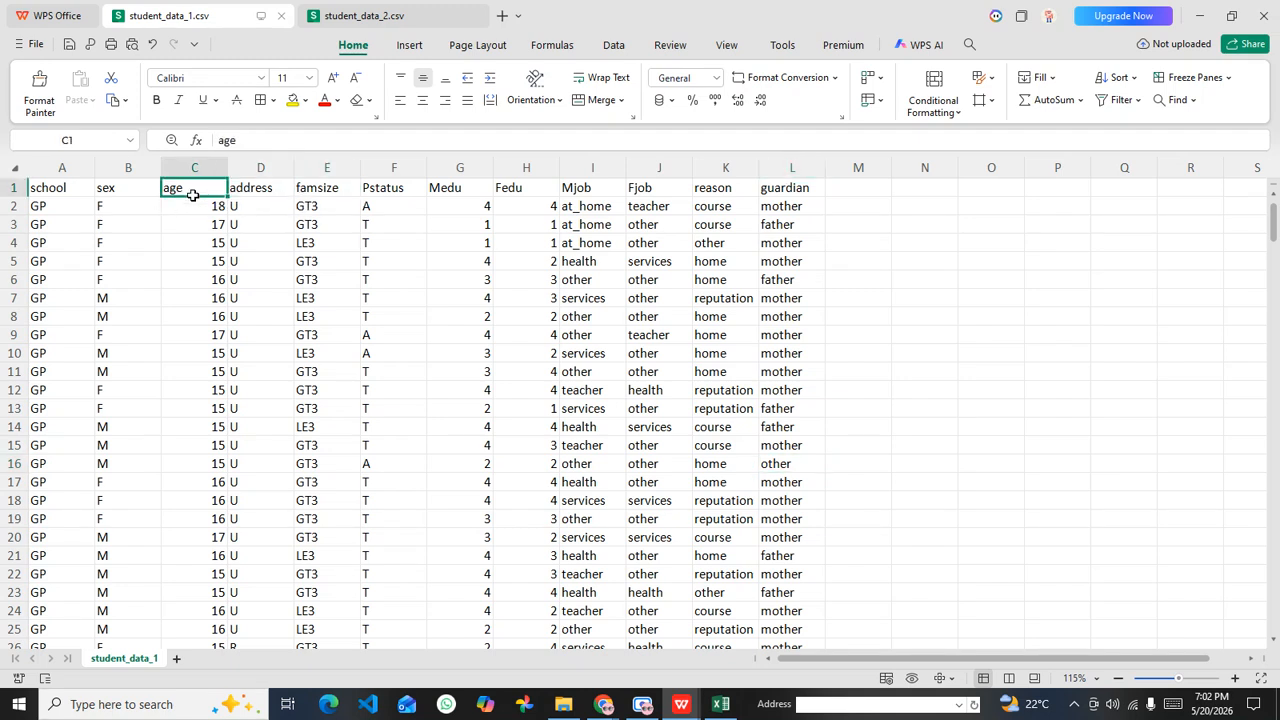
left_click(79, 190)
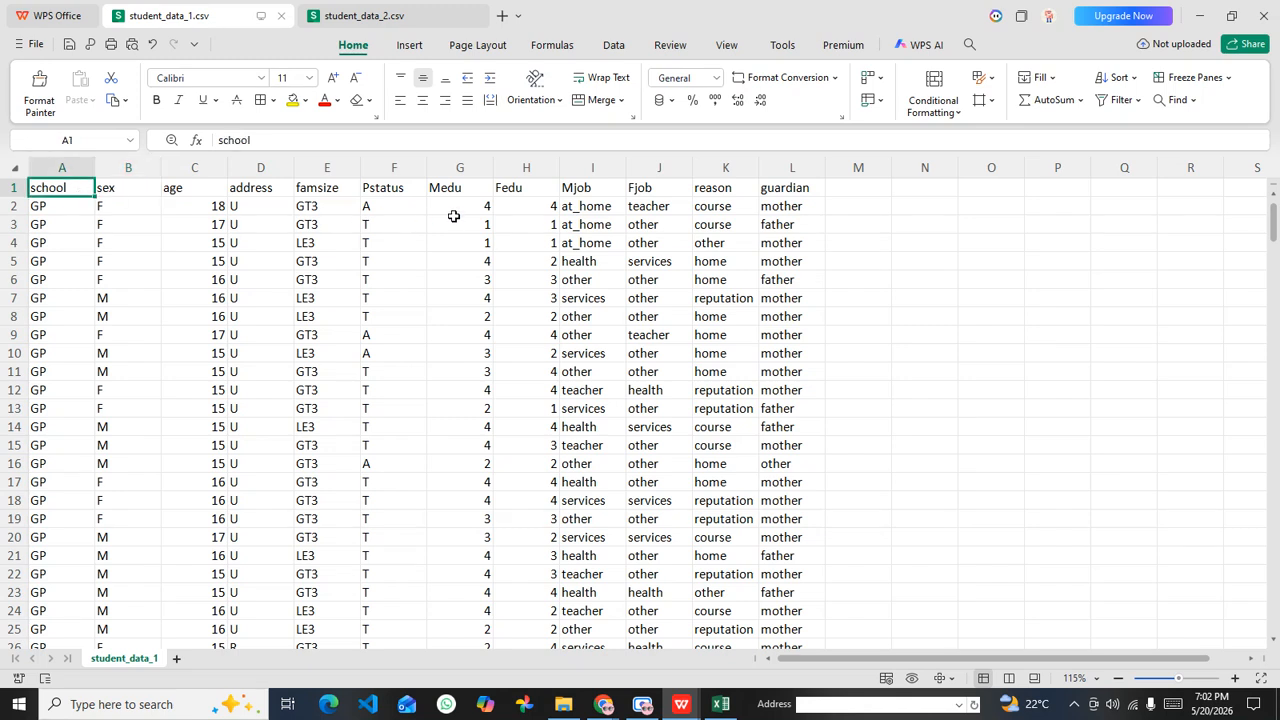
left_click(449, 188)
left_click(521, 189)
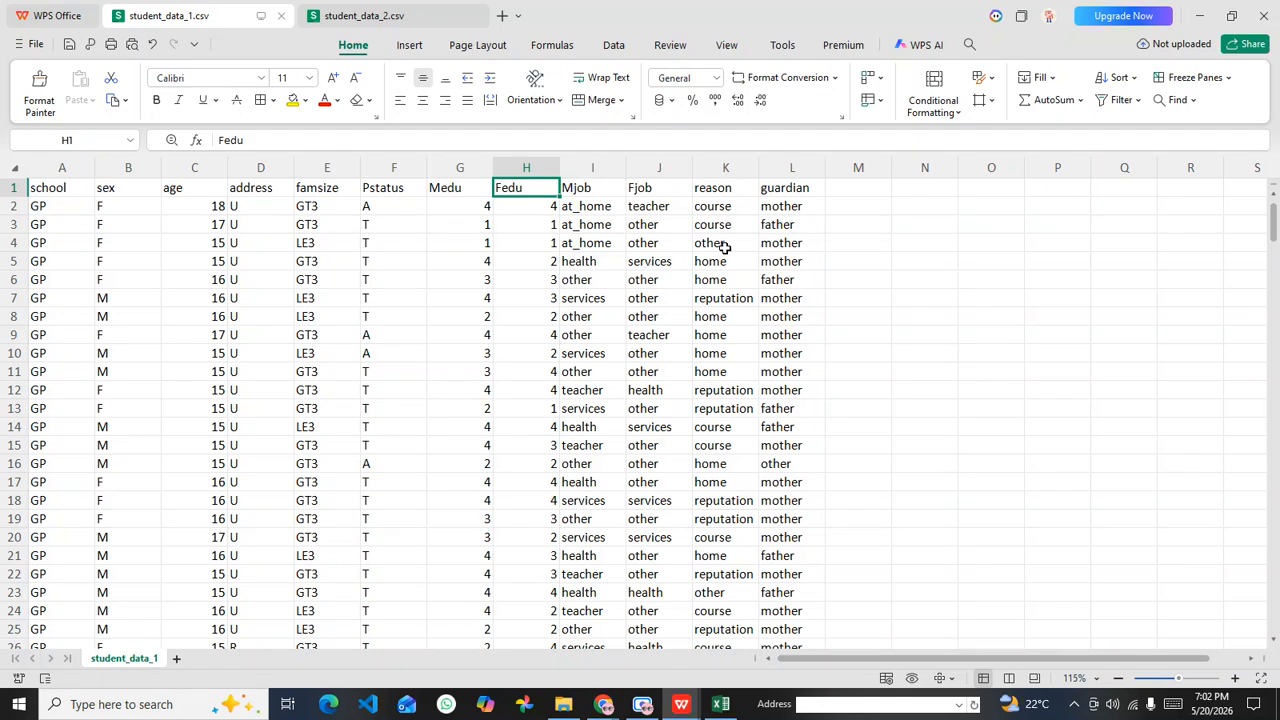
left_click_drag(55, 188, 807, 183)
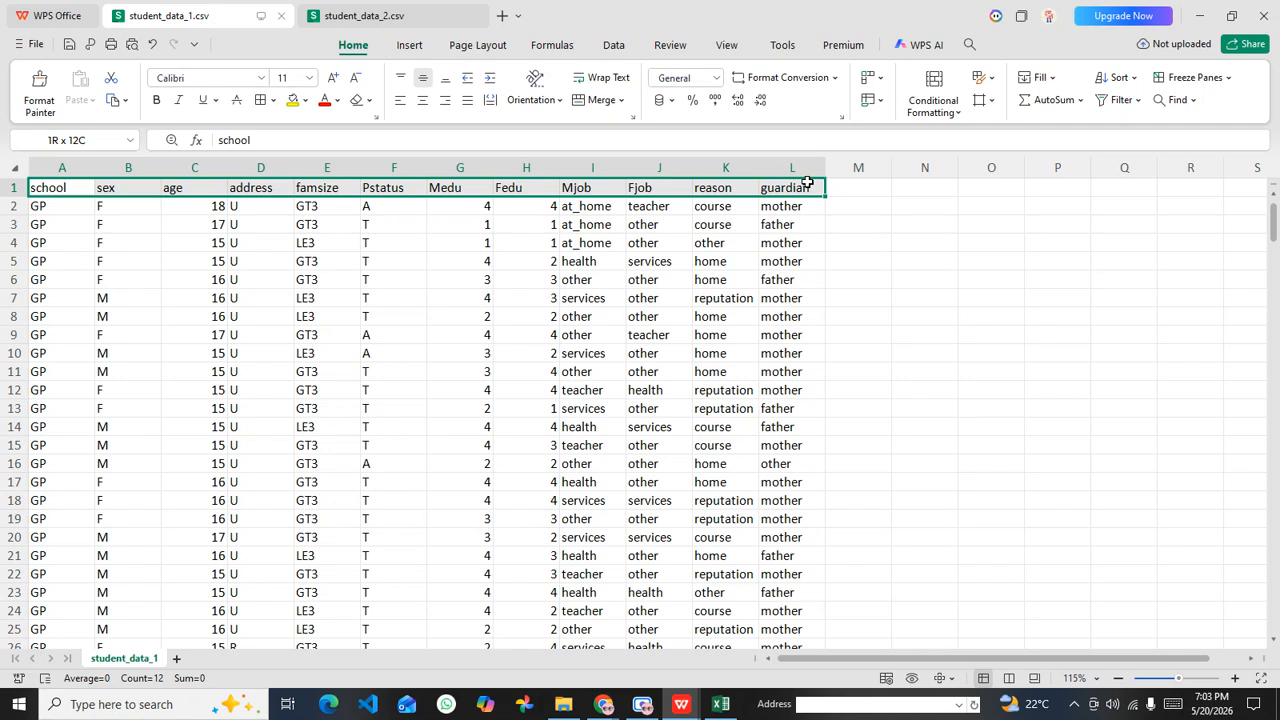
left_click(855, 261)
Step: Switch to student_data_2.csv, select its data from traveltime across to internet, and review the internet, activities and nursery headers
left_click(383, 12)
left_click(373, 326)
left_click_drag(72, 220, 654, 540)
left_click(790, 437)
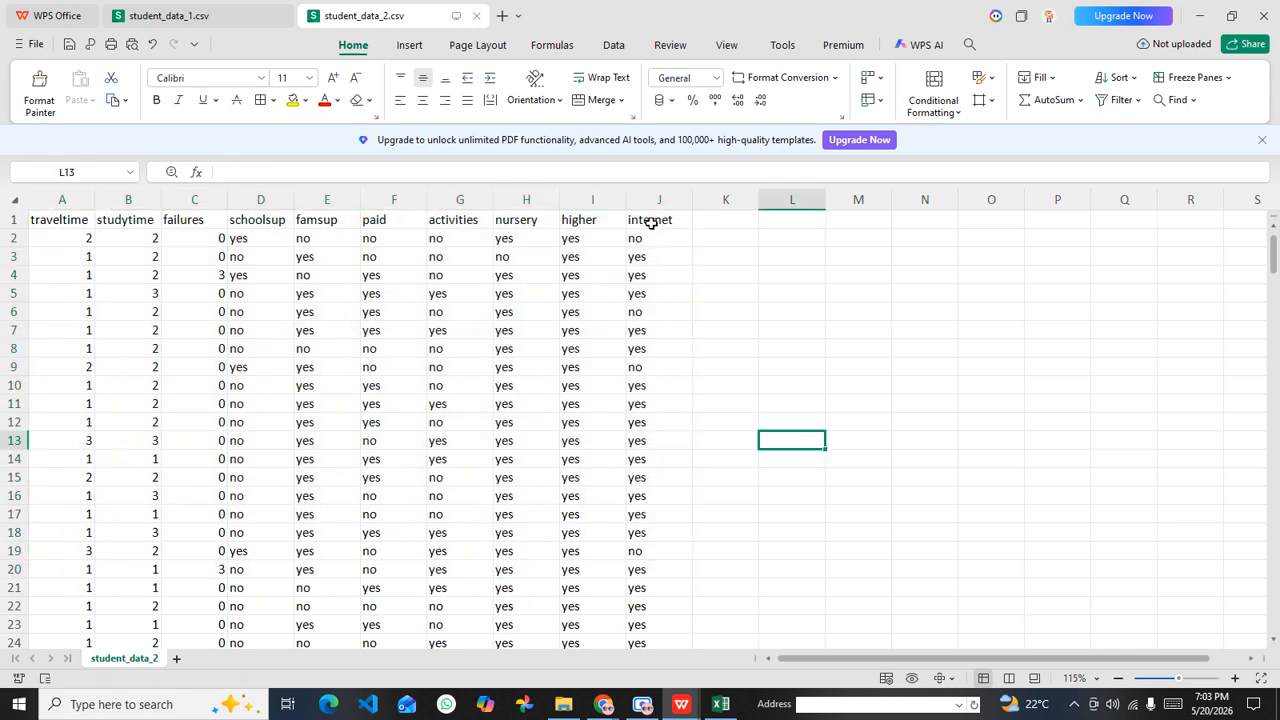
left_click(651, 222)
left_click_drag(497, 218, 445, 220)
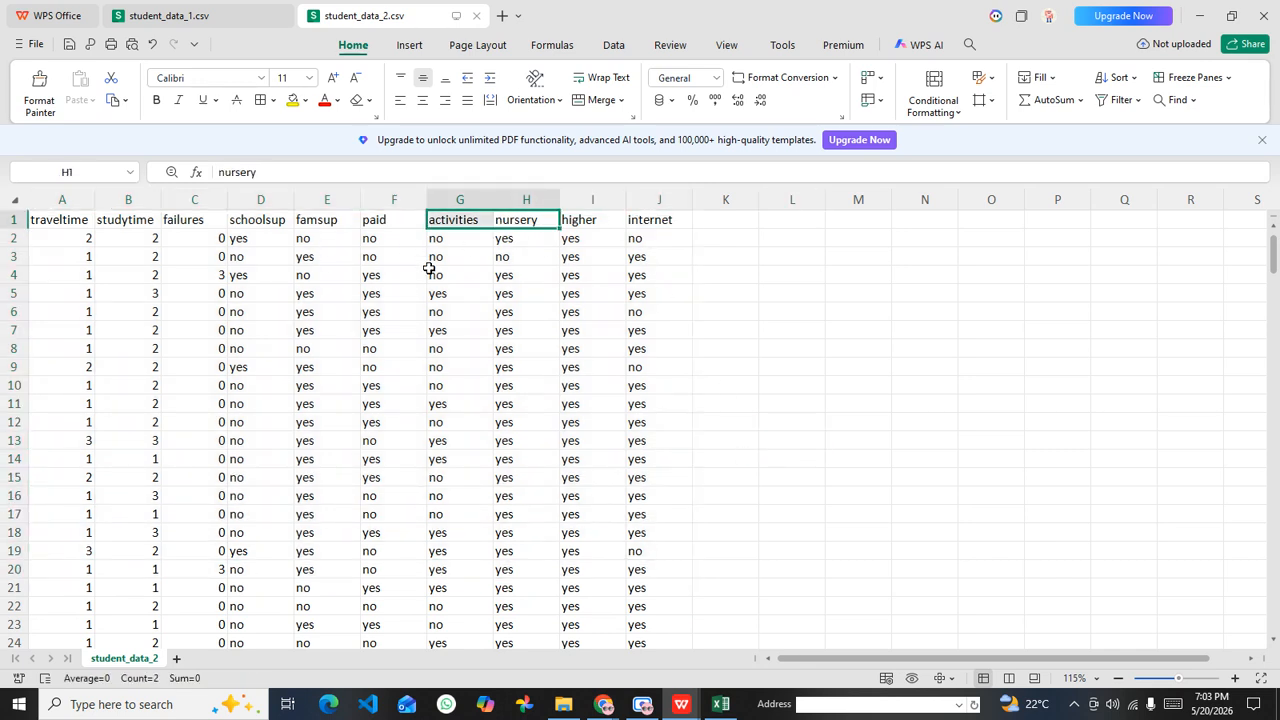
left_click(539, 291)
left_click(527, 222)
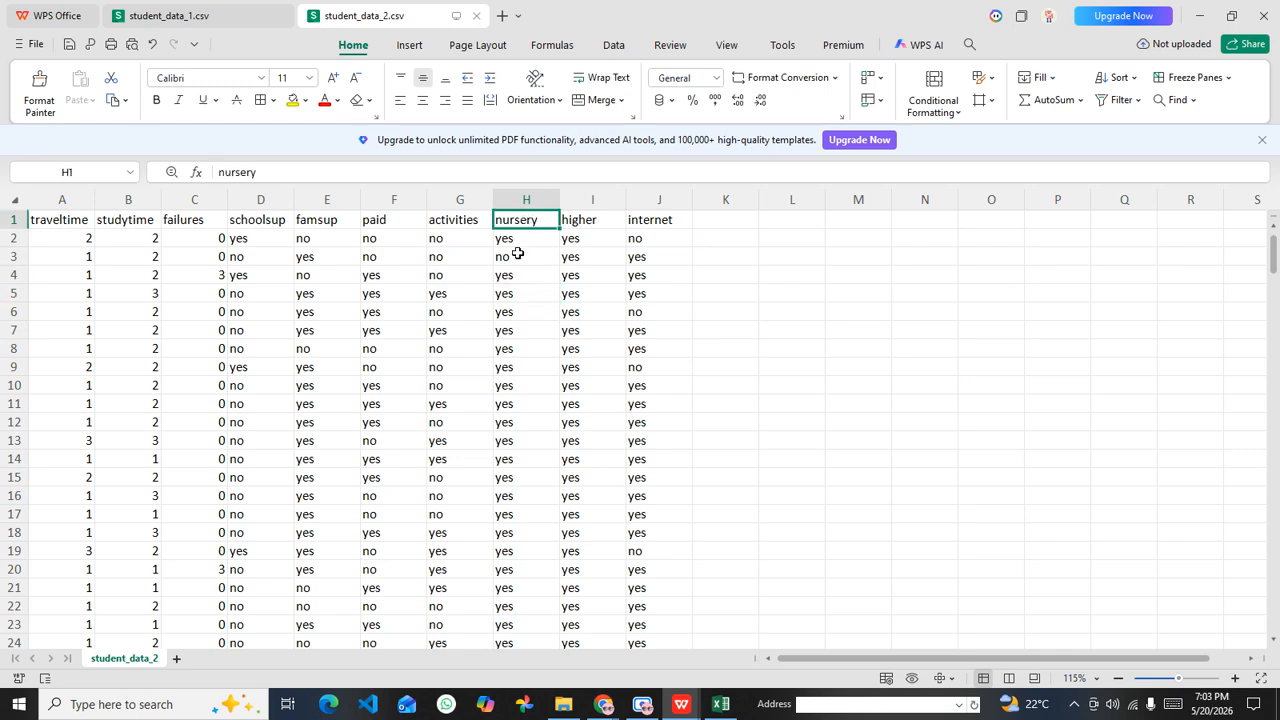
Step: Review the student_data_2 headers paid, schoolsup, failures, studytime and traveltime, returning to cell A1
left_click(523, 330)
left_click(392, 222)
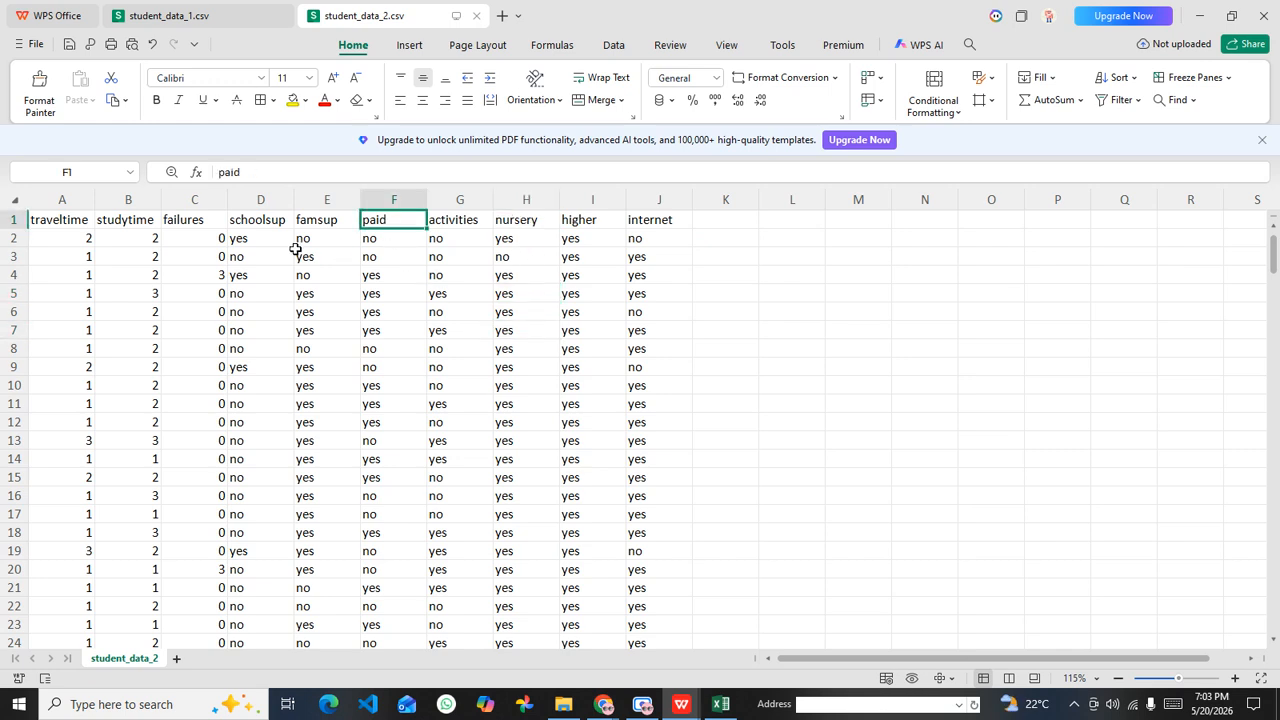
left_click(280, 226)
left_click(206, 225)
left_click(104, 230)
left_click(67, 228)
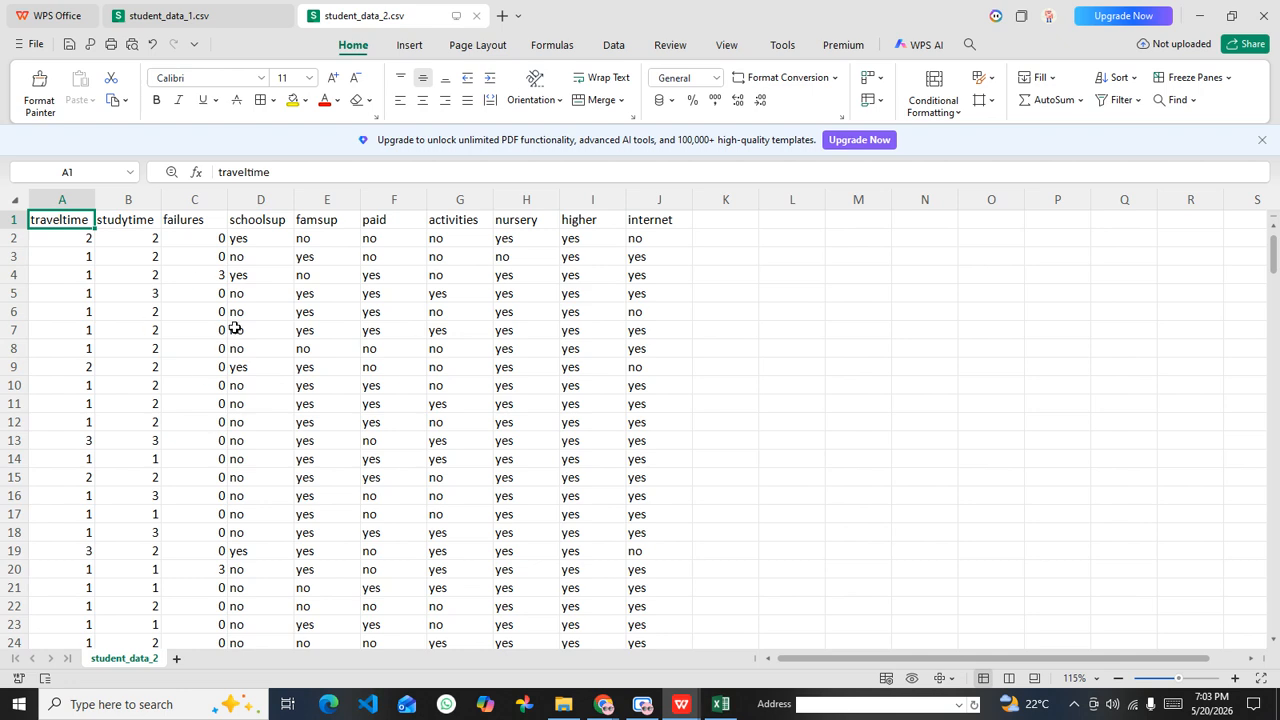
left_click(166, 359)
left_click(62, 223)
left_click_drag(323, 325, 323, 311)
Step: Compare the two files by selecting the student_data_2 header row, traveltime to internet, and the student_data_1 header row, school to guardian
left_click_drag(43, 217, 696, 228)
left_click(200, 15)
left_click_drag(57, 187, 812, 187)
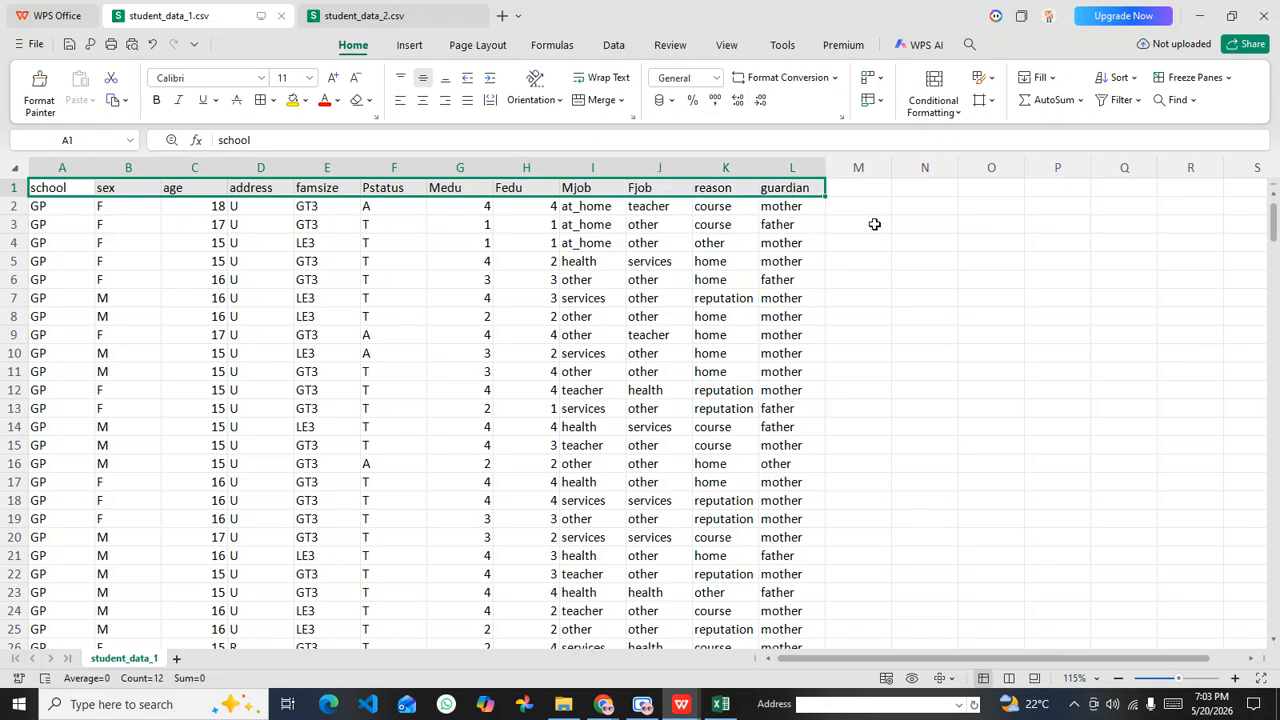
left_click(845, 221)
Step: Copy the student_data_2 headers traveltime through internet and paste them into student_data_1.csv starting at cell M1
left_click(360, 15)
left_click(195, 225)
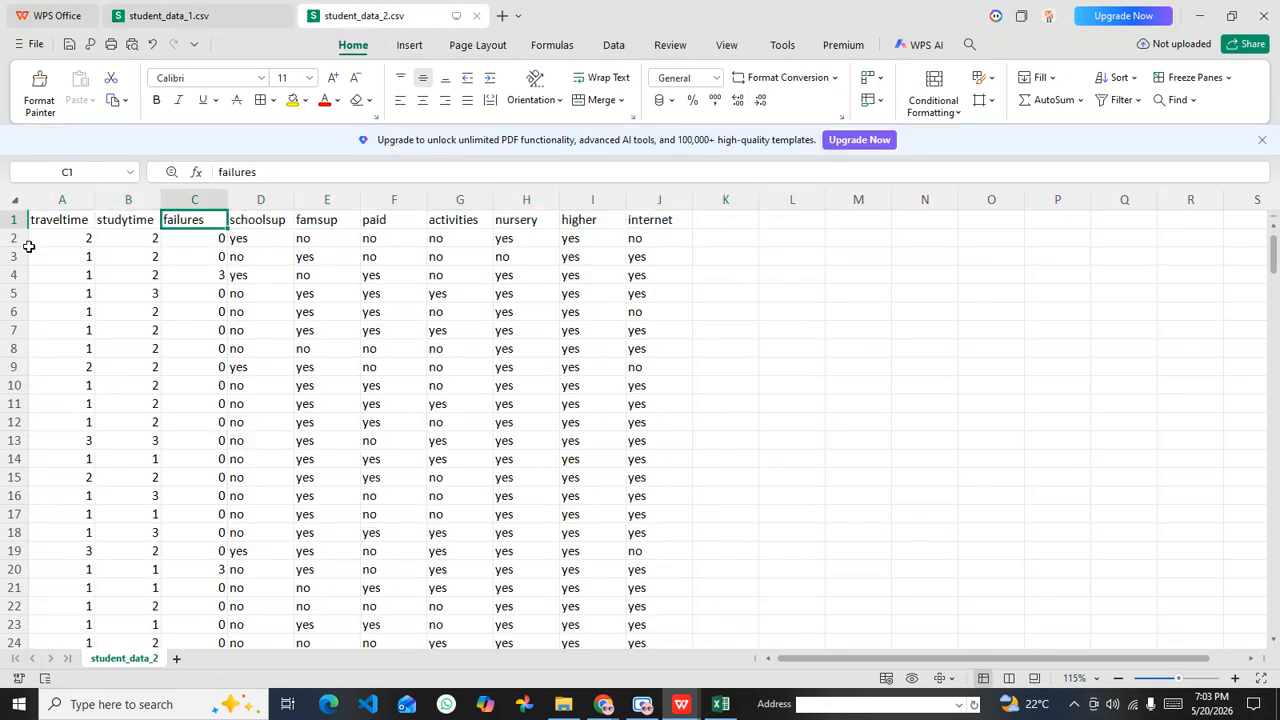
left_click_drag(44, 222, 661, 226)
key("ctrl+c")
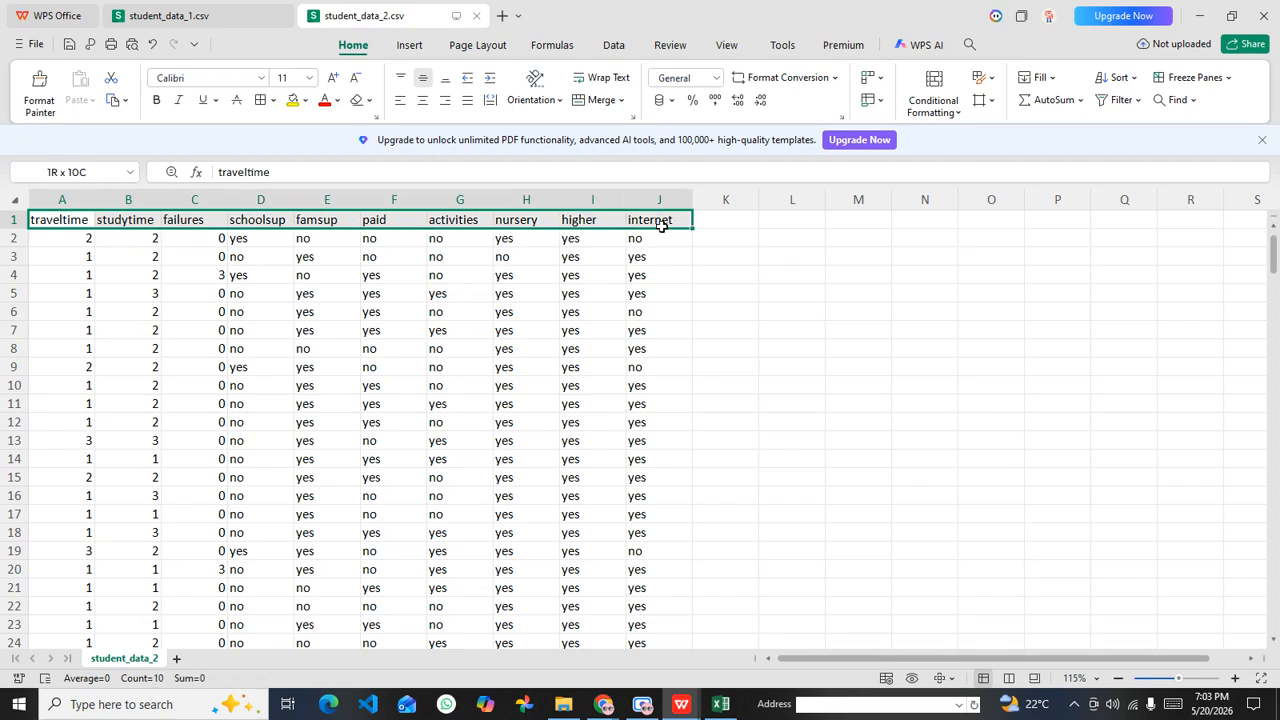
left_click(200, 12)
left_click(856, 193)
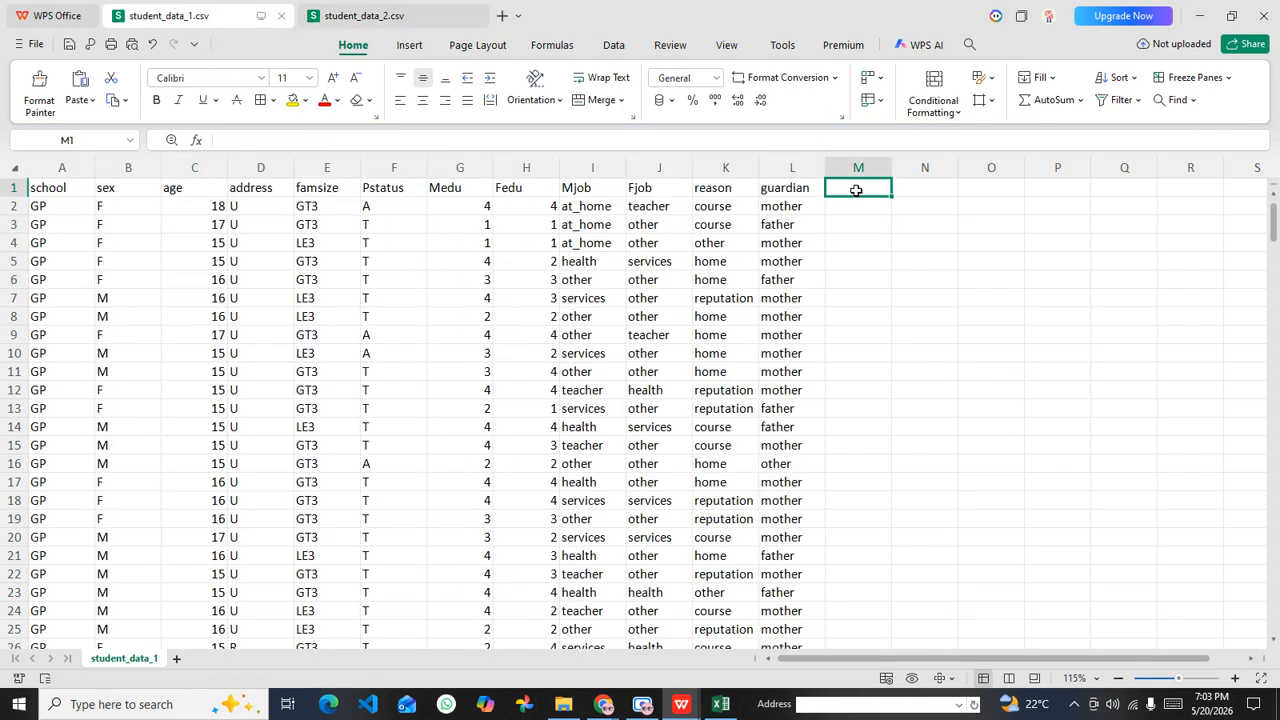
key("ctrl+v")
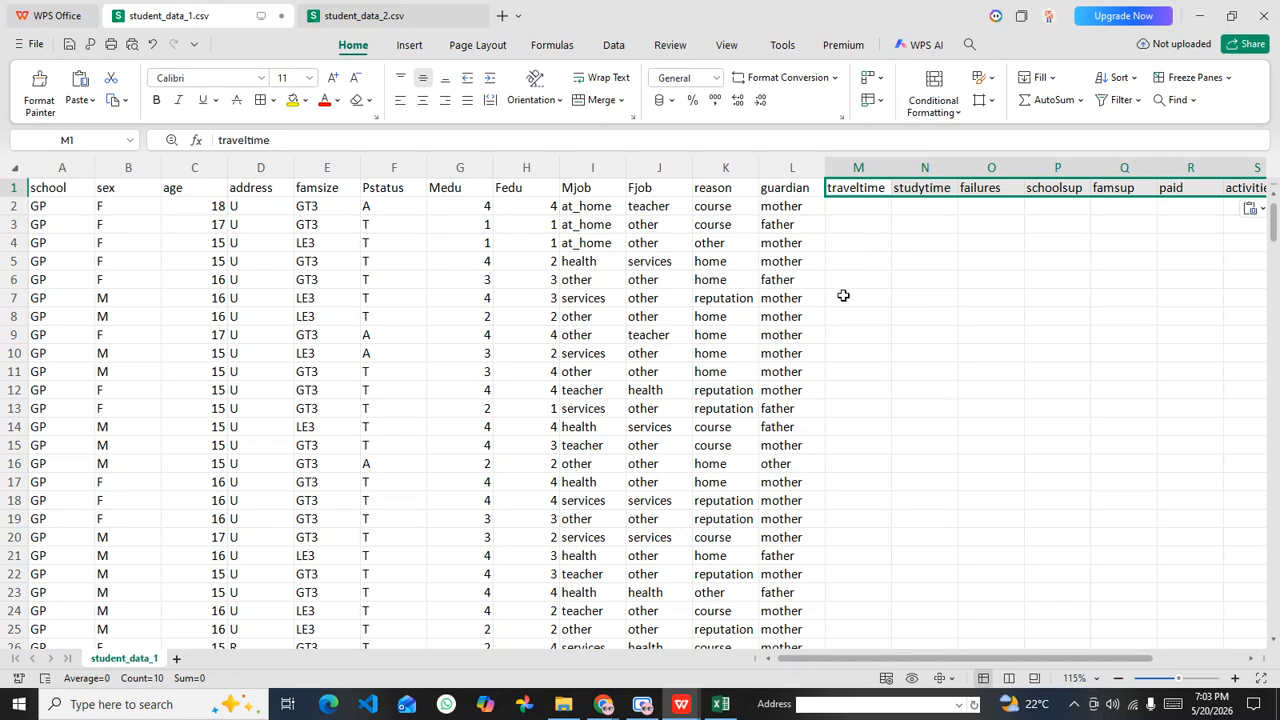
Step: Select the empty area beneath the pasted headers, and undo the header paste in student_data_1
left_click_drag(878, 213, 1154, 423)
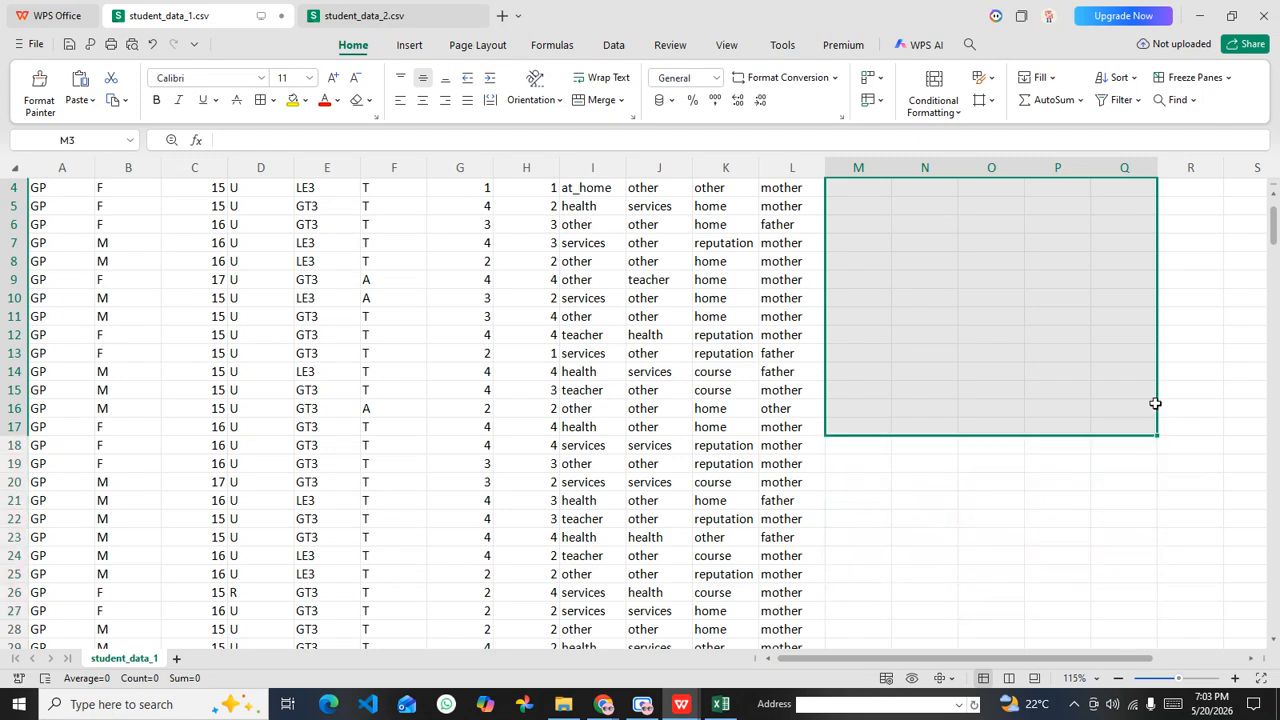
scroll(1143, 397, "up", 1)
left_click(844, 191)
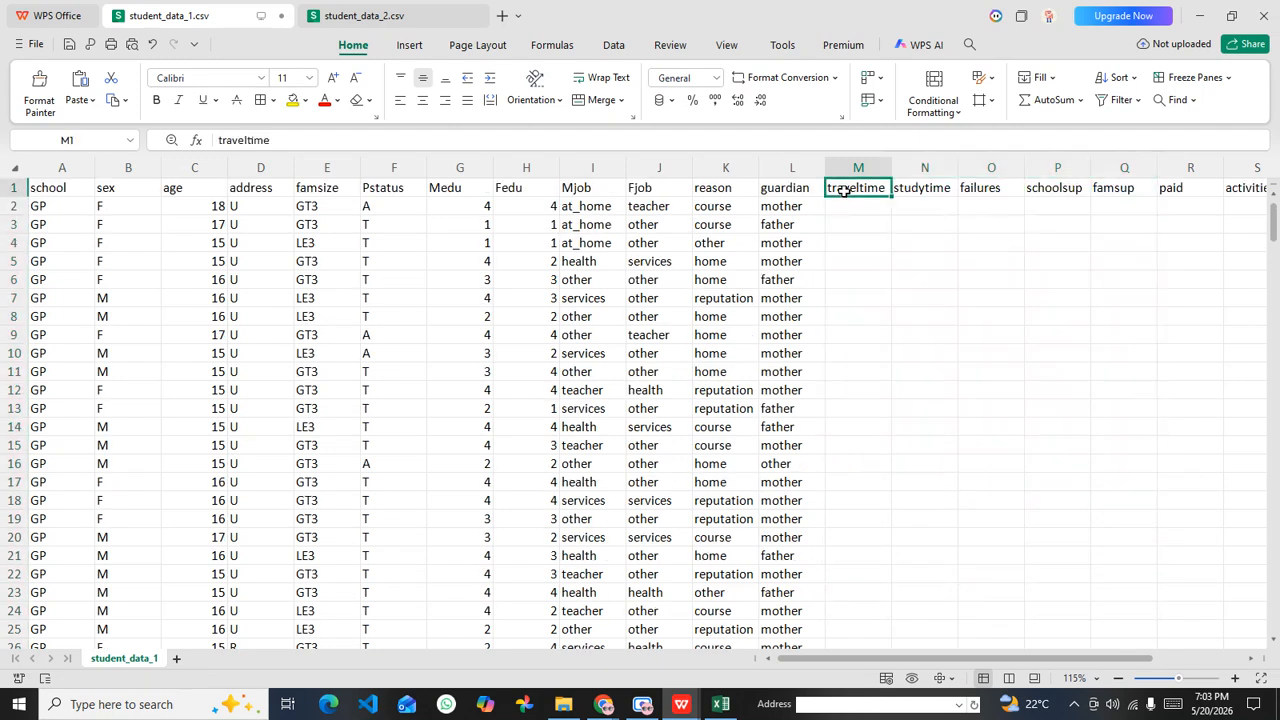
key("ctrl+z")
left_click(874, 253)
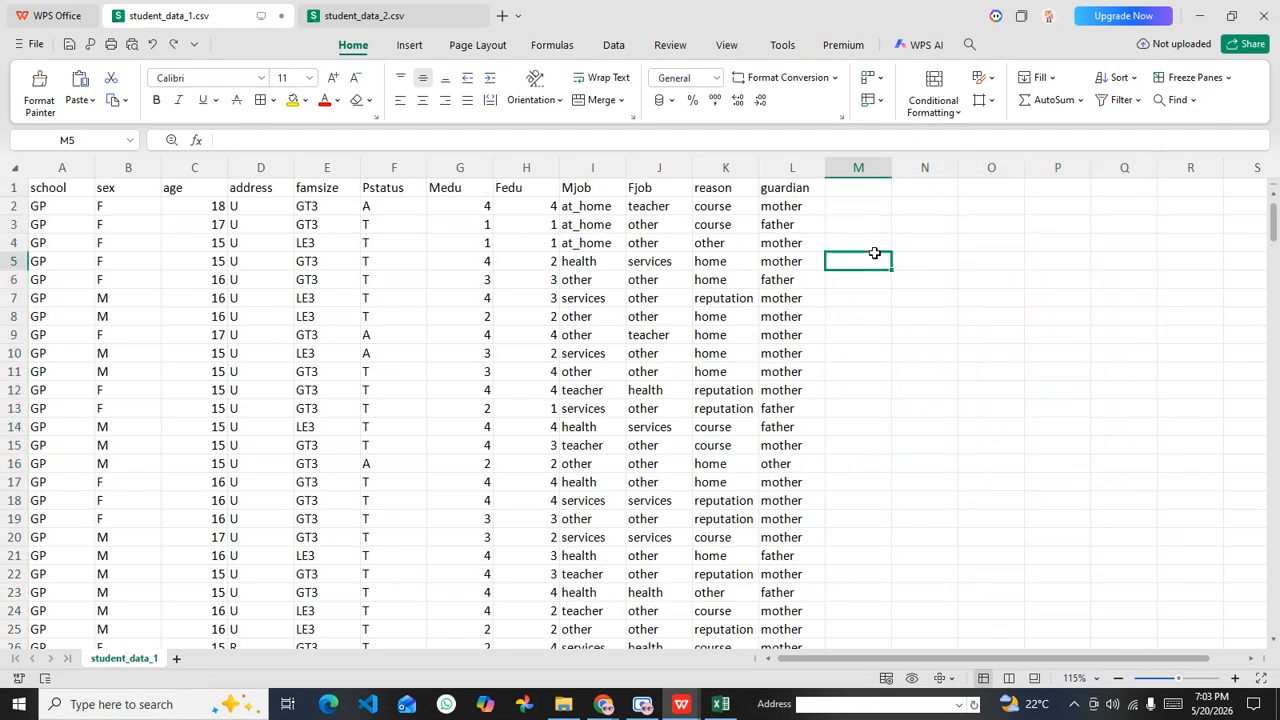
Step: Save student_data_1.csv, keeping its current CSV format
key("ctrl+s")
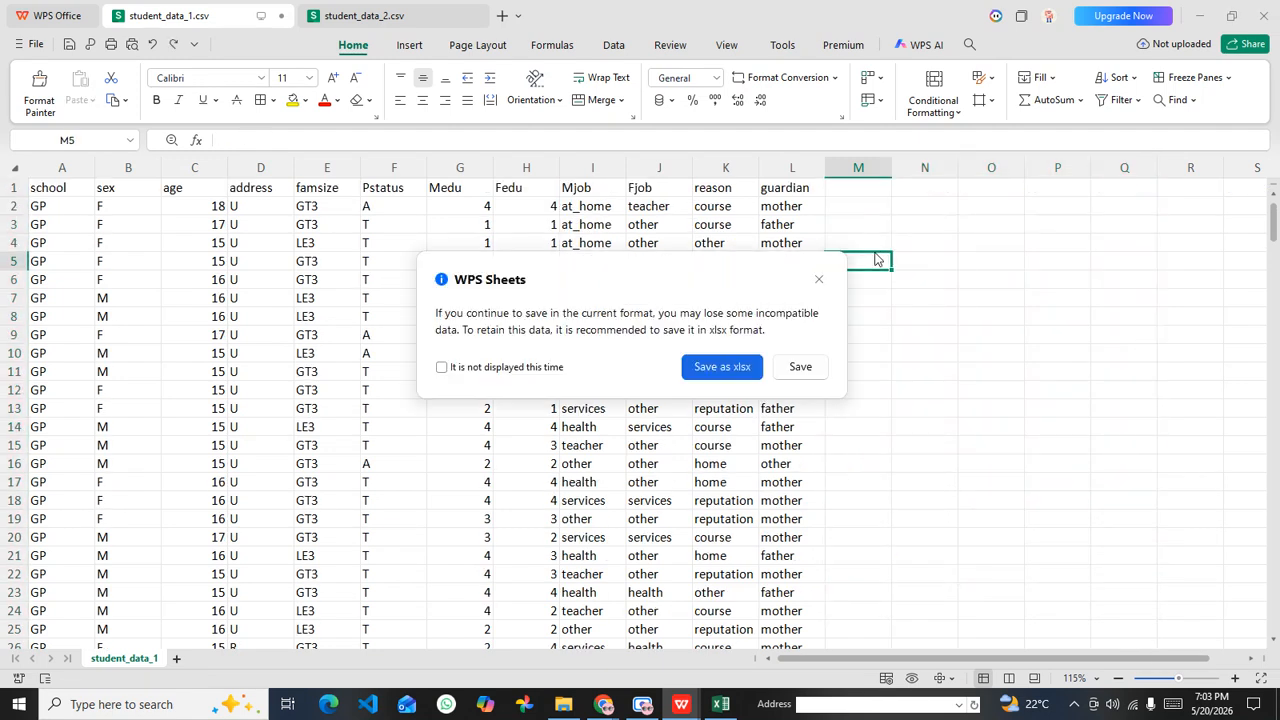
left_click(800, 367)
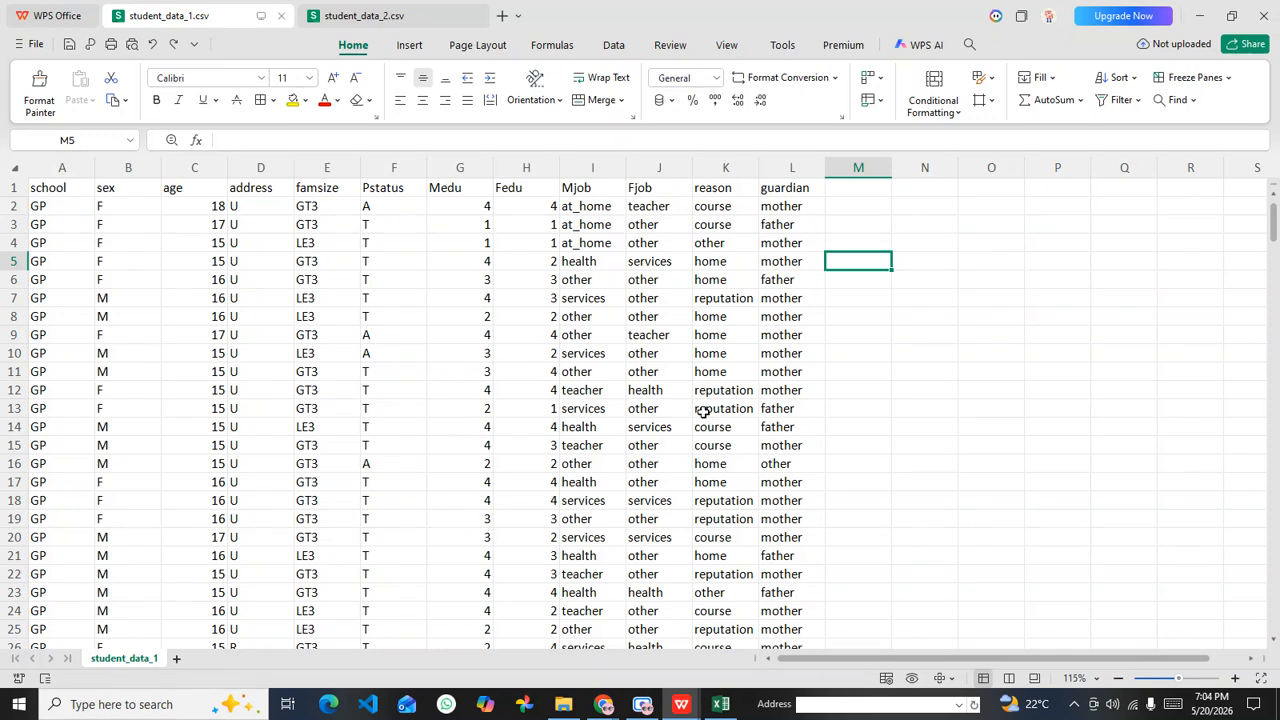
left_click(1008, 351)
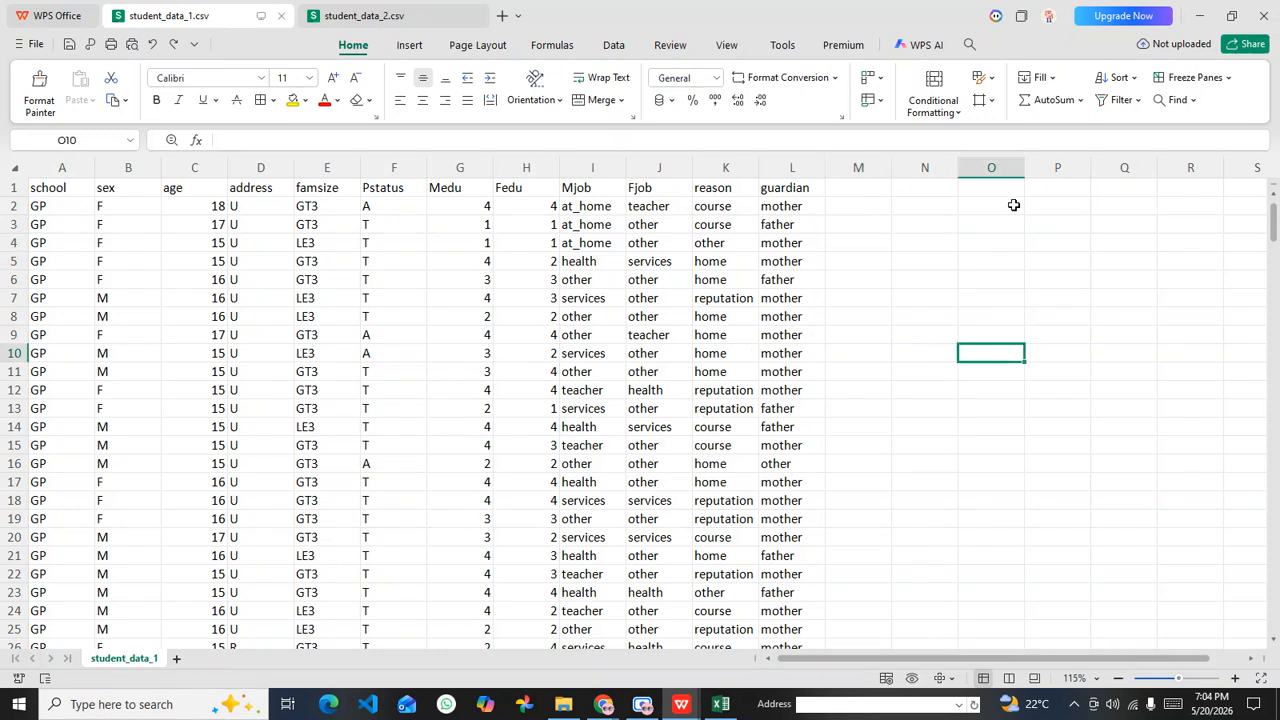
left_click_drag(749, 191, 1194, 191)
left_click(965, 295)
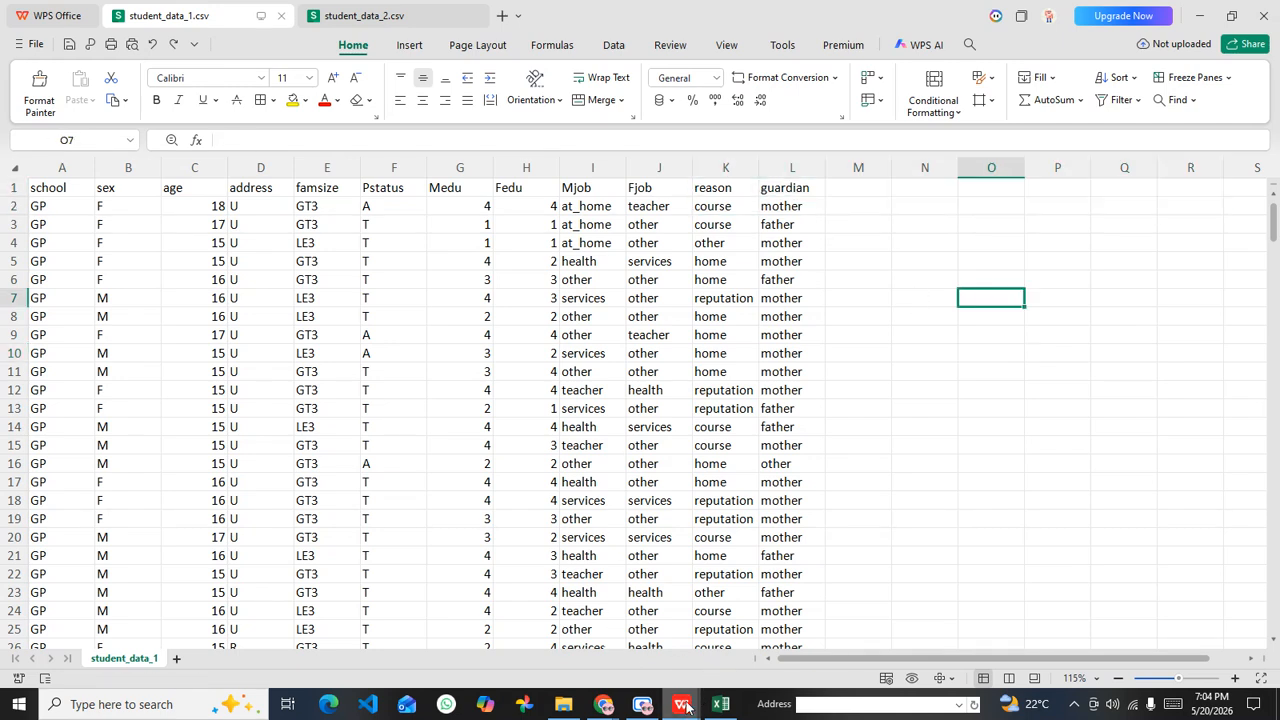
Step: Switch to the Week 4 Power Query PDF in Chrome and read the Key Challenge and Step 1 sections
mouse_move(601, 709)
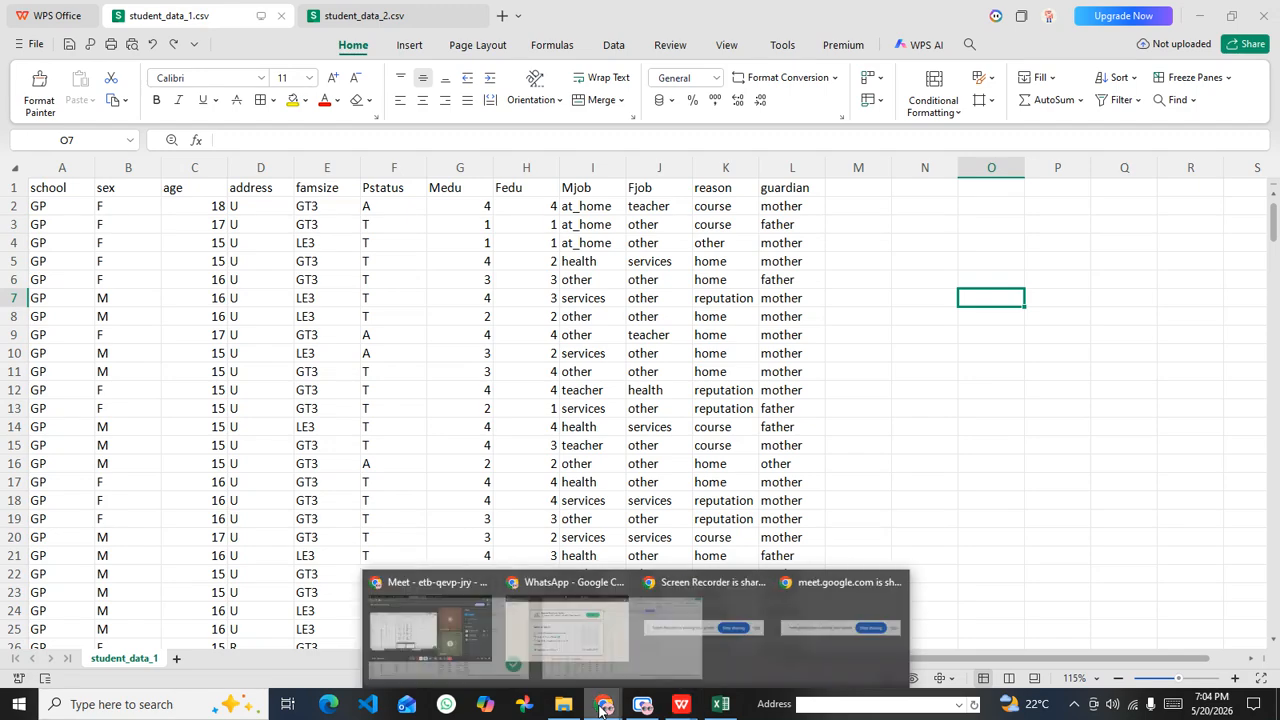
left_click(345, 630)
left_click(727, 7)
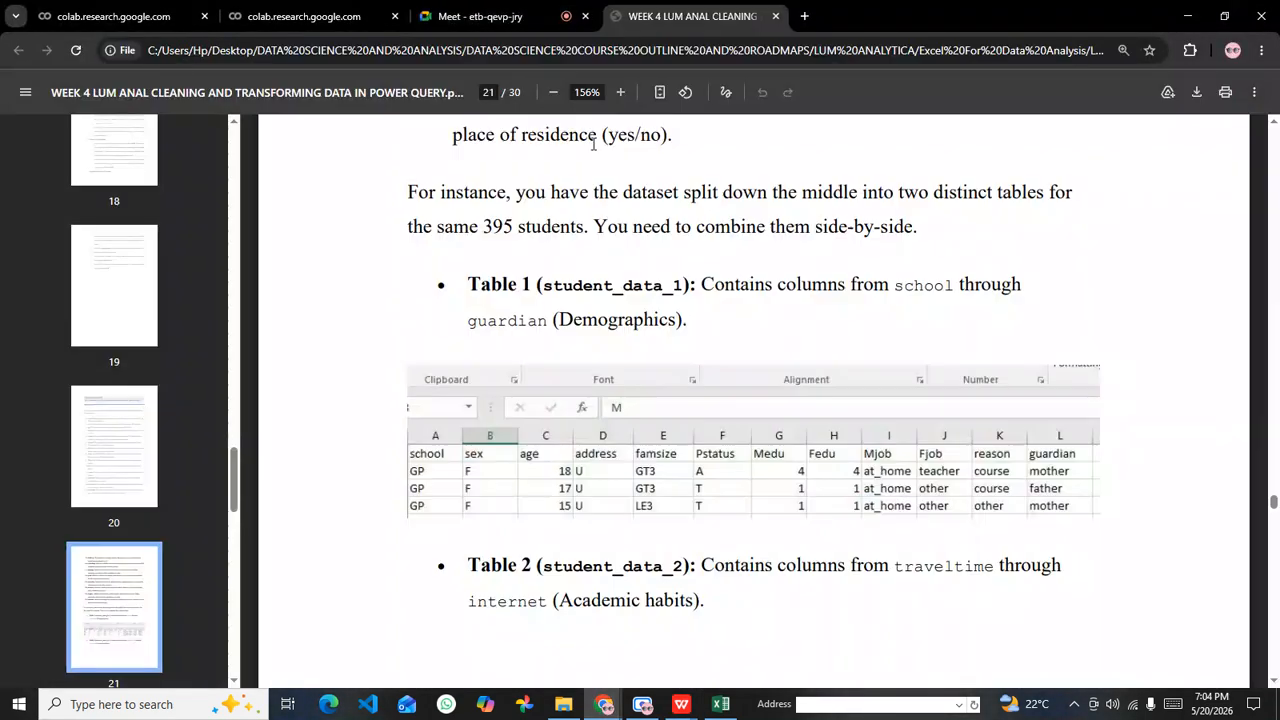
scroll(549, 370, "down", 10)
scroll(549, 370, "down", 5)
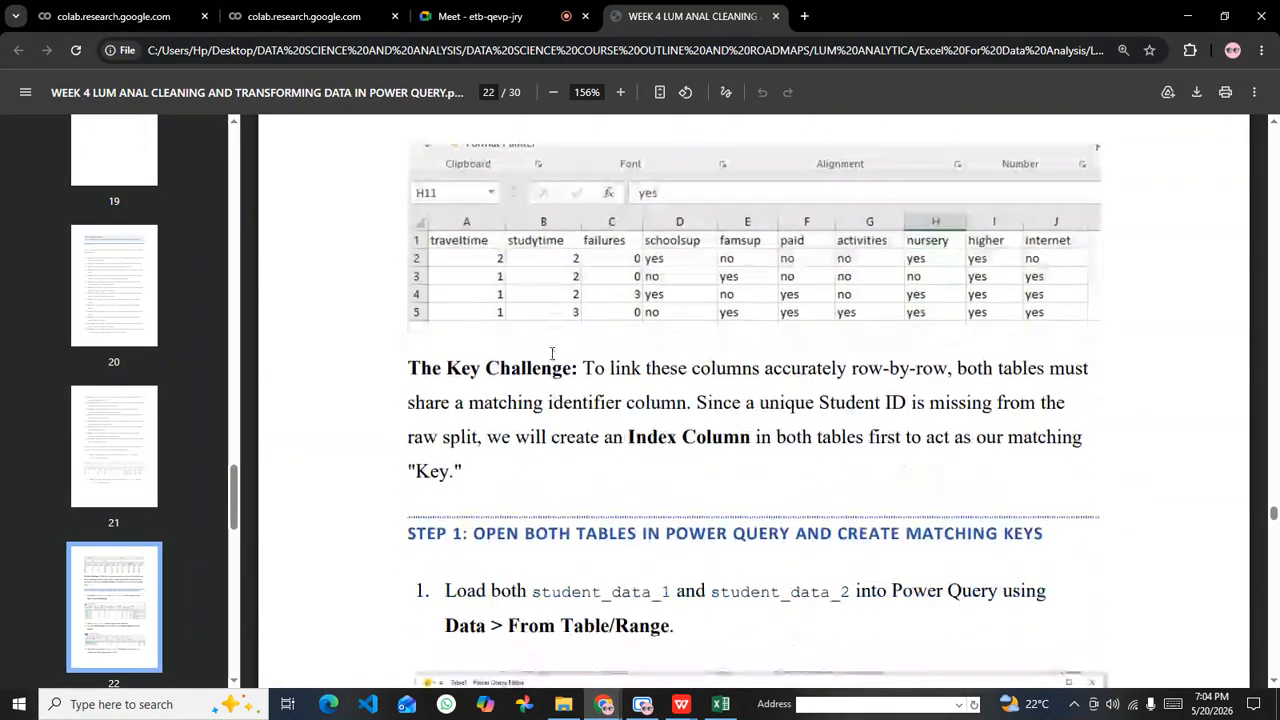
scroll(551, 357, "down", 2)
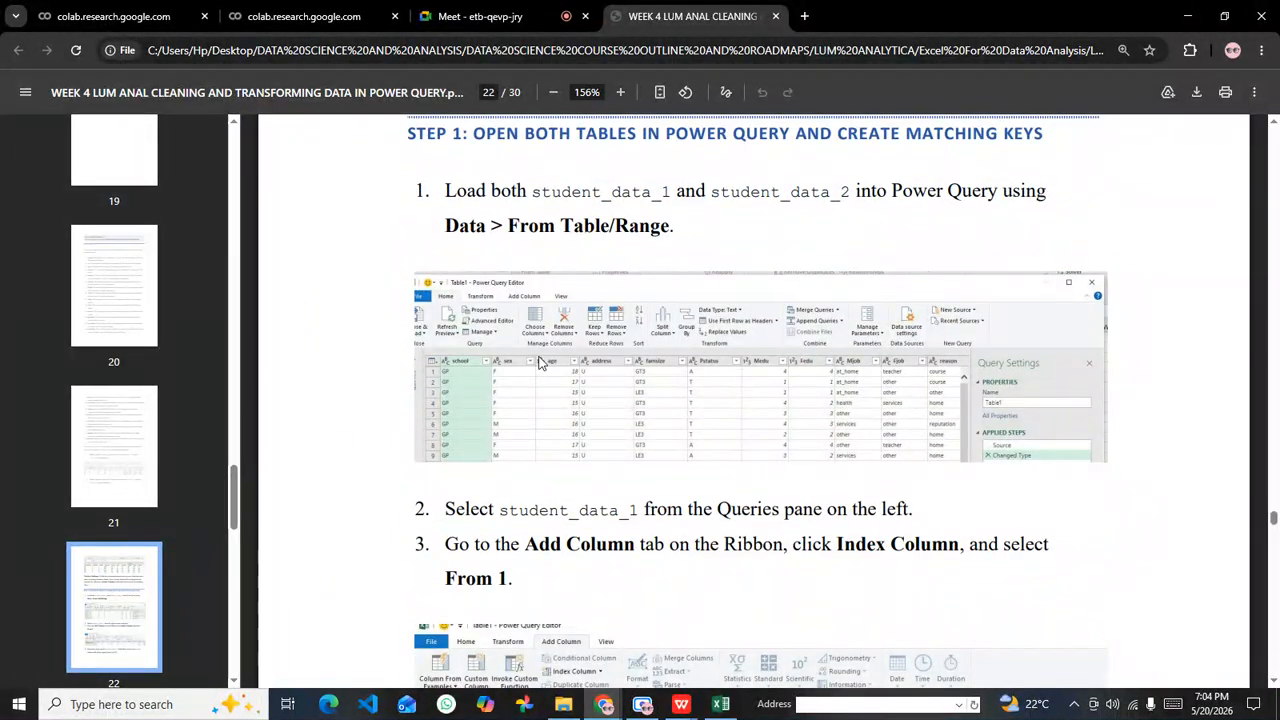
scroll(540, 330, "up", 2)
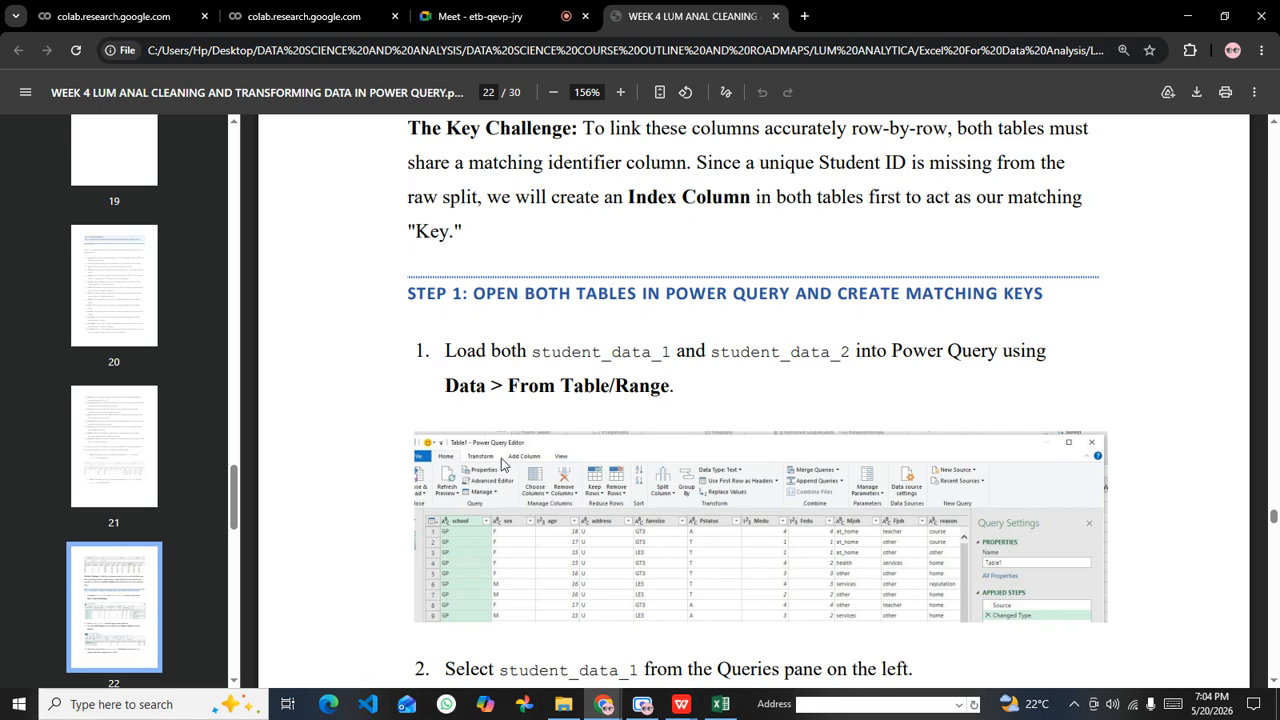
Step: Highlight the student_data_1 and student_data_2 table names in Step 1 and read the Index Column instructions
left_click_drag(667, 350, 532, 351)
double_click(828, 354)
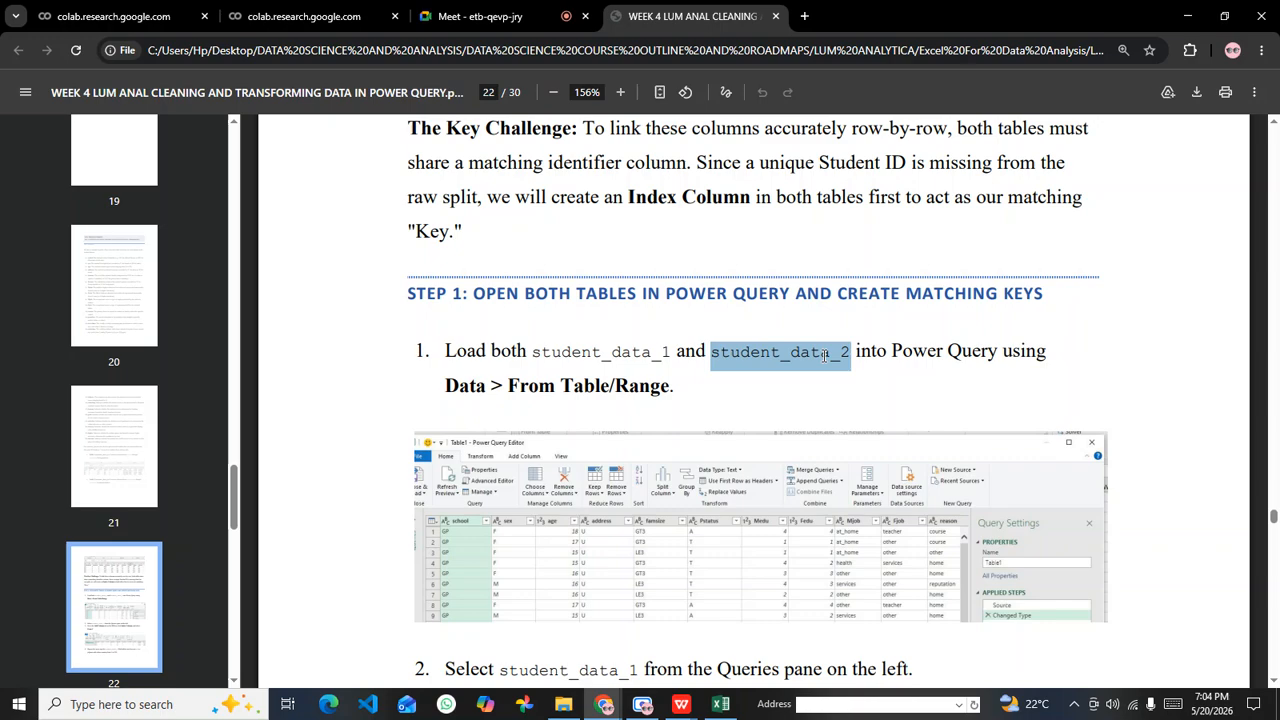
scroll(870, 367, "down", 20)
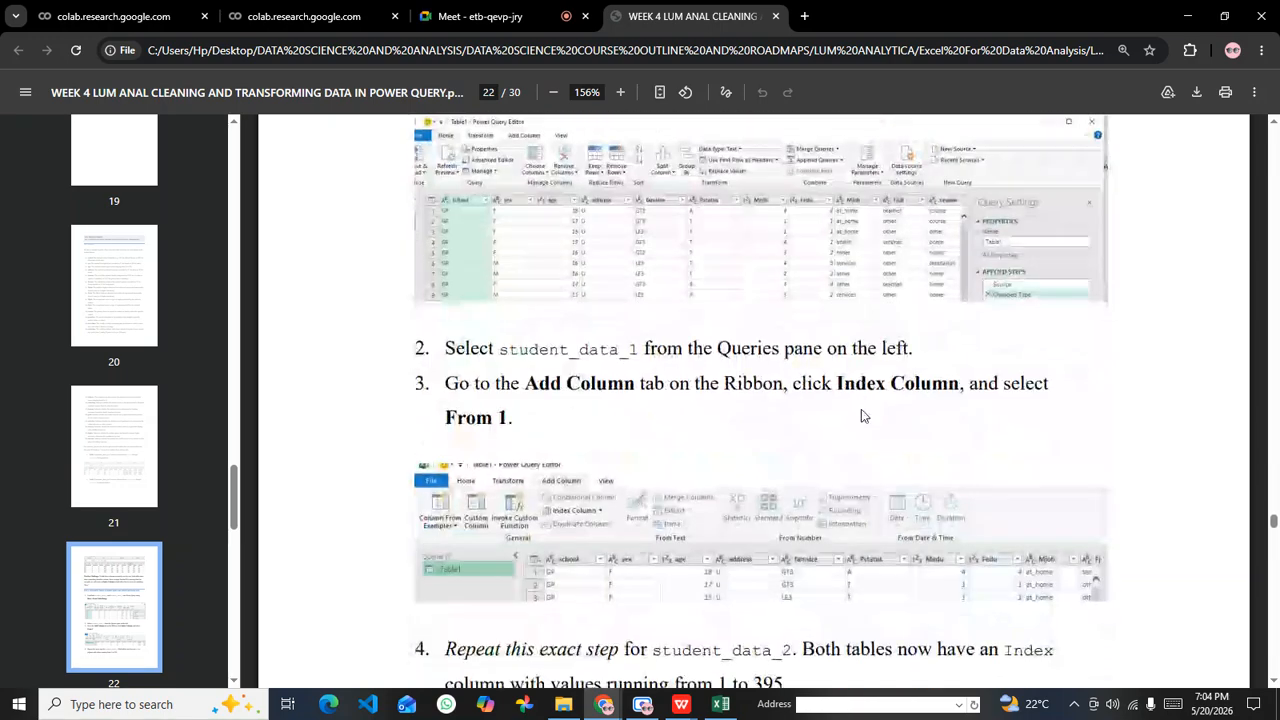
scroll(542, 443, "up", 5)
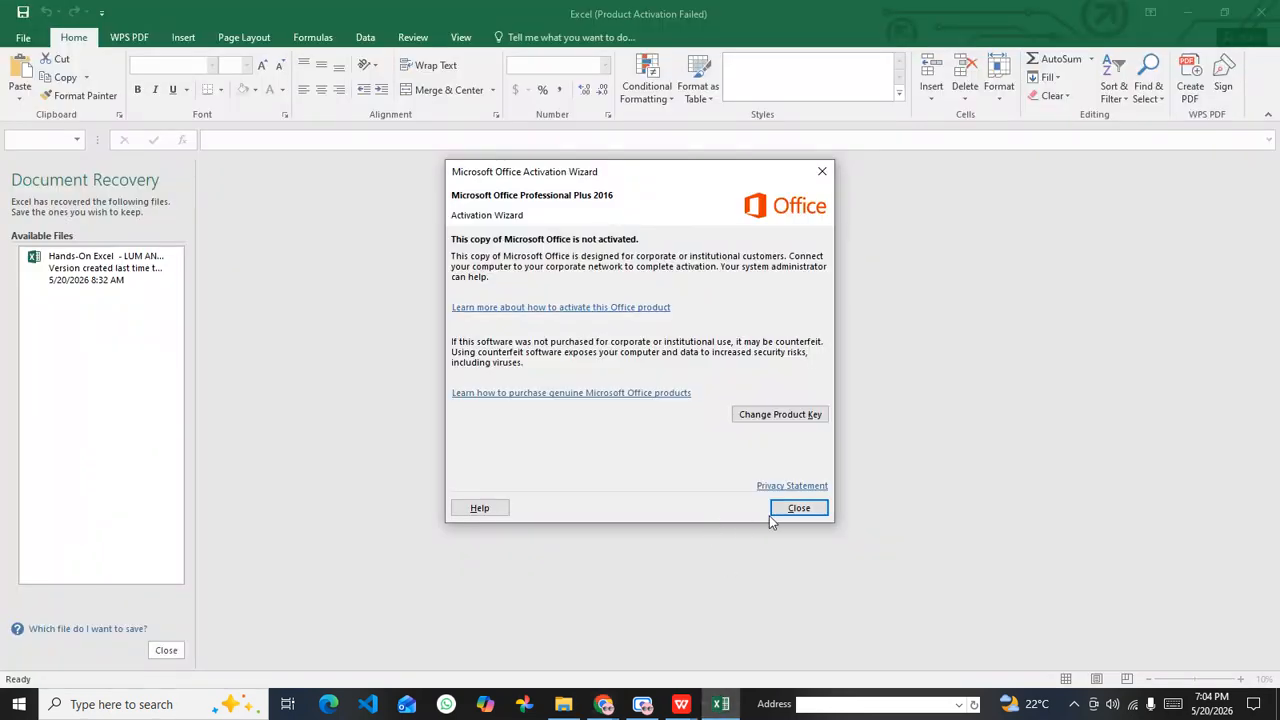
Step: Switch to Excel, dismissing the Office Activation Wizard and the Document Recovery pane
left_click(783, 509)
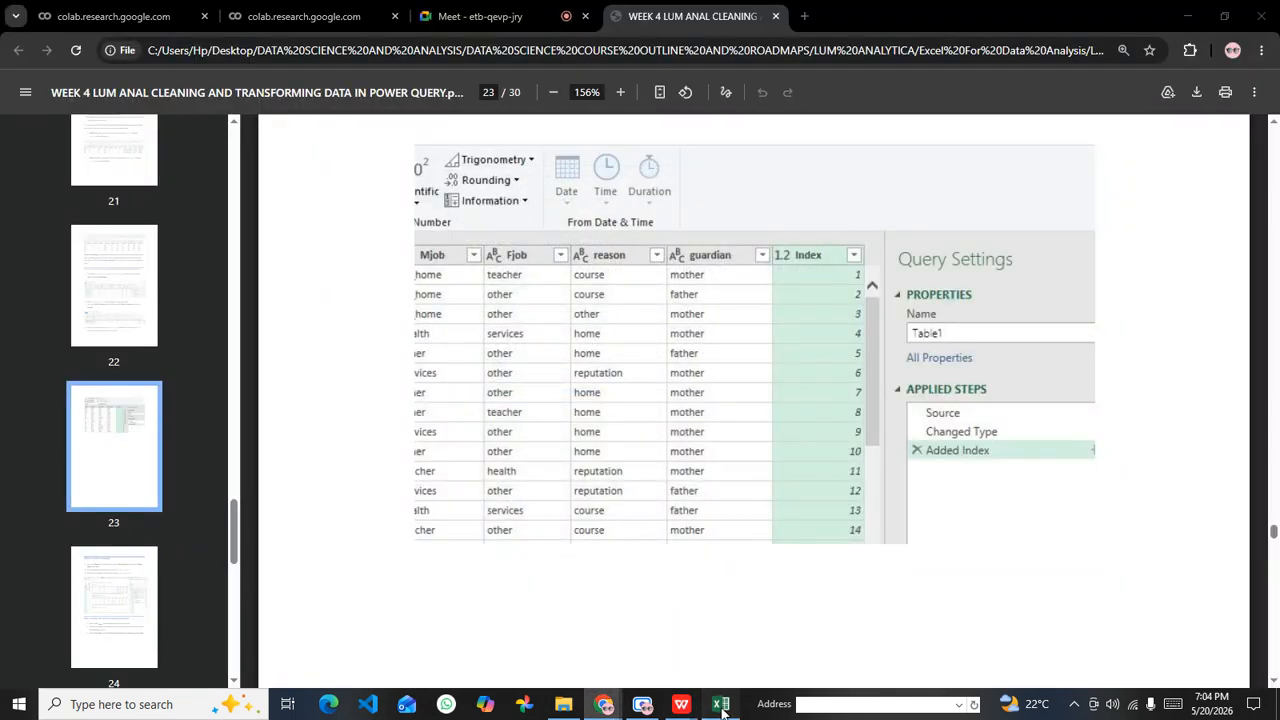
left_click(720, 705)
left_click(166, 650)
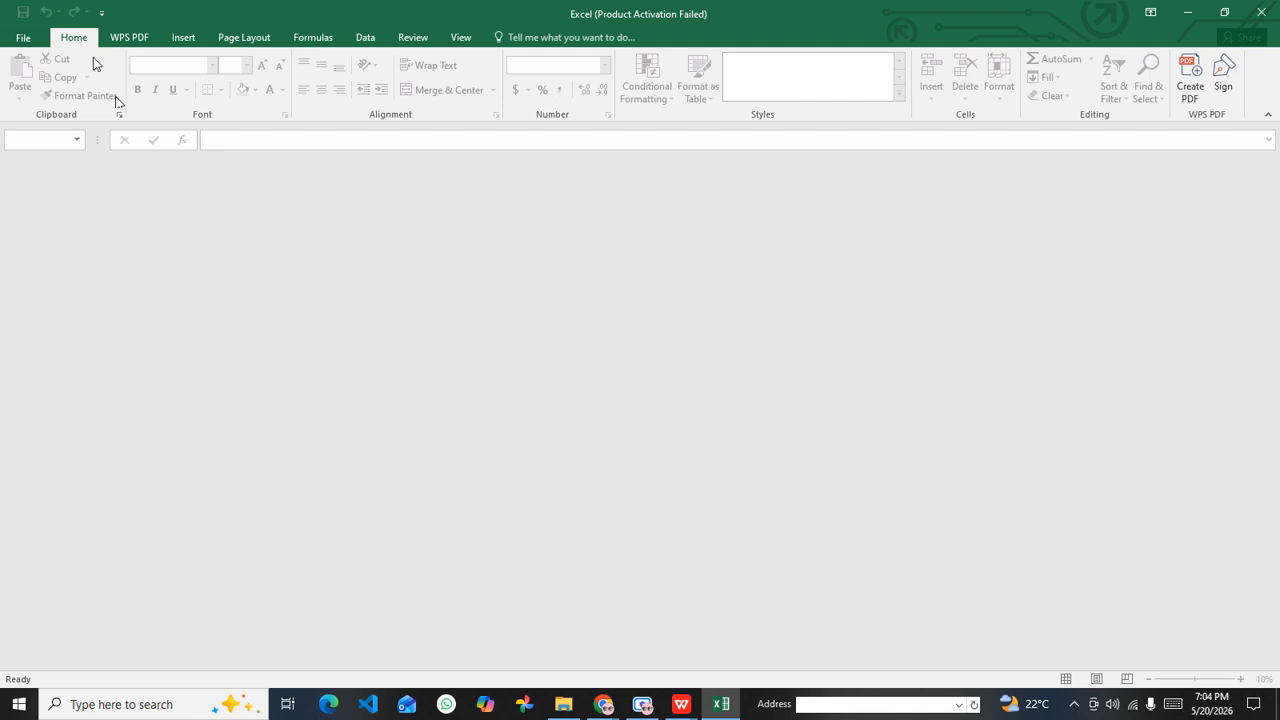
Step: Create a new blank workbook
left_click(24, 38)
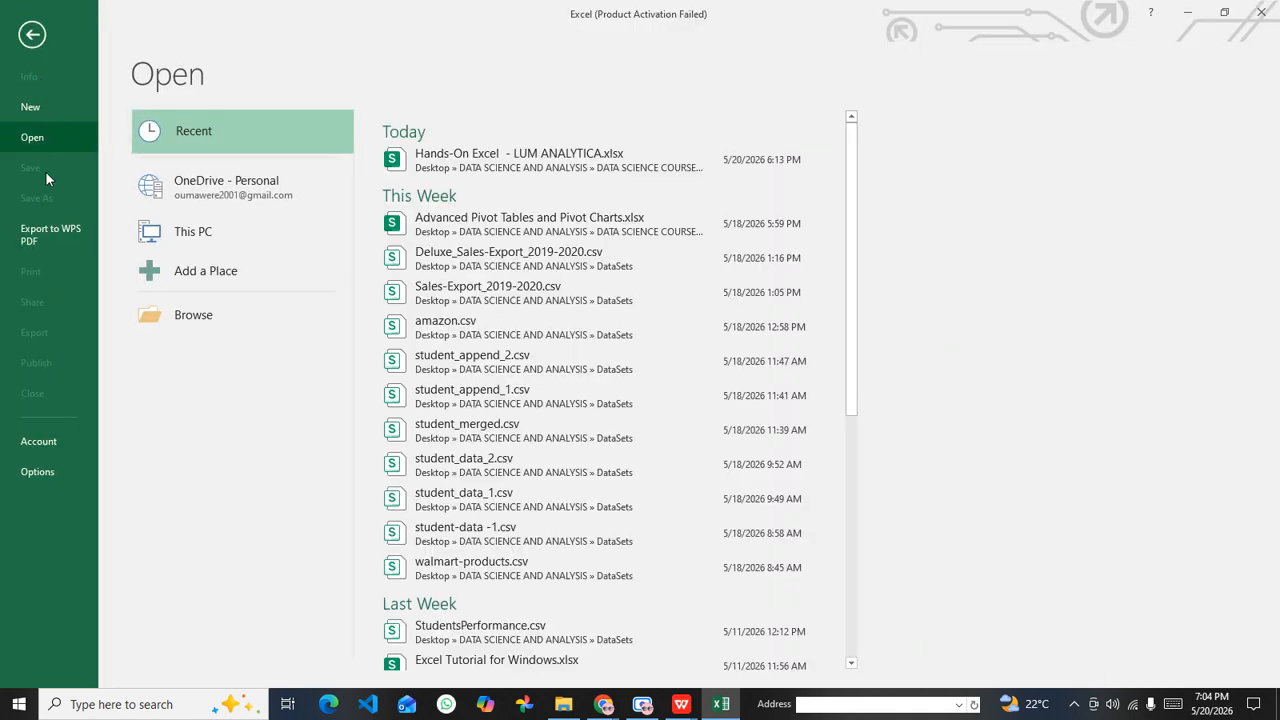
left_click(52, 108)
left_click(261, 312)
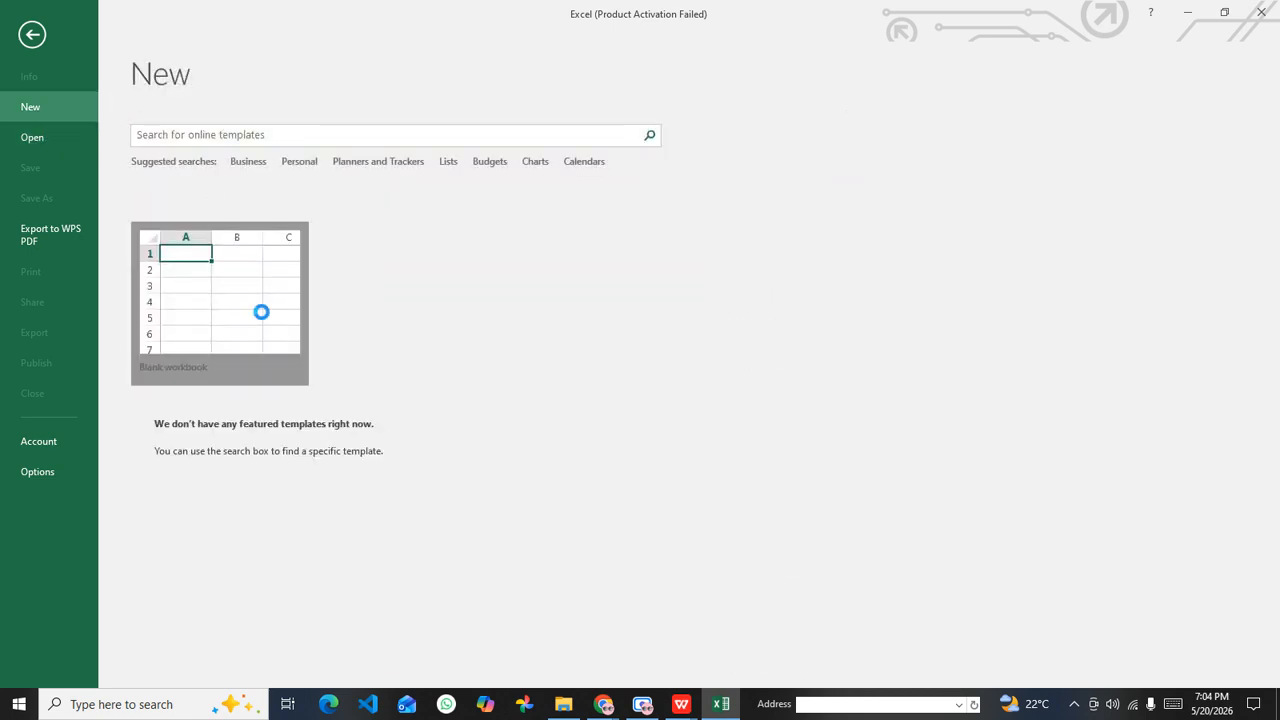
left_click(261, 309)
left_click(606, 295)
left_click(488, 265)
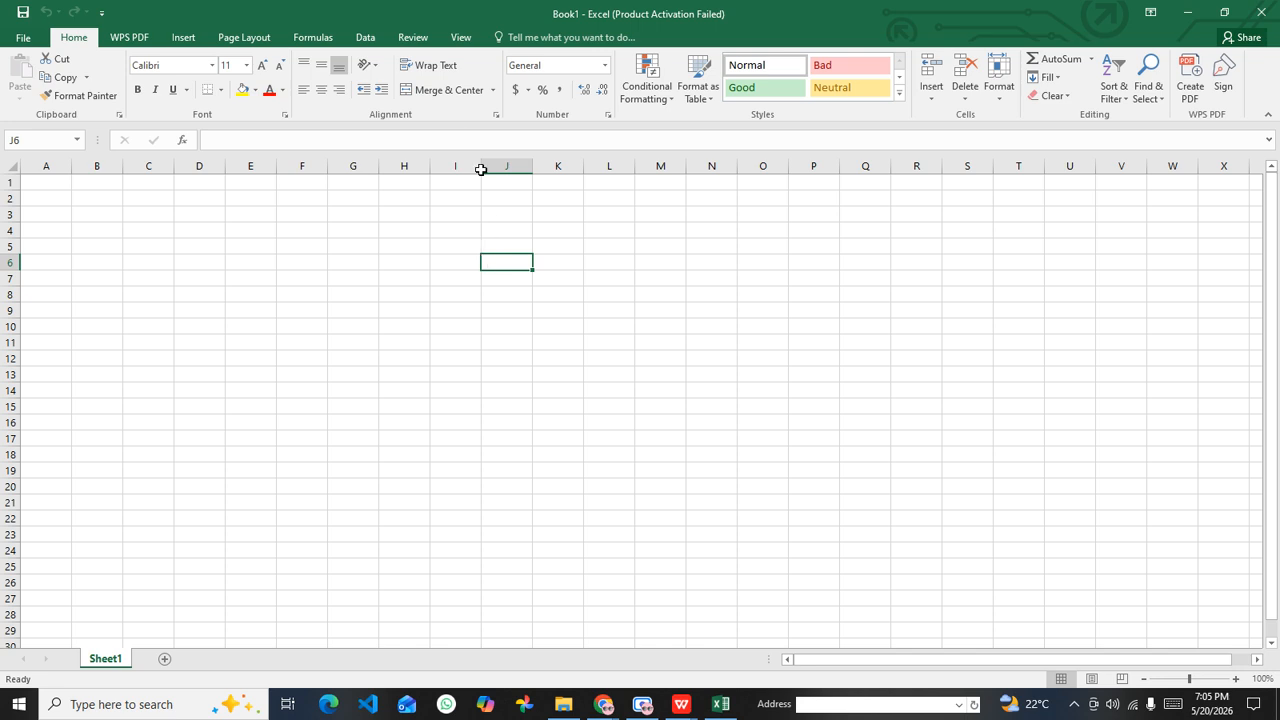
Step: Start a new query from a CSV file and browse to the DATA SCIENCE AND ANALYSIS folder on the Desktop
left_click(366, 37)
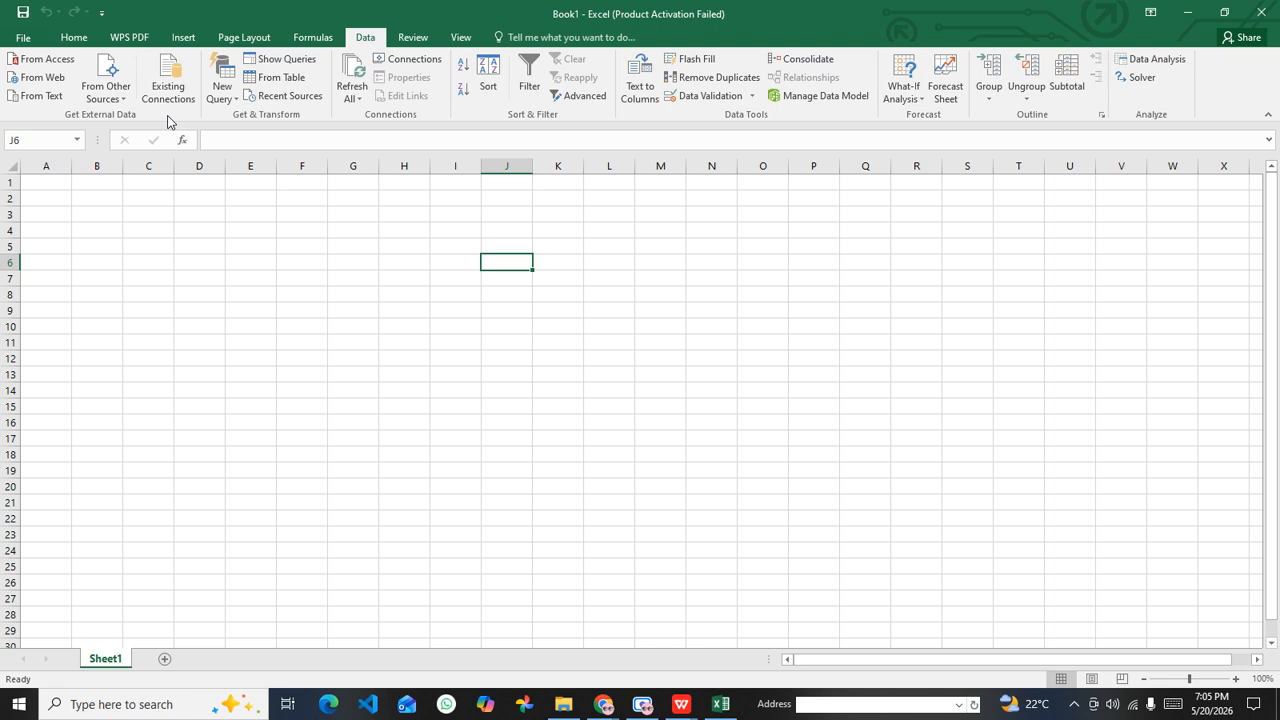
left_click(222, 90)
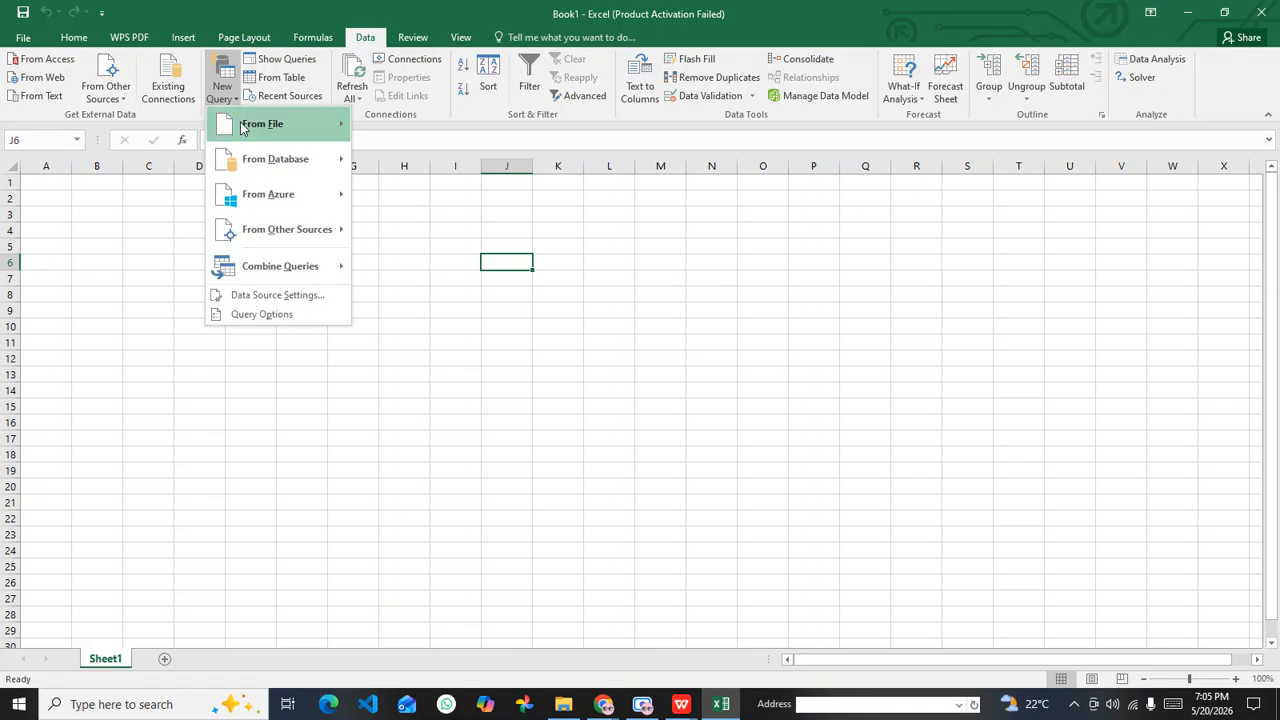
mouse_move(245, 125)
left_click(395, 160)
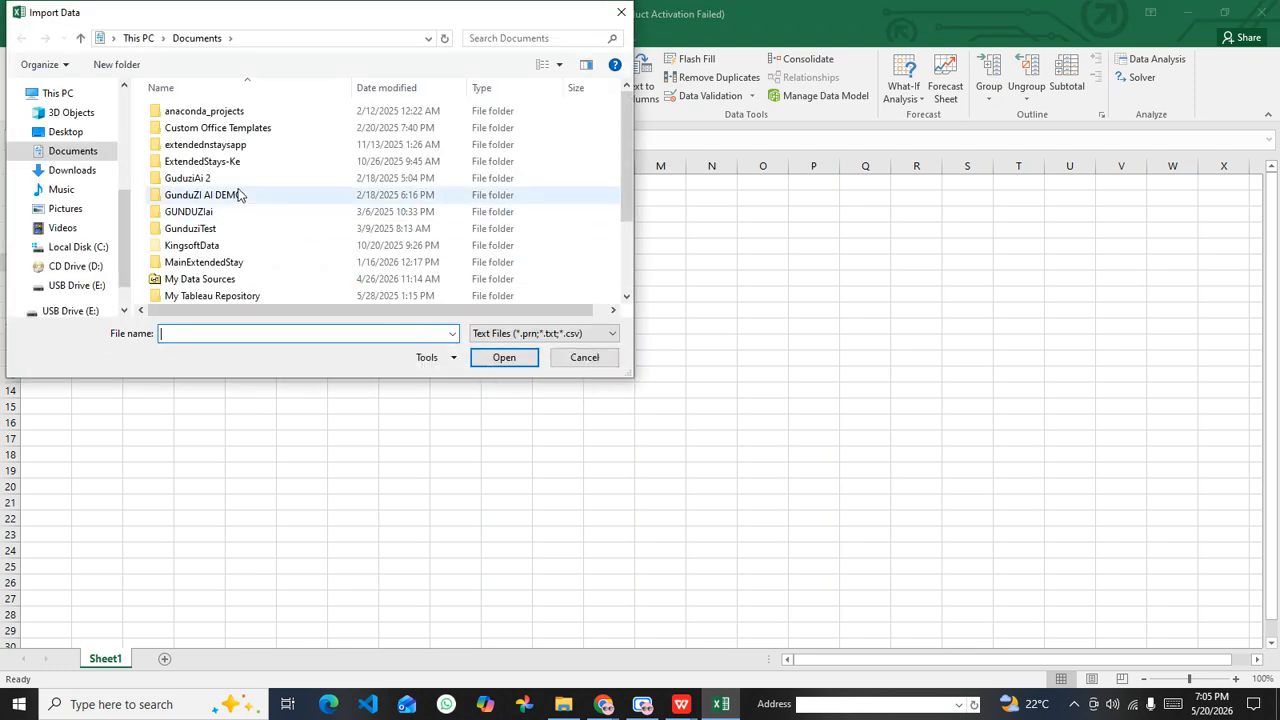
left_click(78, 116)
left_click(66, 131)
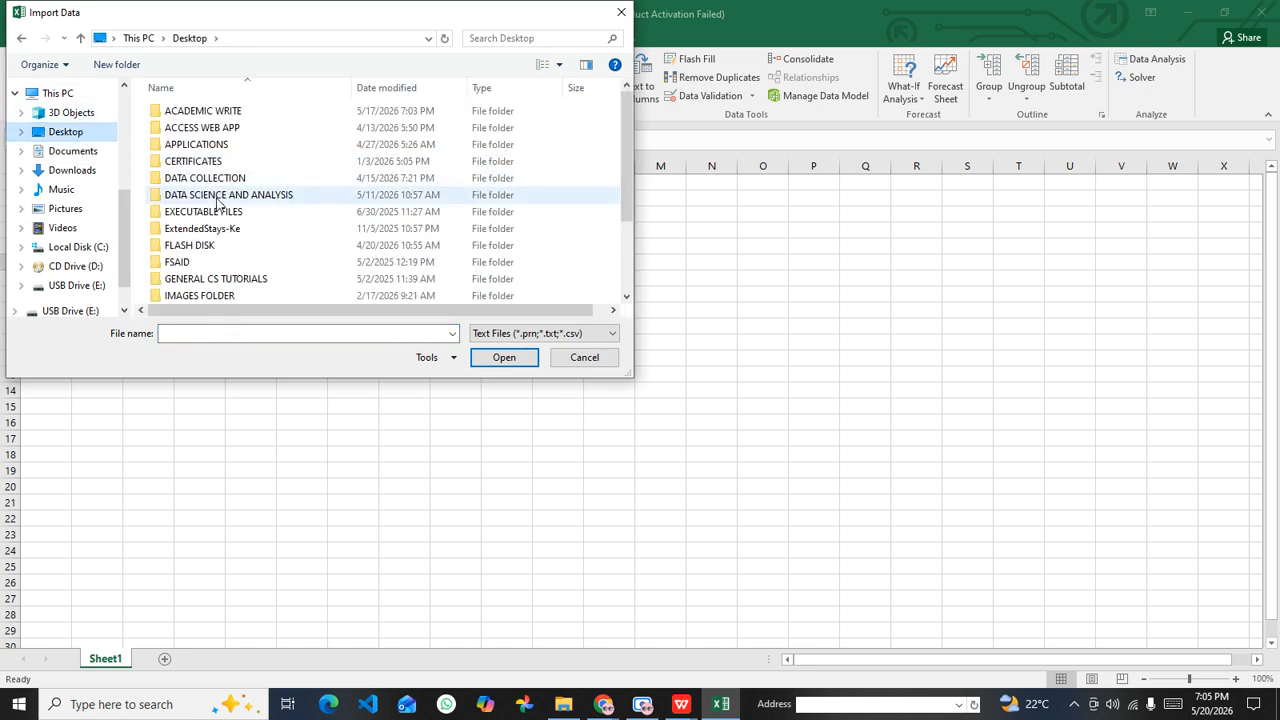
double_click(218, 197)
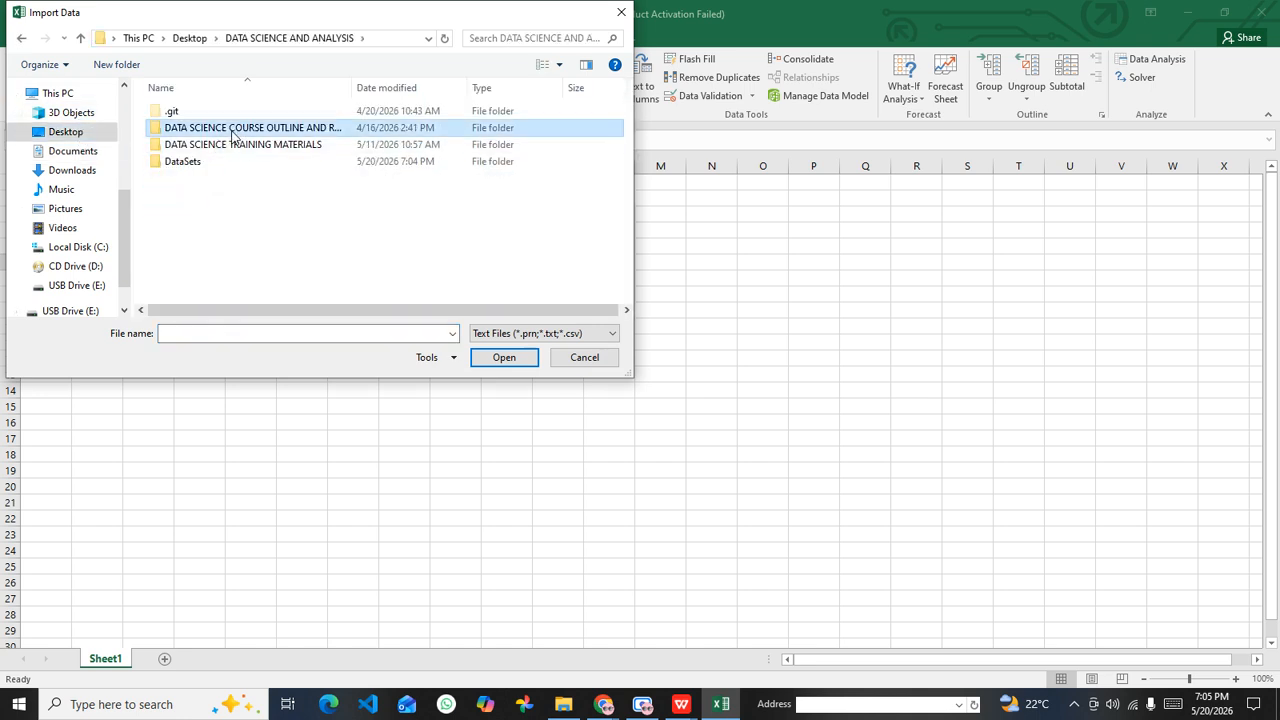
double_click(212, 127)
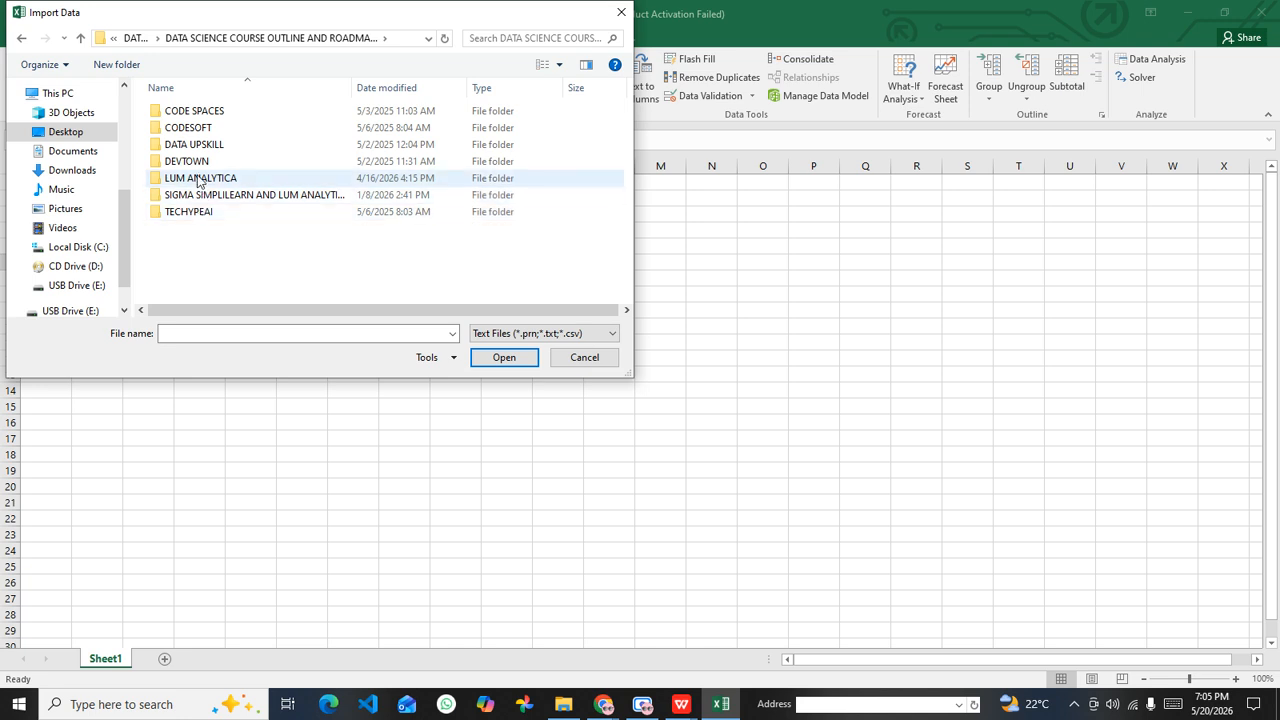
double_click(198, 180)
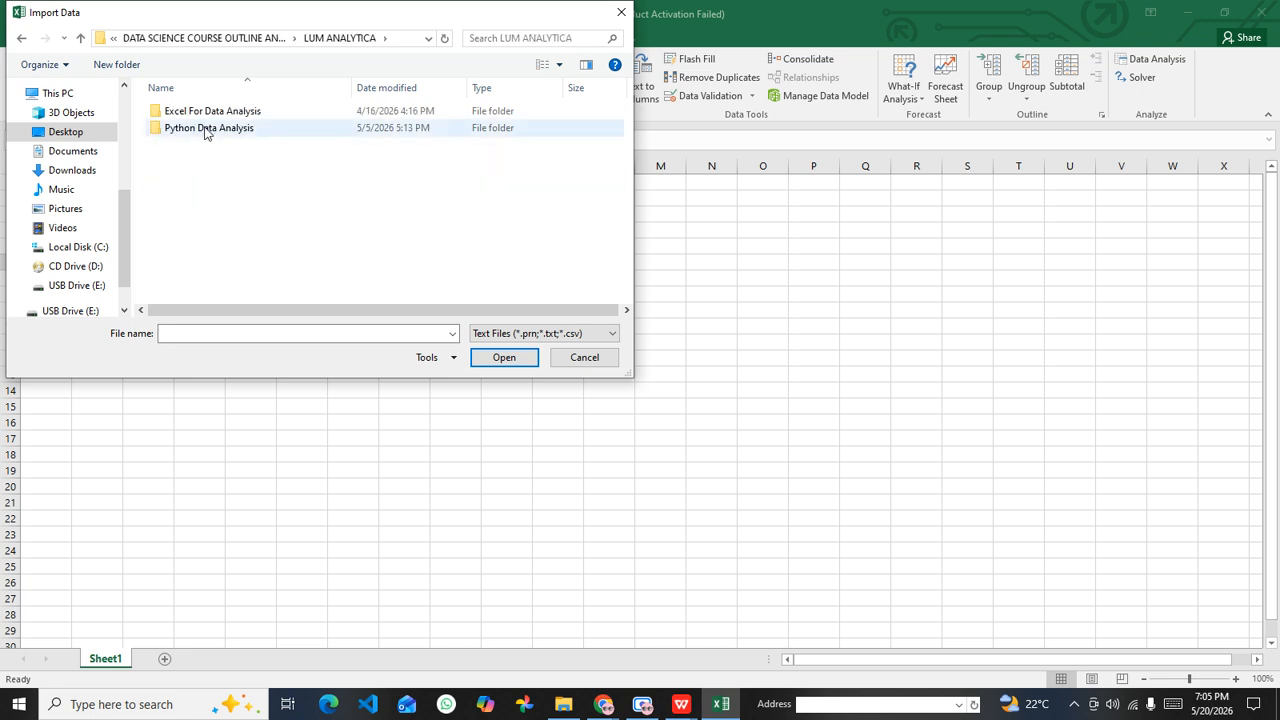
left_click(270, 38)
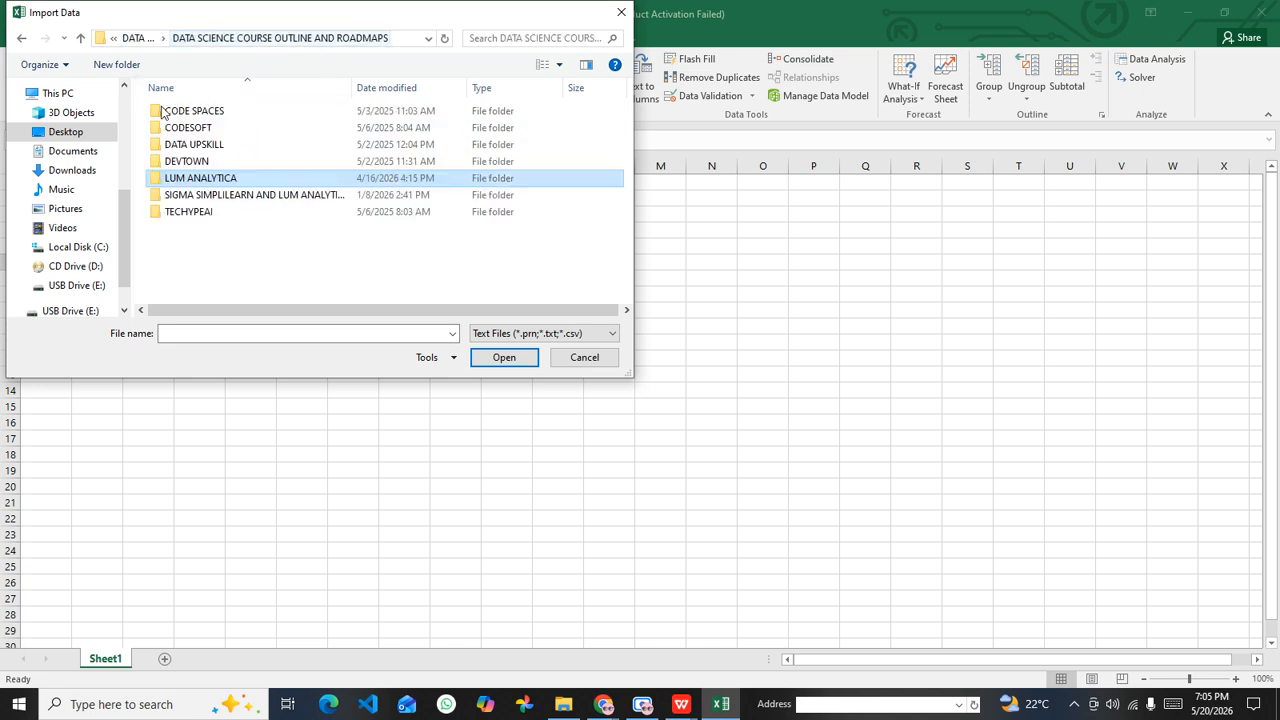
left_click(135, 38)
Step: Import student_data_1.csv from the DataSets folder and load it into a new worksheet
left_click(181, 165)
double_click(181, 165)
scroll(280, 250, "down", 3)
scroll(286, 257, "up", 2)
left_click(681, 704)
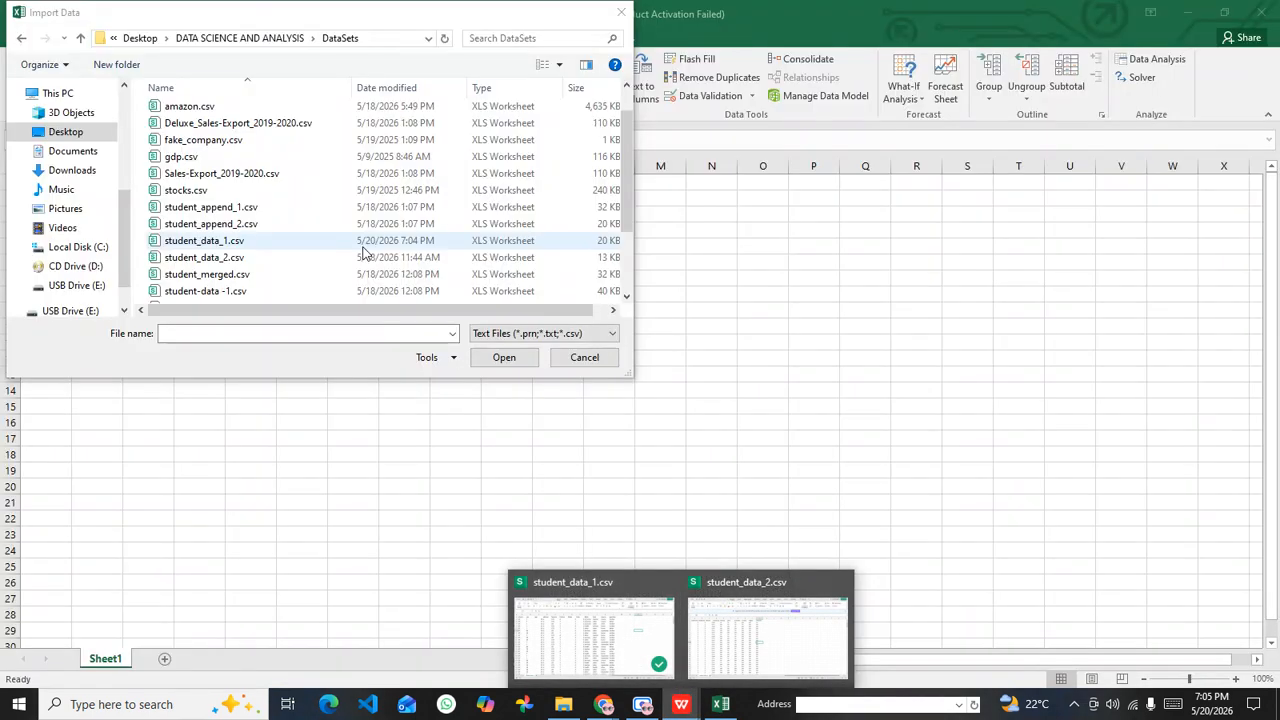
left_click(233, 258)
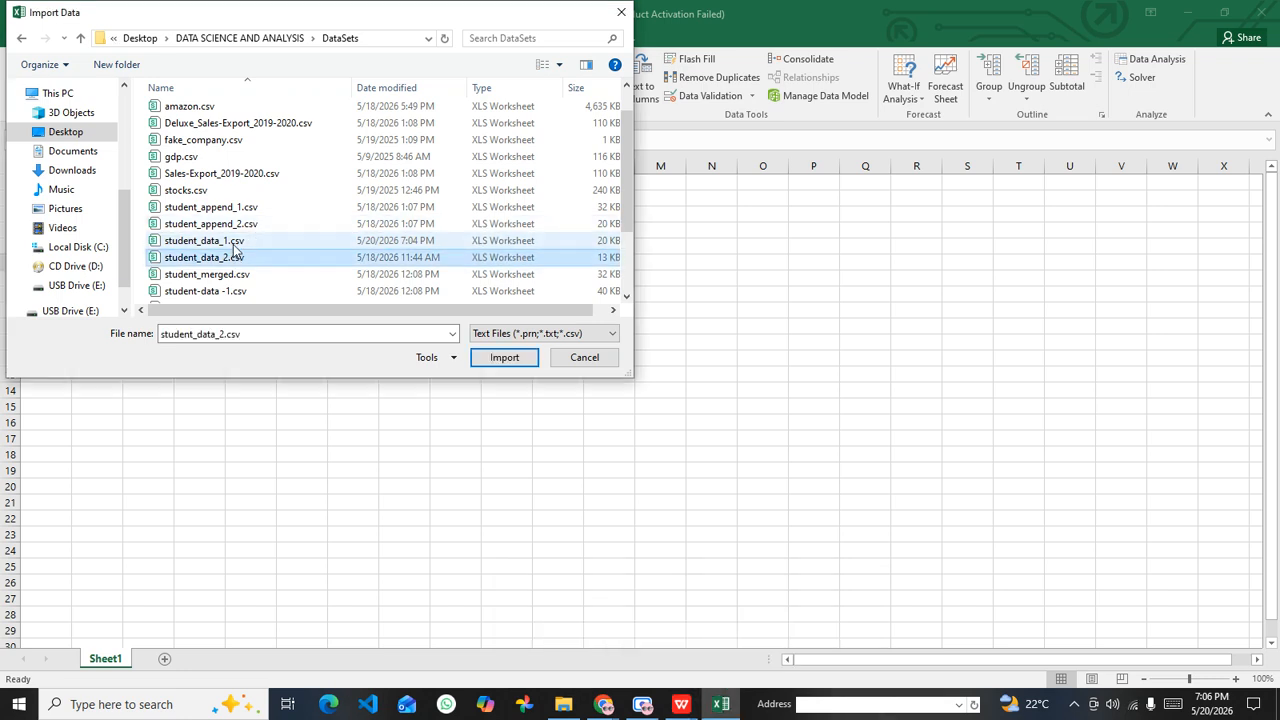
left_click(235, 245)
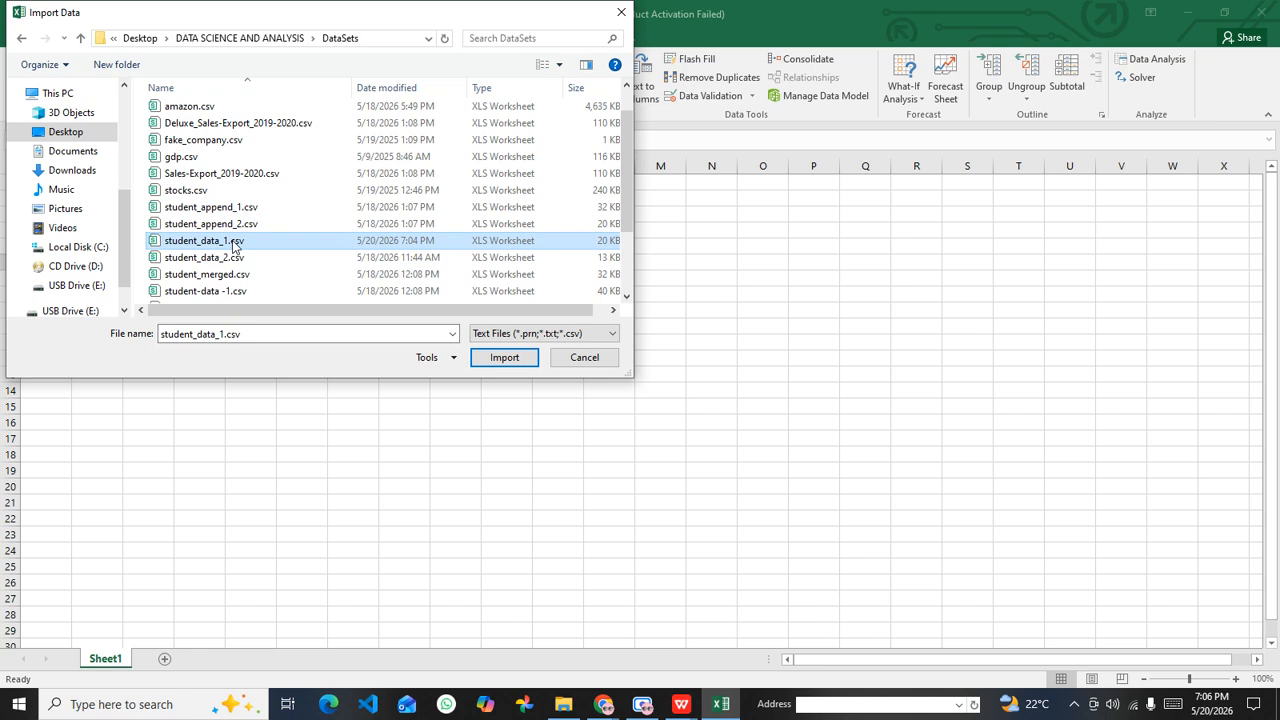
left_click(208, 258)
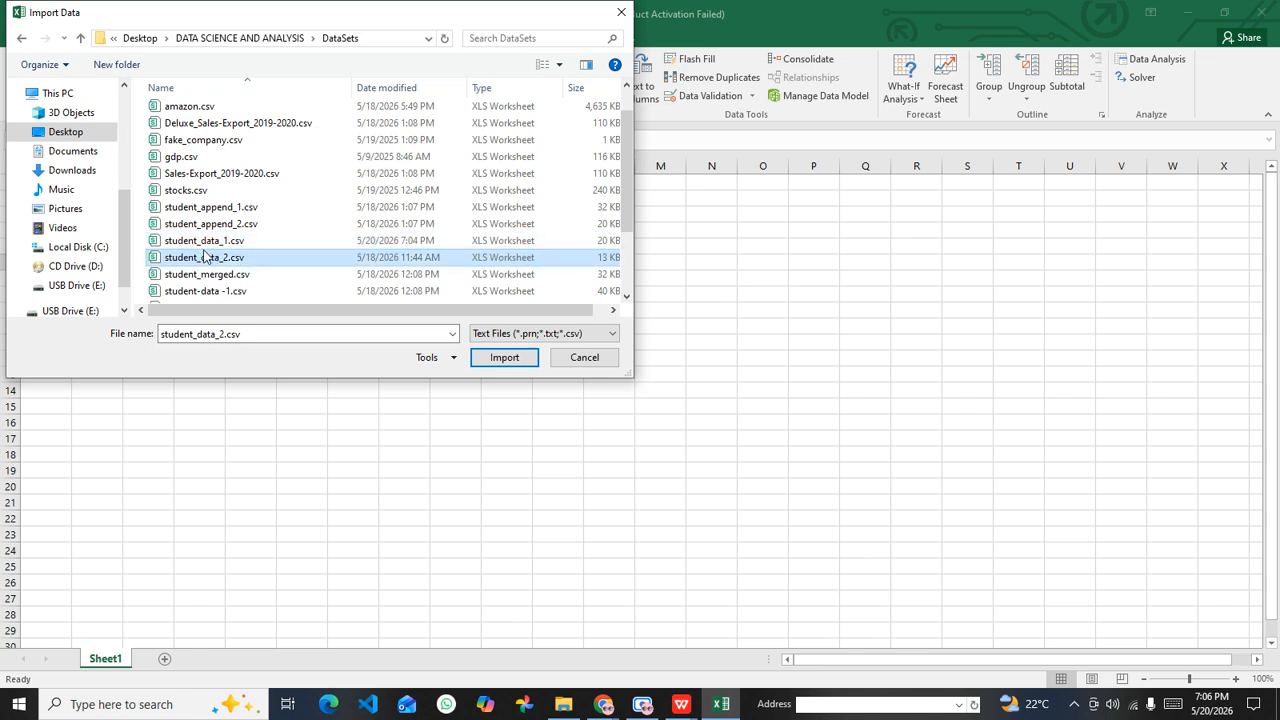
left_click(251, 244)
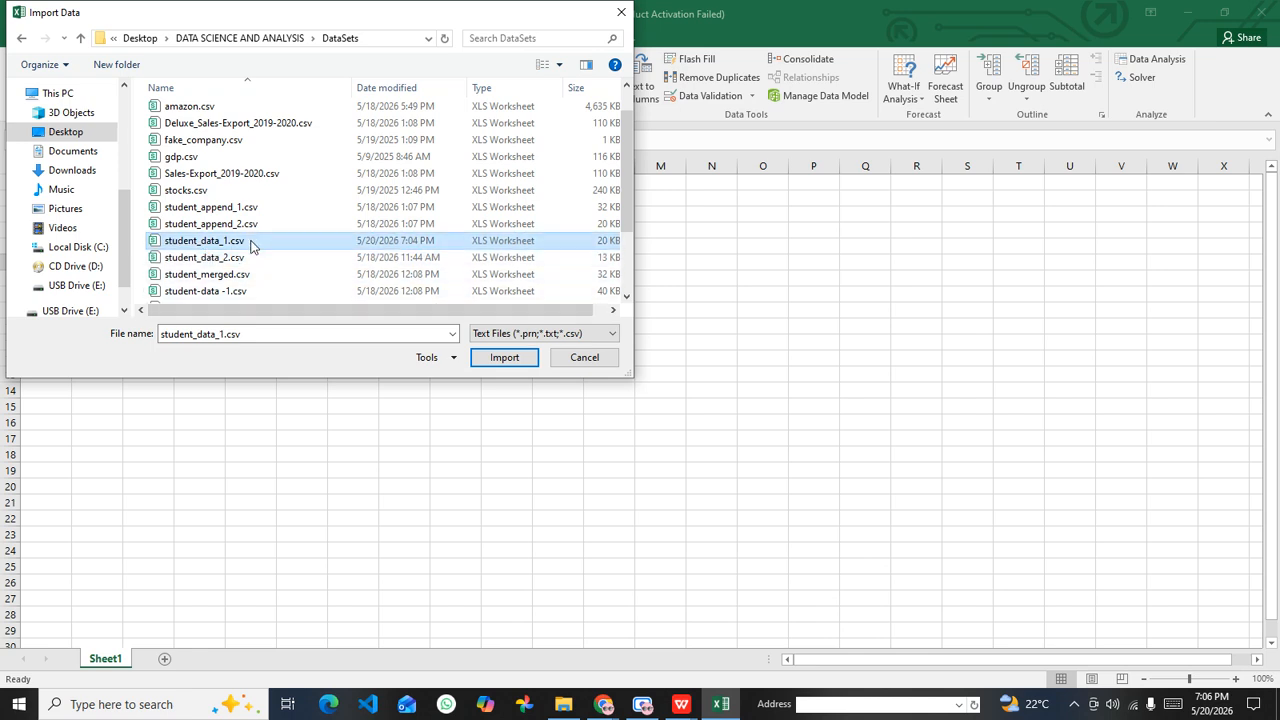
left_click(515, 359)
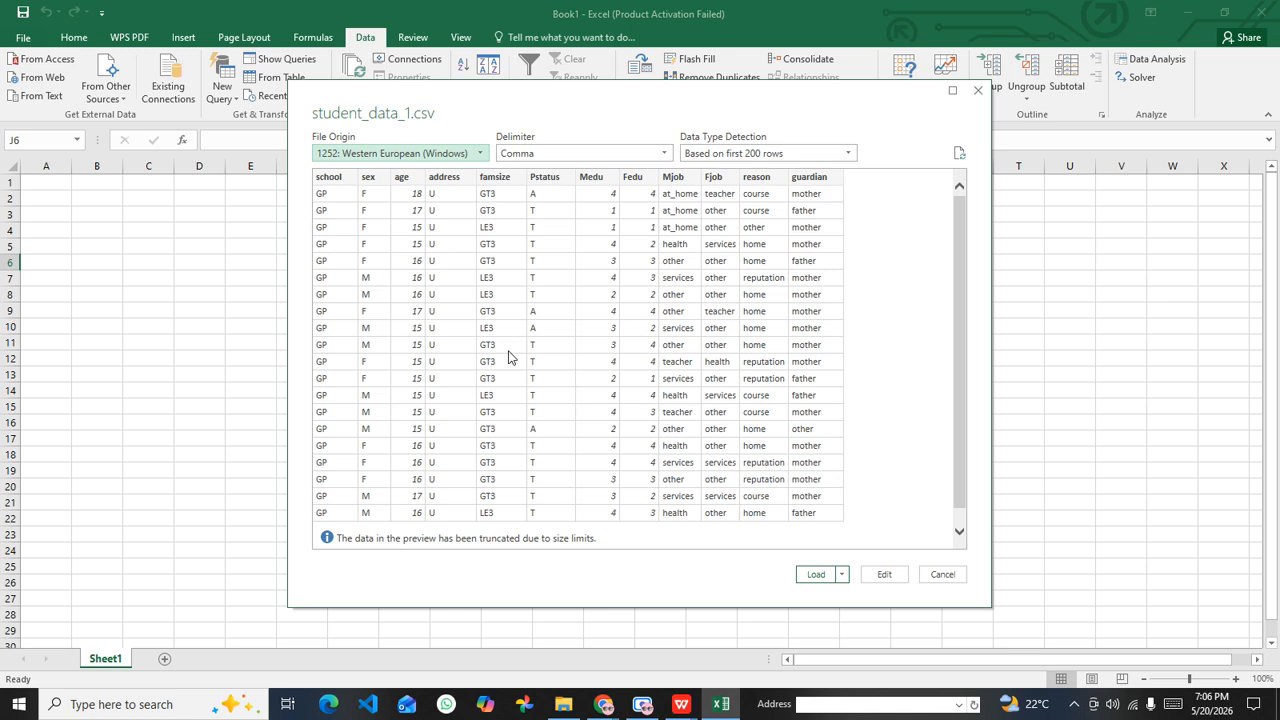
left_click(815, 576)
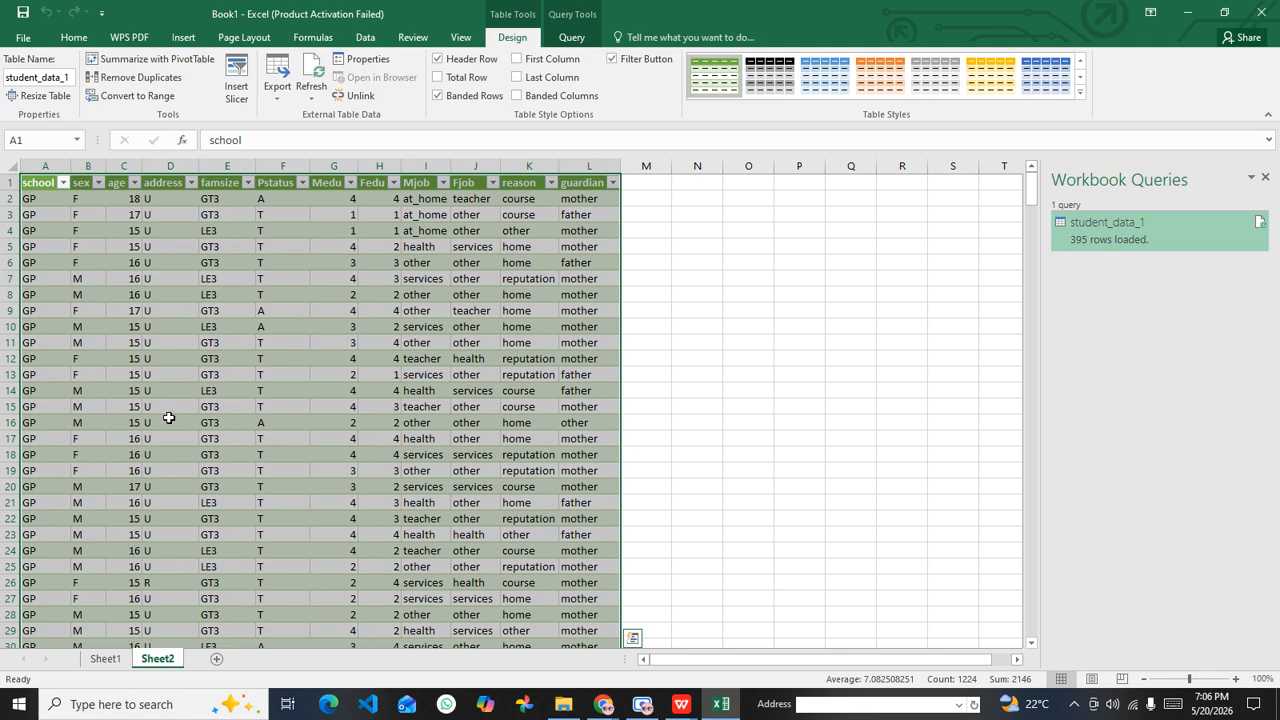
Step: Delete the empty Sheet1 from the workbook
left_click(108, 660)
right_click(112, 662)
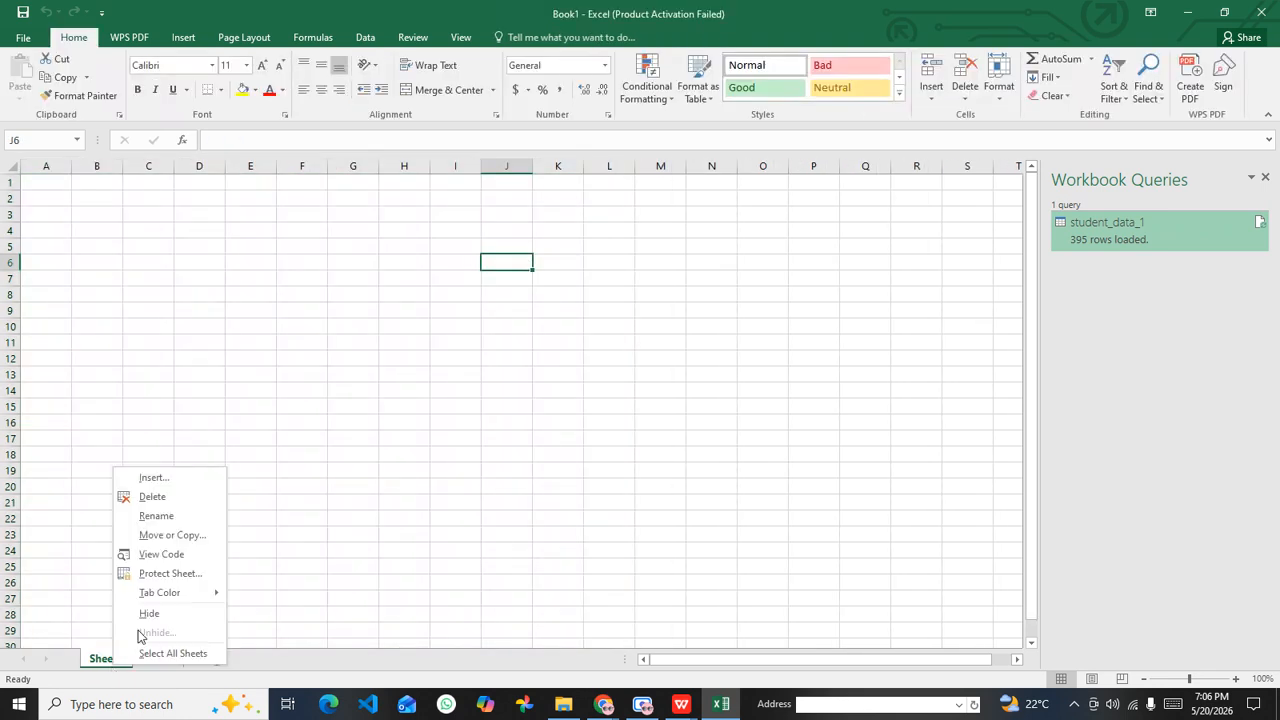
left_click(156, 496)
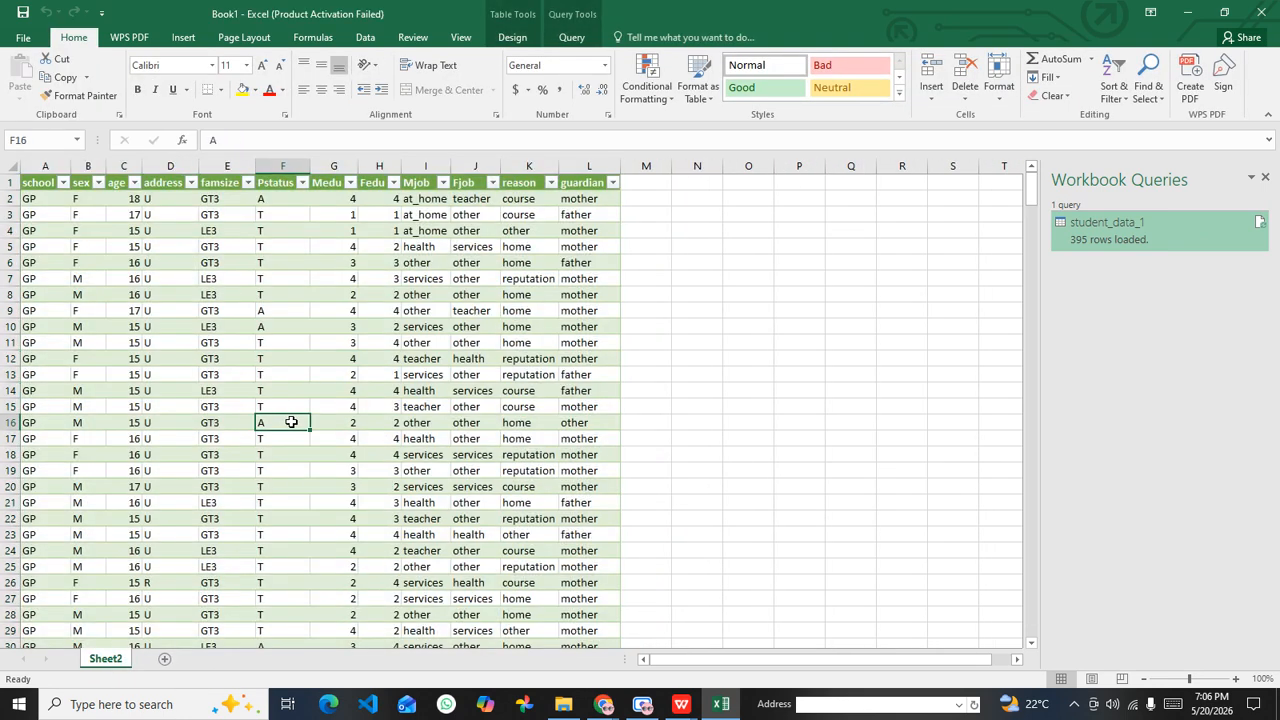
Step: Select the whole loaded student_data_1 table, open it in the Power Query Editor and expand the list of queries
left_click(276, 252)
left_click(334, 266)
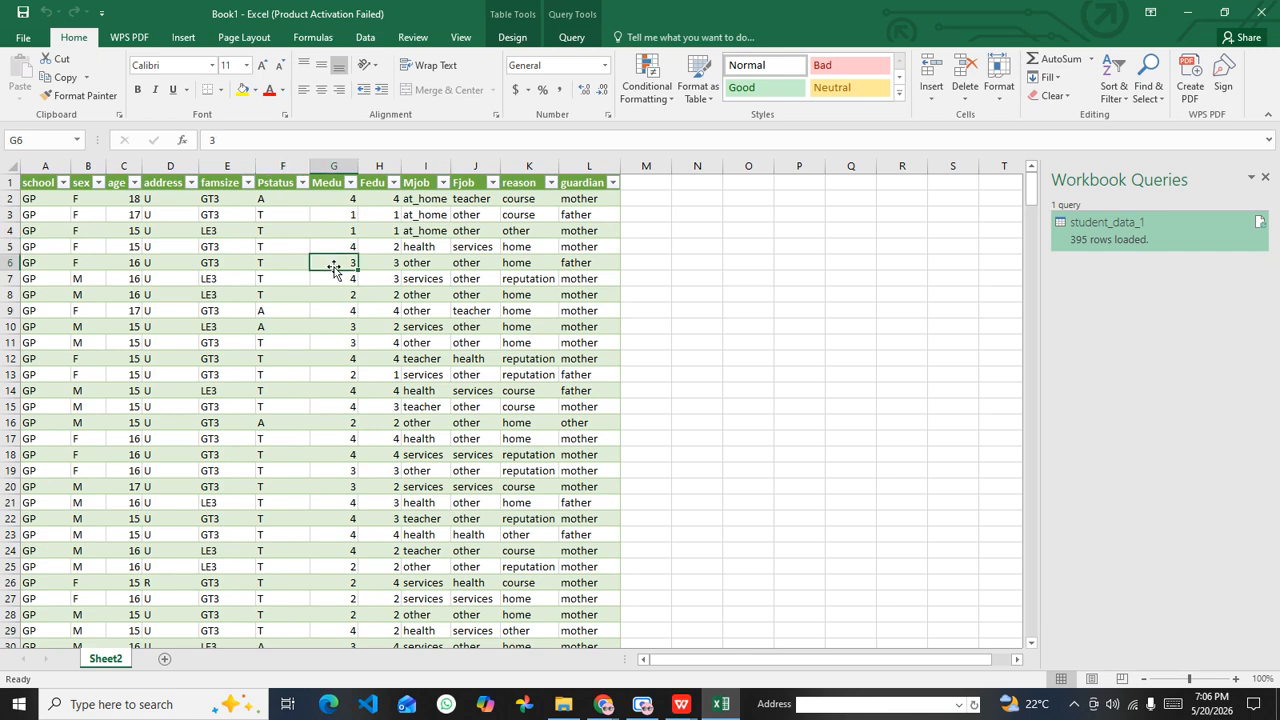
key("ctrl+a")
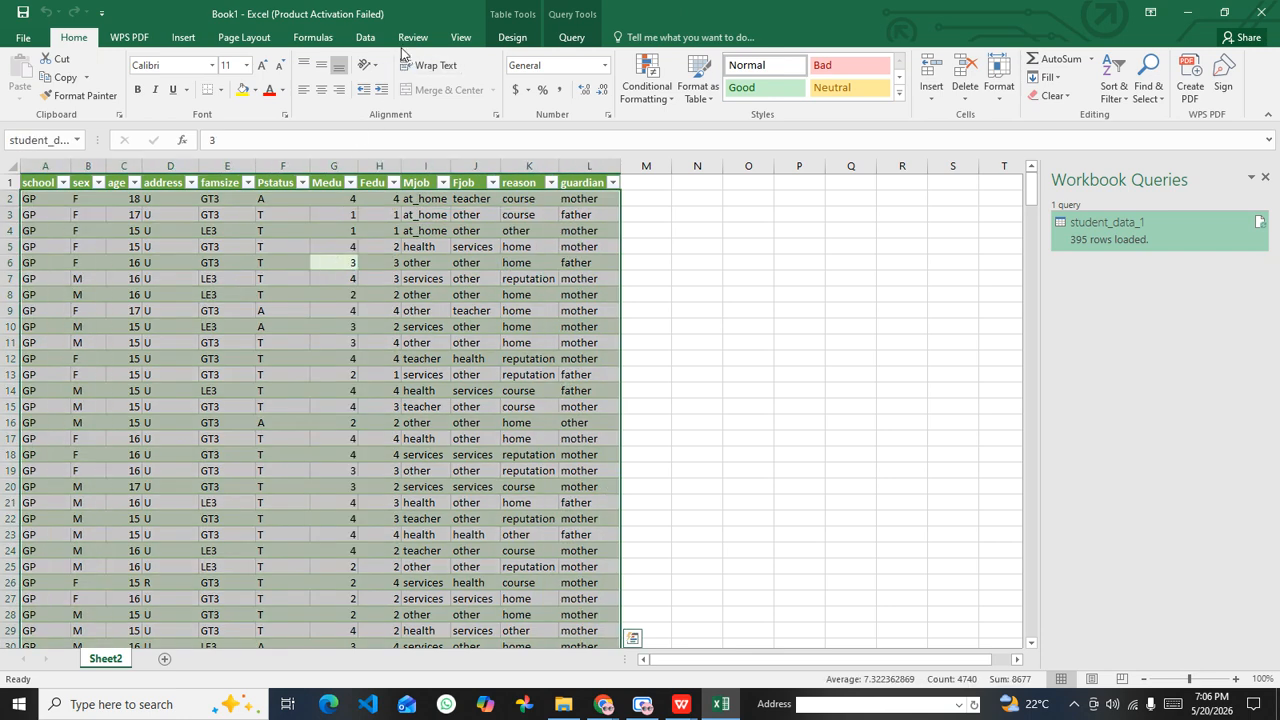
left_click(365, 37)
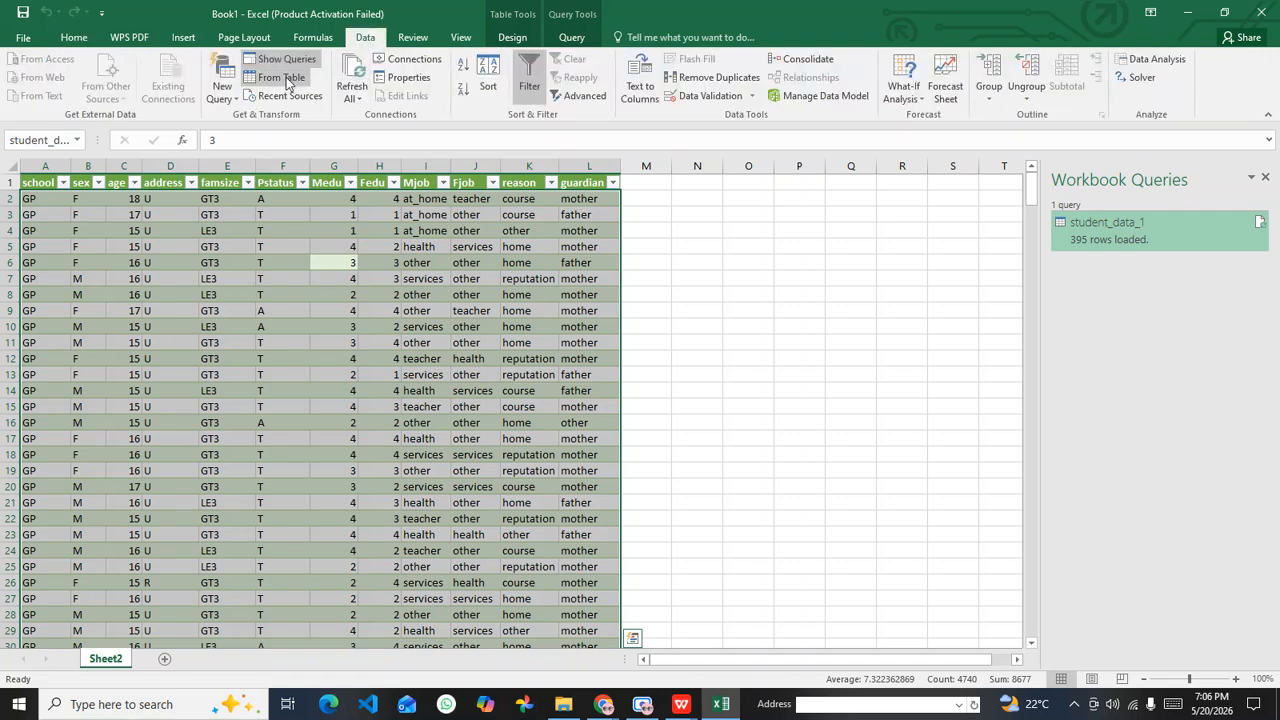
left_click(287, 79)
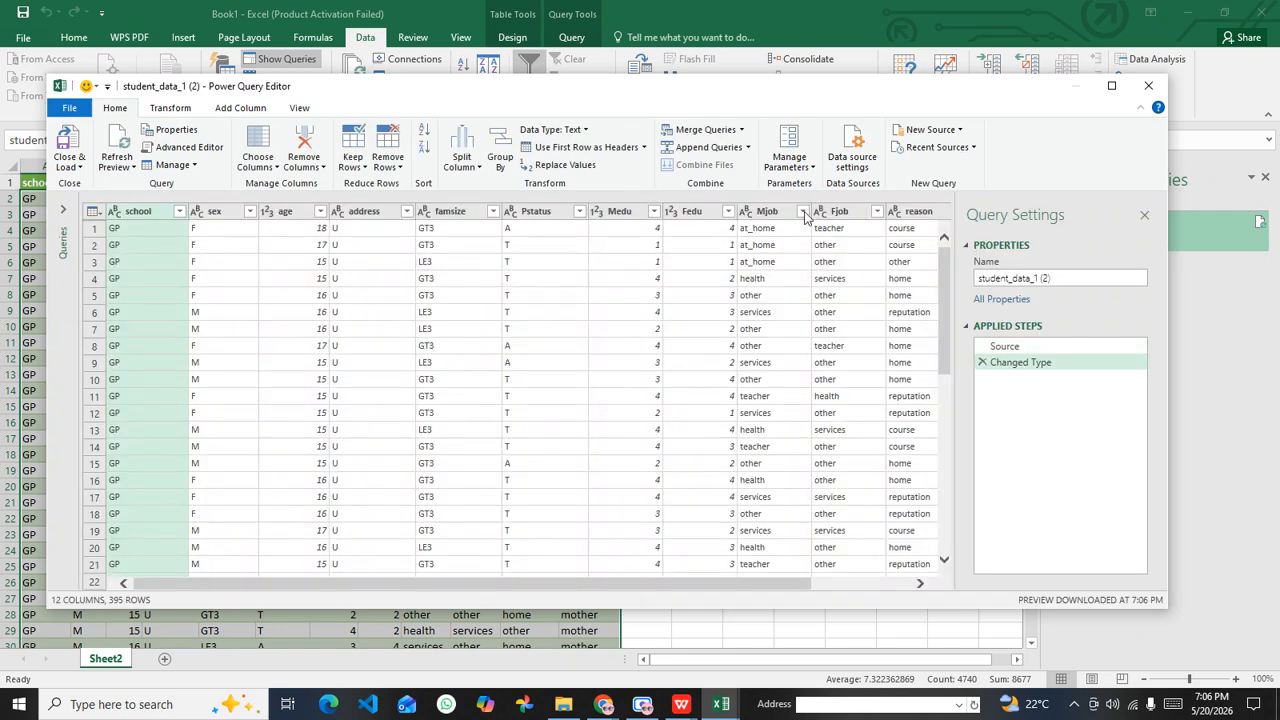
left_click(63, 210)
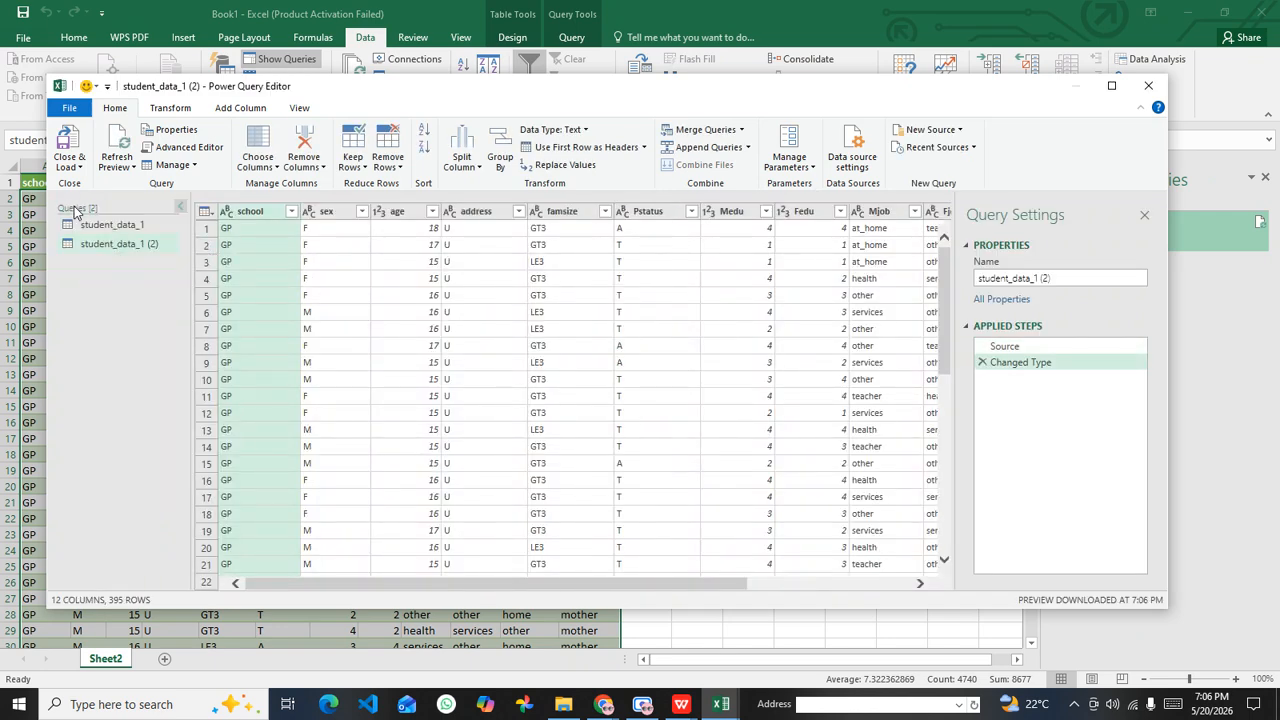
Step: Delete the duplicate student_data_1 (2) query and select the original student_data_1 query
left_click(140, 226)
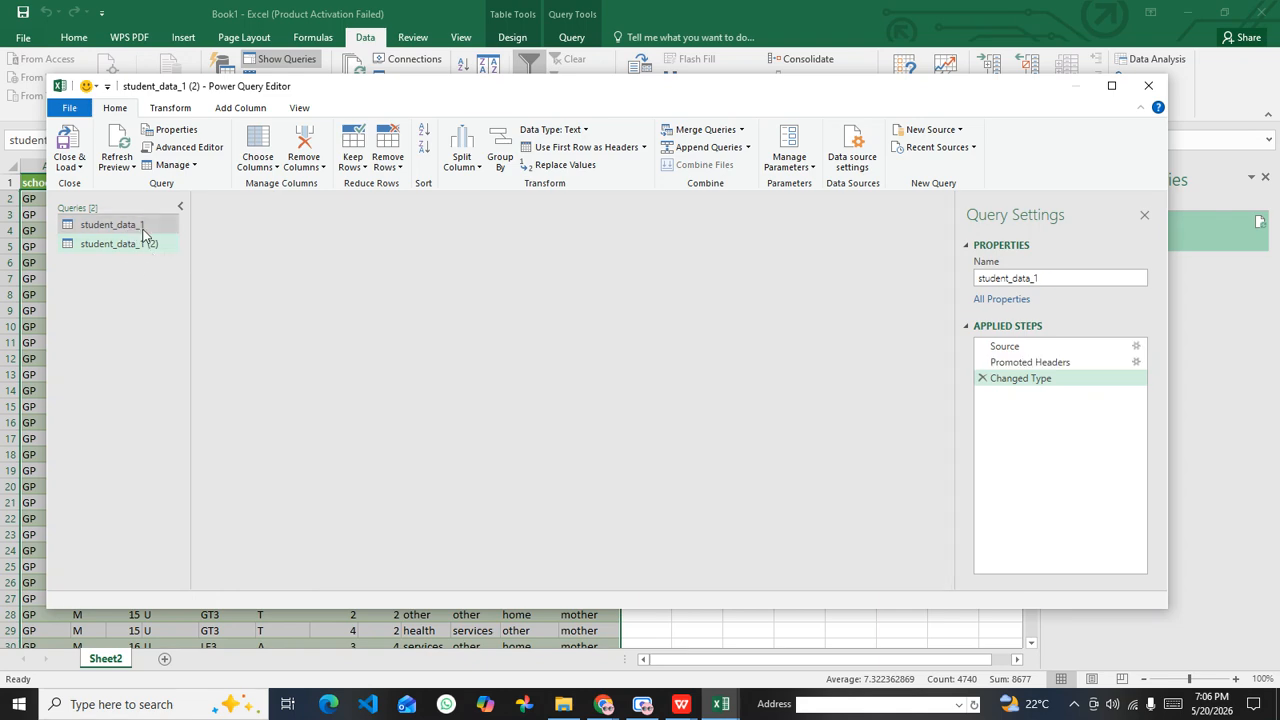
left_click(145, 245)
right_click(145, 245)
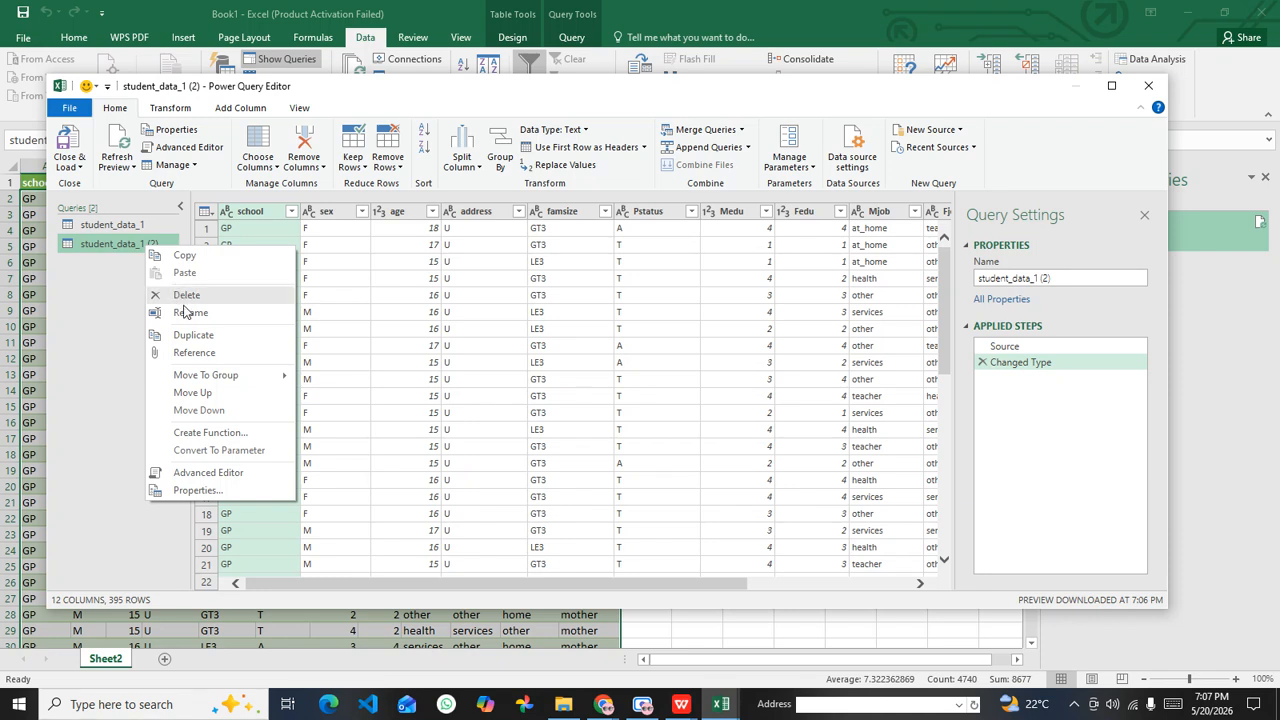
left_click(214, 295)
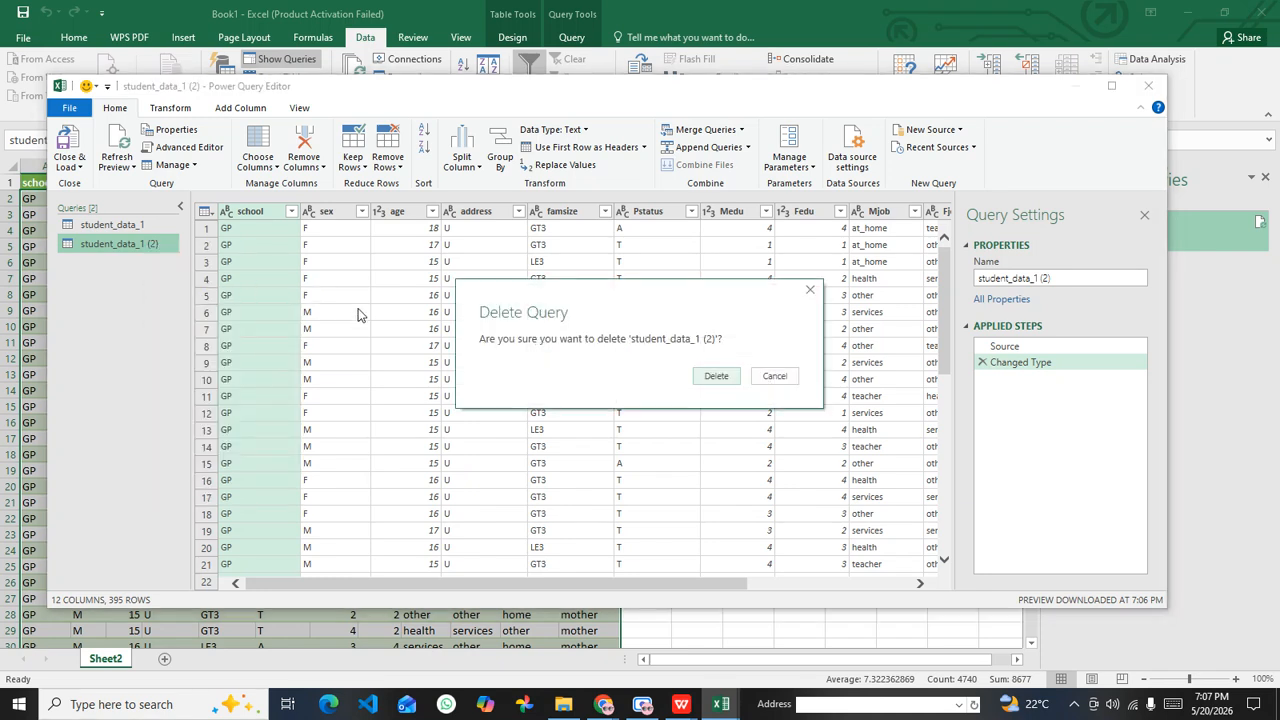
left_click(718, 374)
left_click(132, 228)
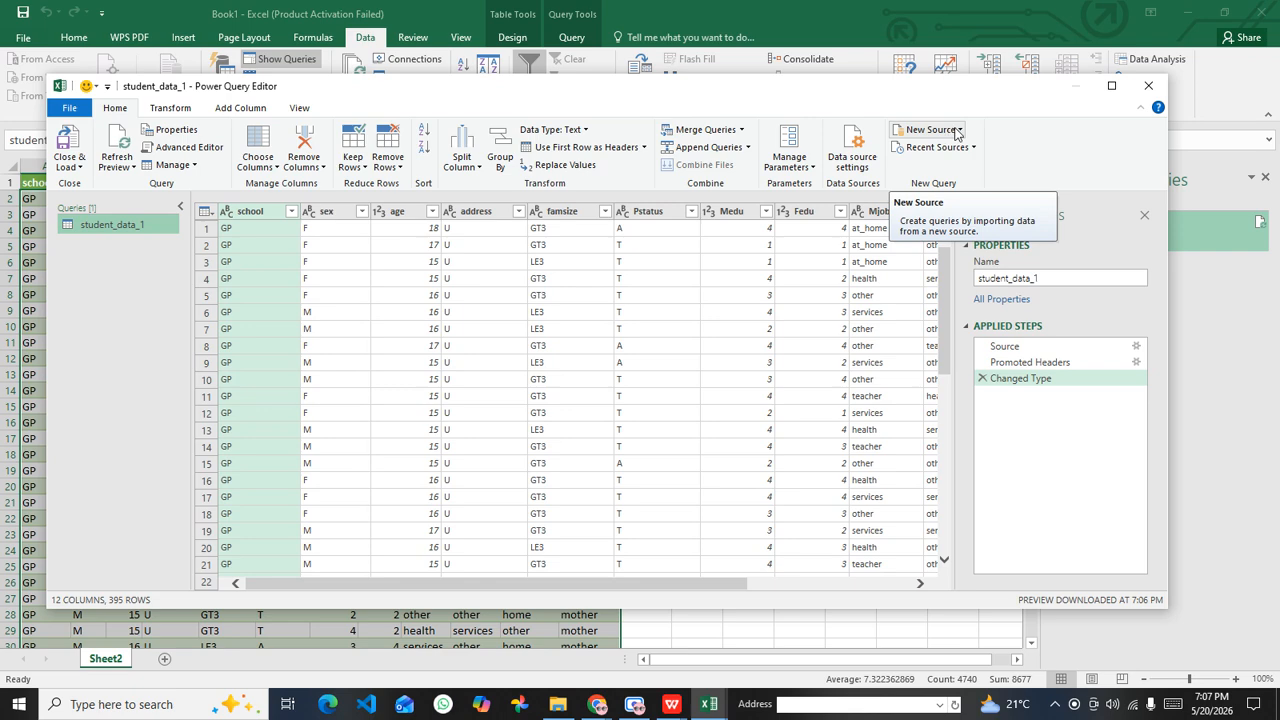
left_click(950, 131)
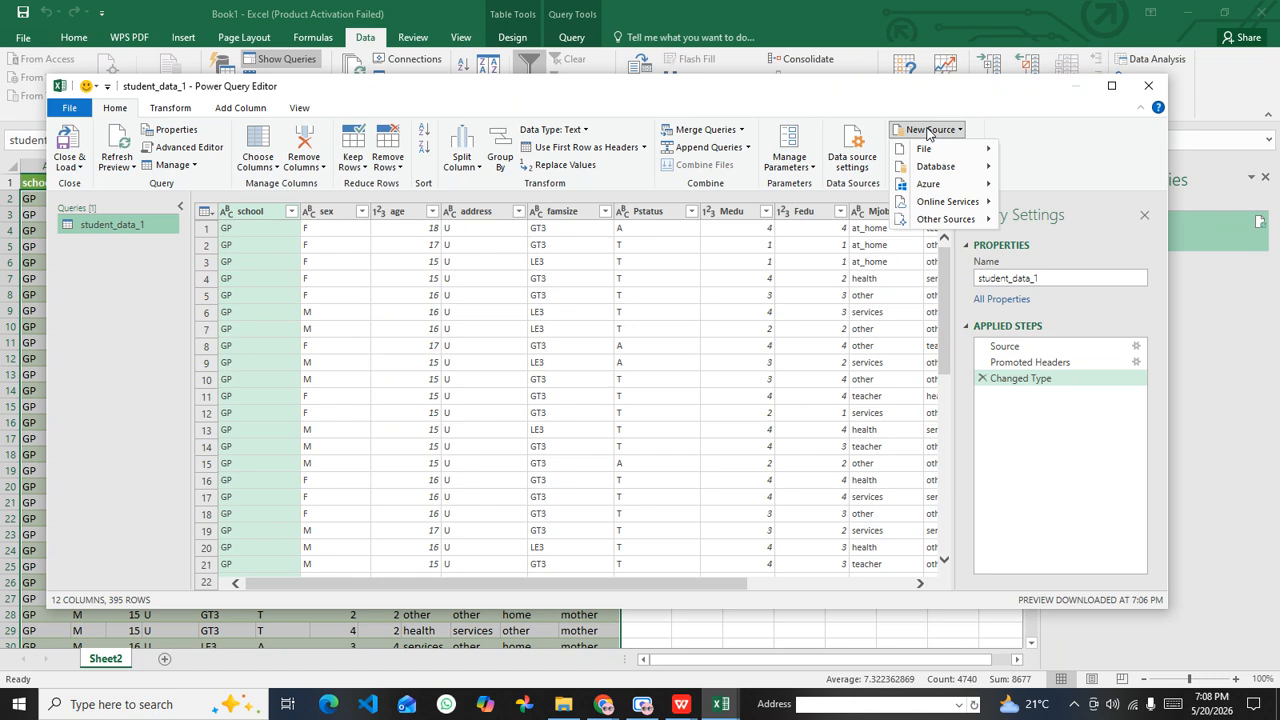
left_click(928, 132)
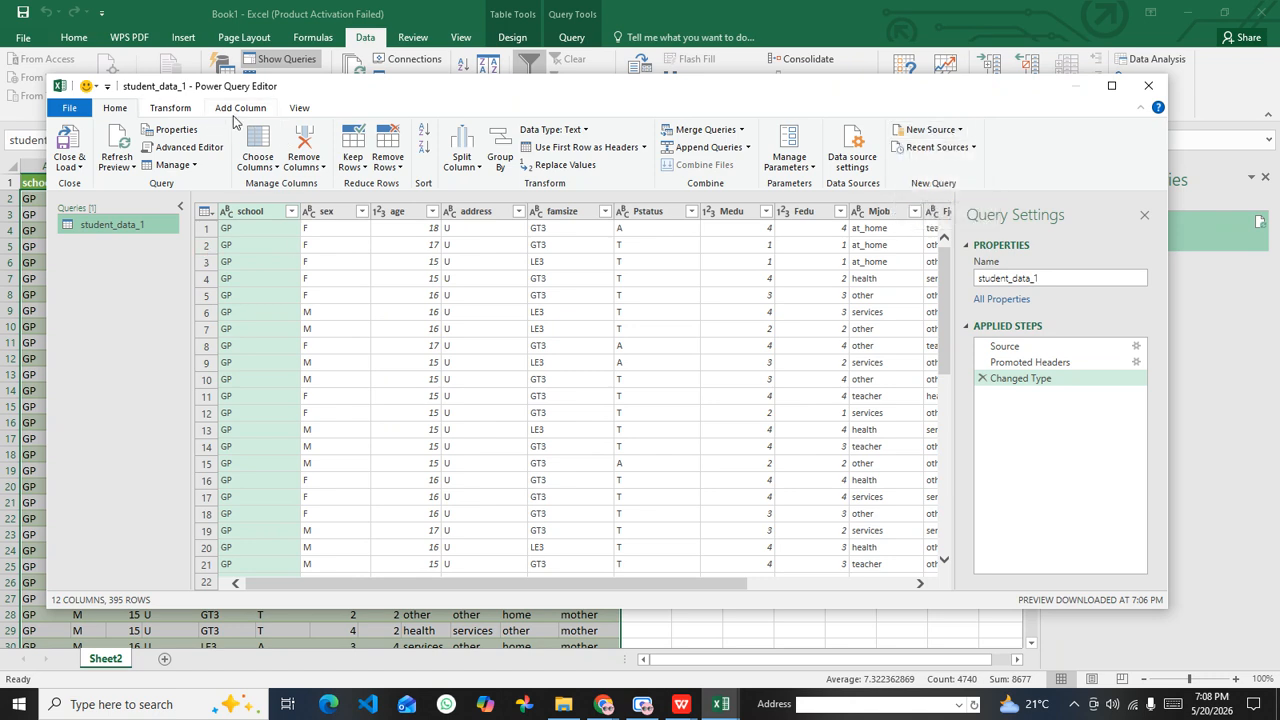
left_click(942, 134)
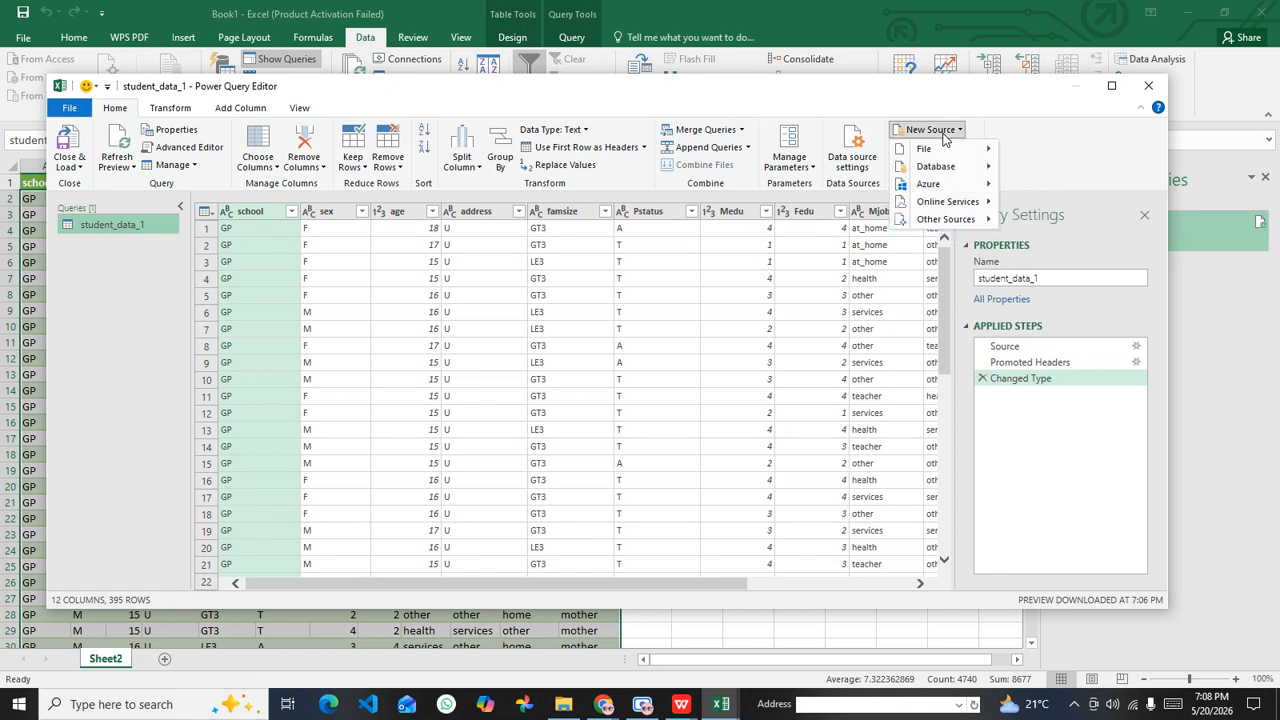
mouse_move(938, 150)
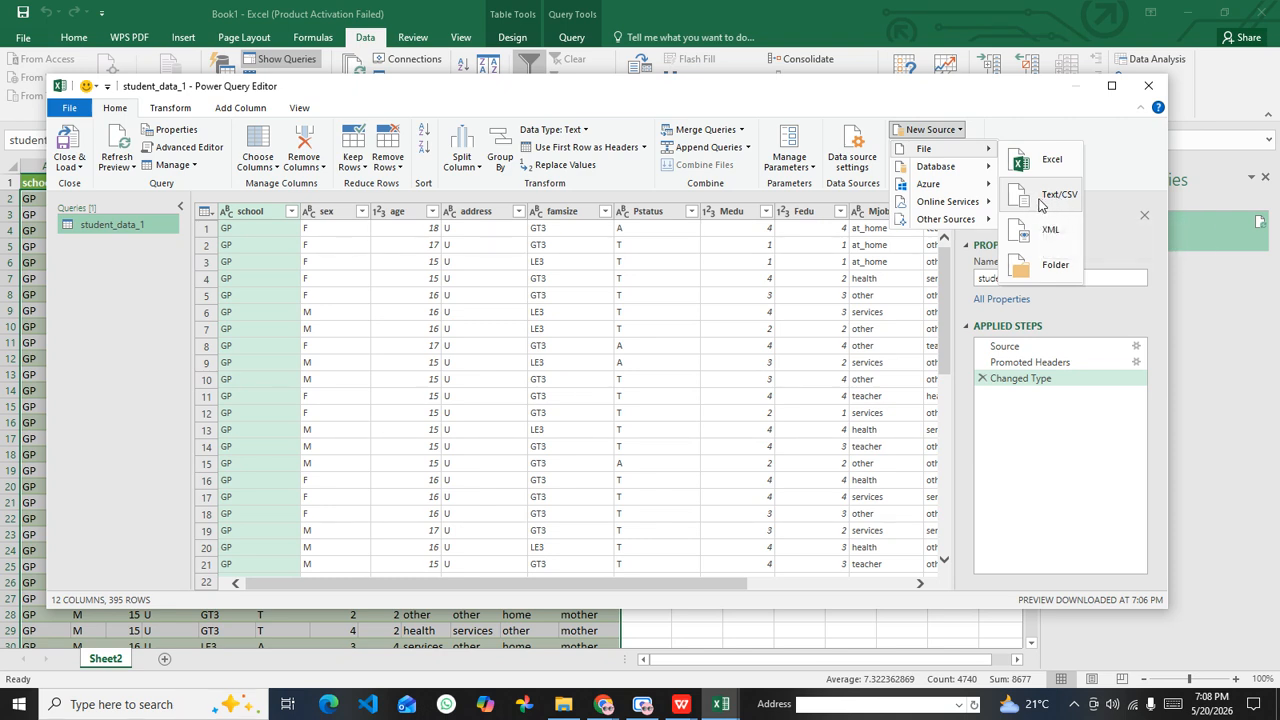
left_click(947, 134)
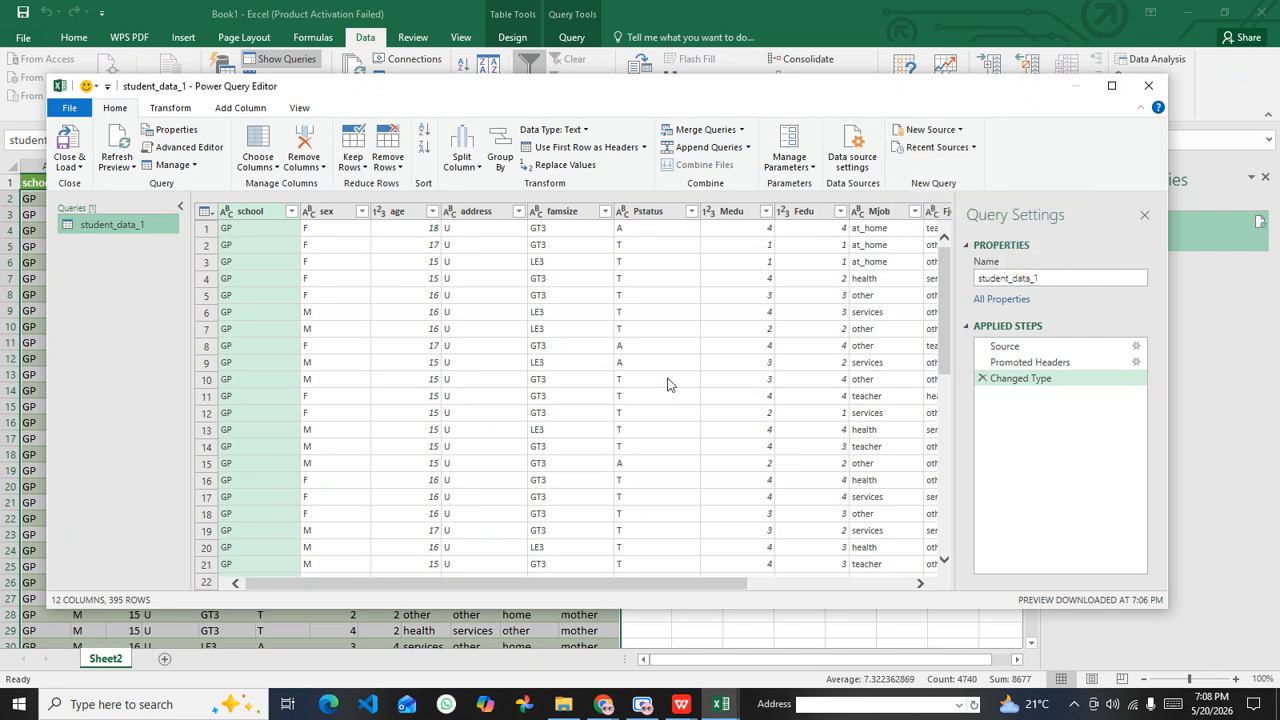
Step: Start a new Text/CSV source and select student_data_2.csv in the DataSets folder under DATA SCIENCE AND ANALYSIS on the Desktop
left_click(945, 134)
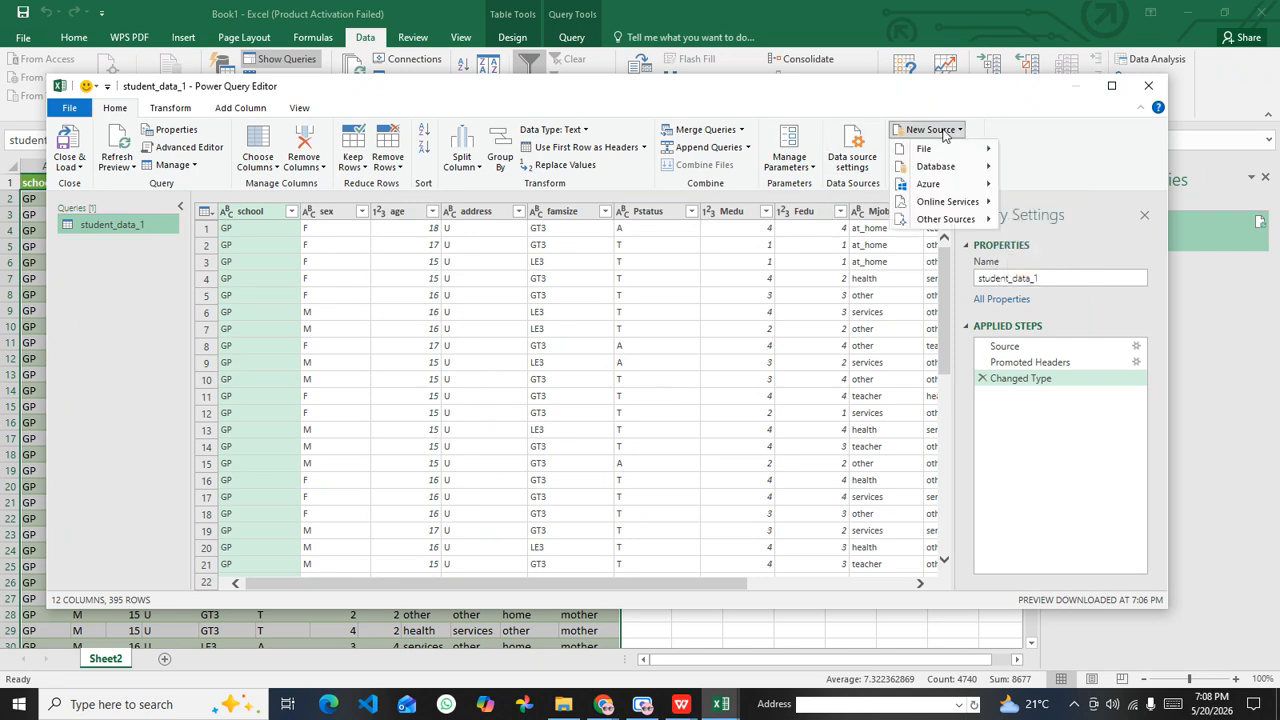
mouse_move(943, 151)
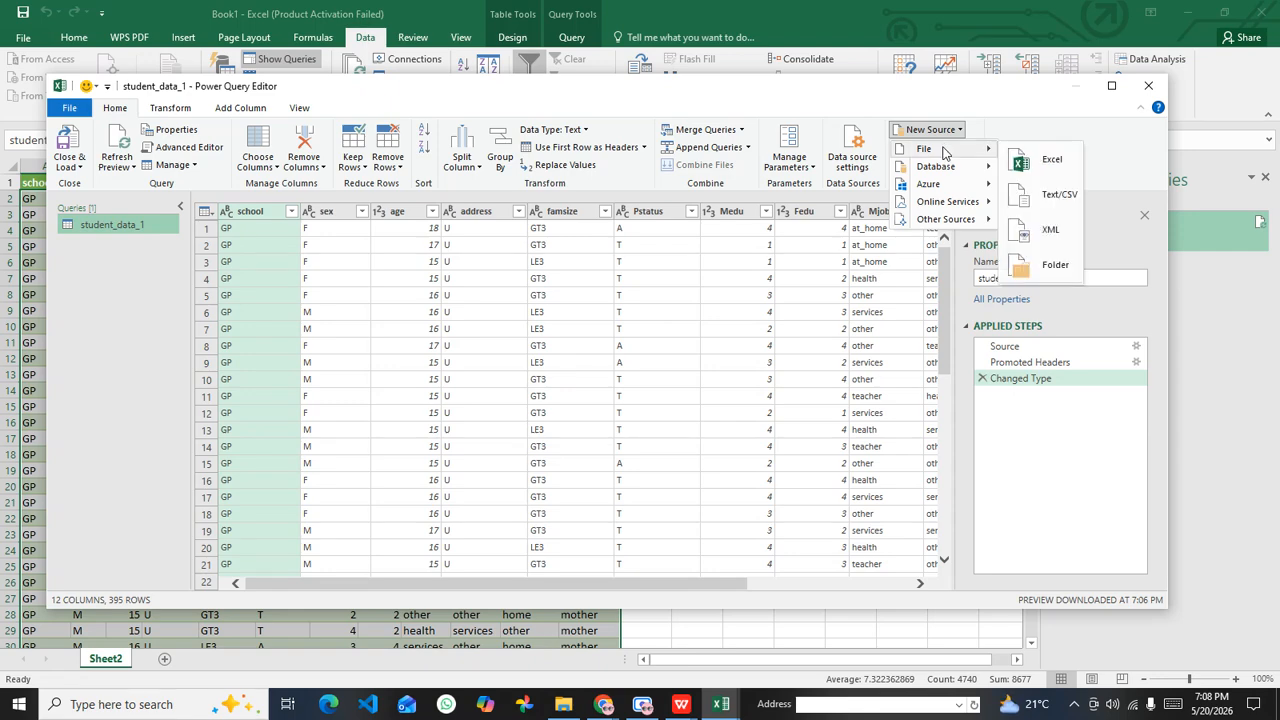
left_click(1061, 201)
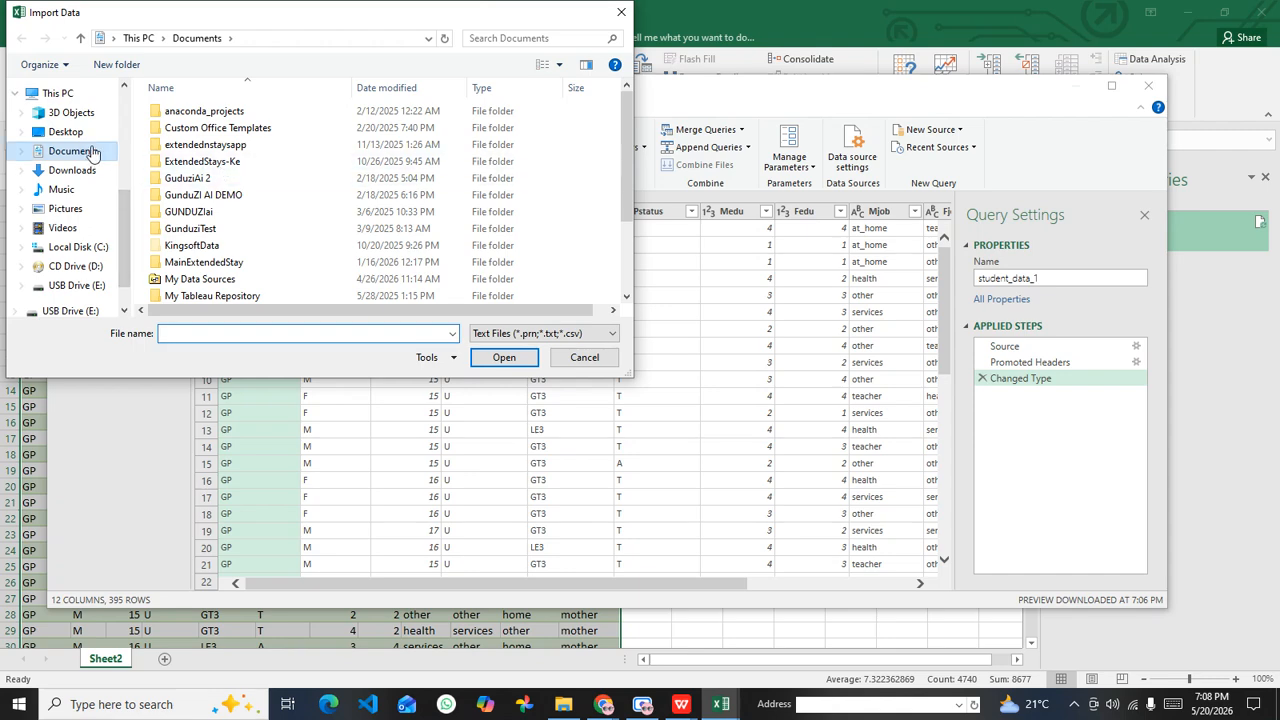
left_click(80, 134)
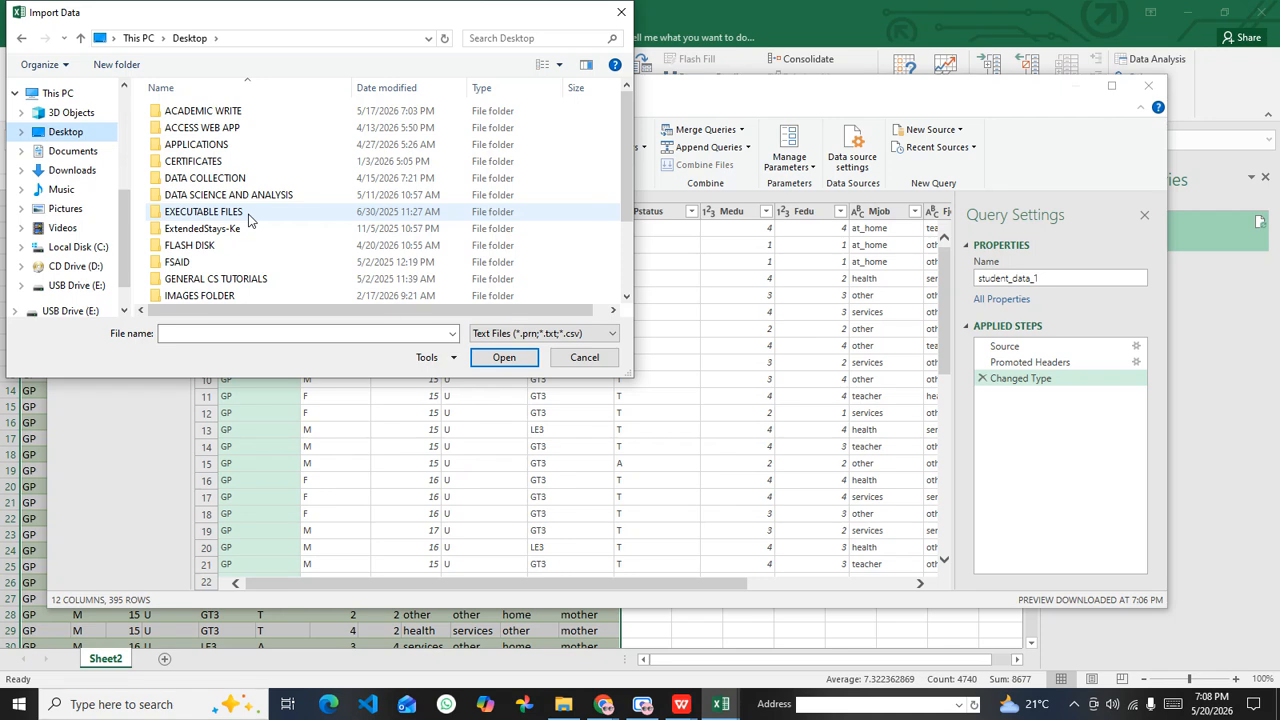
left_click(254, 198)
double_click(254, 198)
double_click(205, 163)
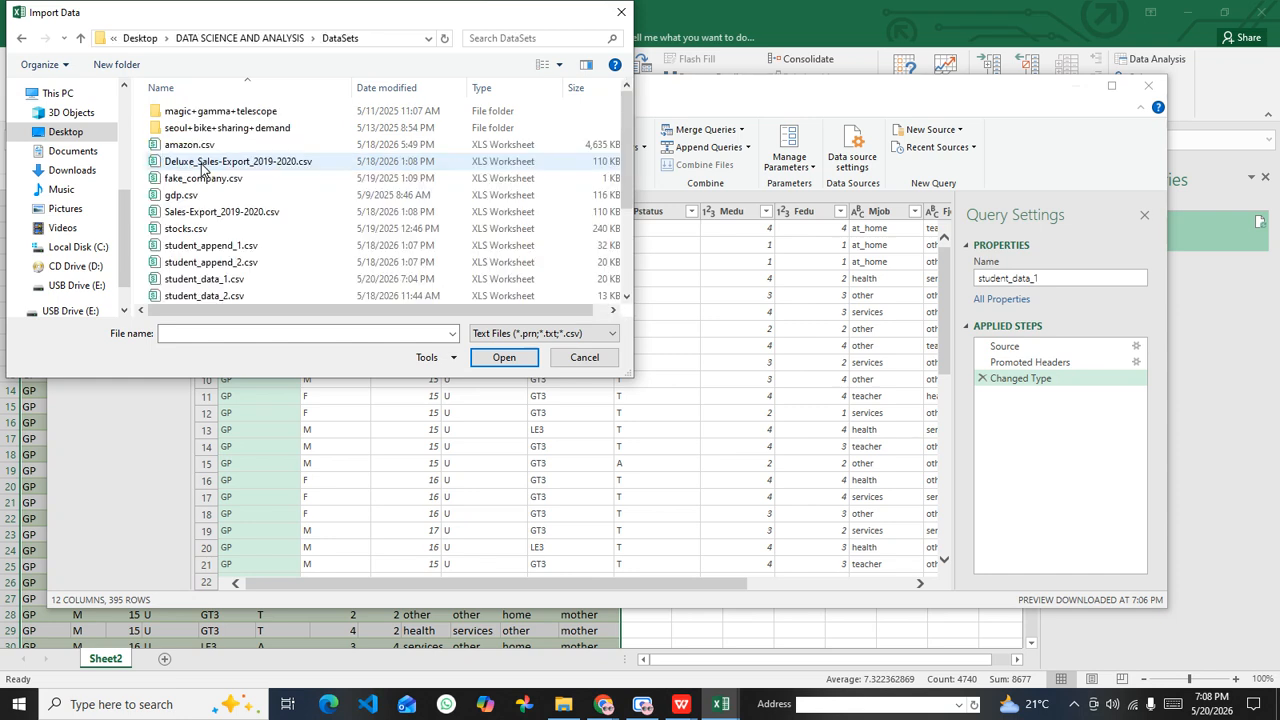
scroll(205, 163, "down", 1)
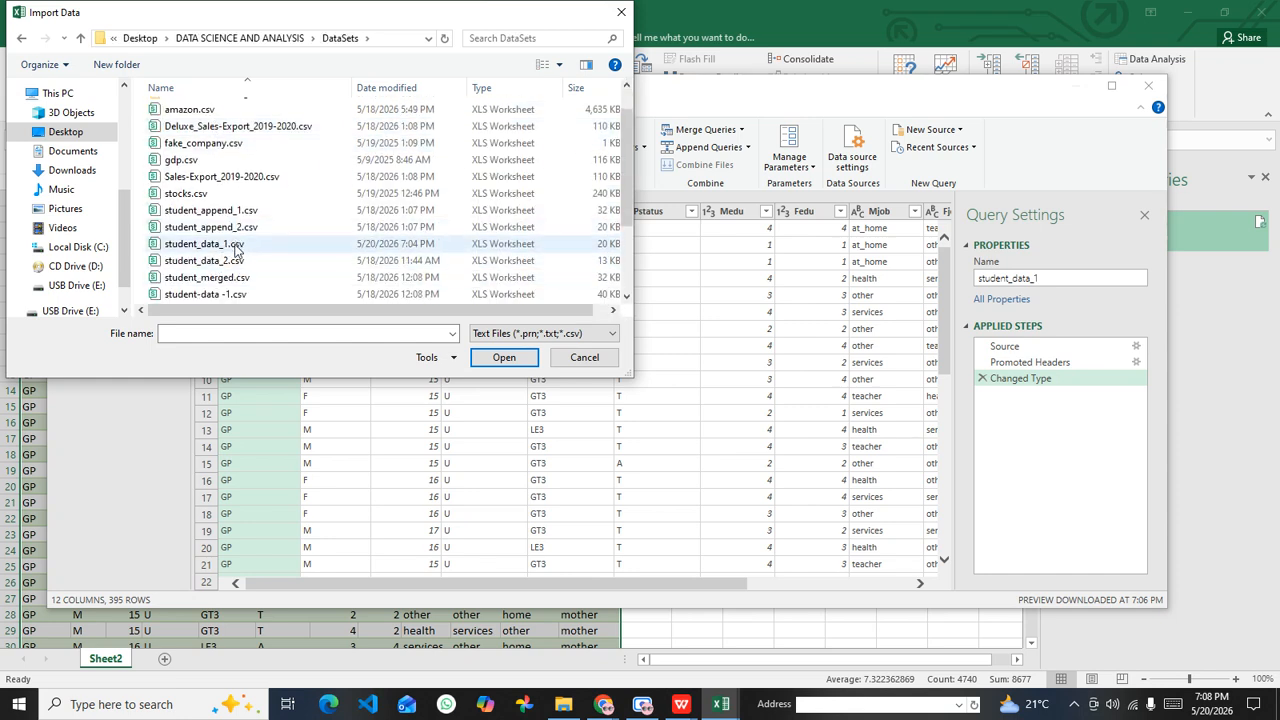
scroll(225, 230, "down", 1)
left_click(222, 211)
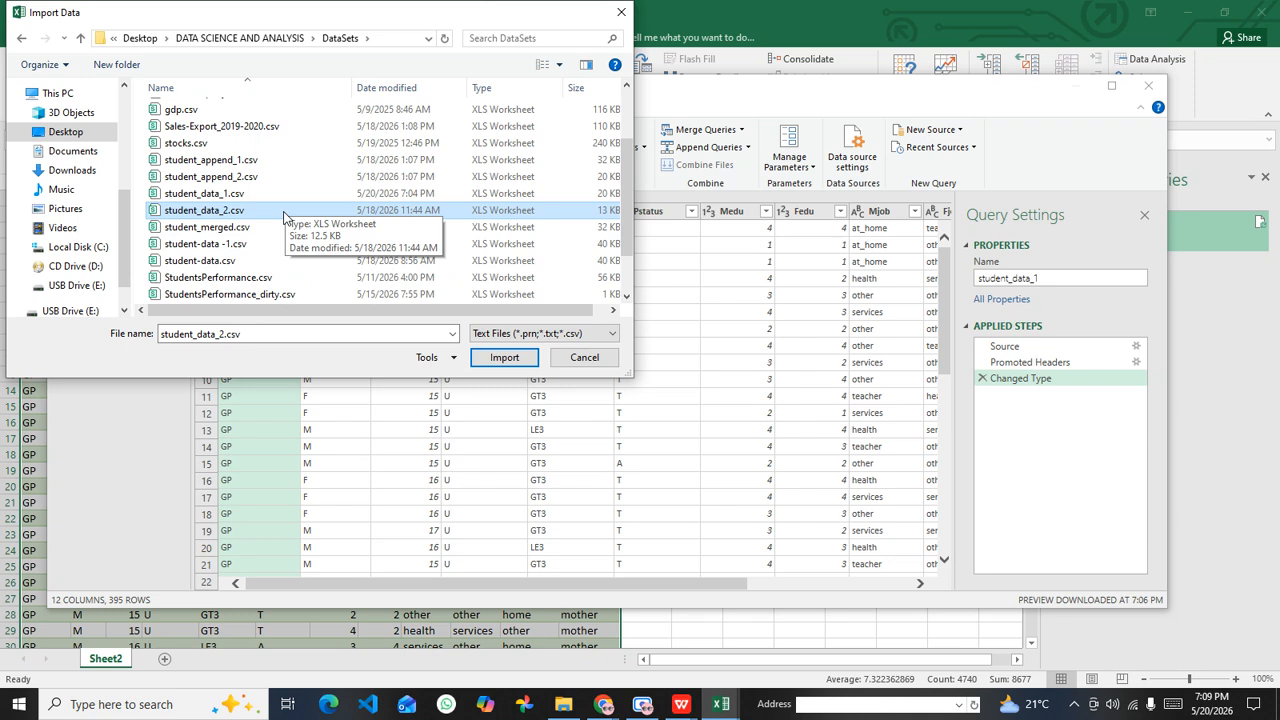
Step: Switch to Chrome and show the Google Meet call
left_click(612, 708)
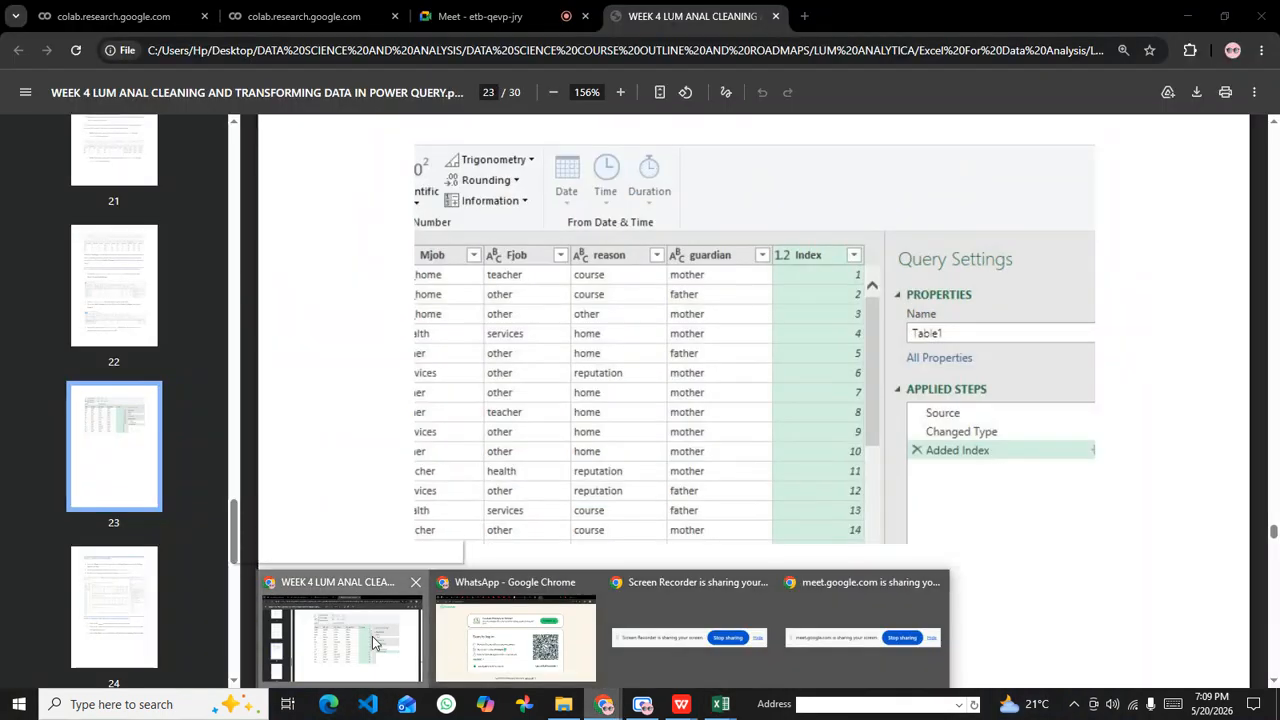
left_click(373, 642)
left_click(482, 16)
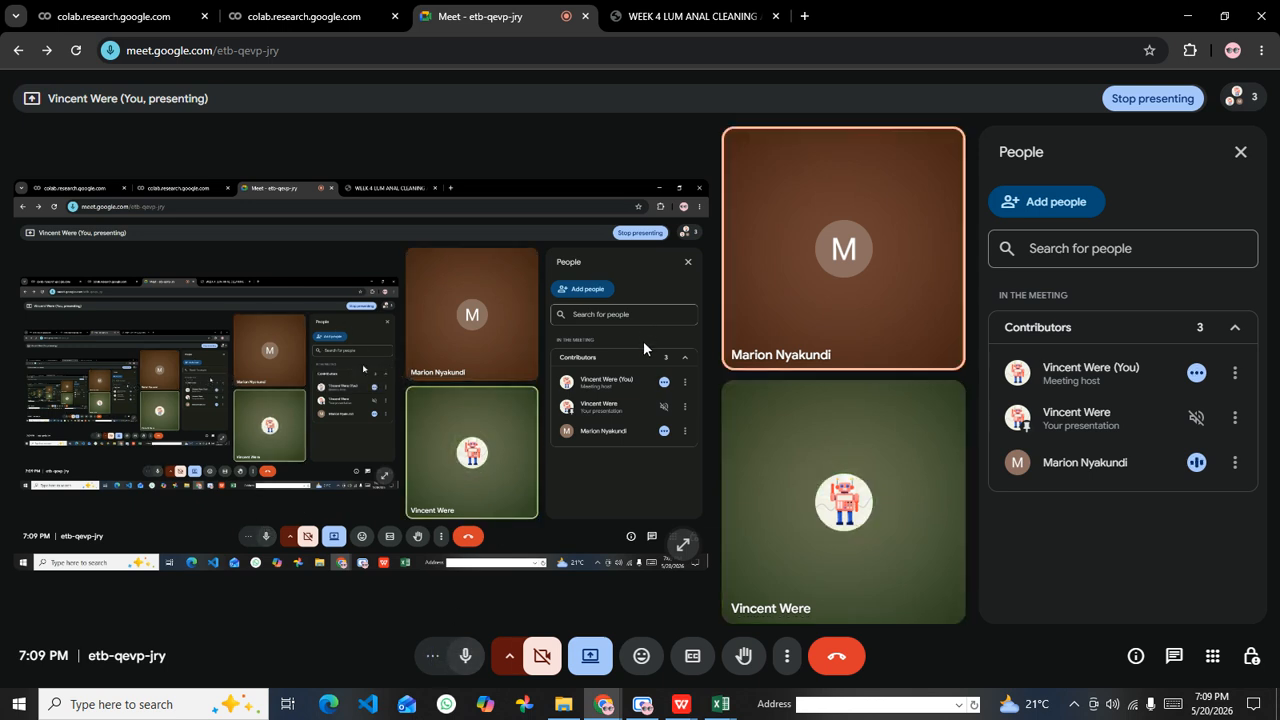
Step: Switch back to Excel and import student_data_2.csv as a second query with the default comma-delimited settings
mouse_move(720, 700)
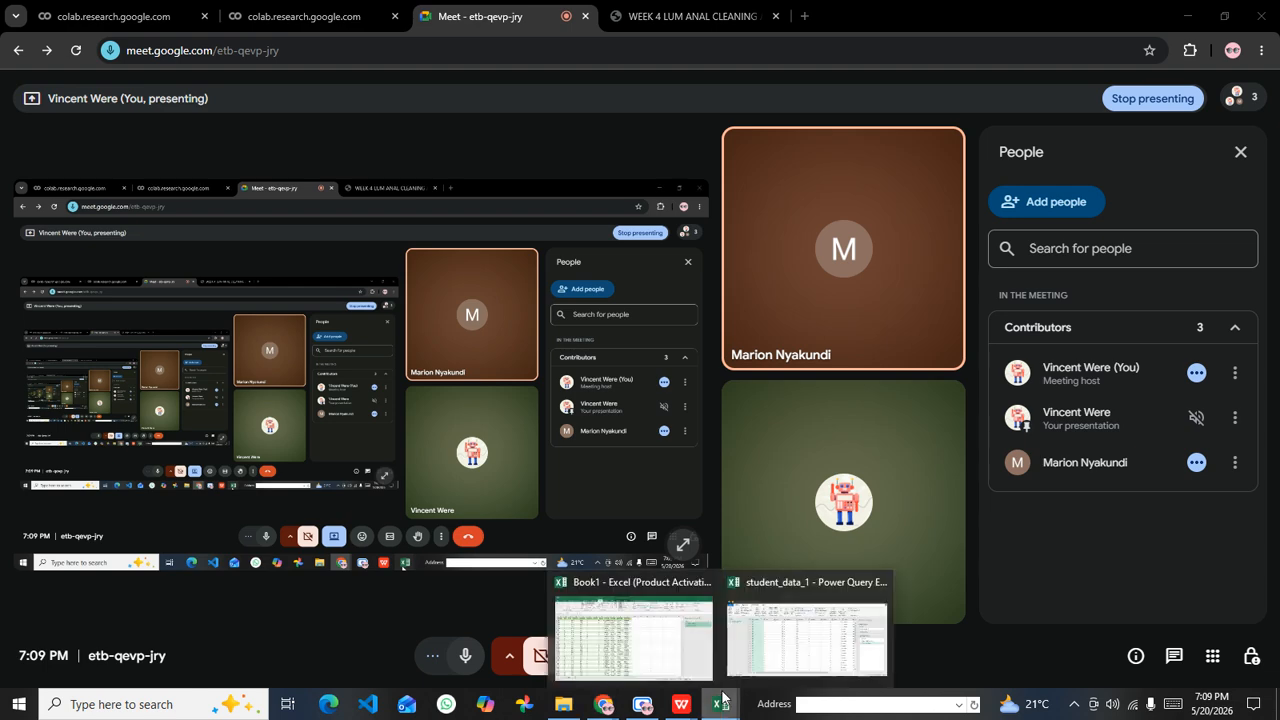
left_click(785, 631)
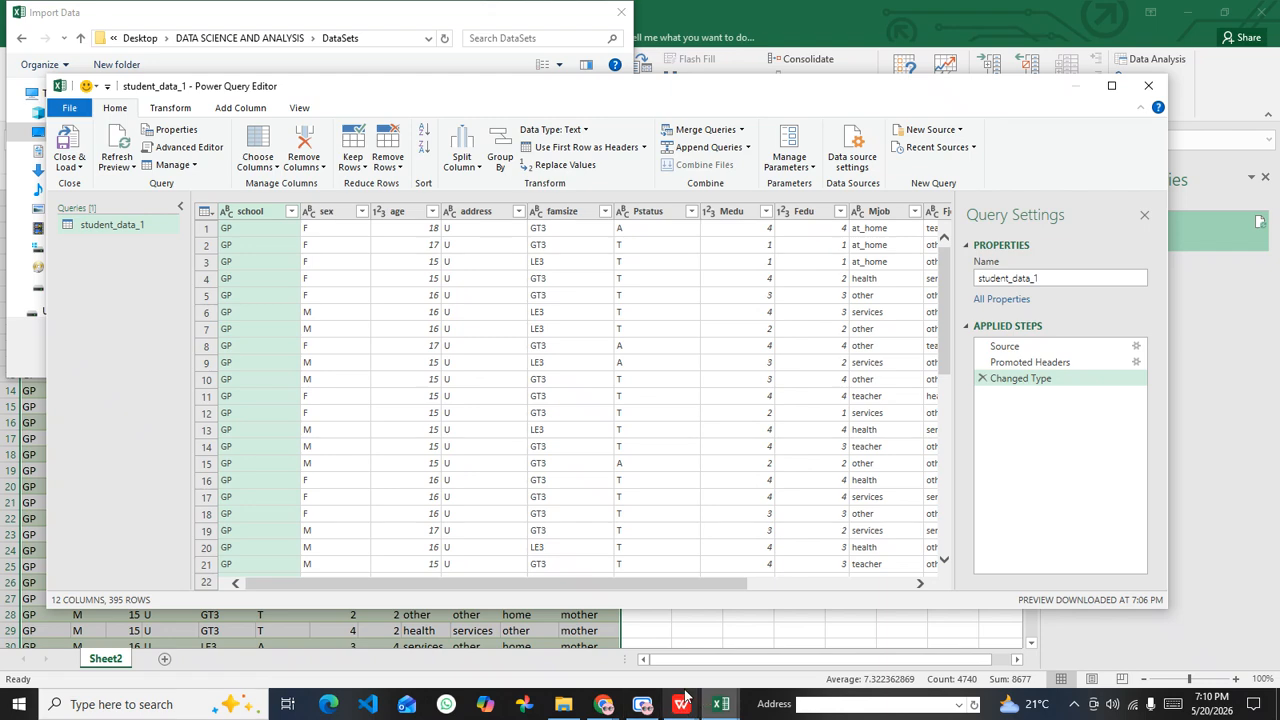
left_click(541, 8)
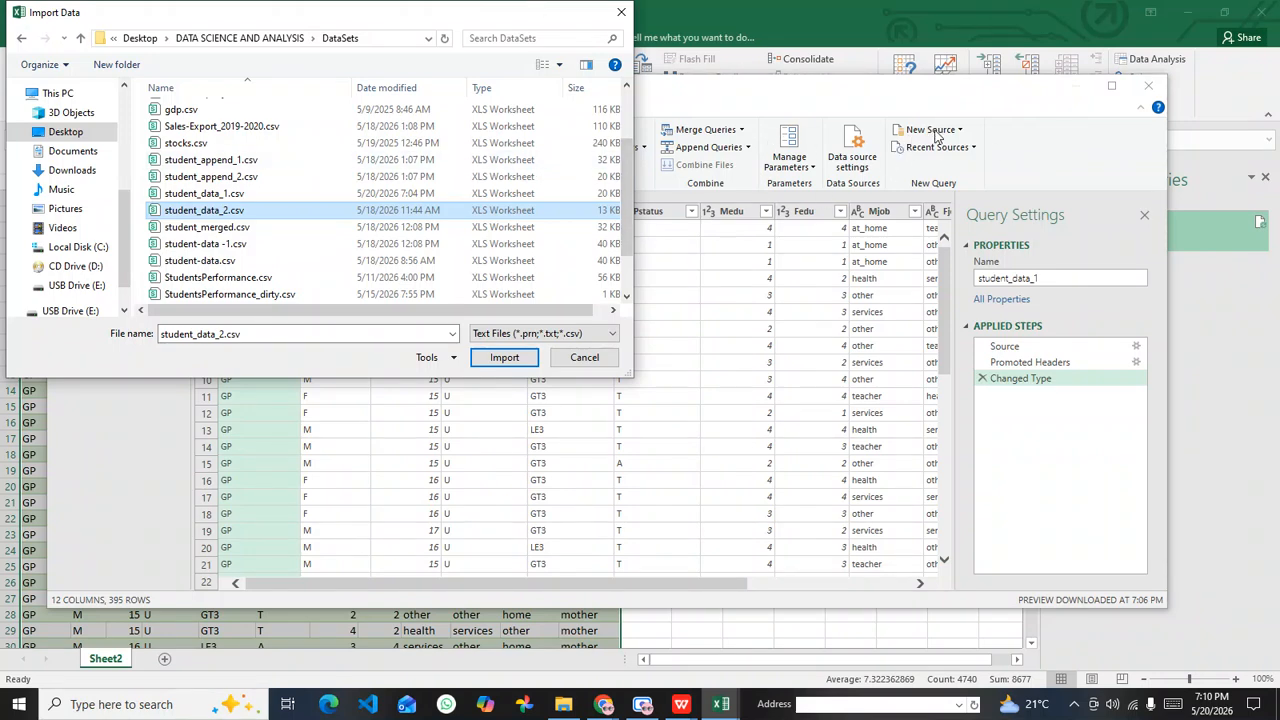
left_click(250, 227)
left_click(249, 211)
left_click(505, 358)
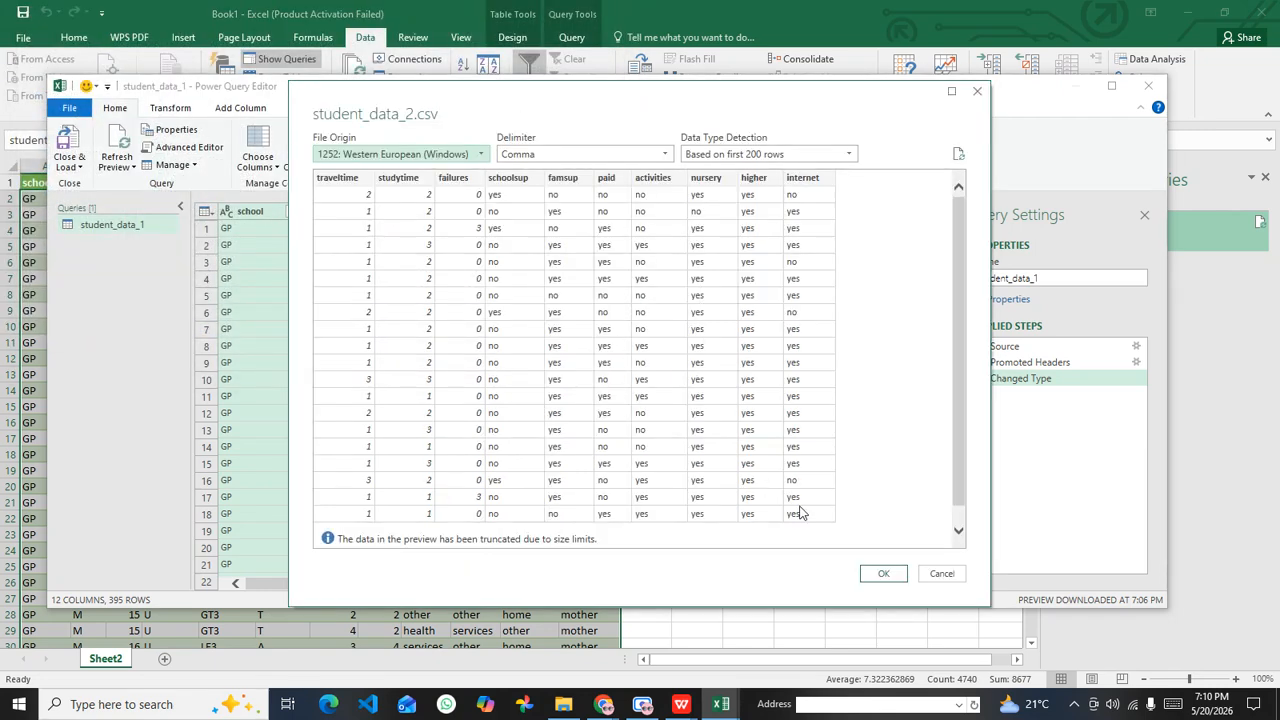
left_click(885, 578)
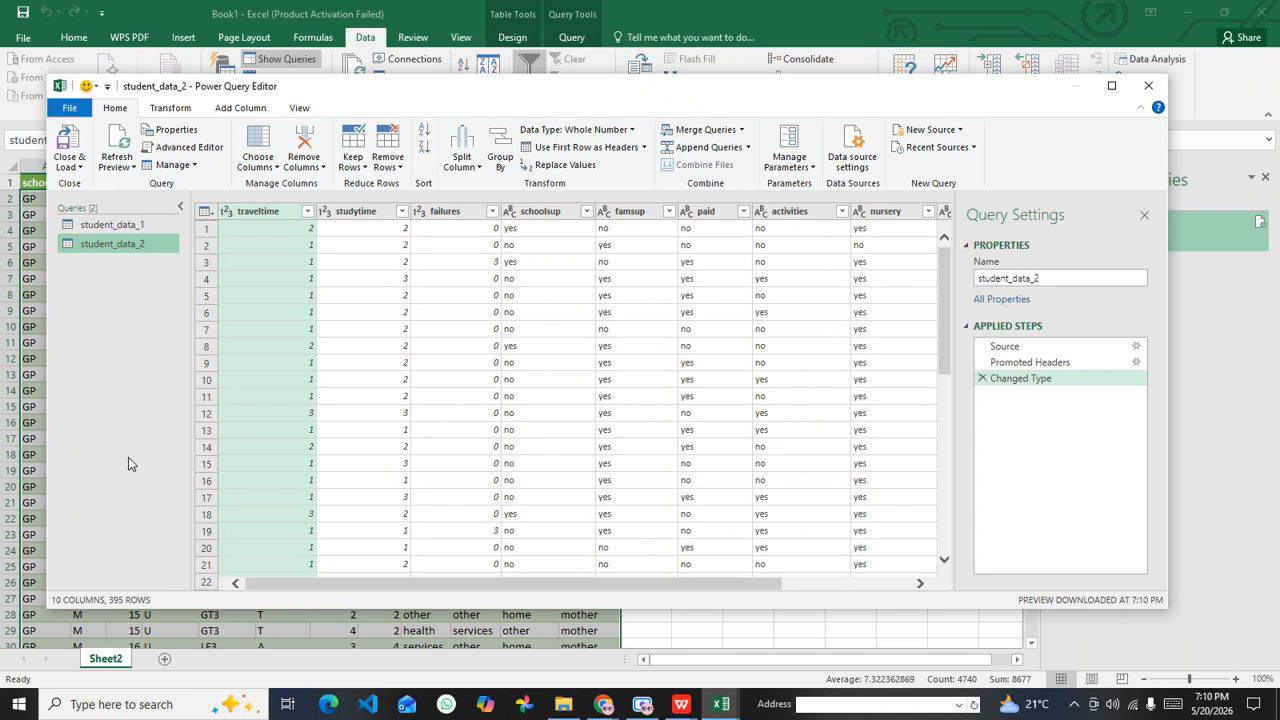
Step: Review the columns of the student_data_1 query from school to guardian
left_click(181, 208)
left_click(63, 210)
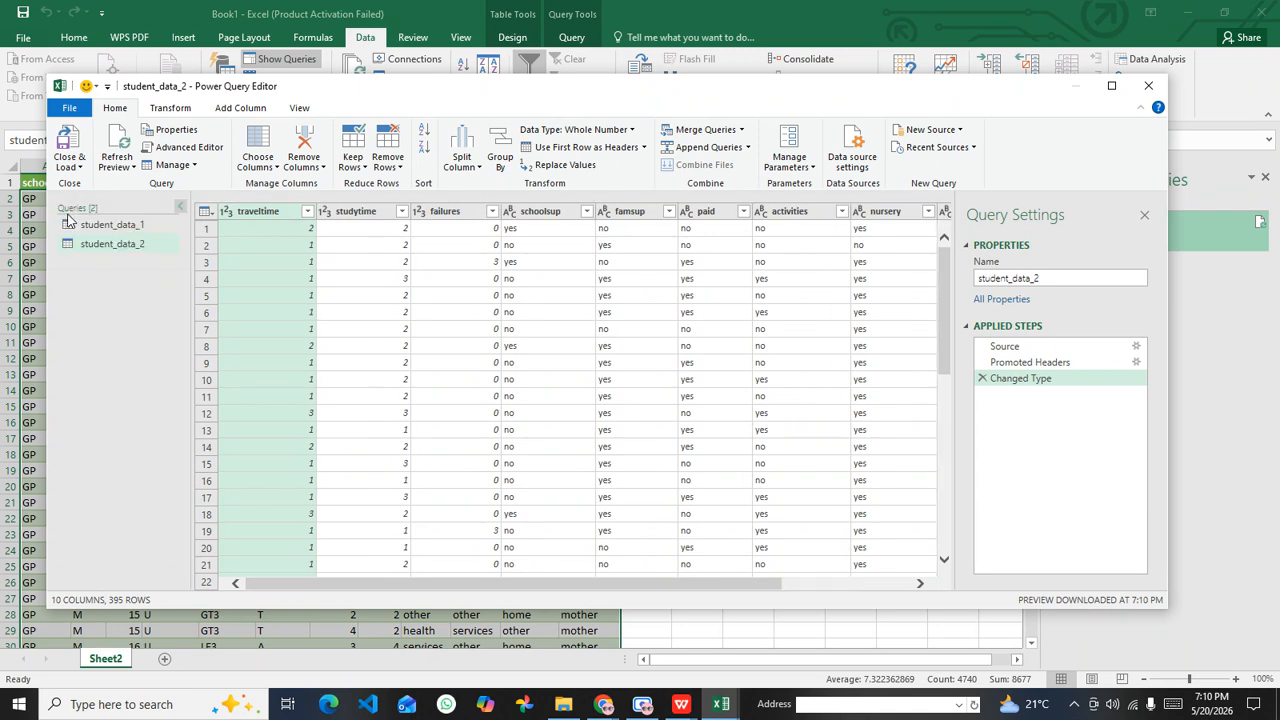
left_click(126, 227)
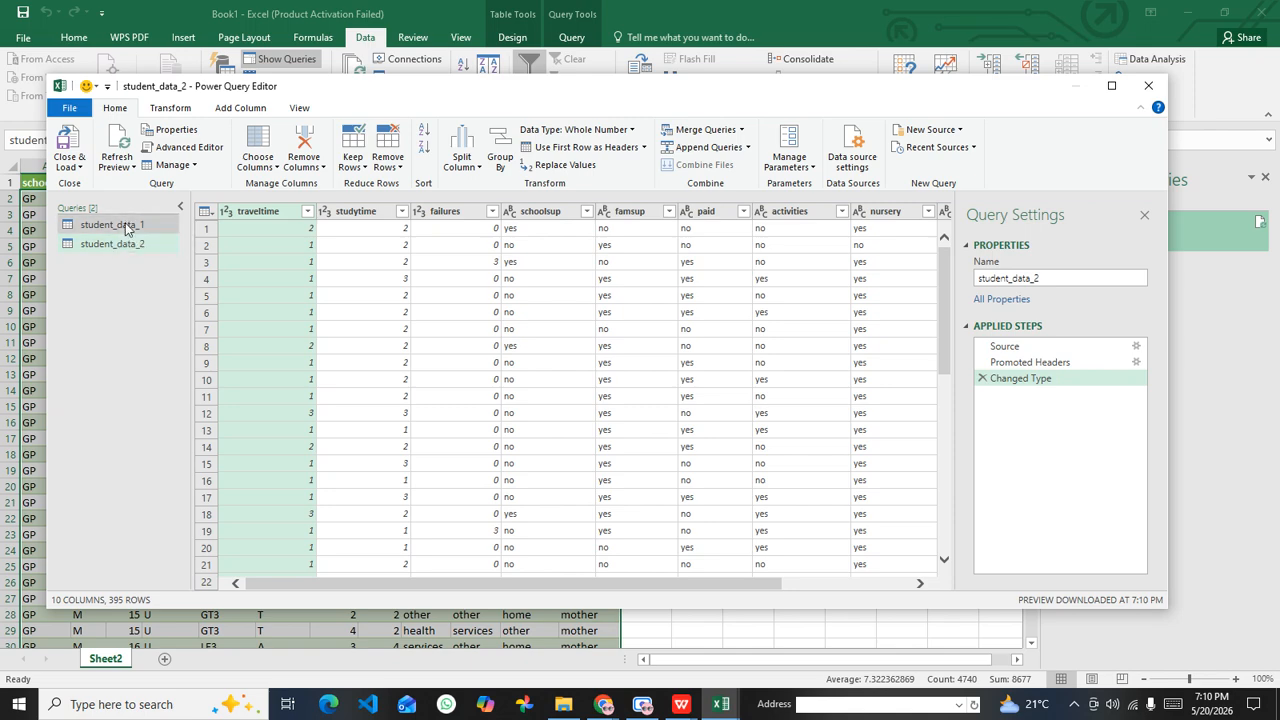
left_click_drag(441, 584, 820, 594)
left_click(884, 211)
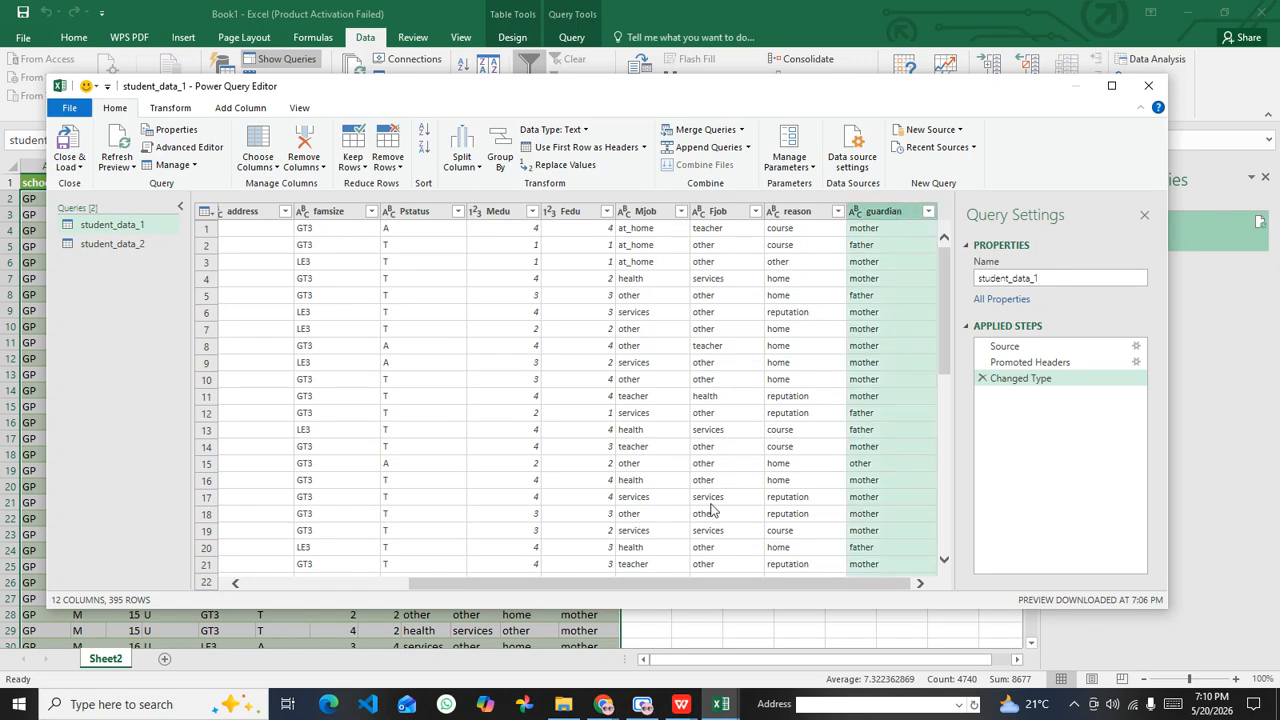
left_click_drag(640, 592, 270, 590)
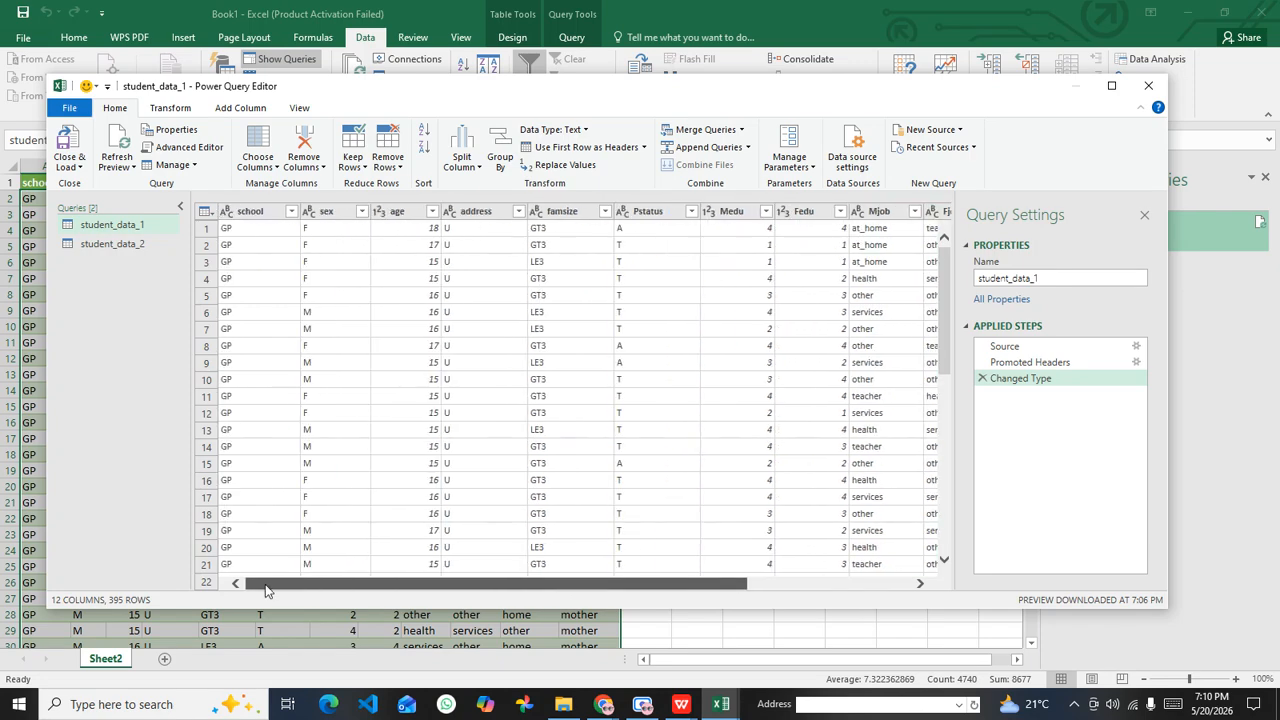
left_click(252, 213)
left_click_drag(459, 590, 640, 590)
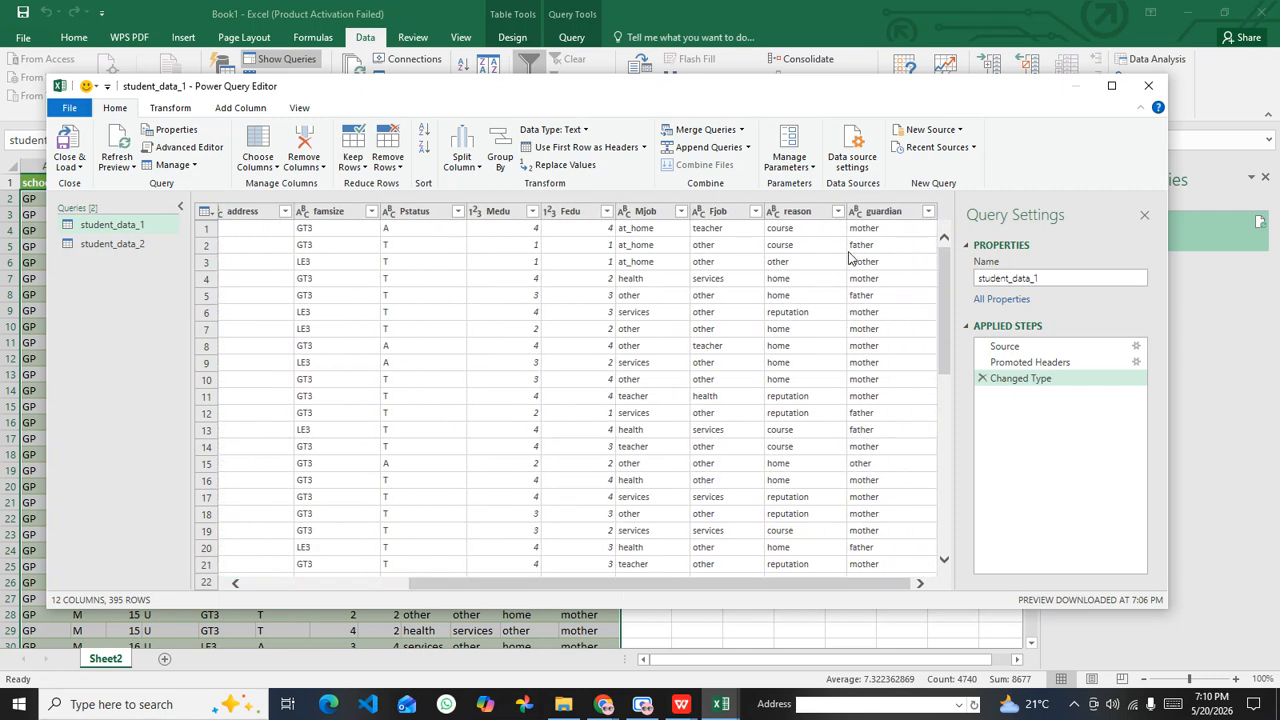
left_click(870, 216)
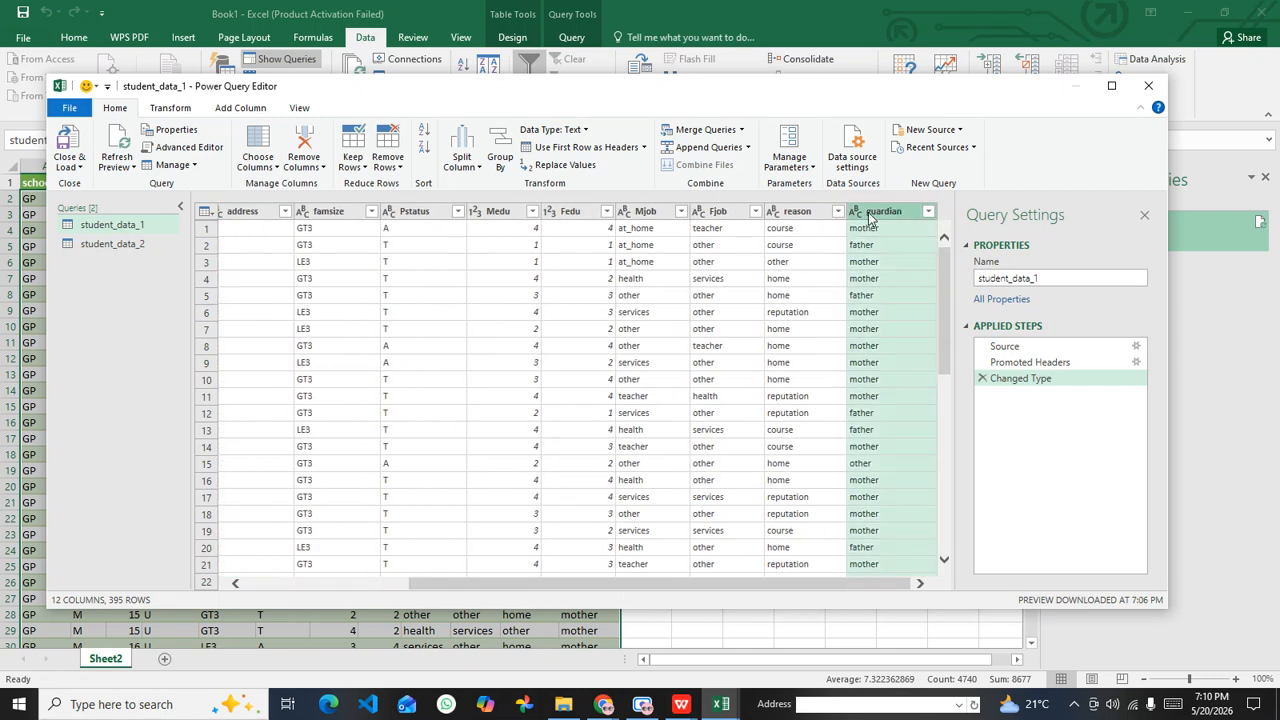
left_click_drag(529, 590, 337, 591)
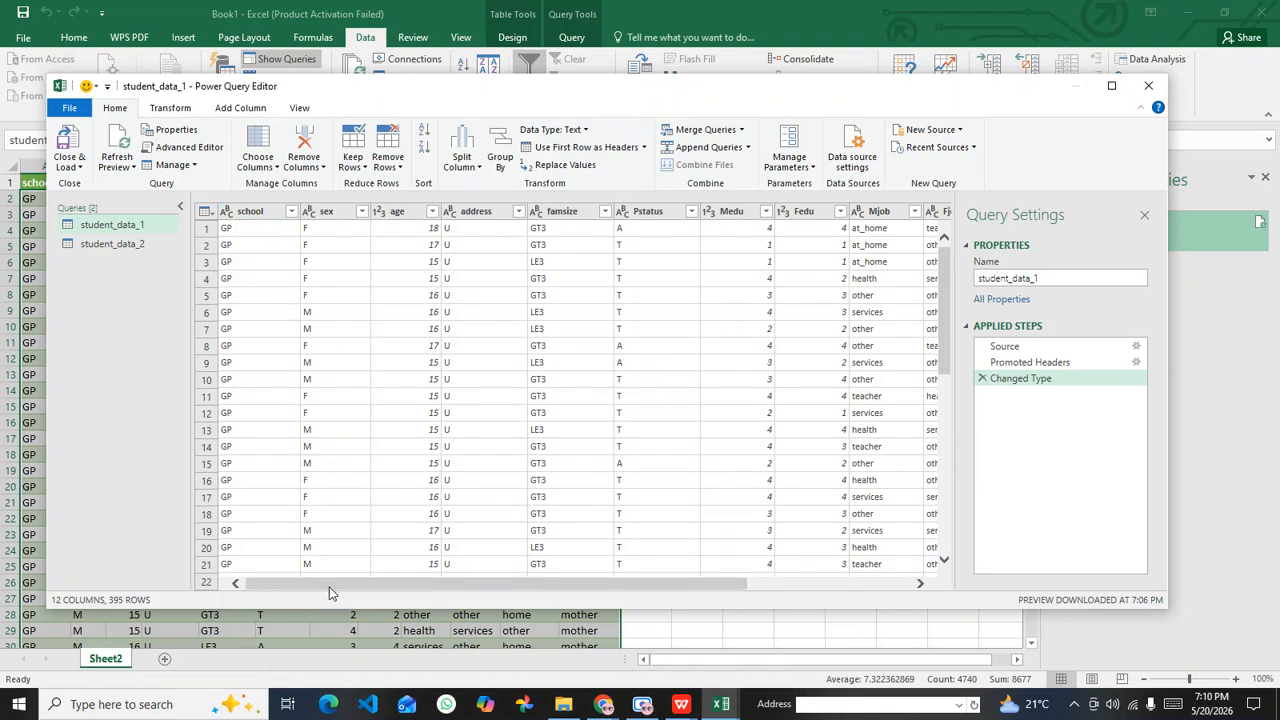
Step: Examine the student_data_2 query's columns through internet and its rows down to the last record
left_click(108, 246)
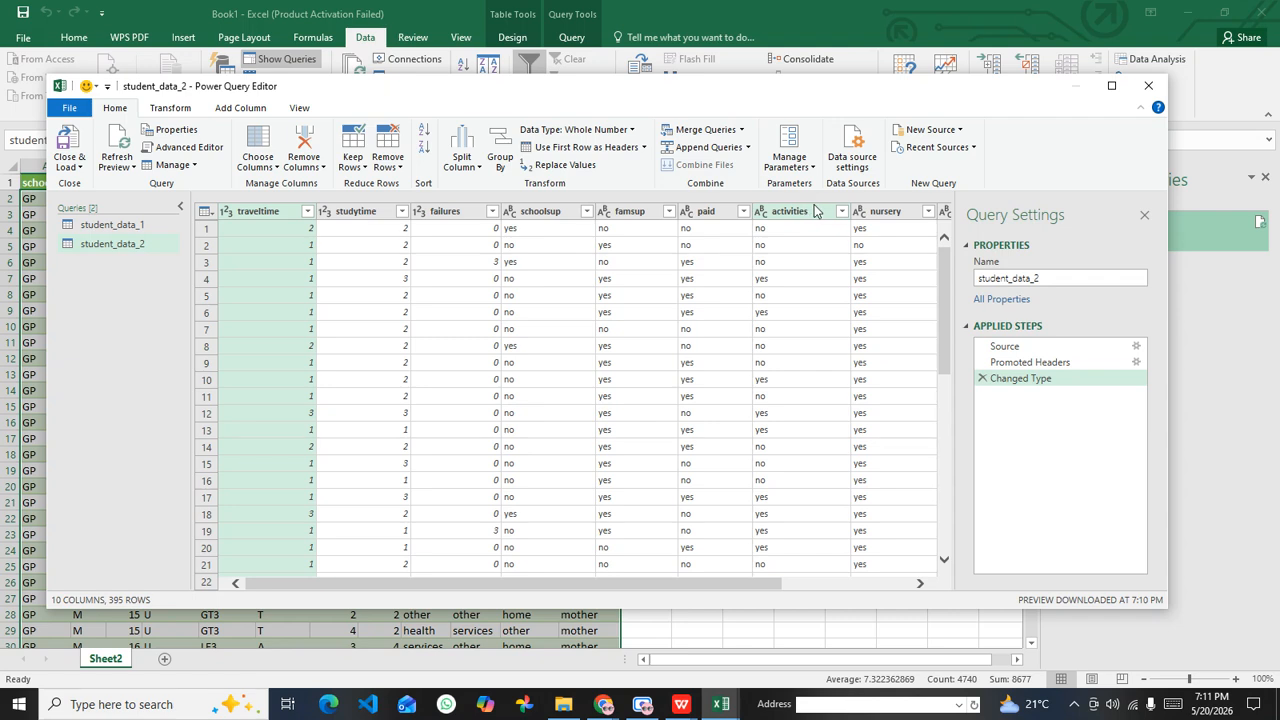
left_click_drag(645, 586, 808, 597)
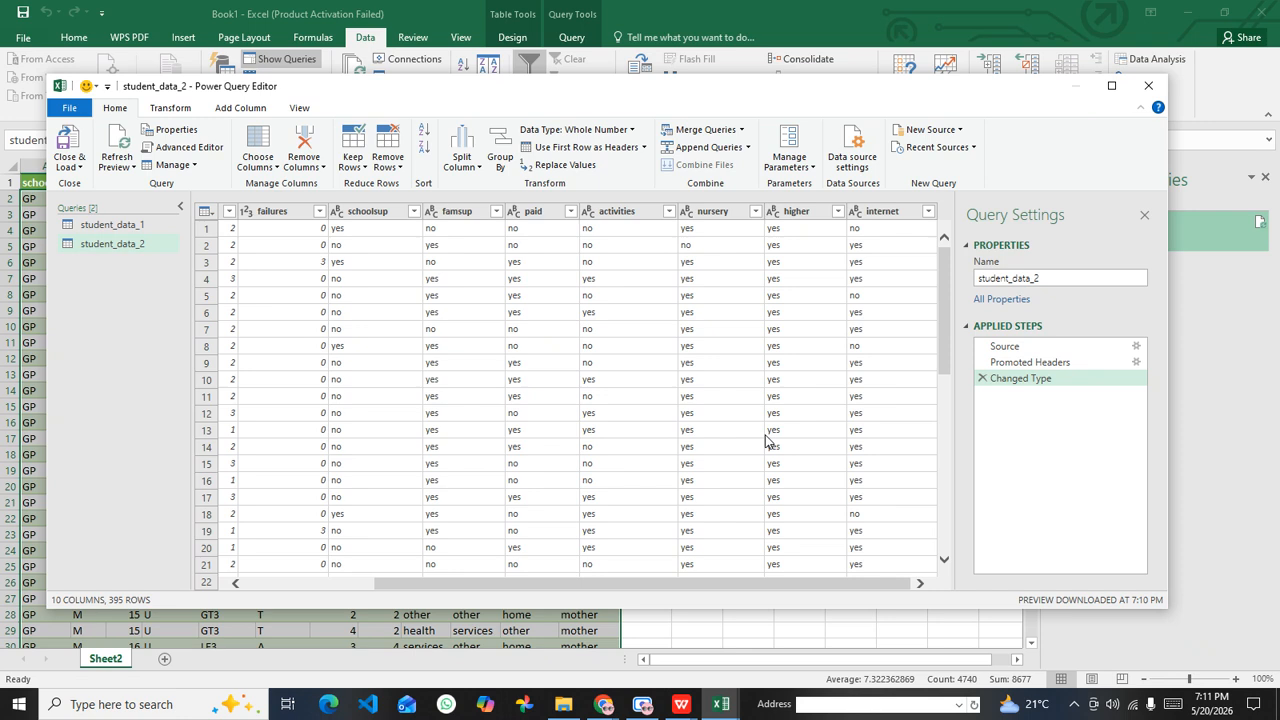
left_click_drag(944, 270, 947, 510)
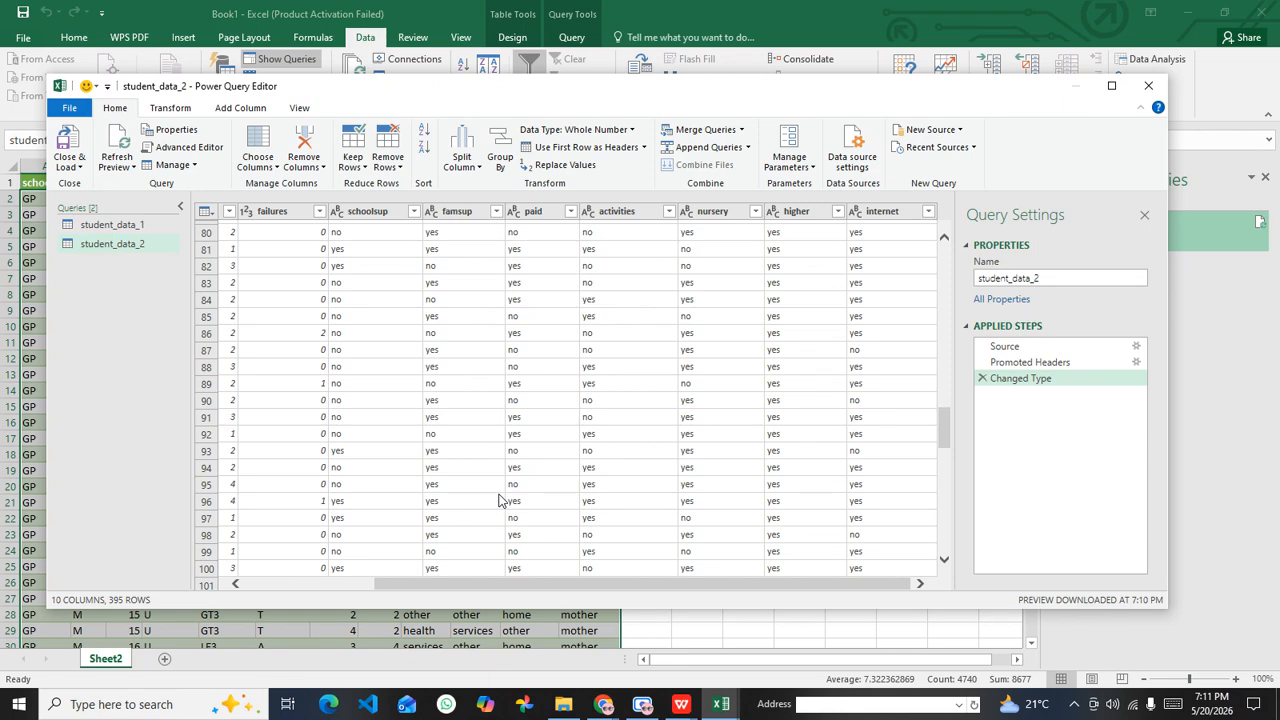
scroll(506, 489, "down", 2)
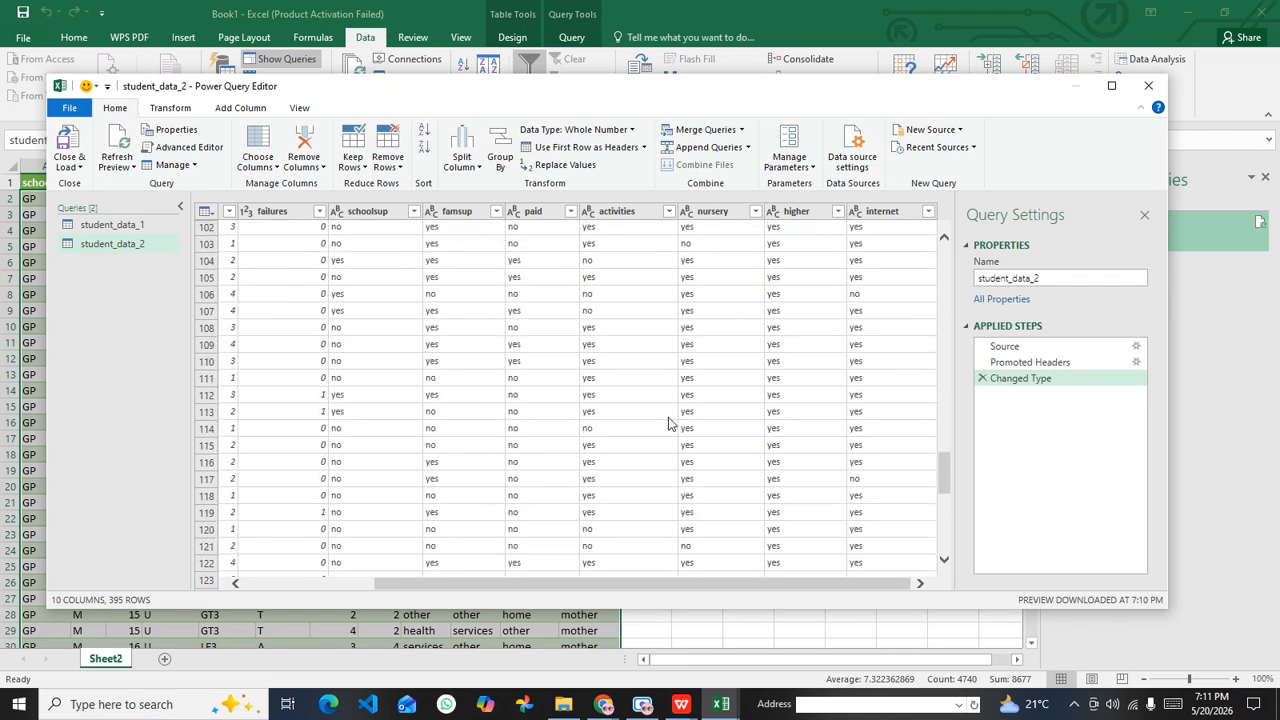
scroll(549, 406, "down", 4)
scroll(735, 470, "down", 16)
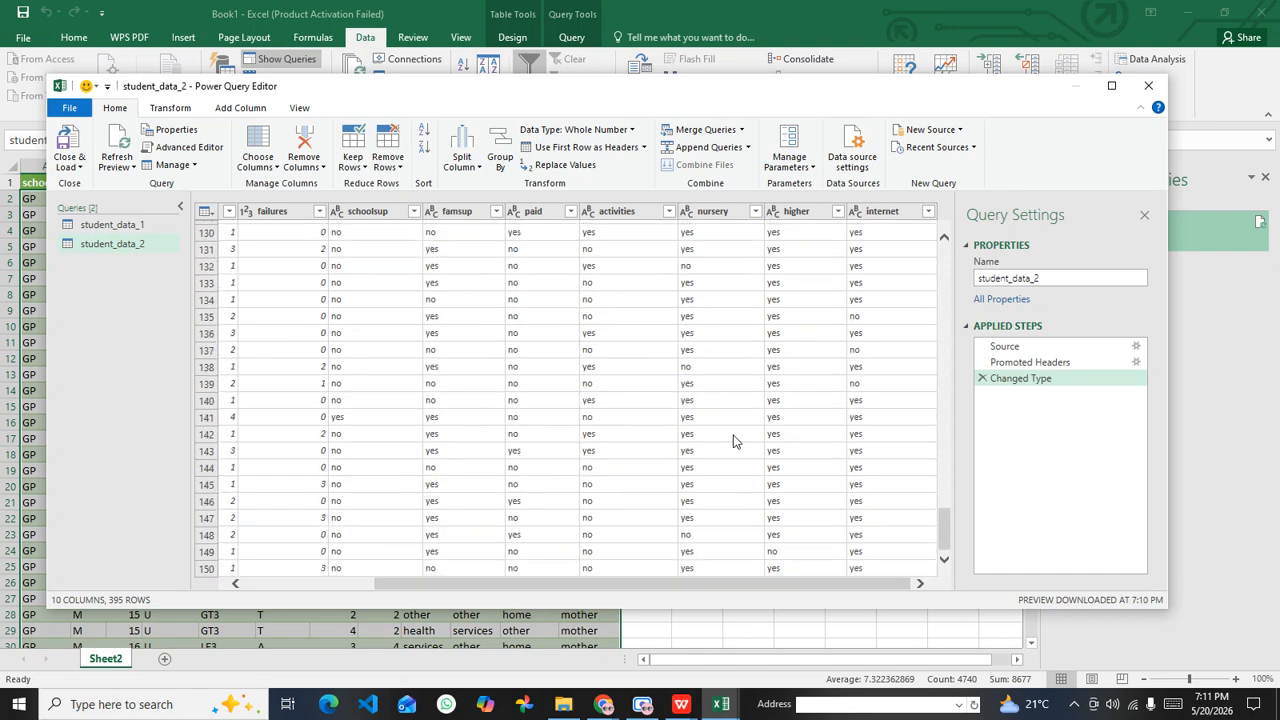
scroll(745, 487, "down", 20)
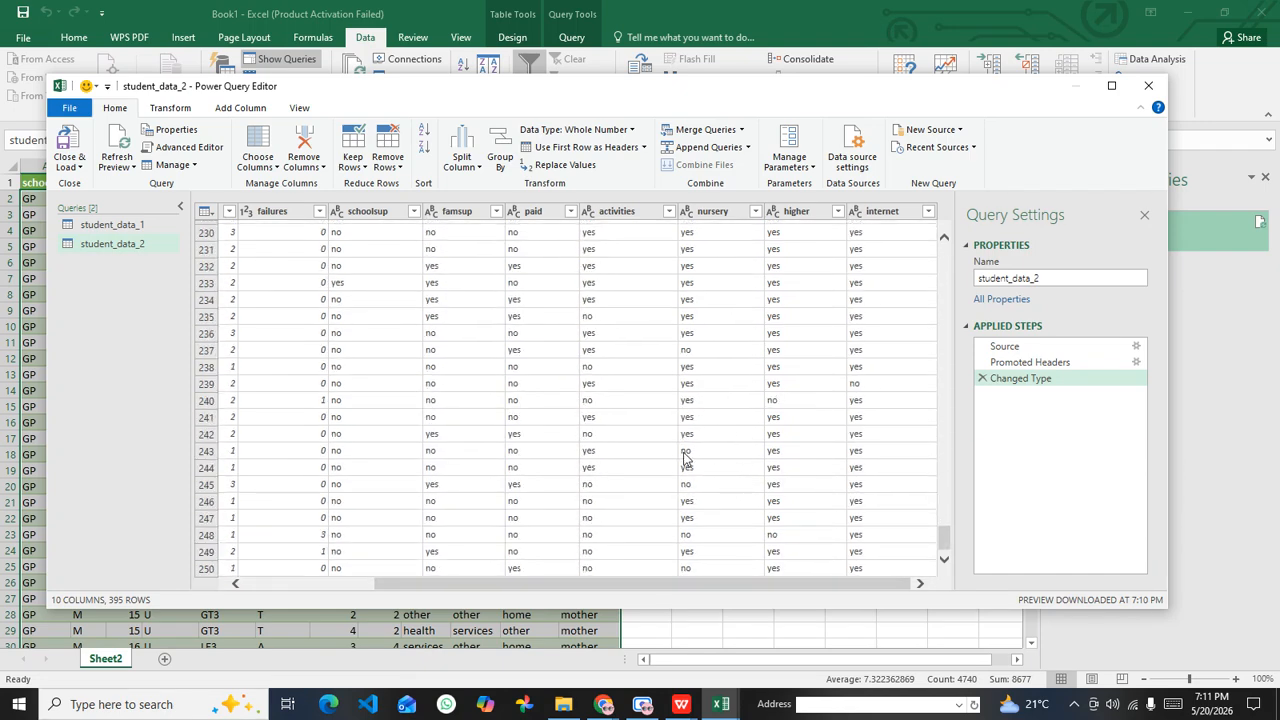
scroll(686, 490, "down", 20)
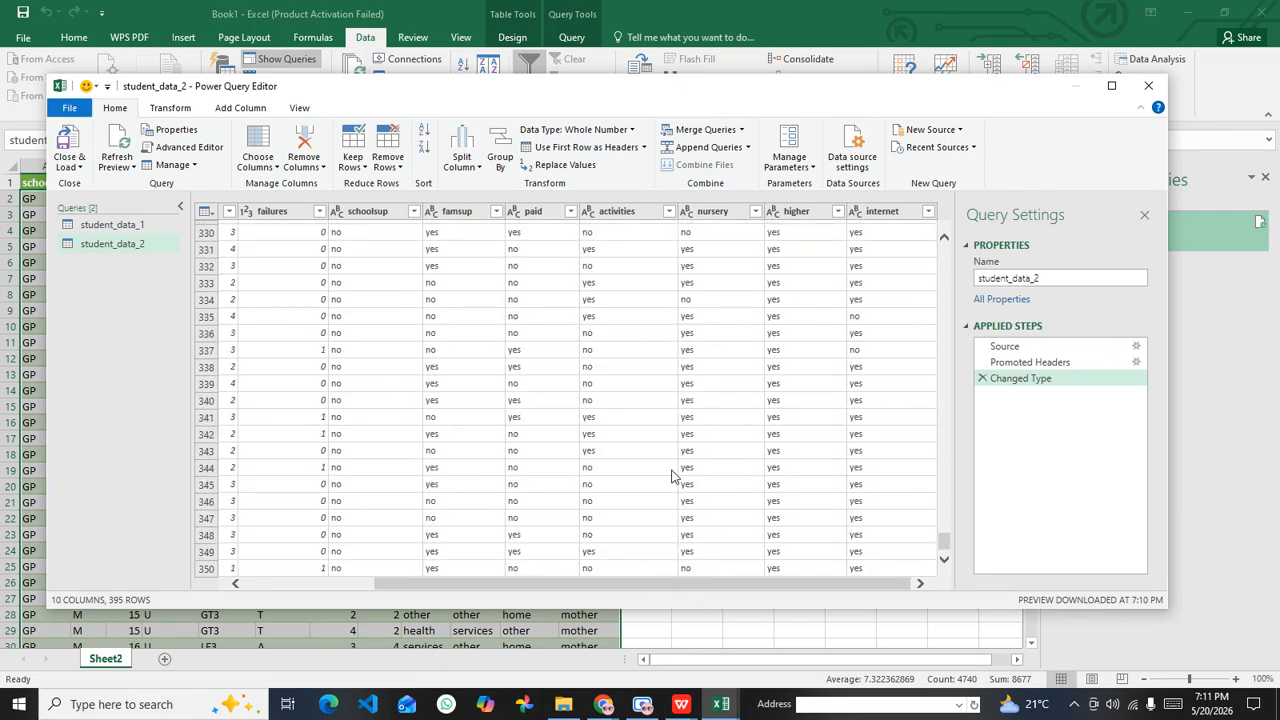
scroll(686, 520, "down", 9)
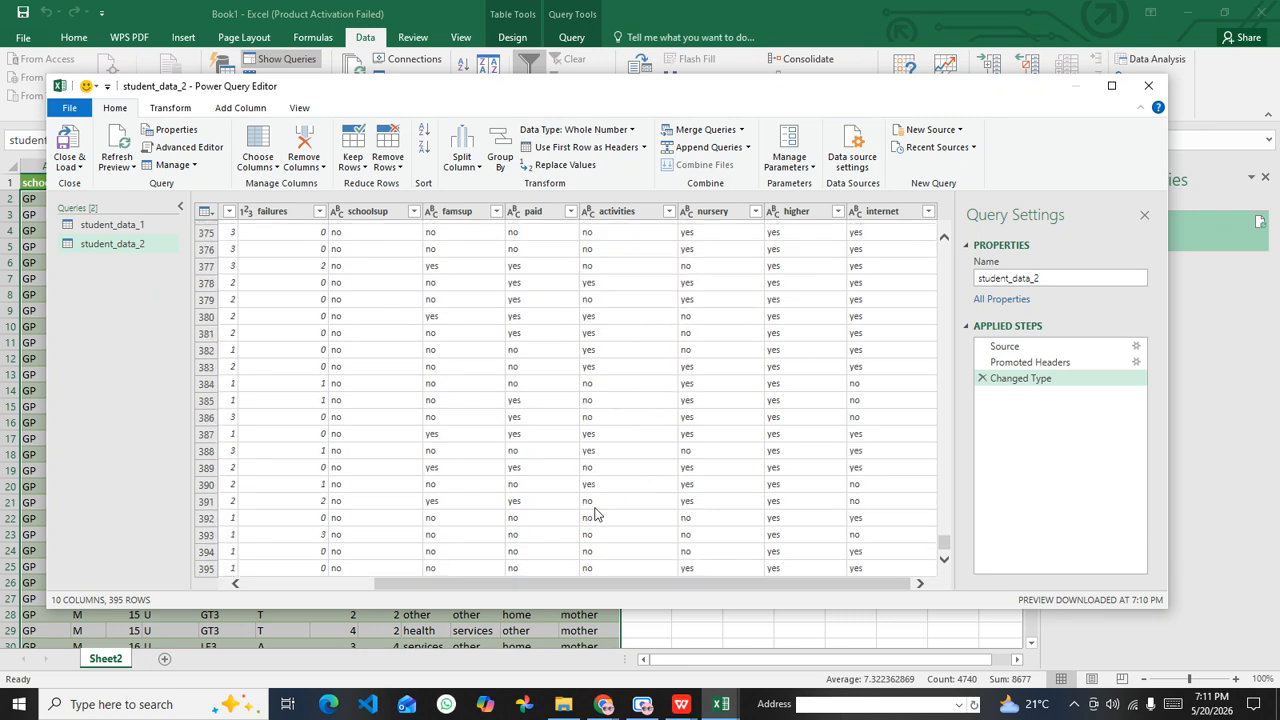
left_click(233, 570)
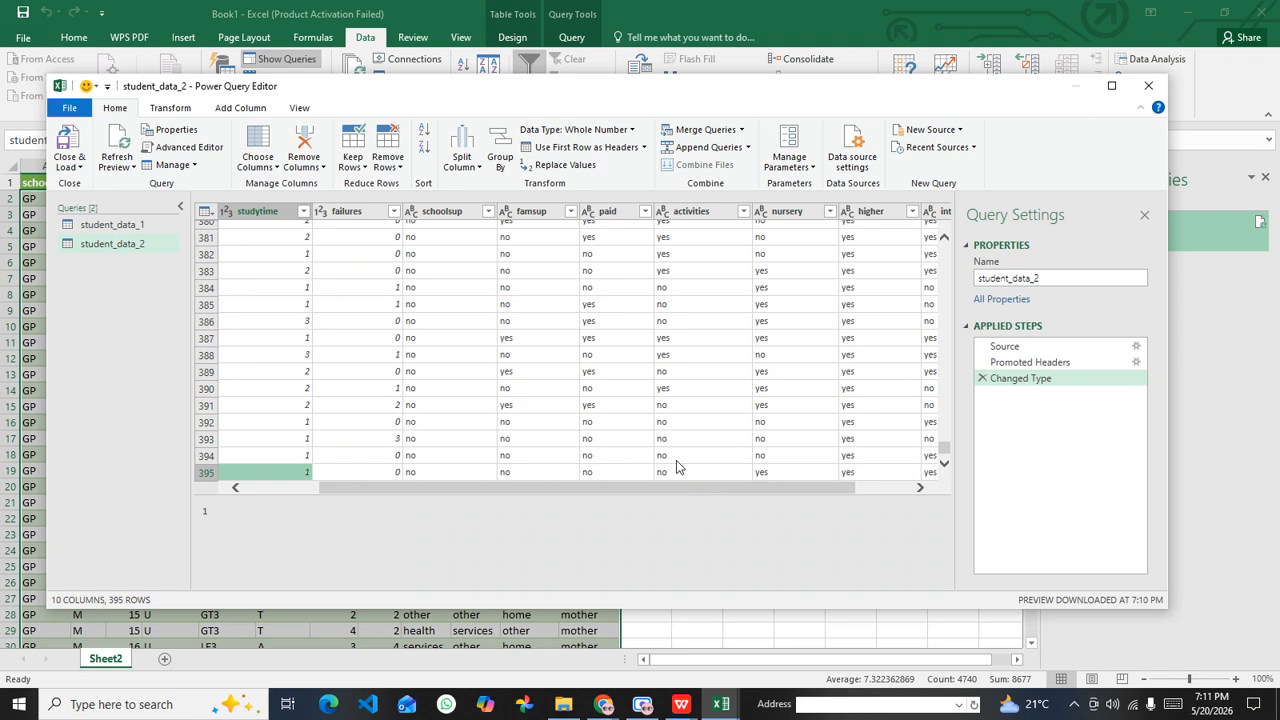
Step: Compare the first record of student_data_1 with the first record of student_data_2
left_click(137, 222)
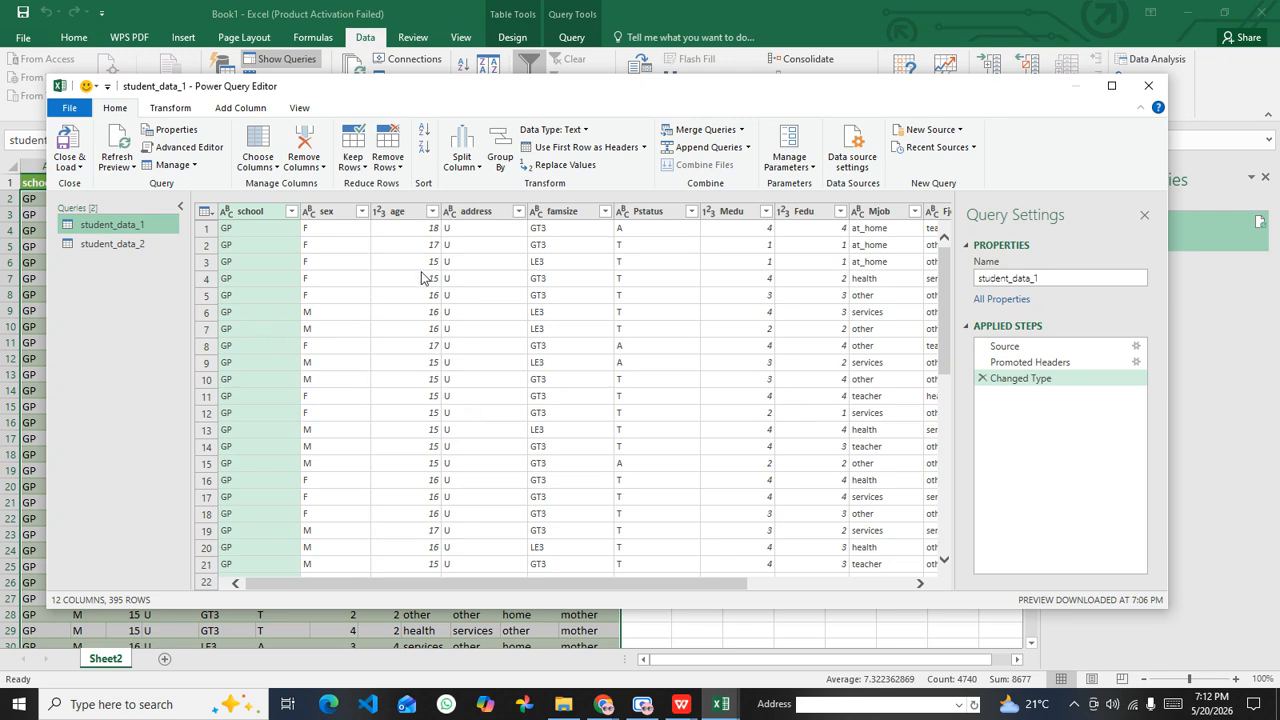
left_click(237, 232)
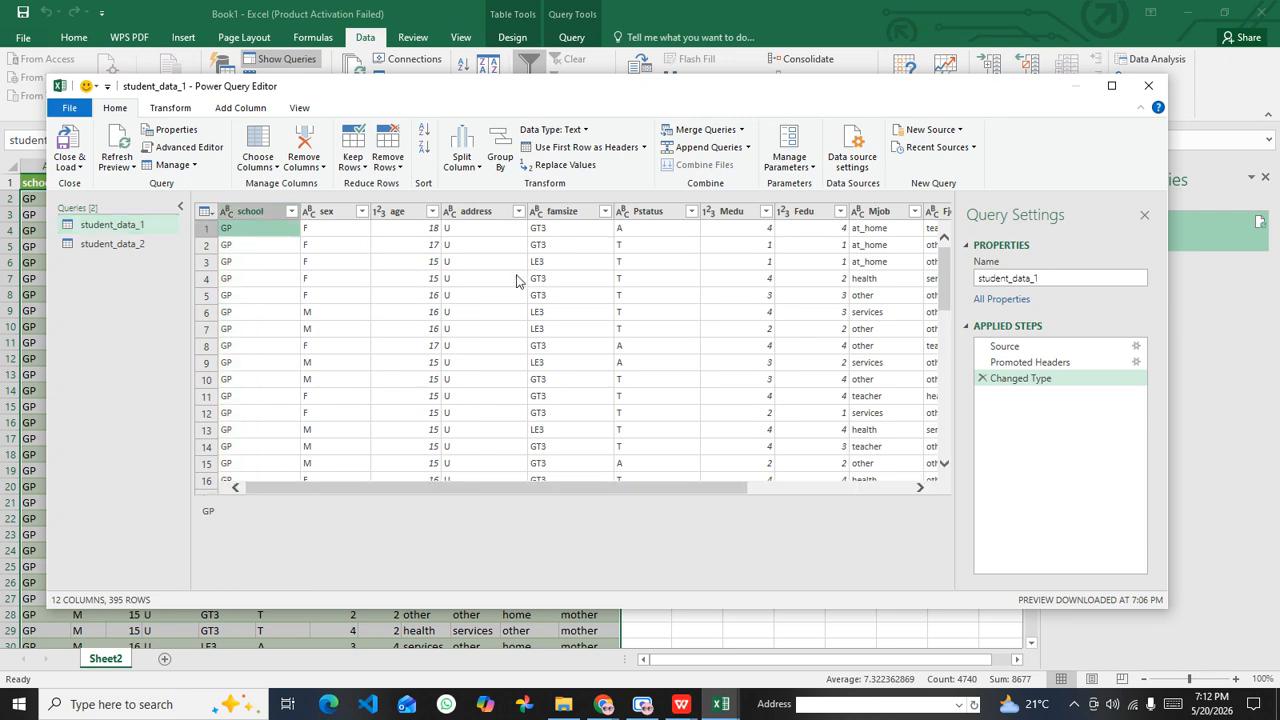
left_click(144, 247)
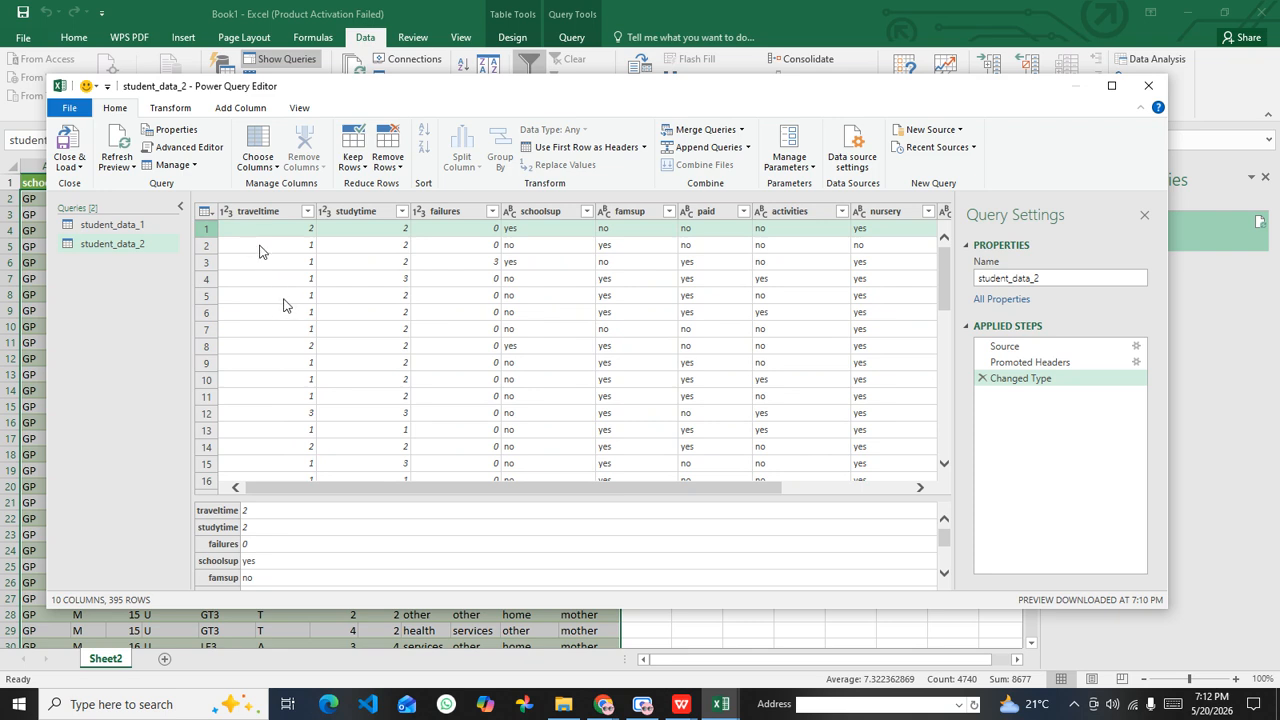
Step: Add an index column starting from 1 to the student_data_1 query
left_click(139, 227)
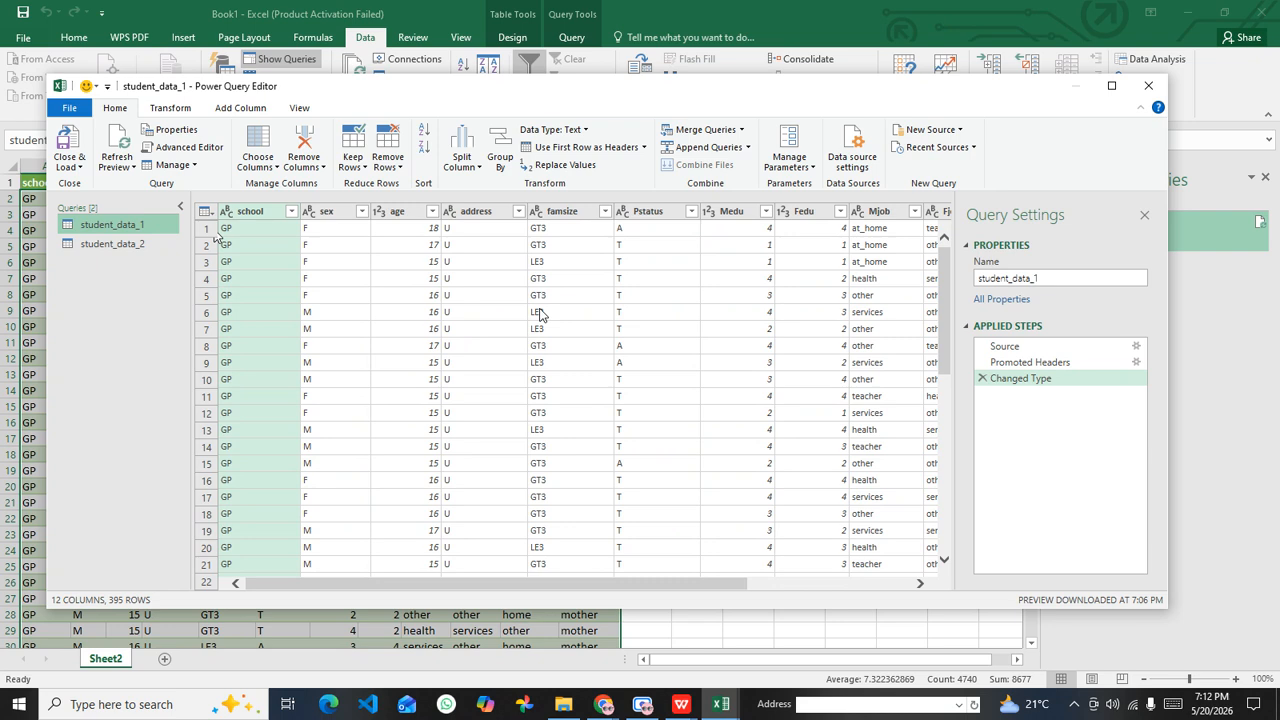
left_click(245, 108)
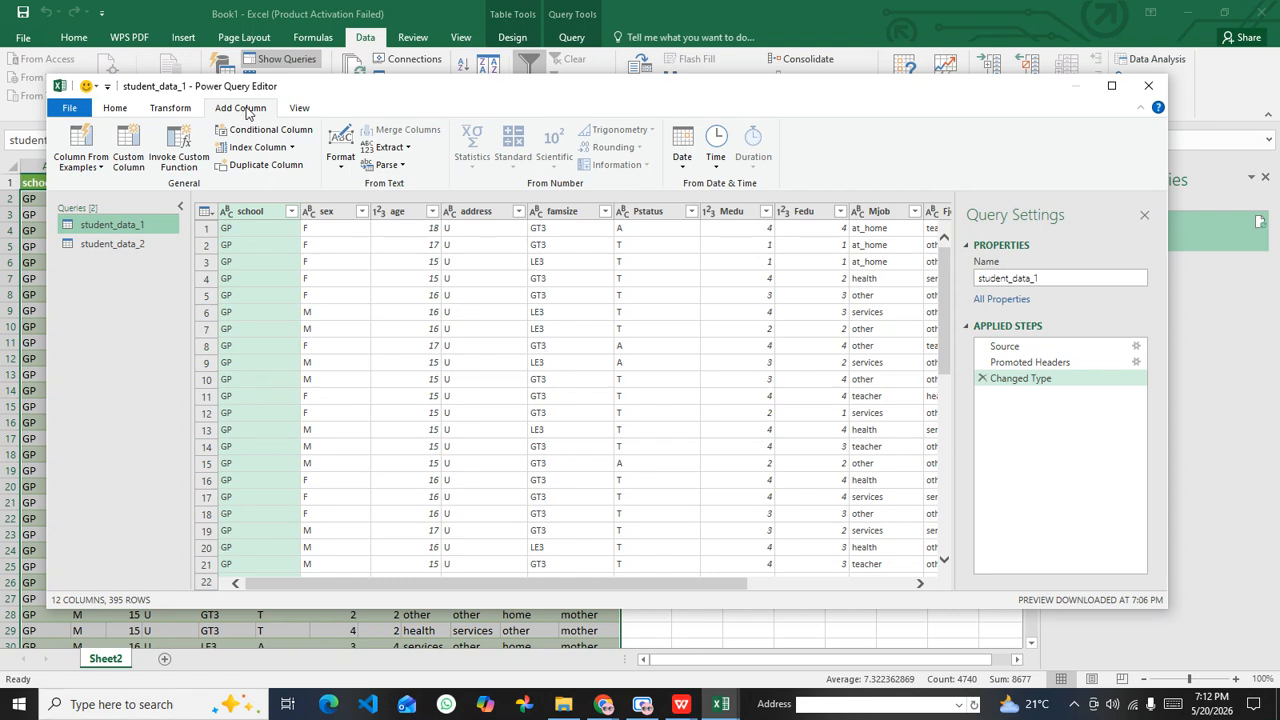
left_click(113, 110)
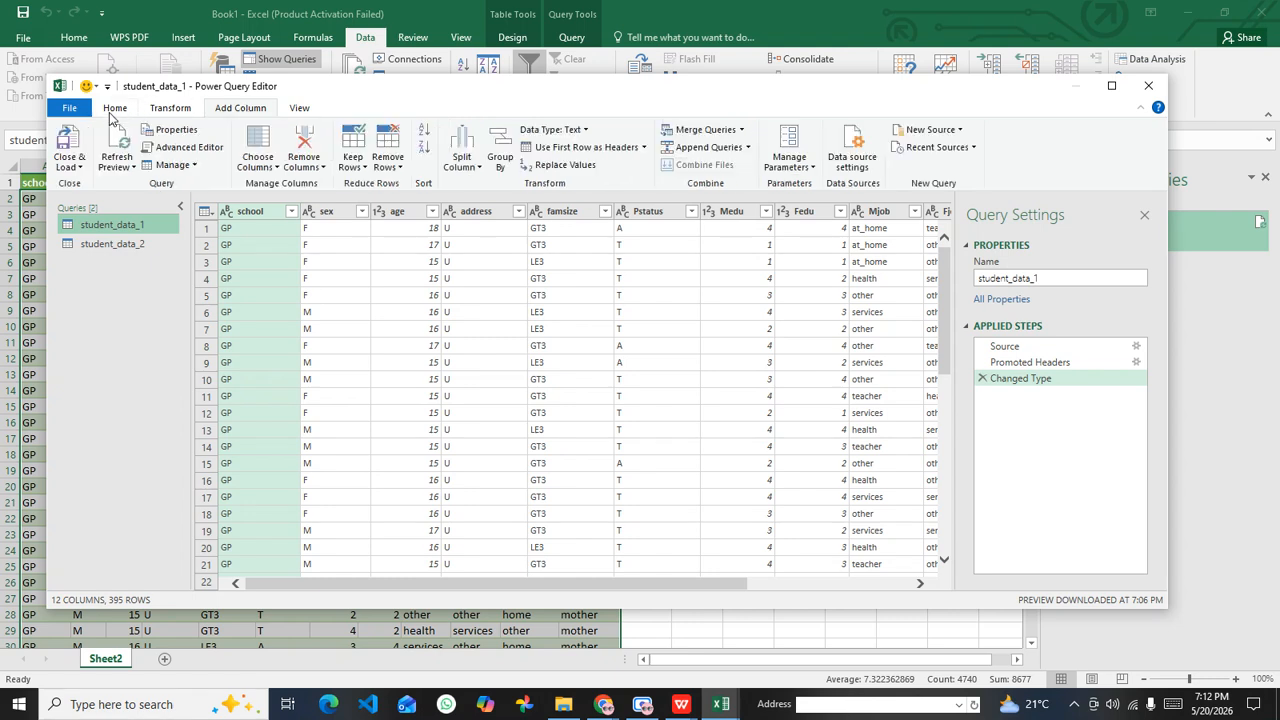
left_click(172, 110)
left_click(234, 112)
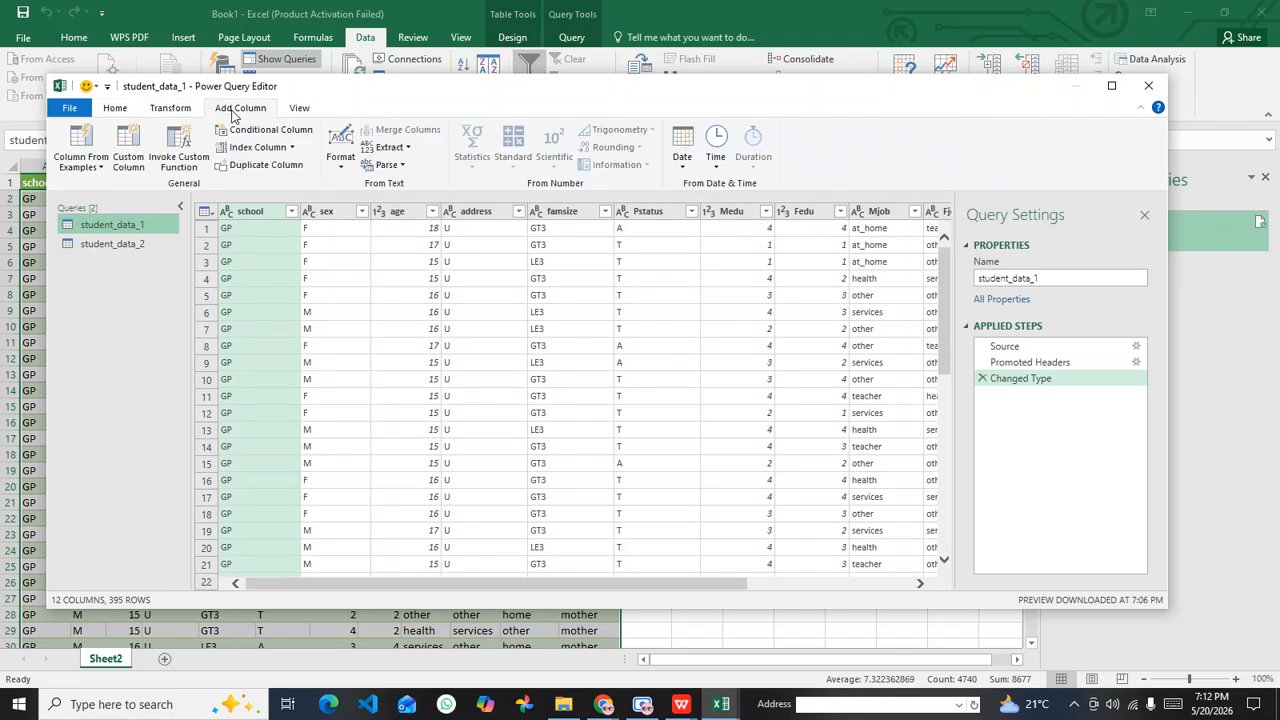
left_click(295, 152)
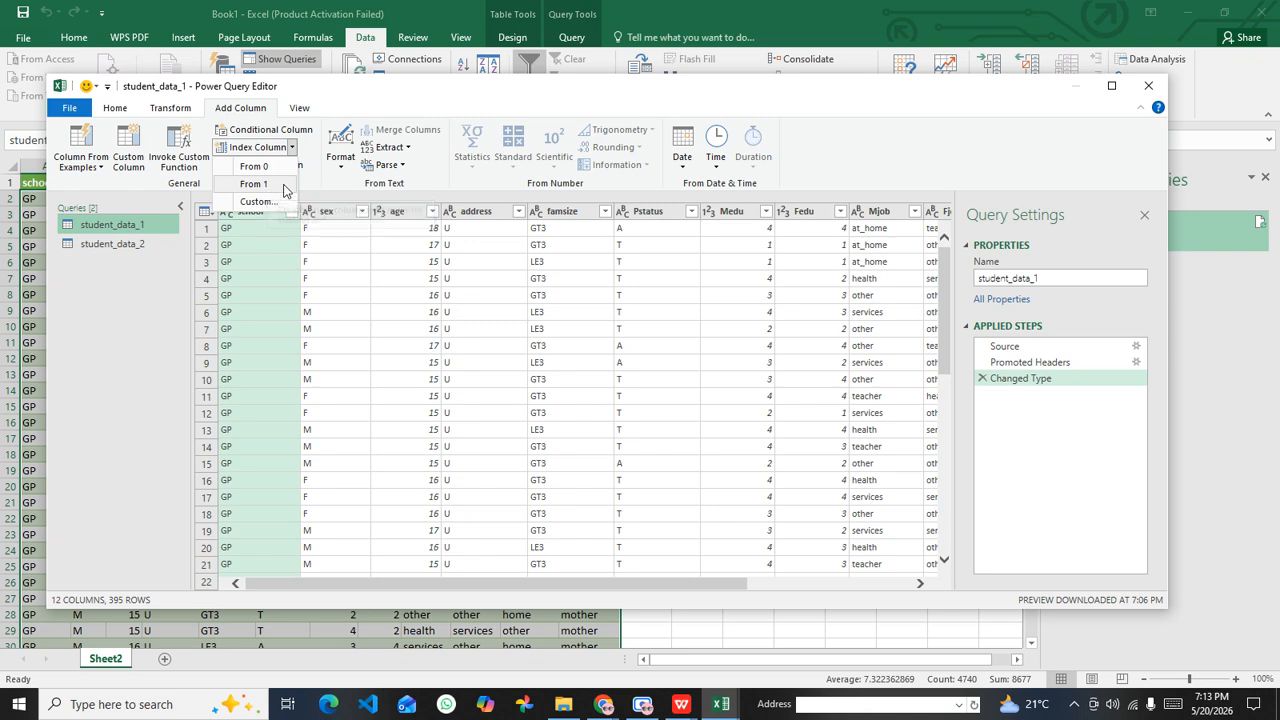
left_click(253, 184)
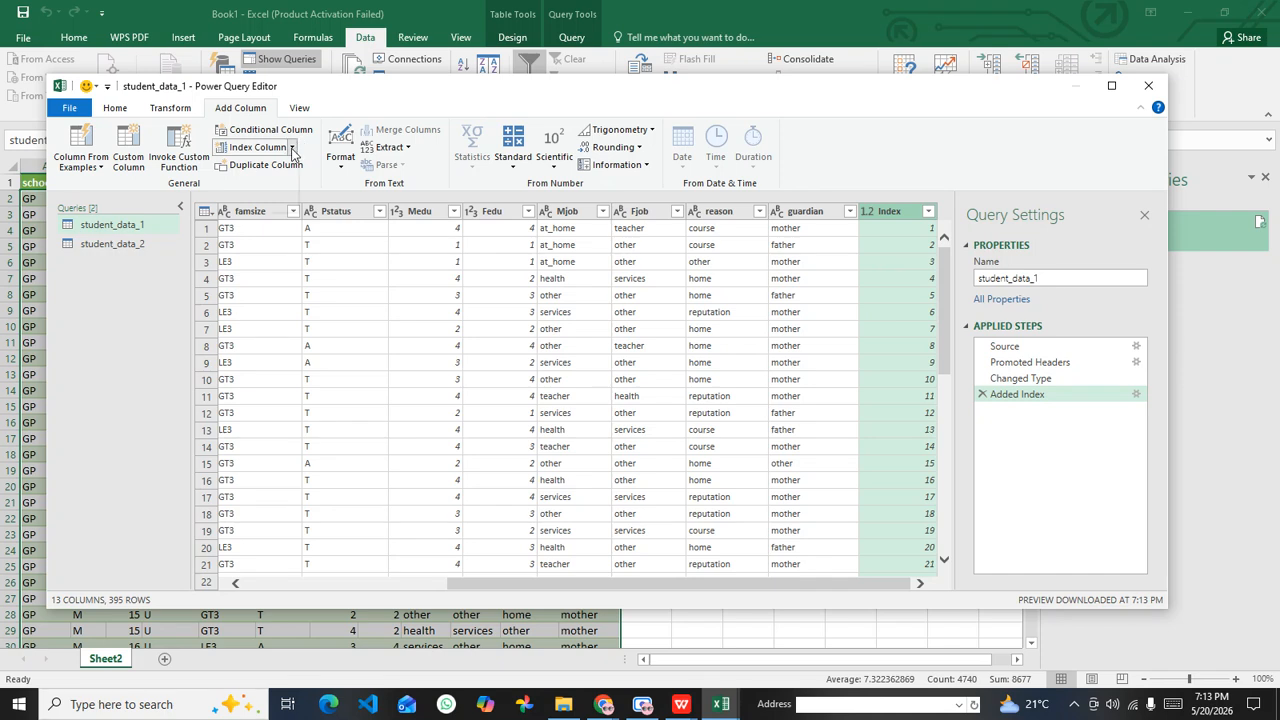
left_click(292, 147)
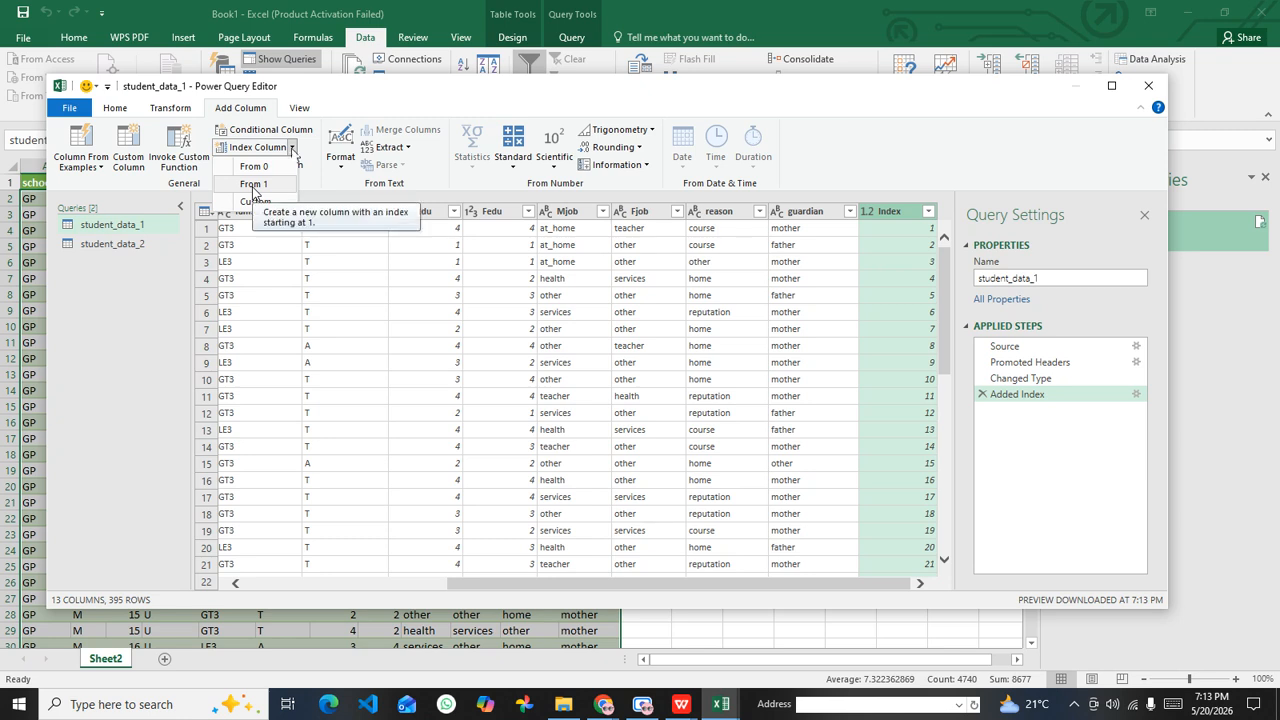
left_click(725, 583)
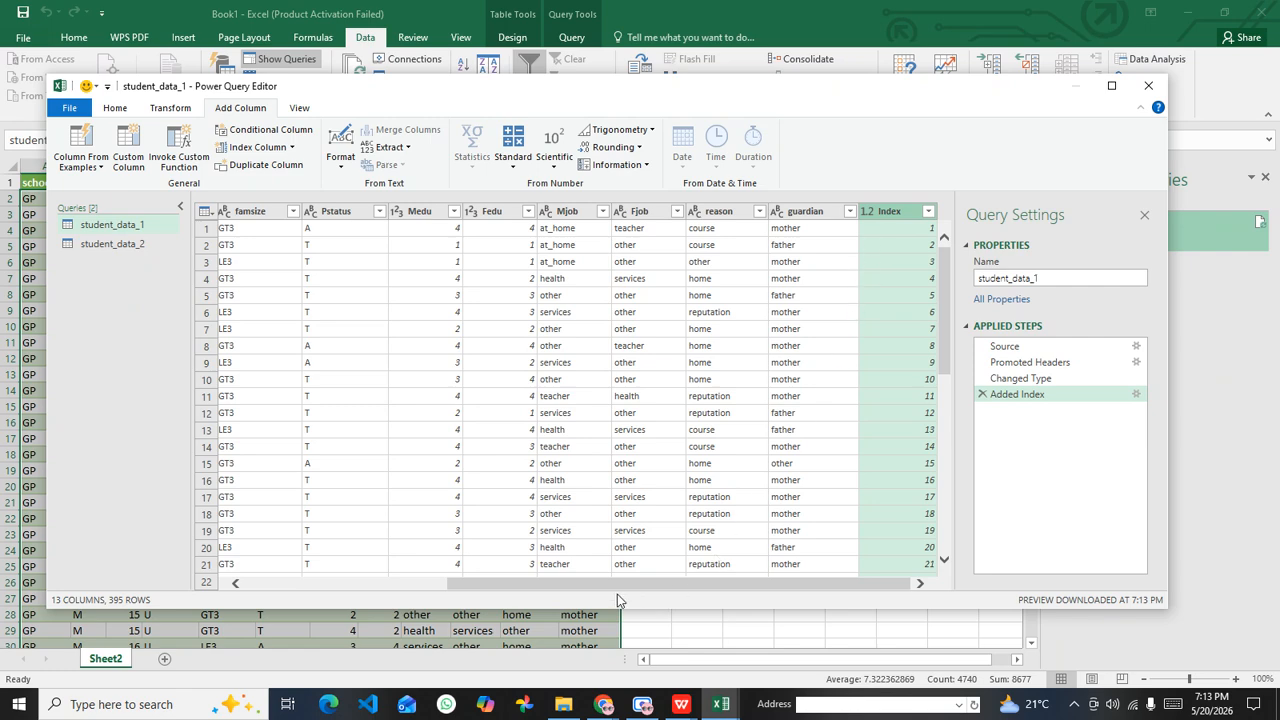
Step: Add an index column starting from 1 to the student_data_2 query
left_click(133, 246)
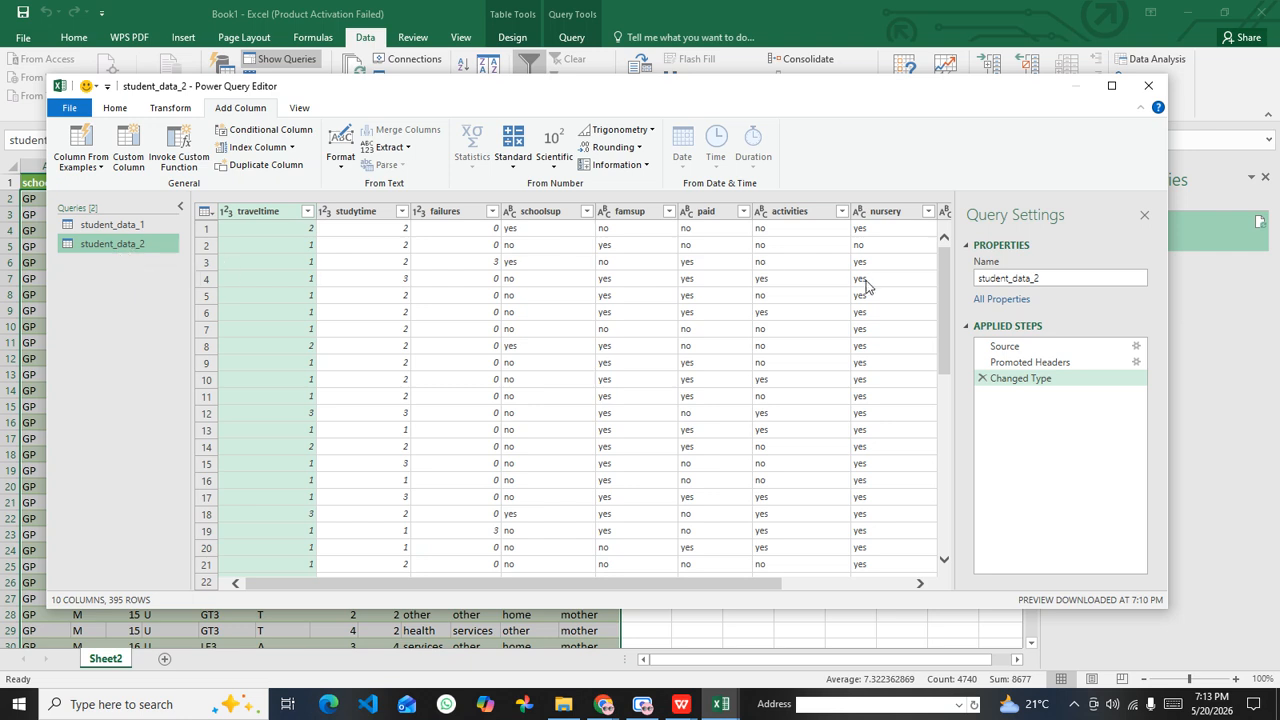
left_click(294, 147)
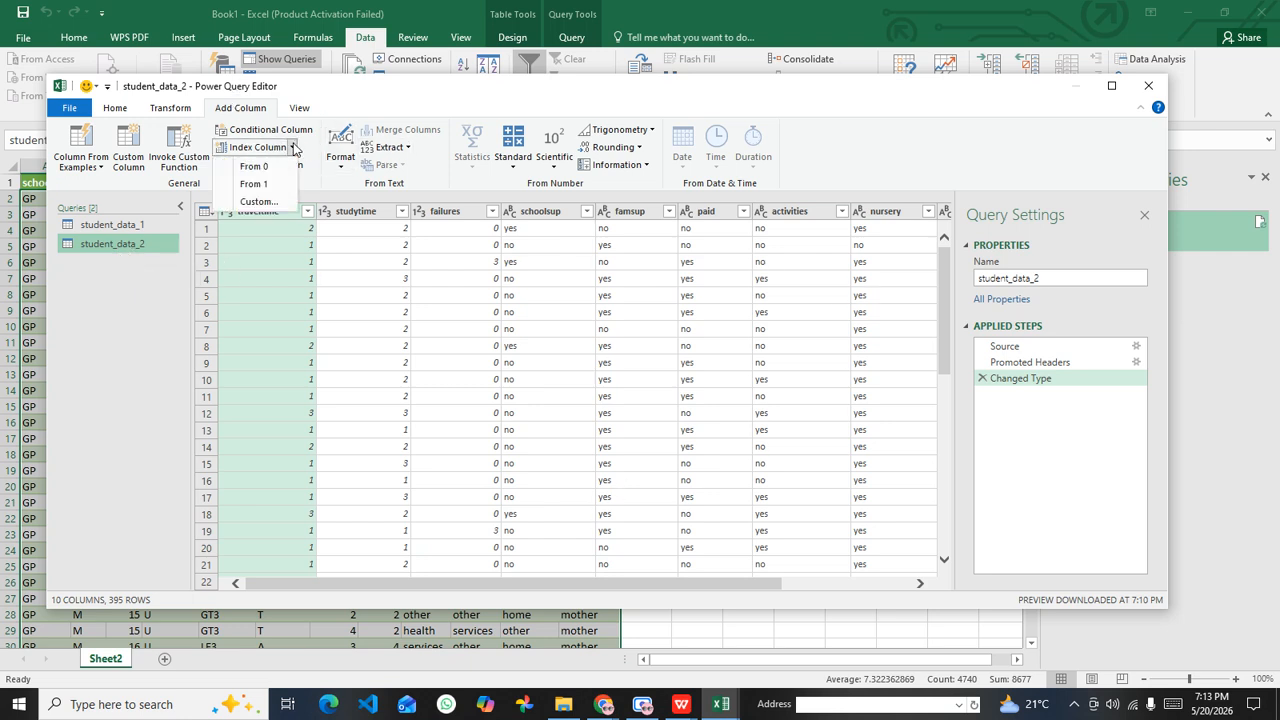
left_click(261, 189)
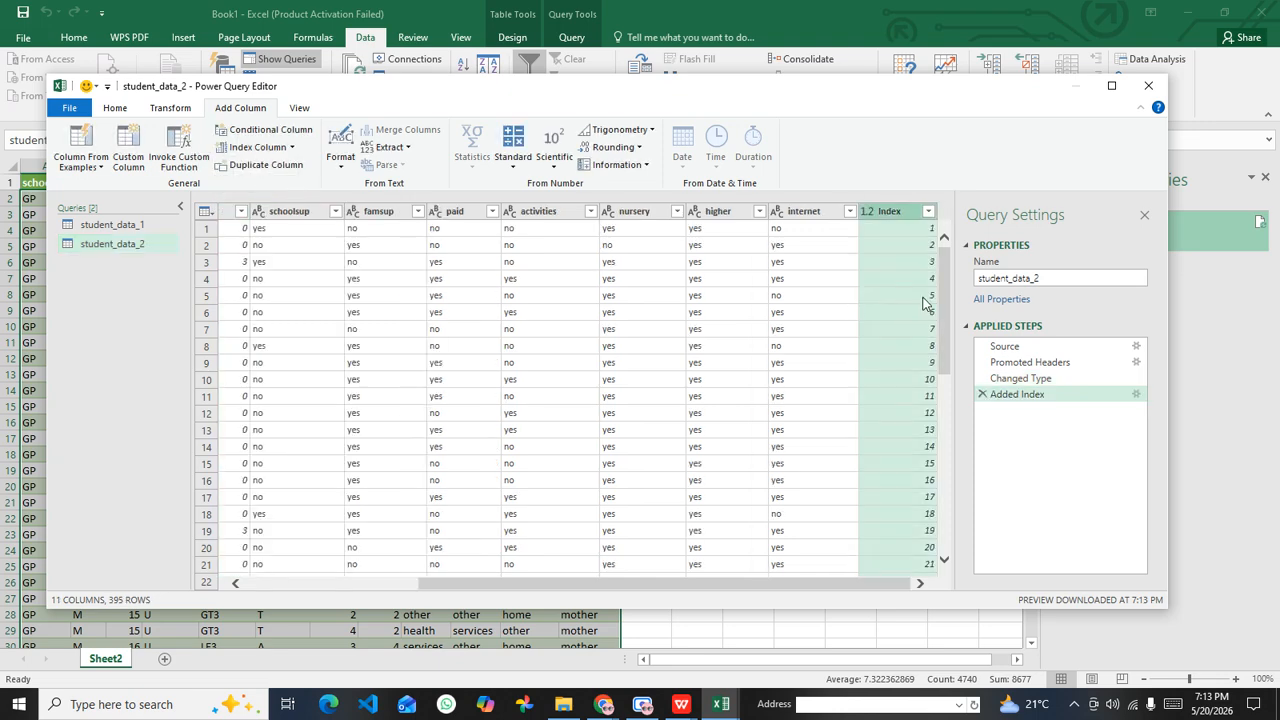
Step: Compare the Index columns of the student_data_1 and student_data_2 queries
left_click(141, 224)
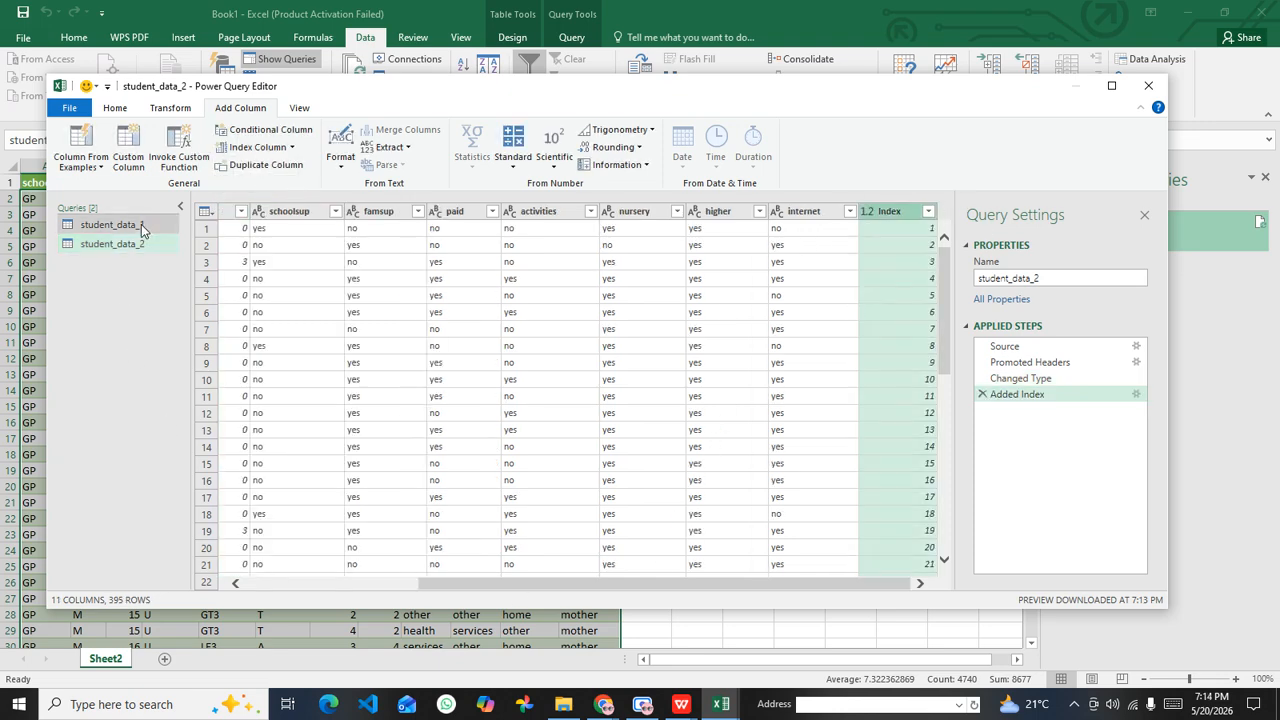
left_click(137, 250)
left_click(143, 225)
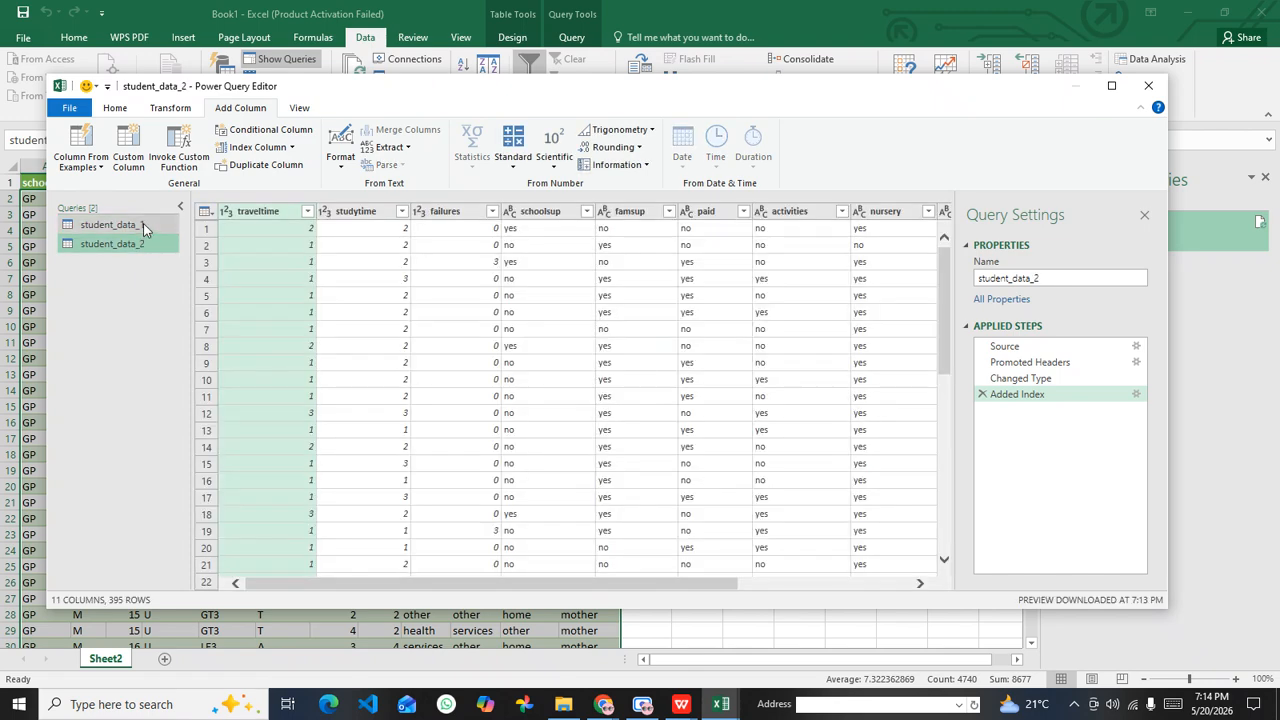
left_click(138, 250)
left_click(142, 226)
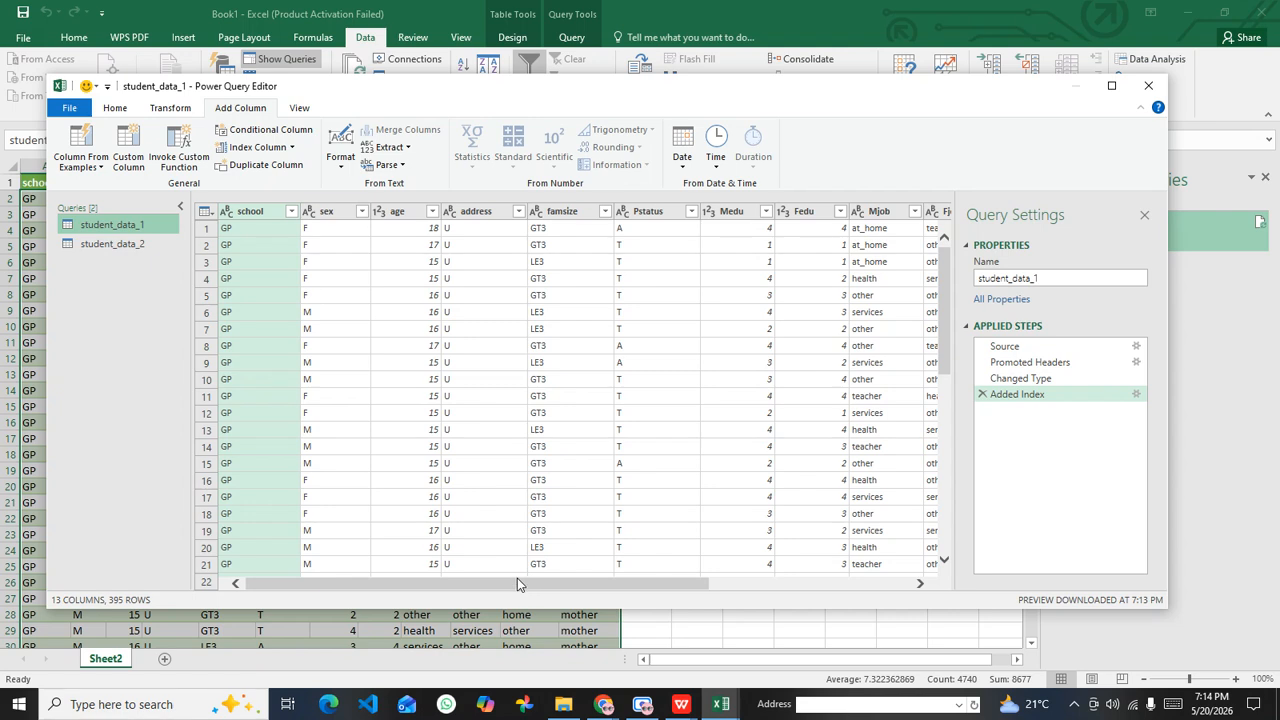
left_click_drag(518, 585, 814, 590)
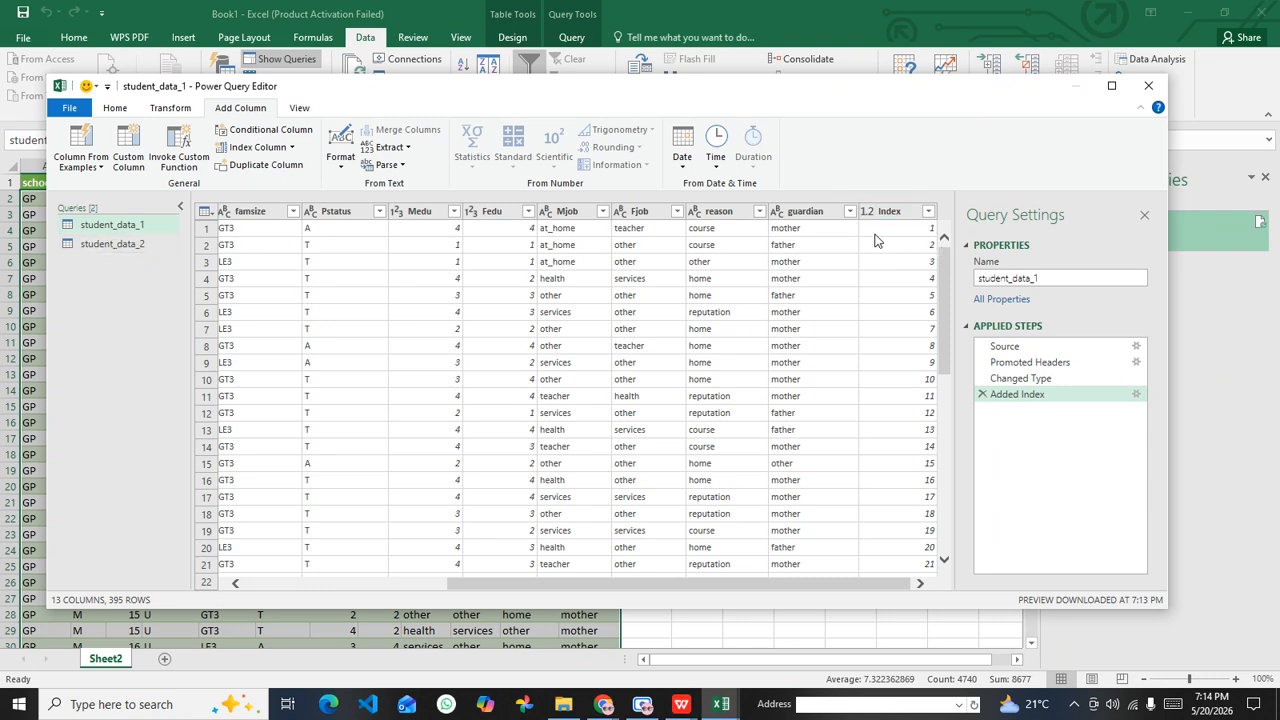
left_click(126, 247)
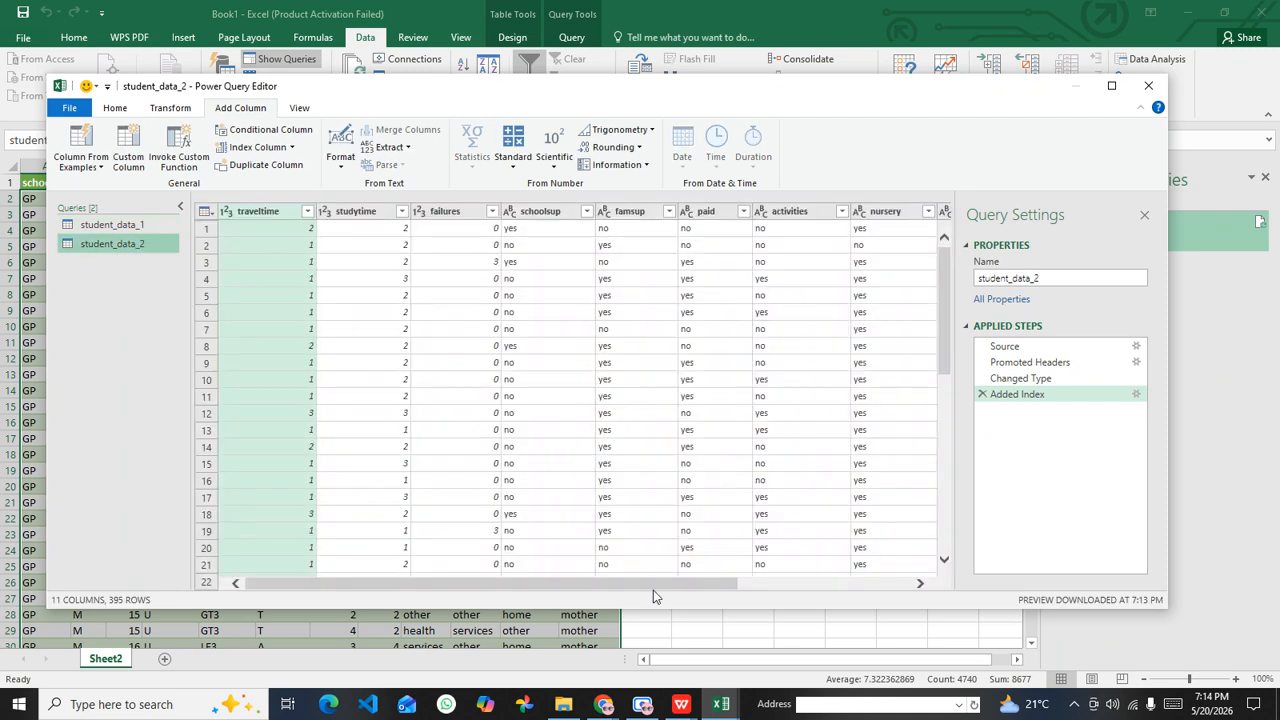
left_click_drag(653, 586, 980, 584)
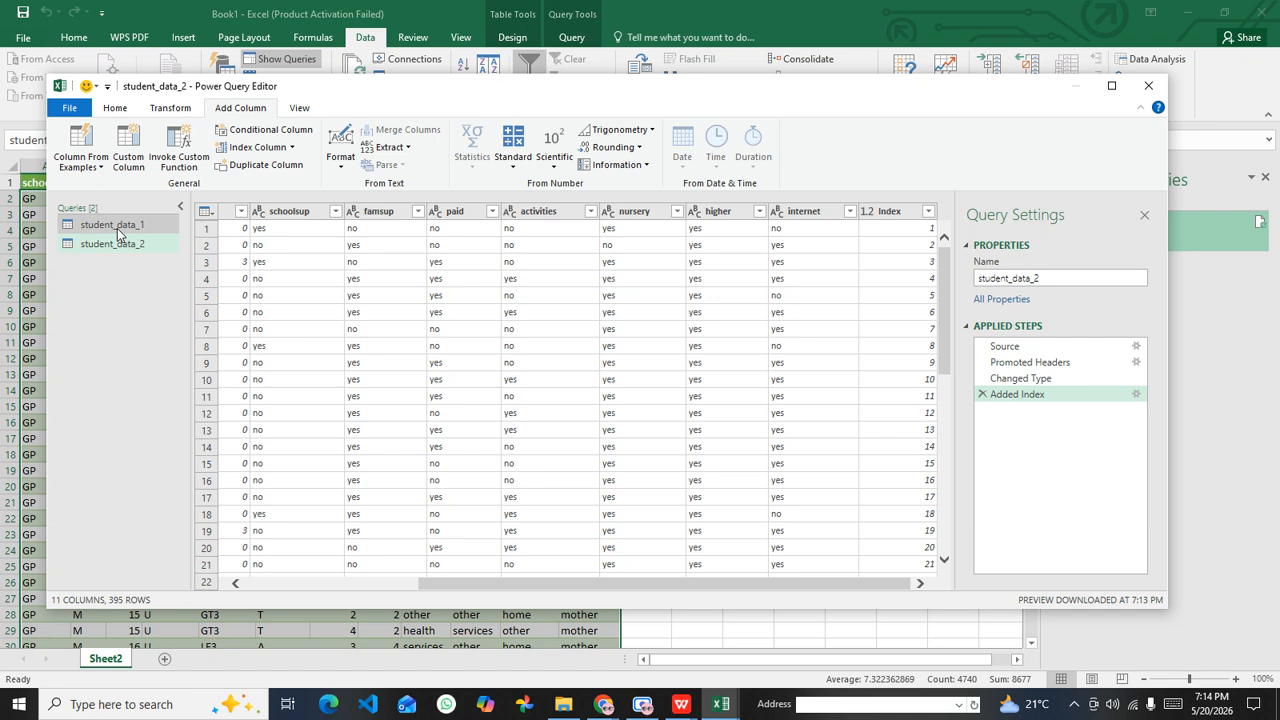
Step: Start merging queries as a new query, with student_data_1 as the first table and student_data_2 as the second
left_click(115, 108)
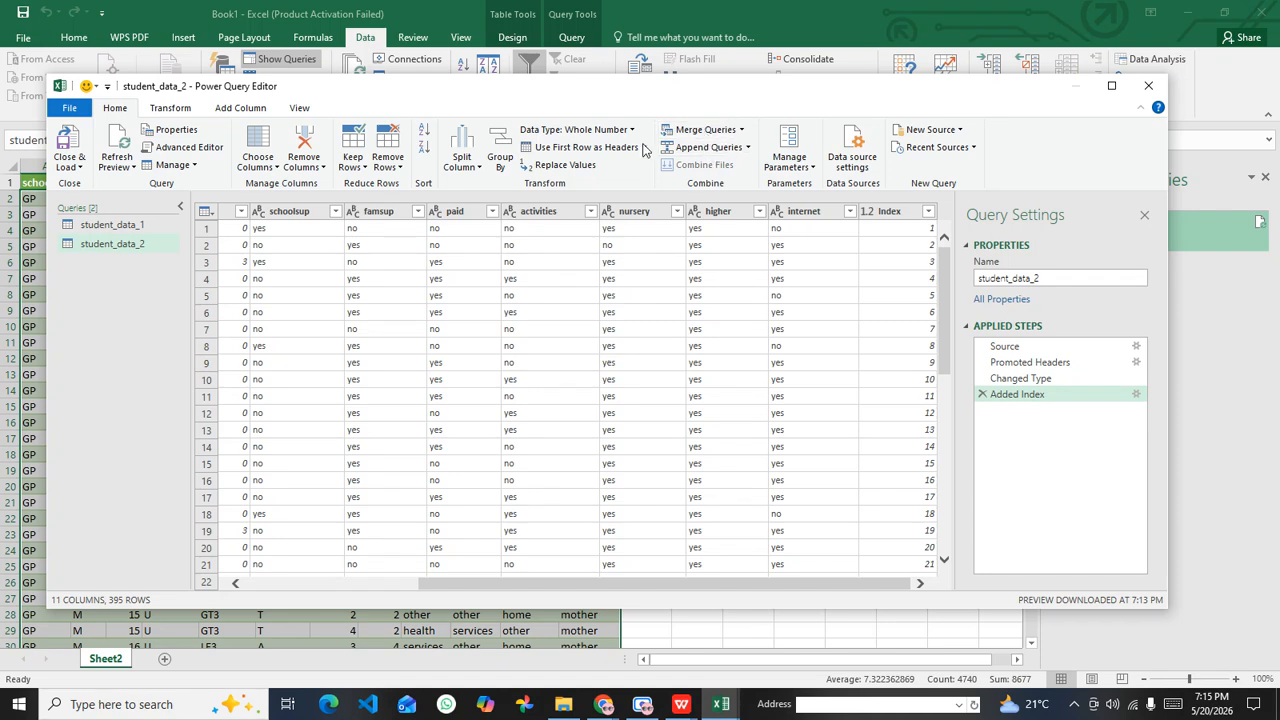
left_click(242, 108)
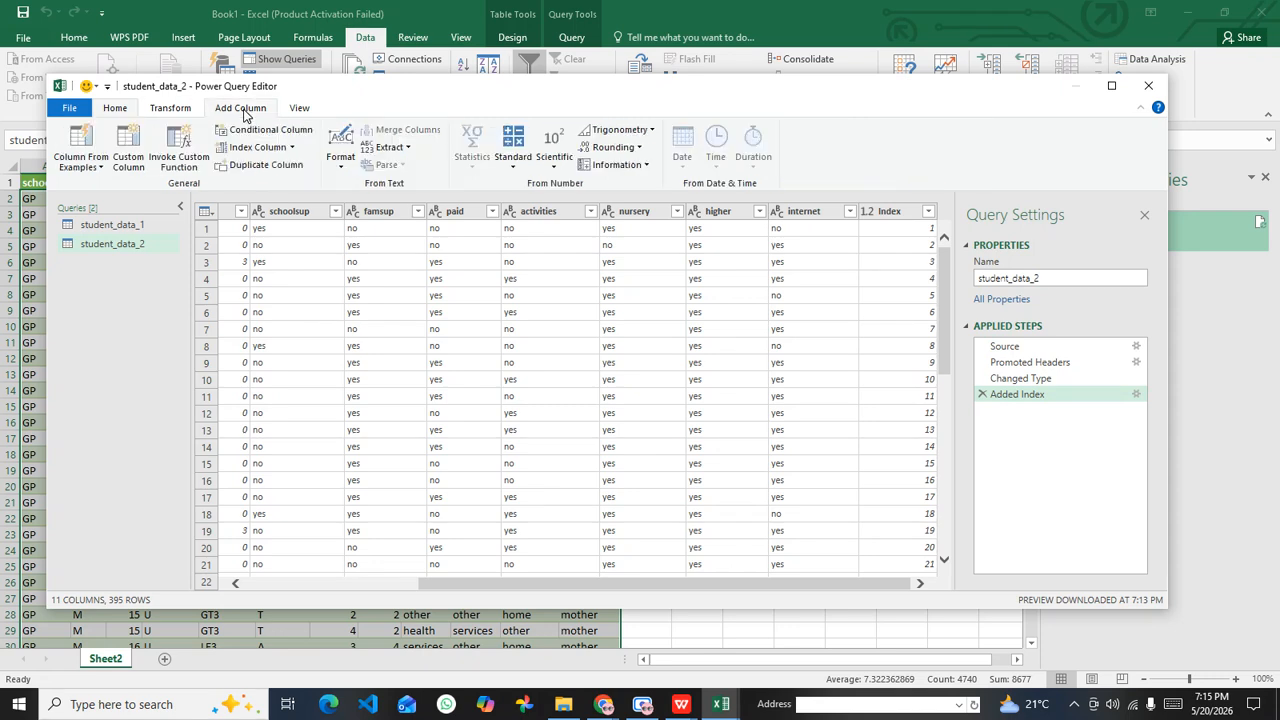
left_click(117, 110)
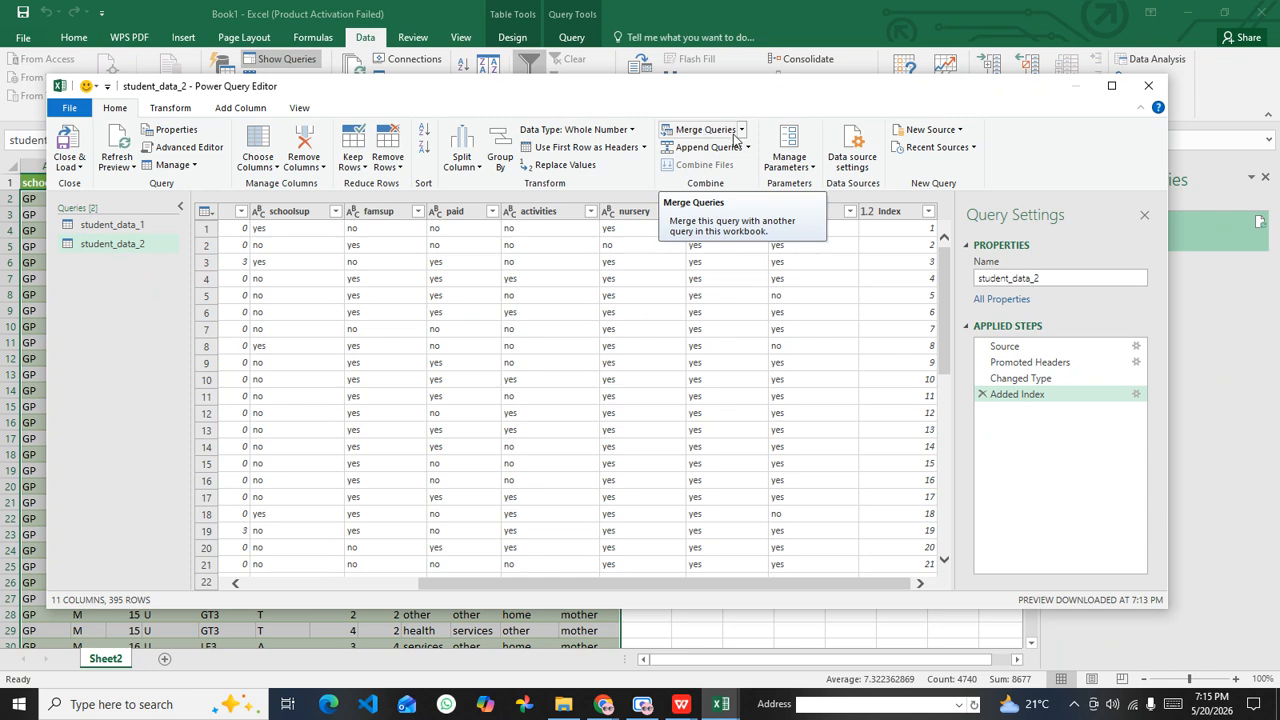
left_click(742, 129)
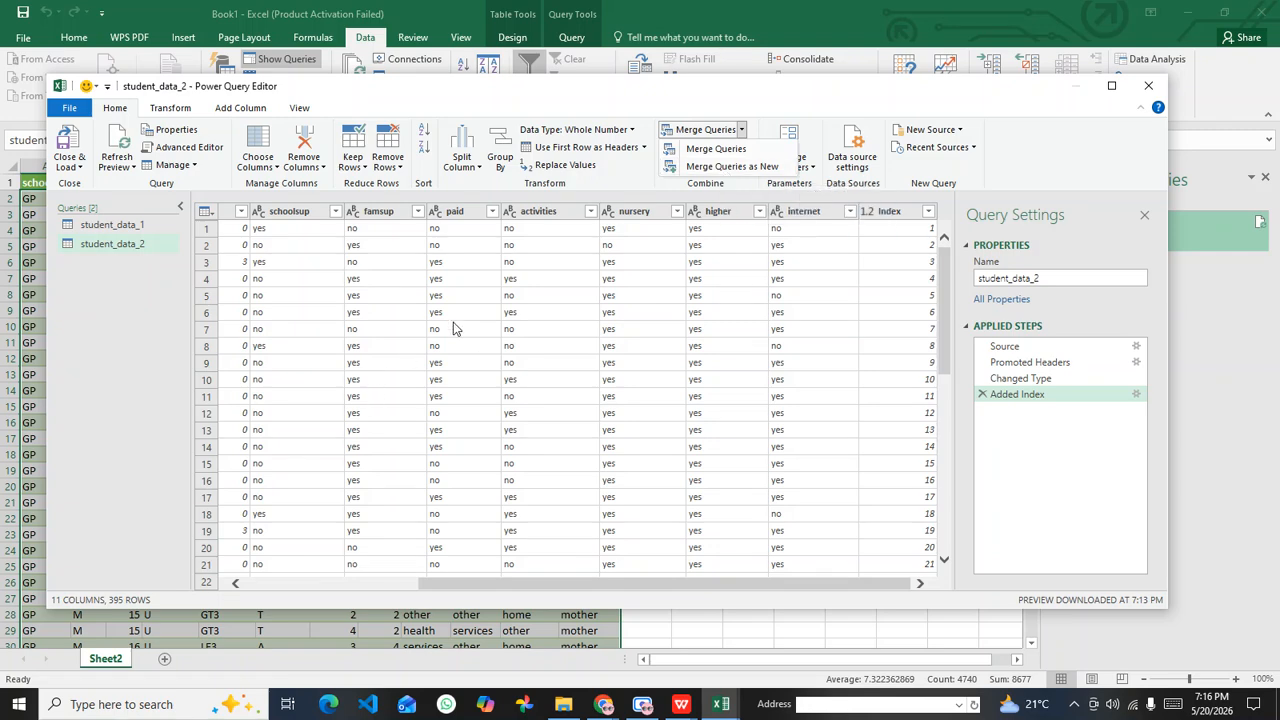
left_click(725, 168)
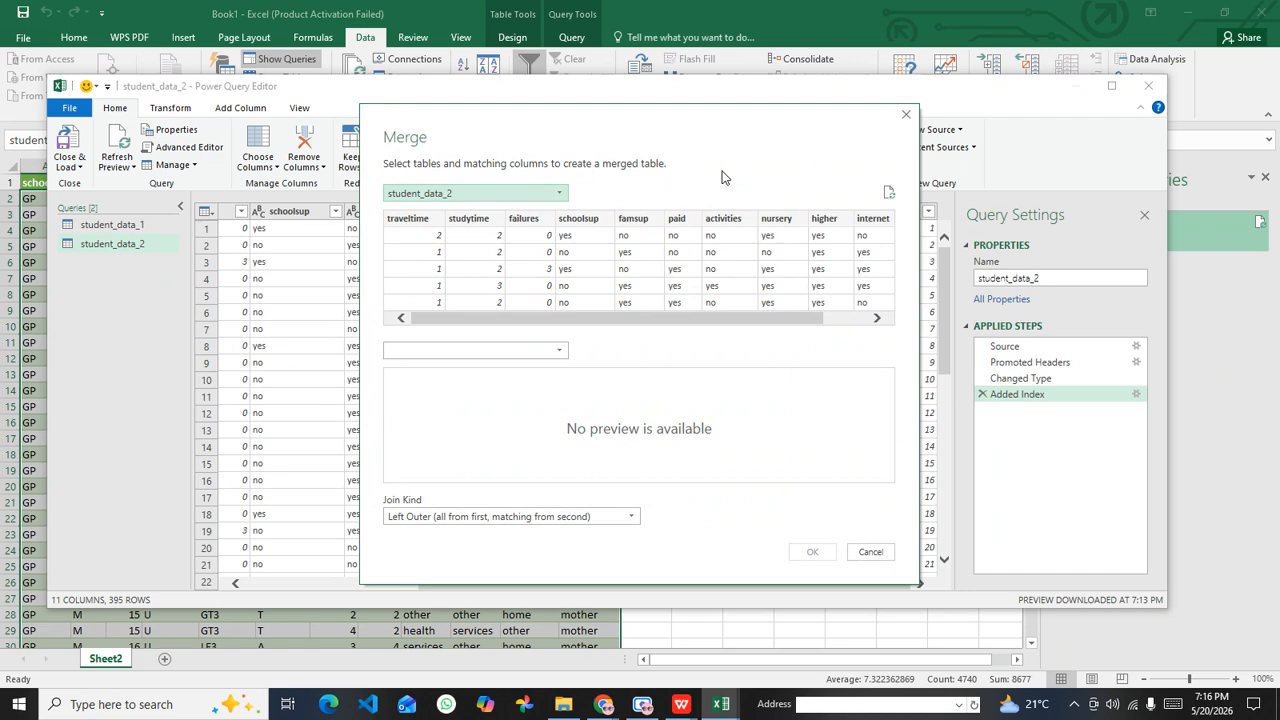
left_click_drag(686, 129, 612, 187)
left_click_drag(474, 60, 657, 133)
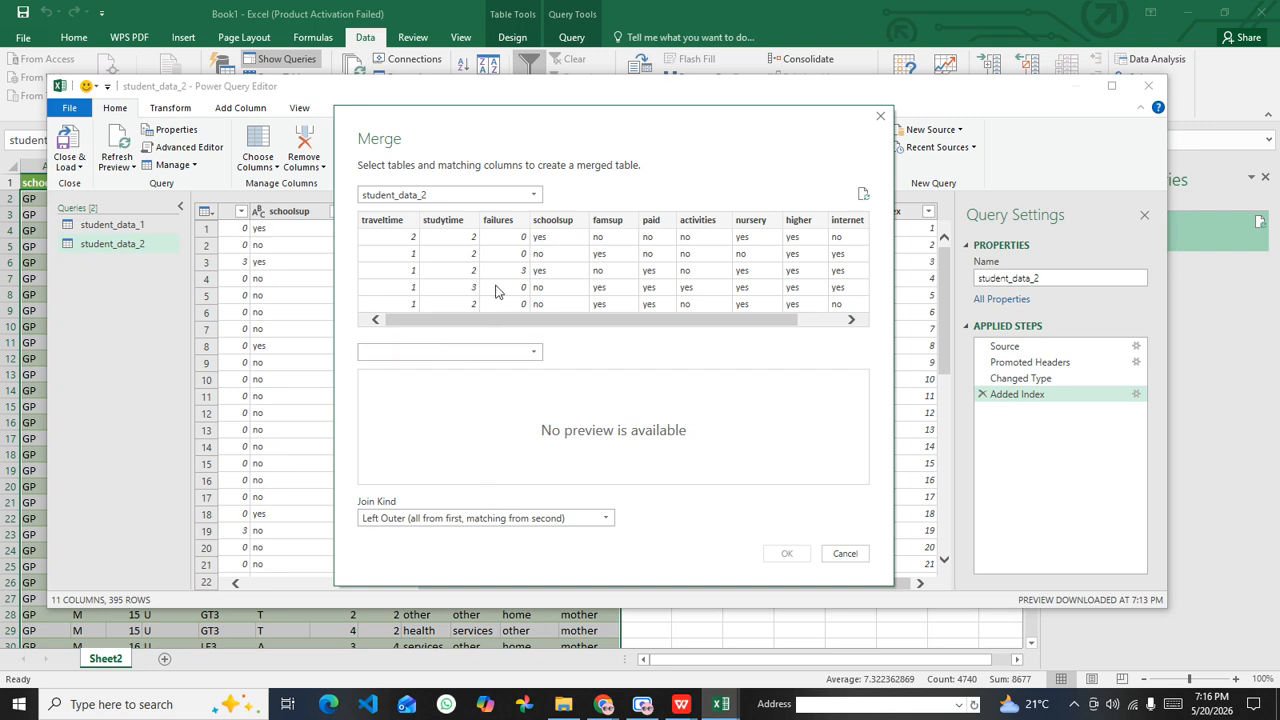
left_click(498, 203)
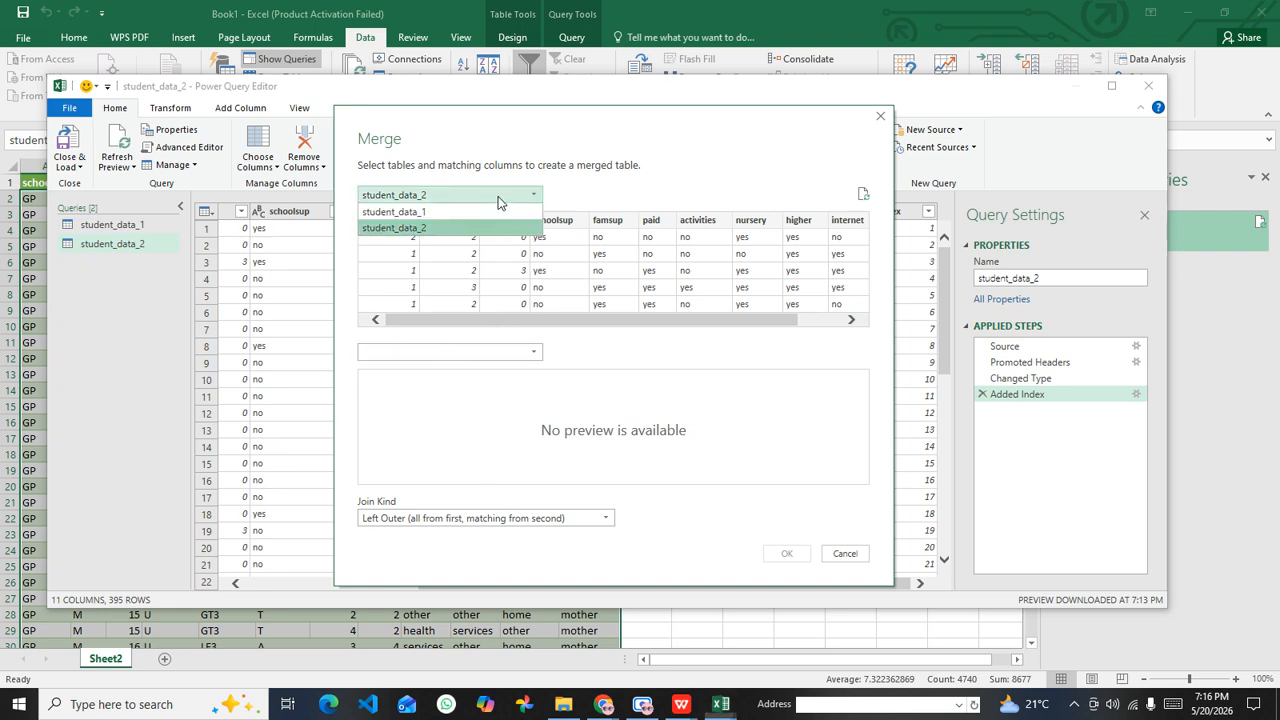
left_click(446, 211)
left_click(471, 351)
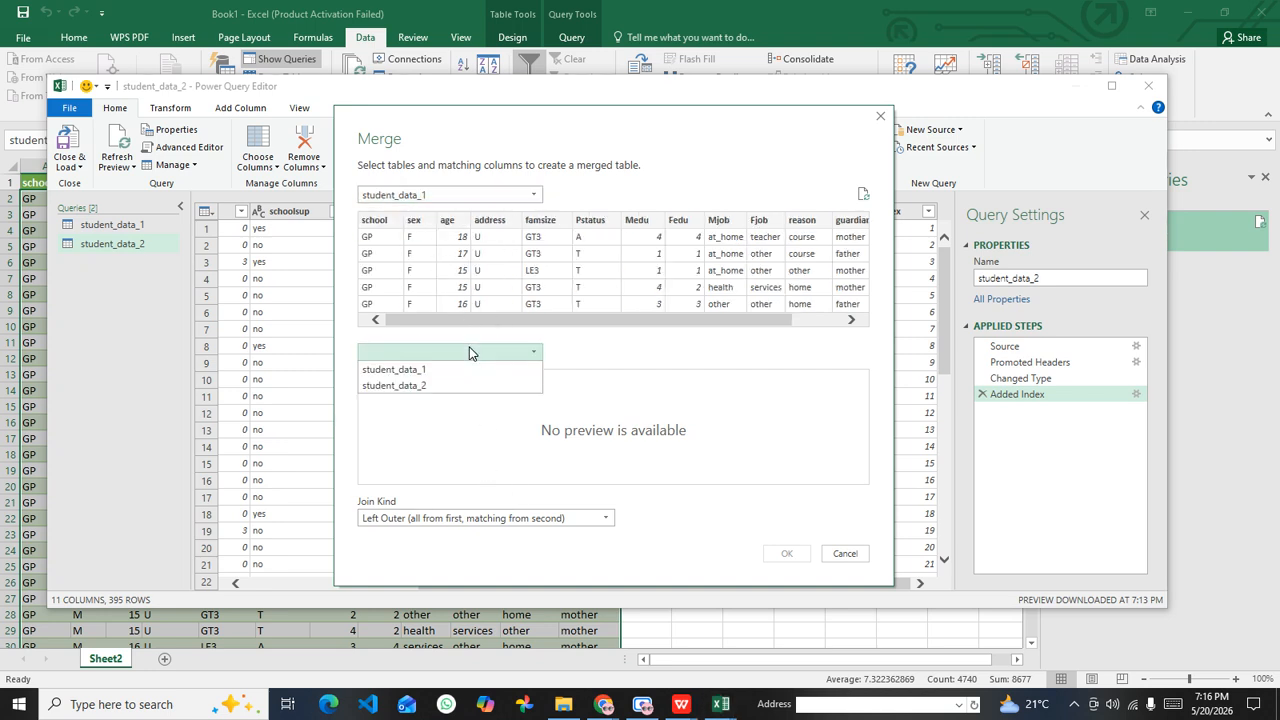
left_click(422, 386)
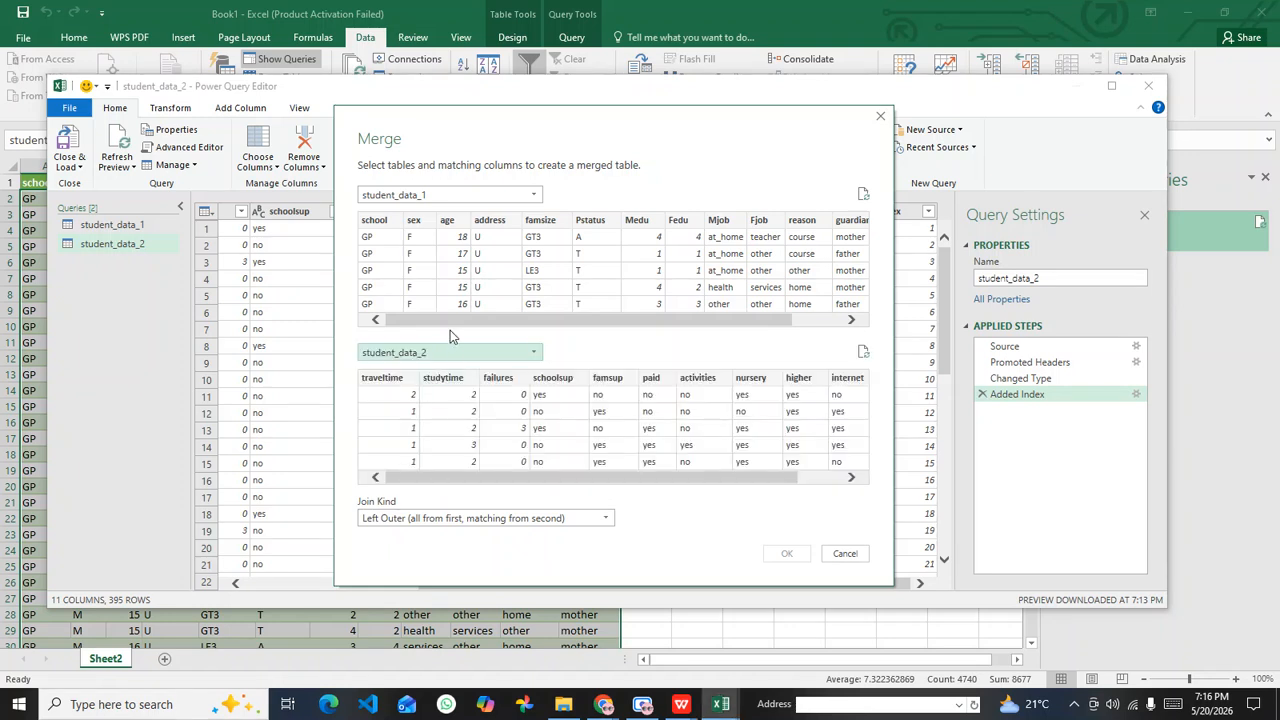
Step: Switch the merge's first table to student_data_2 and back to student_data_1, reselecting student_data_2 as the second table
left_click(440, 195)
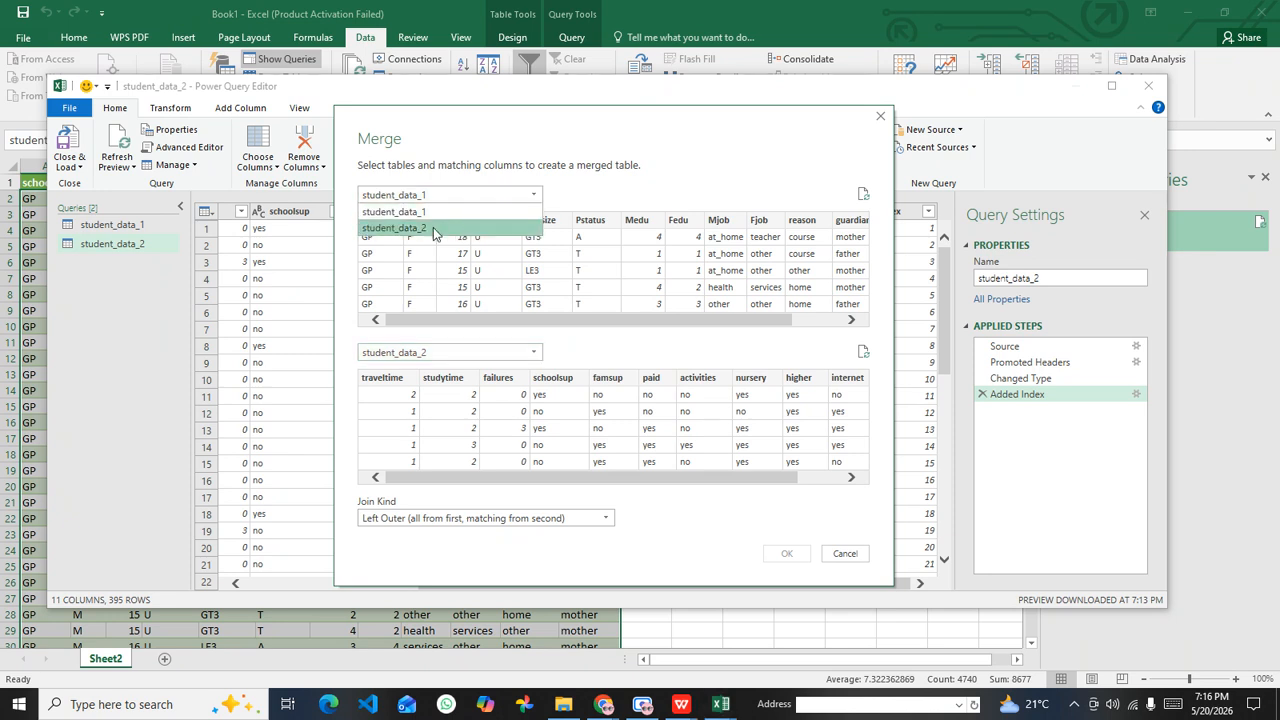
left_click(432, 230)
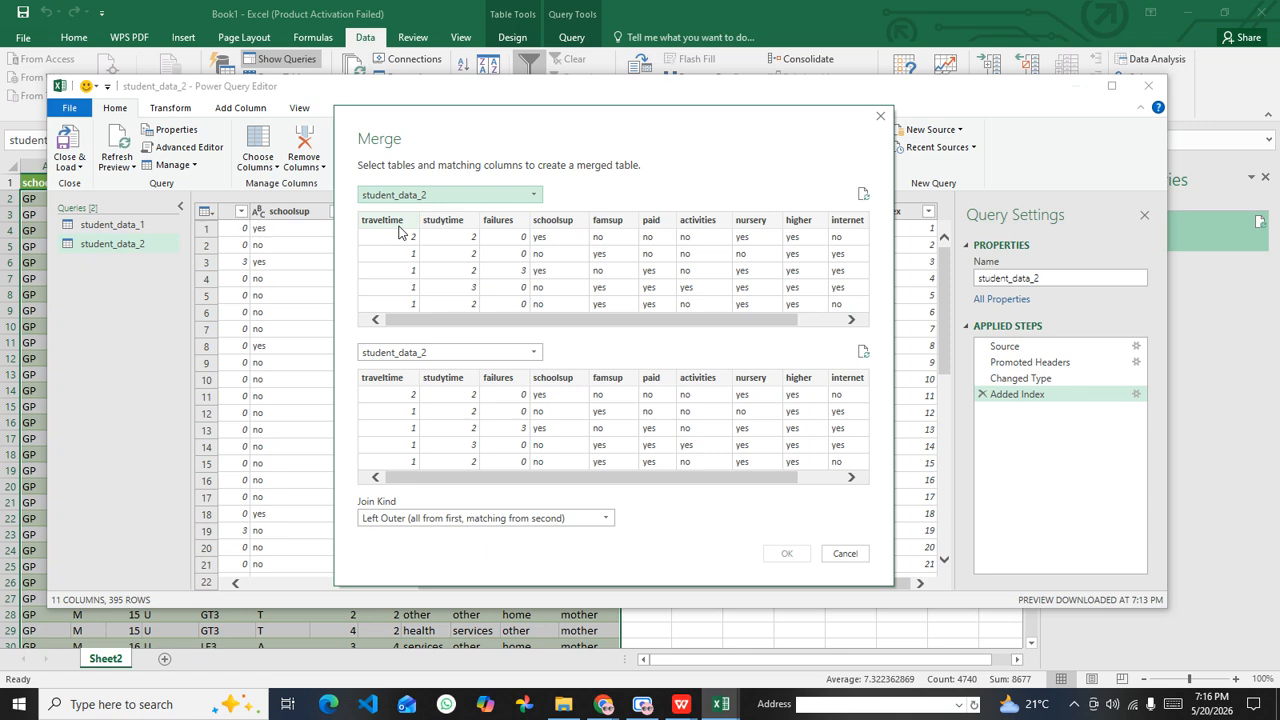
left_click(497, 197)
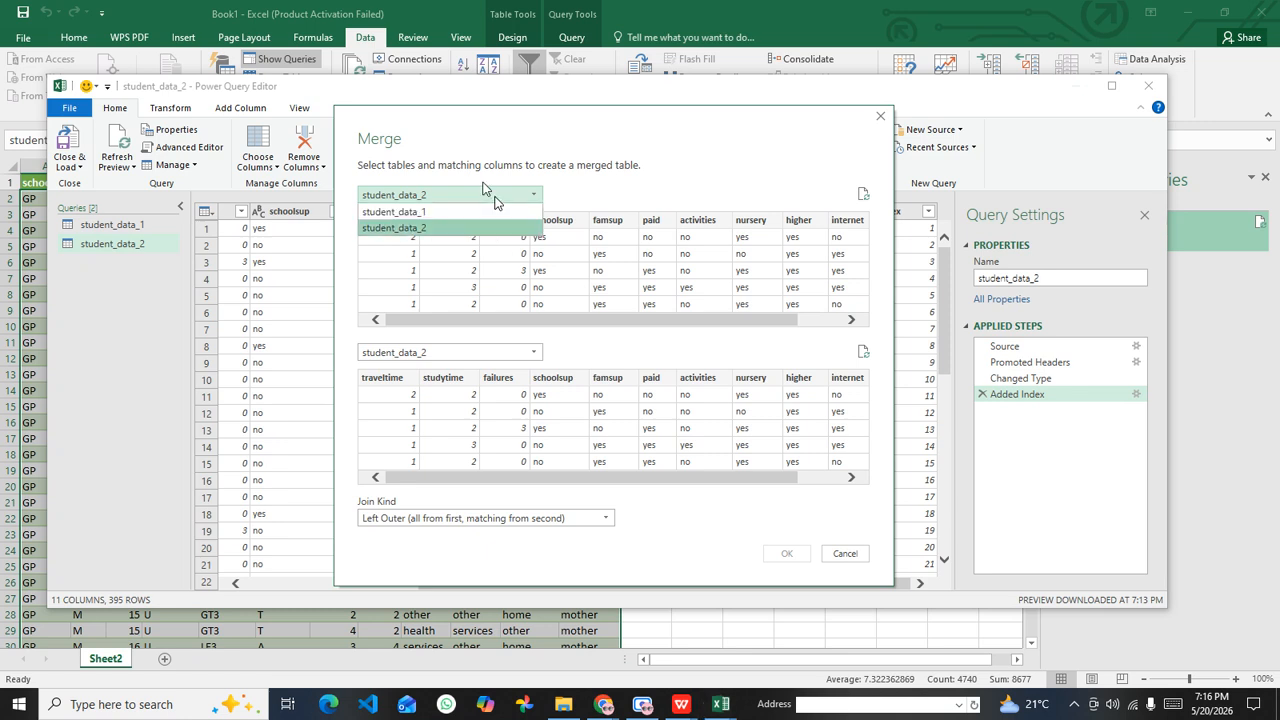
left_click(458, 195)
left_click(452, 195)
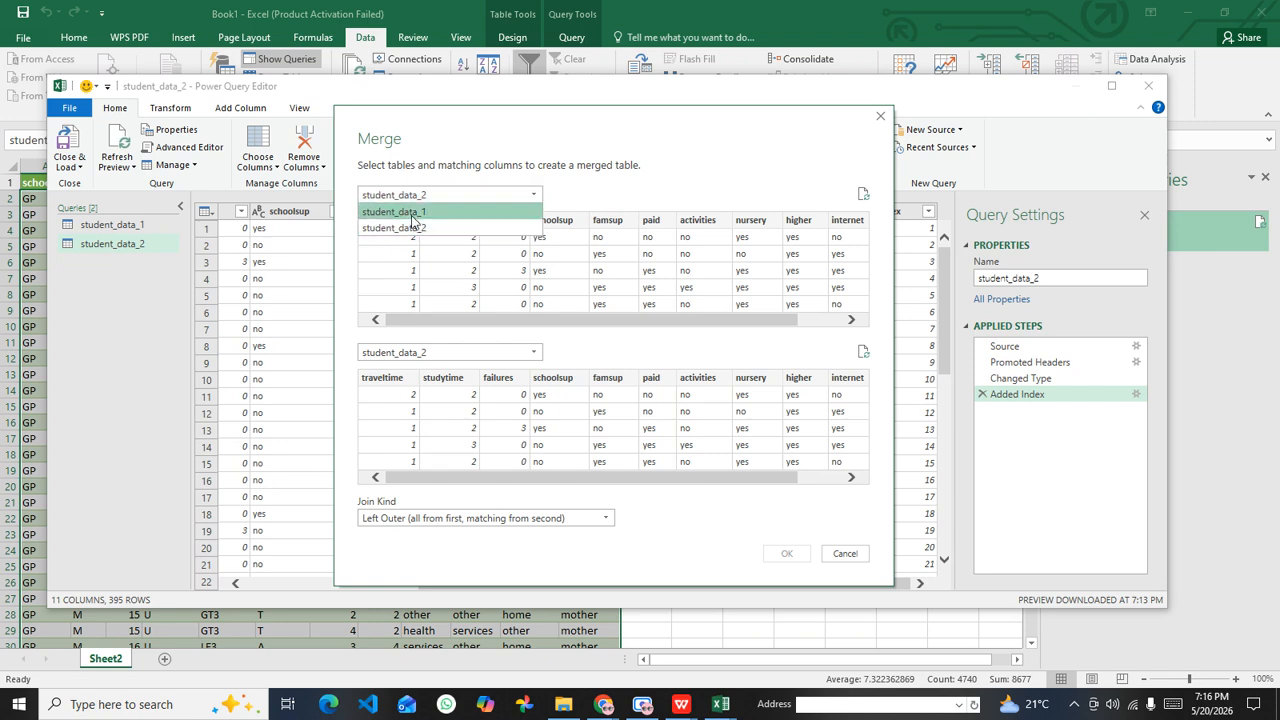
left_click(413, 212)
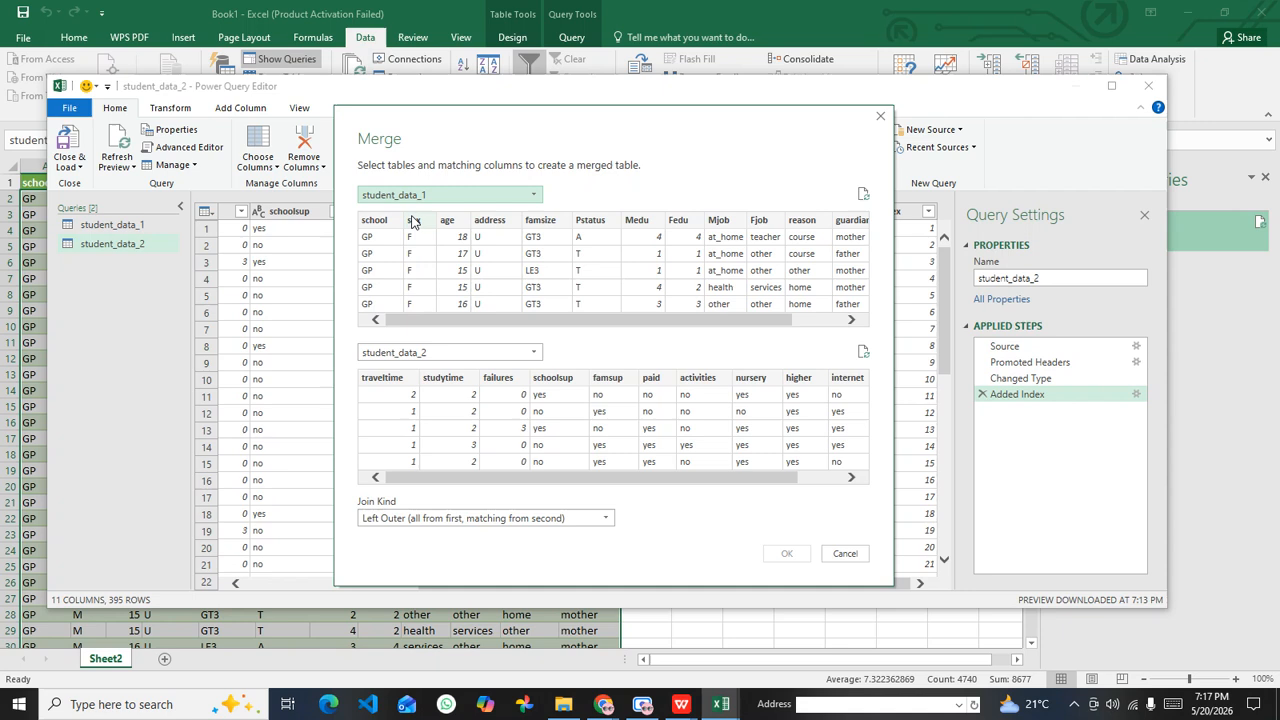
left_click(450, 352)
left_click(424, 393)
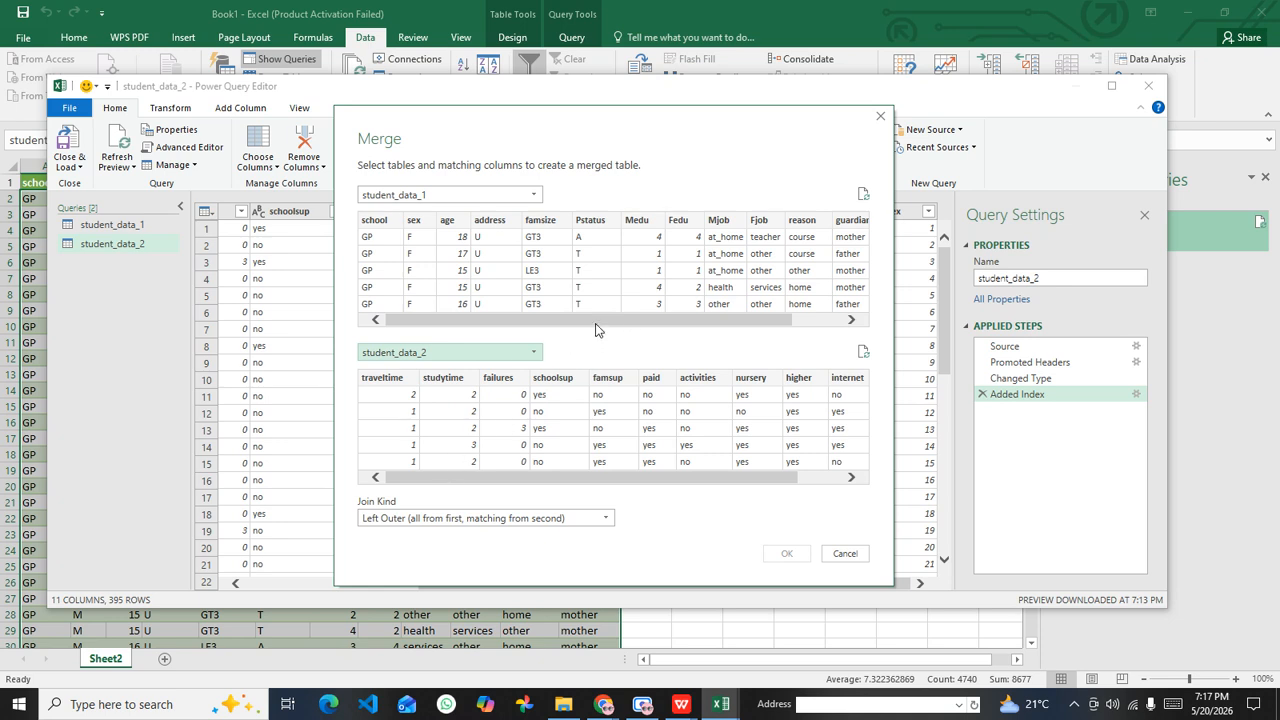
Step: Select the Index column in both student_data_1 and student_data_2 as the matching columns for the merge
left_click_drag(596, 324, 646, 324)
left_click_drag(713, 485, 758, 483)
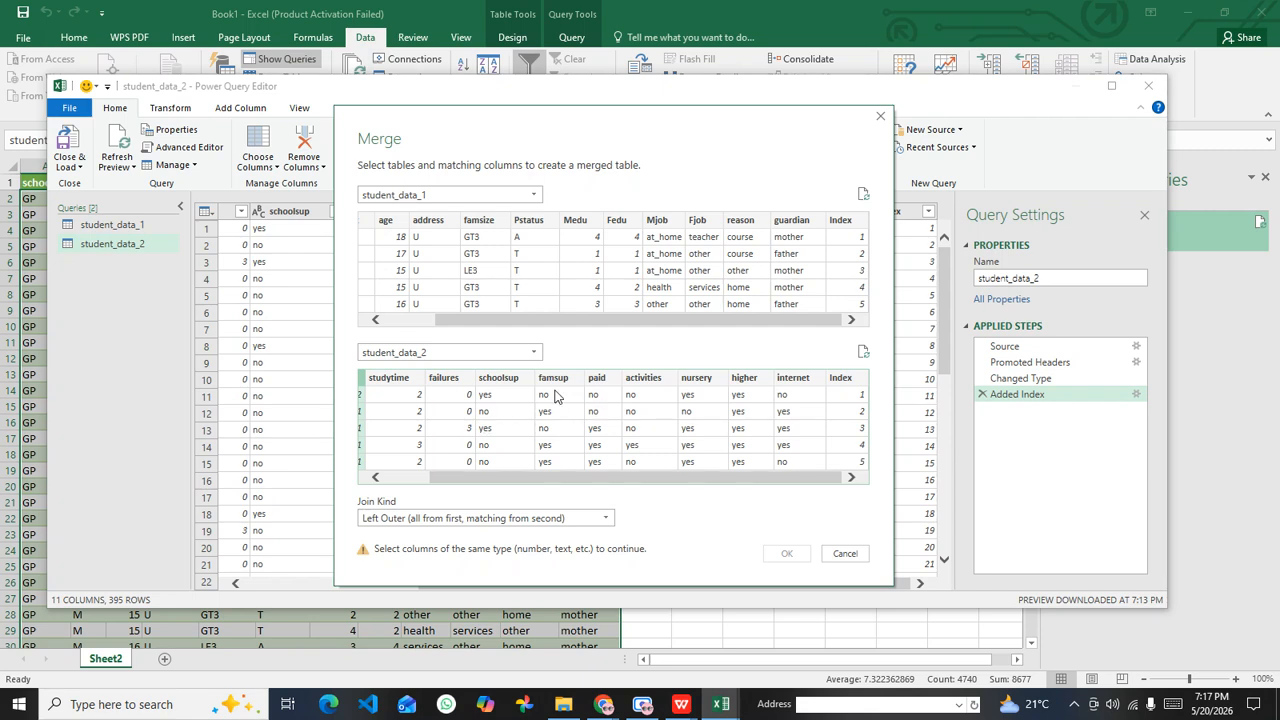
left_click(842, 225)
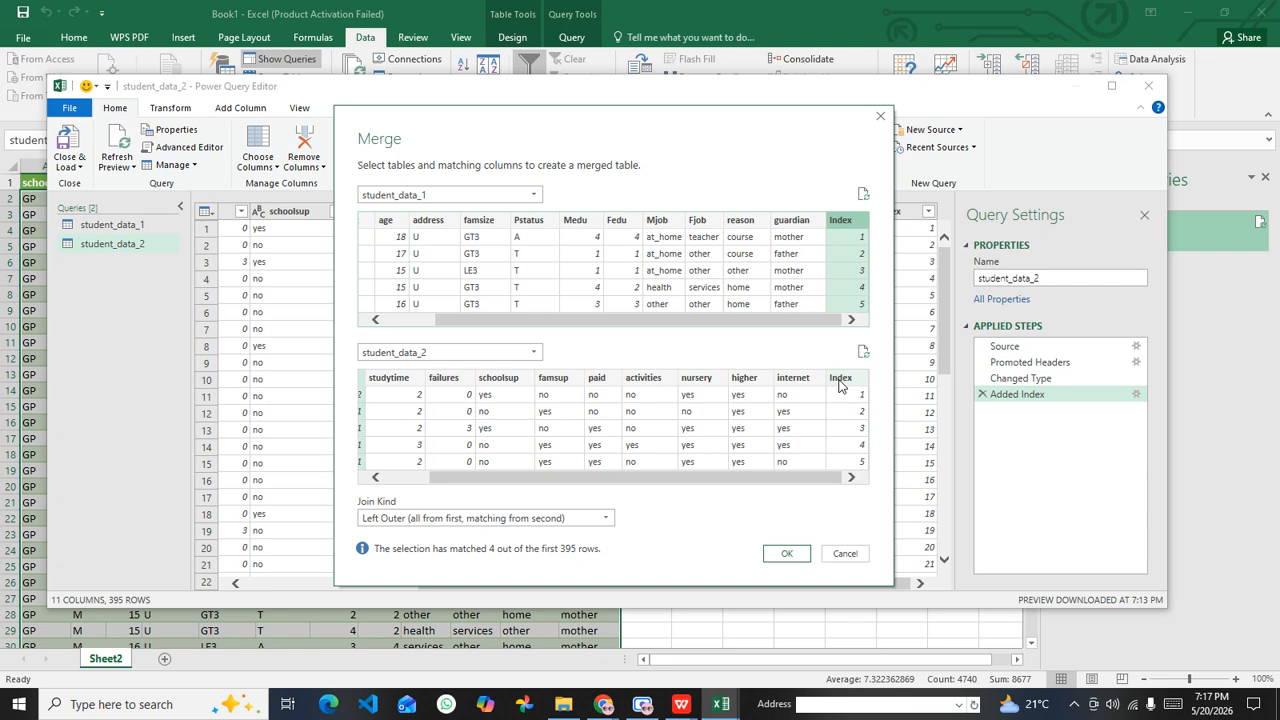
left_click(840, 385)
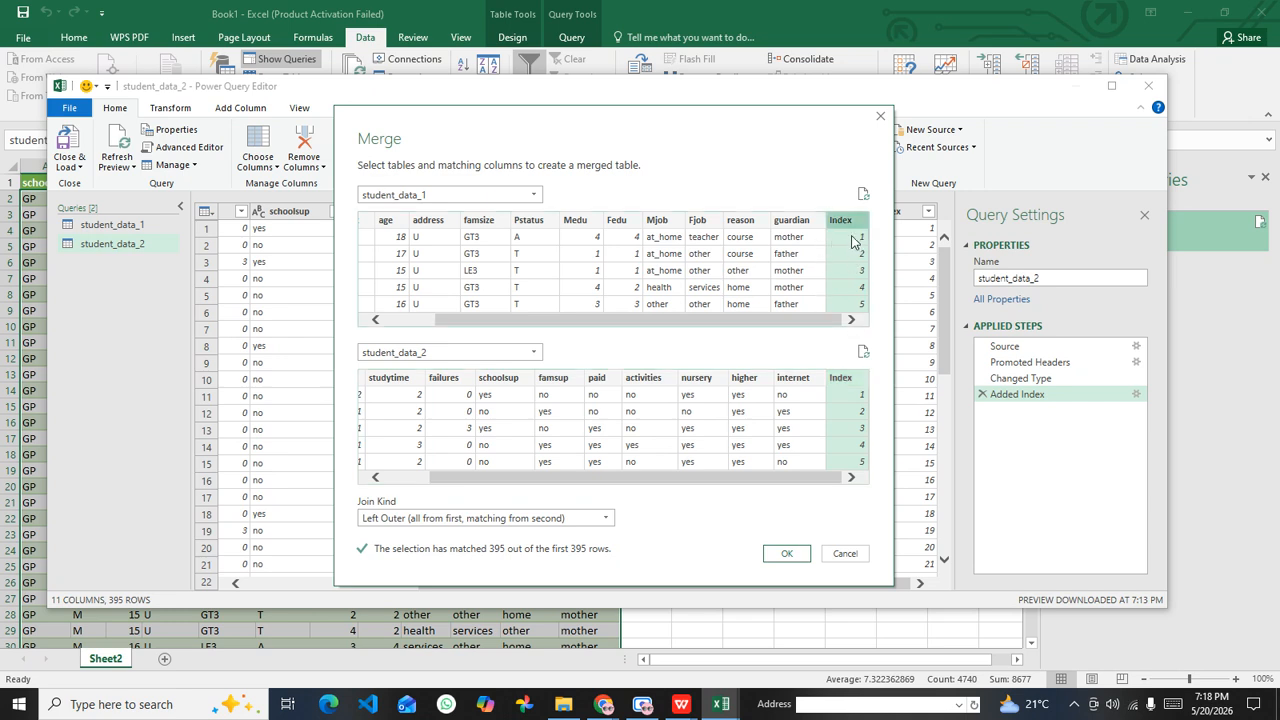
left_click(812, 221)
left_click(840, 222)
left_click(819, 379)
left_click(841, 382)
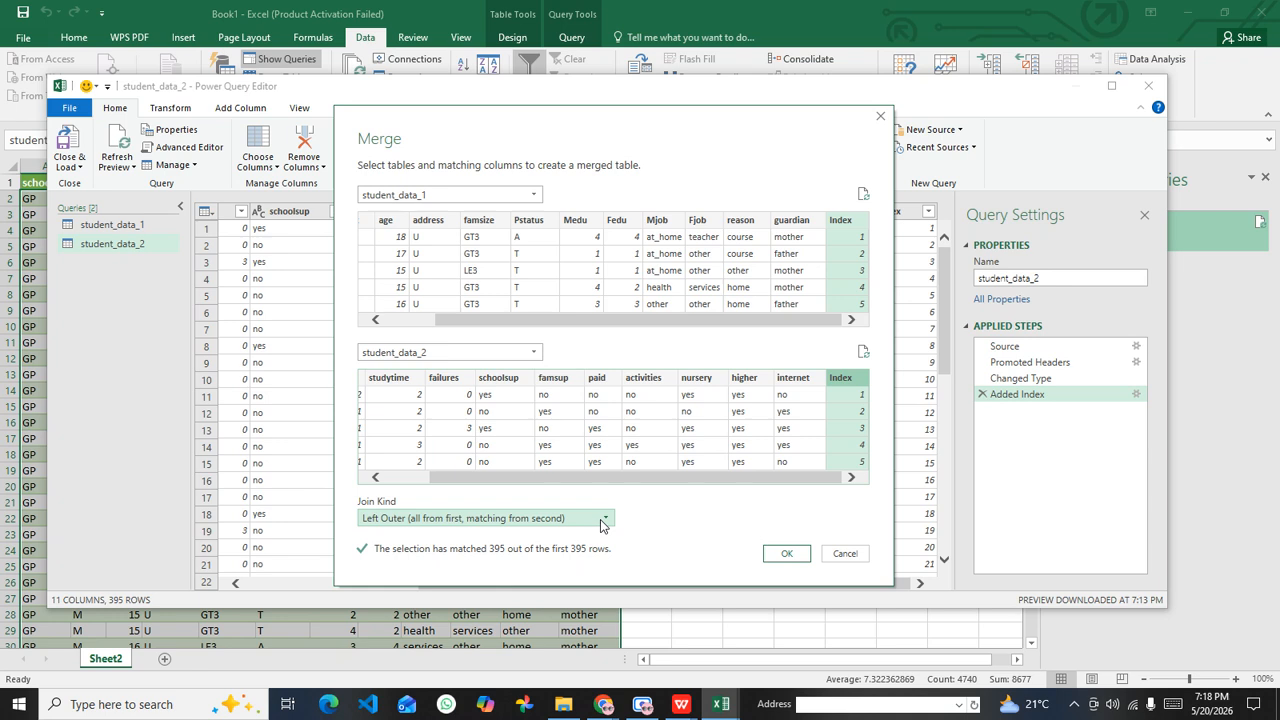
Step: Open the join kind options for the merge
left_click(409, 523)
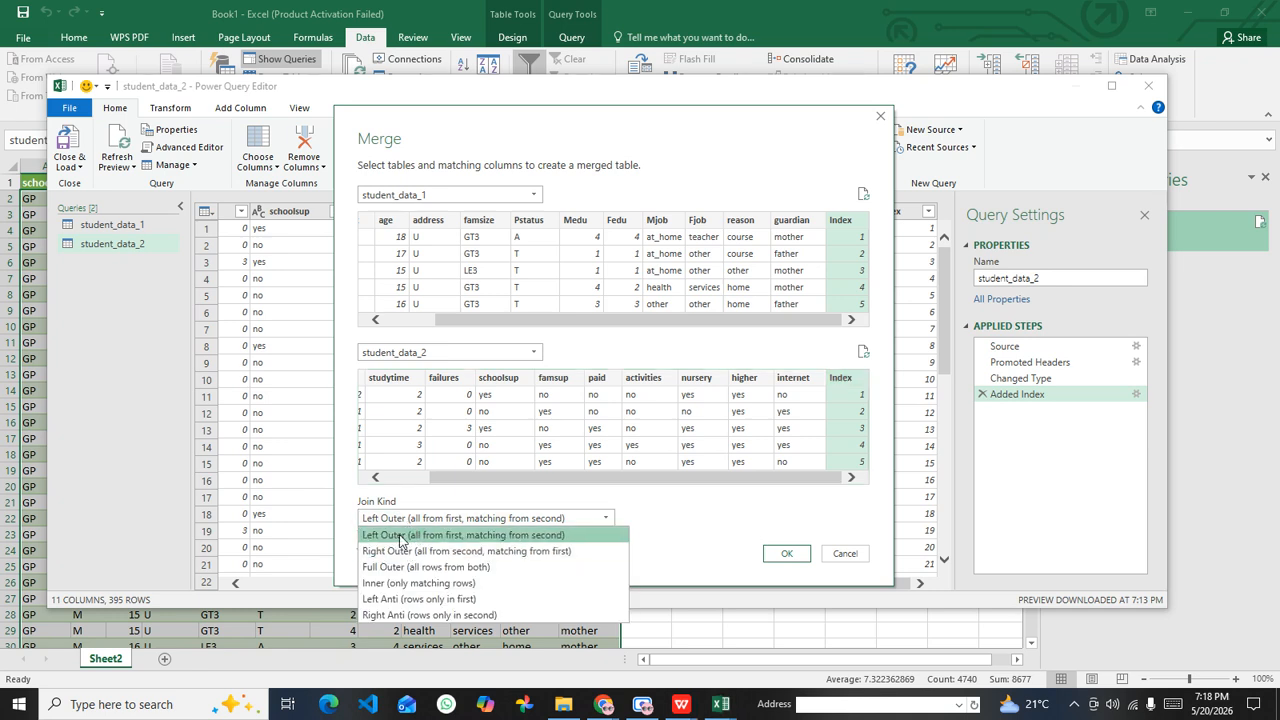
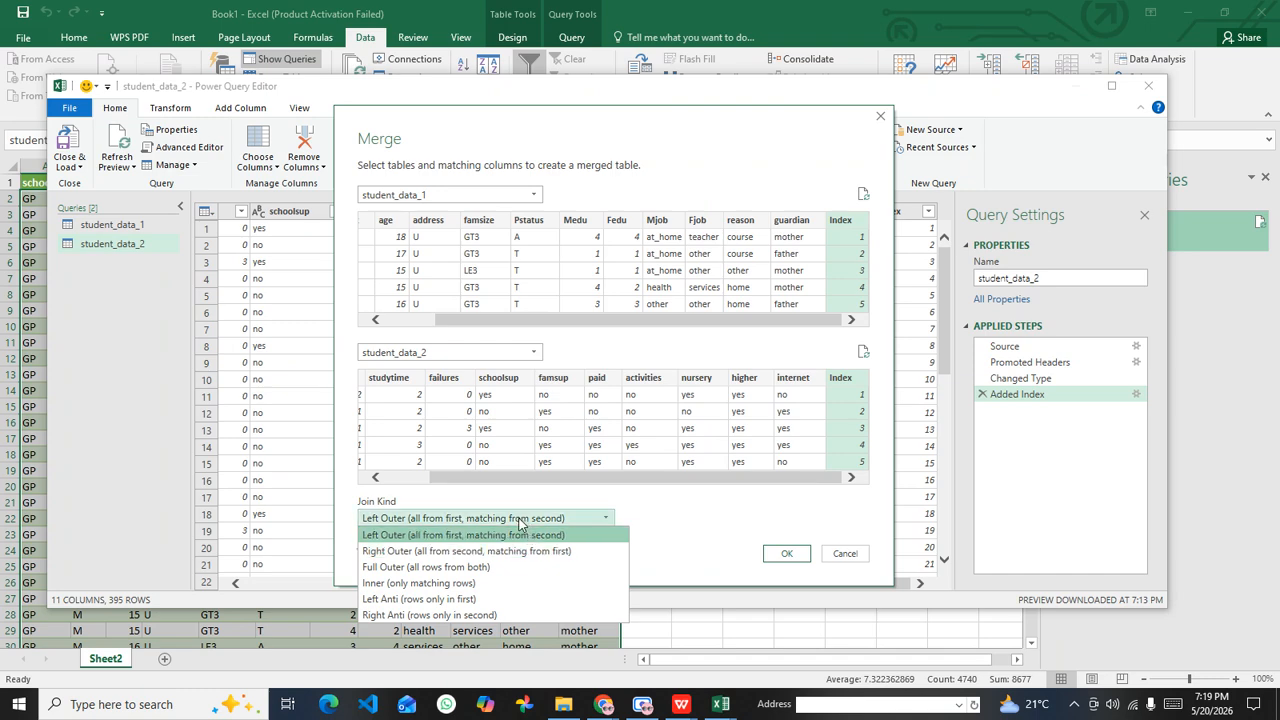
Step: Create the merged query with a Left Outer join and compare it with student_data_1 and student_data_2
left_click(522, 530)
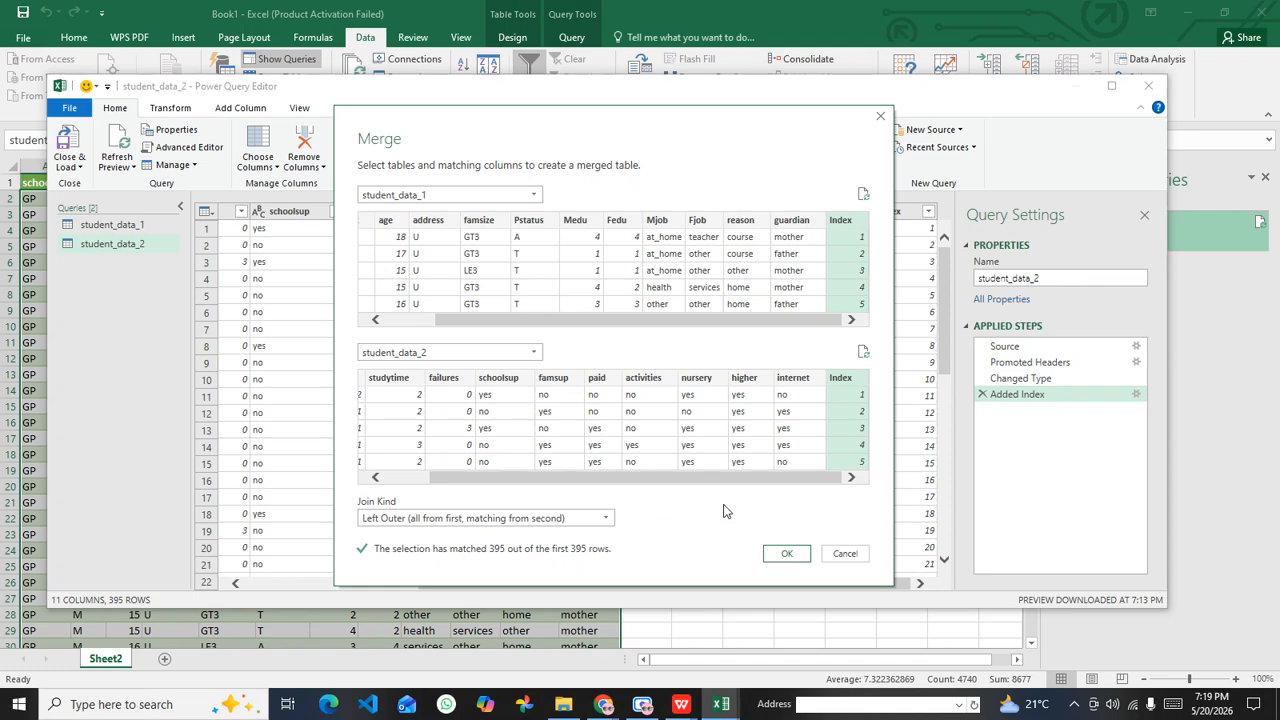
left_click(788, 555)
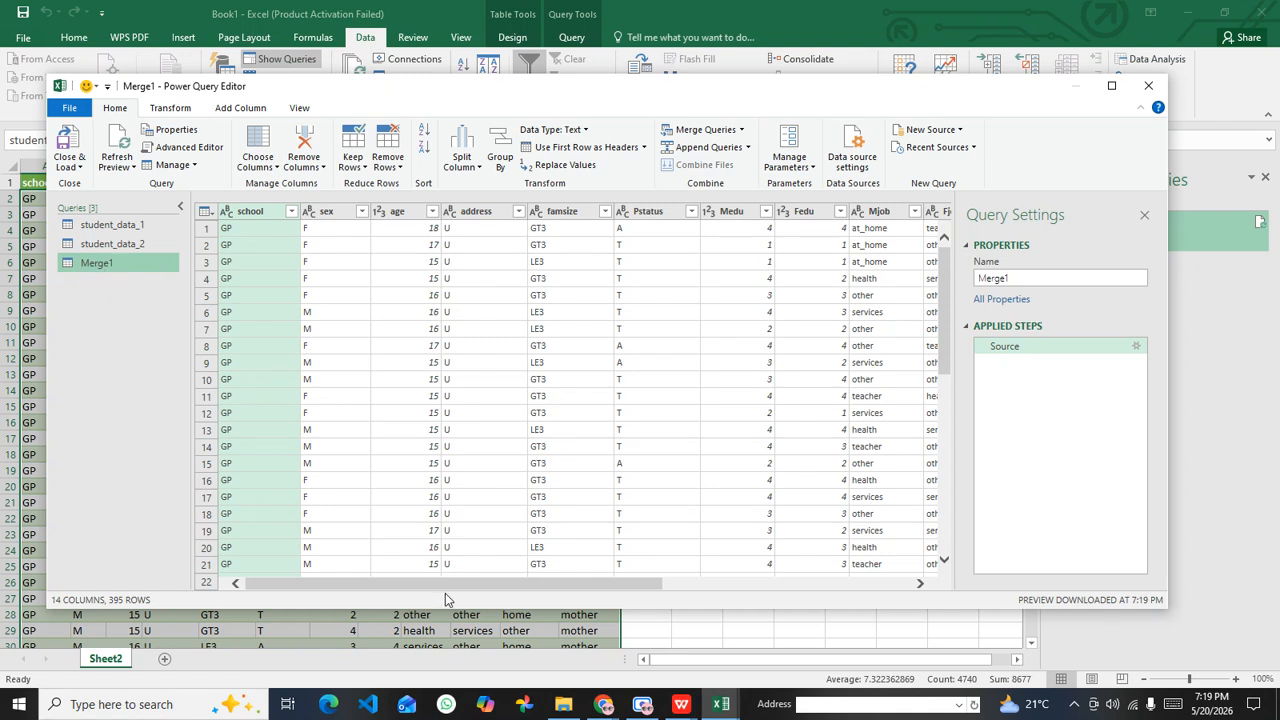
left_click(113, 226)
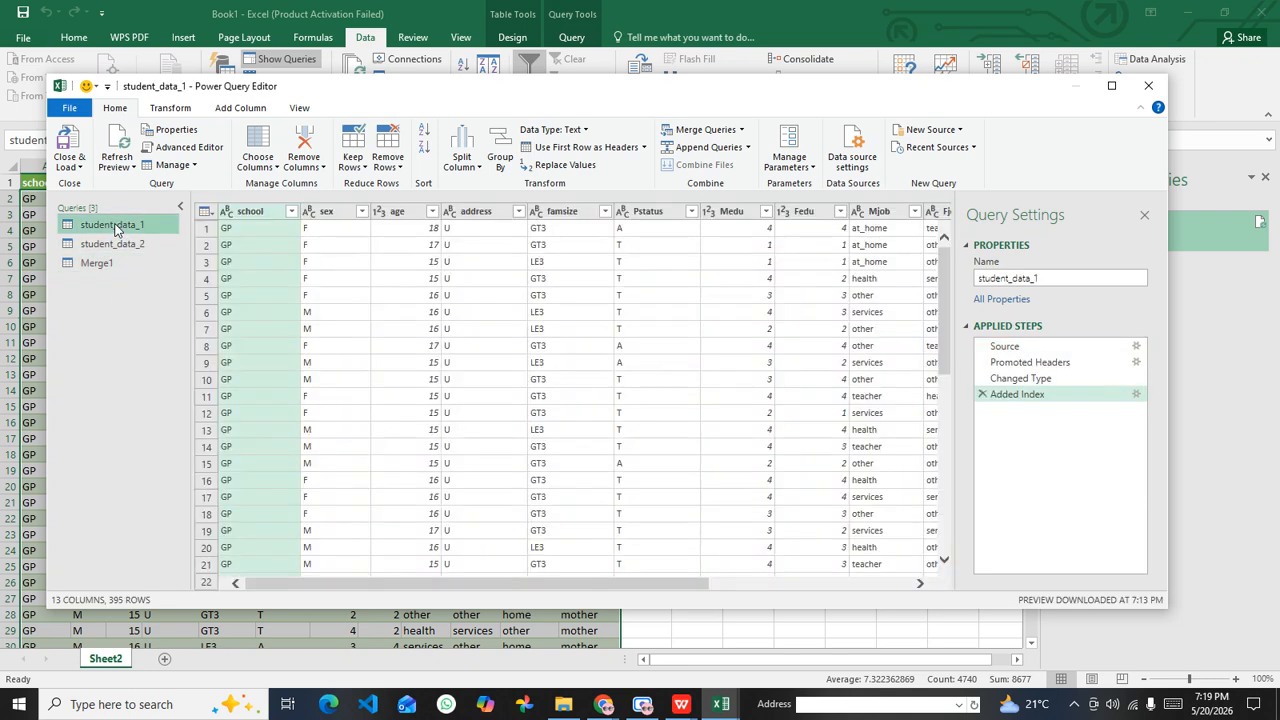
left_click_drag(454, 584, 660, 584)
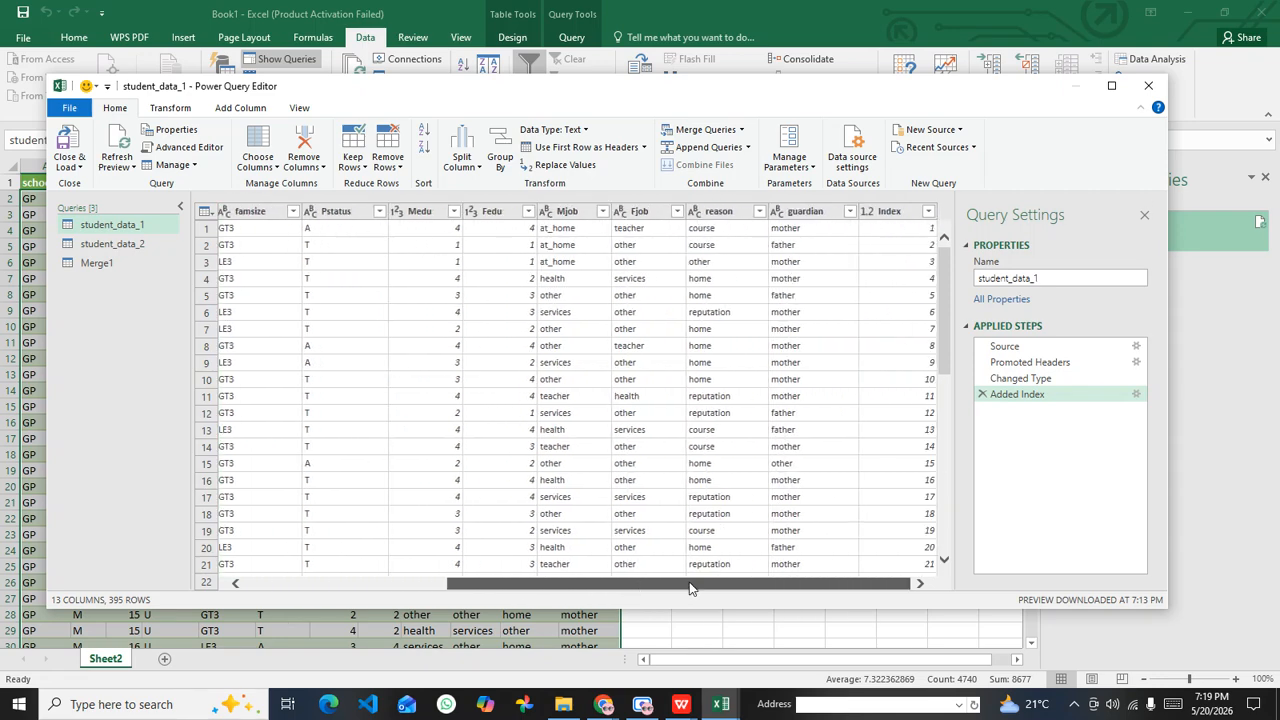
left_click(134, 248)
left_click(100, 263)
Step: Expand the student_data_2 column in the merged query, leaving out Index and not using the original column name as prefix
left_click_drag(588, 590, 880, 580)
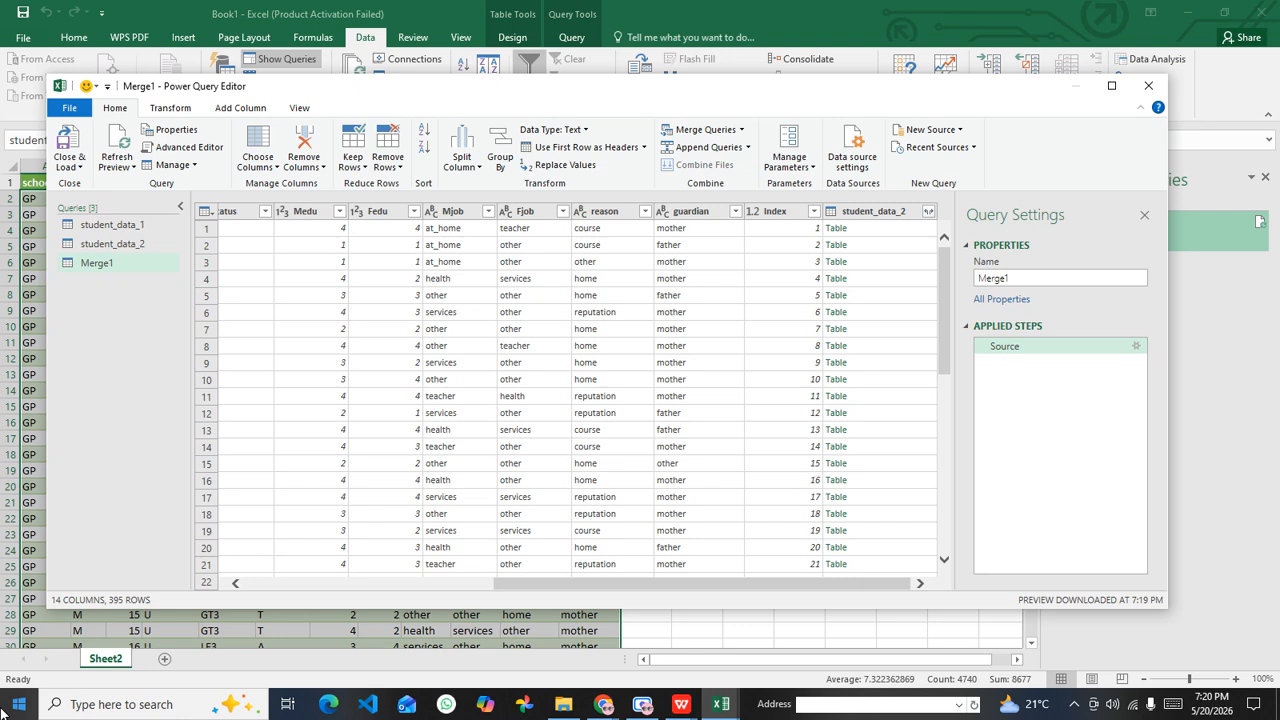
left_click(929, 214)
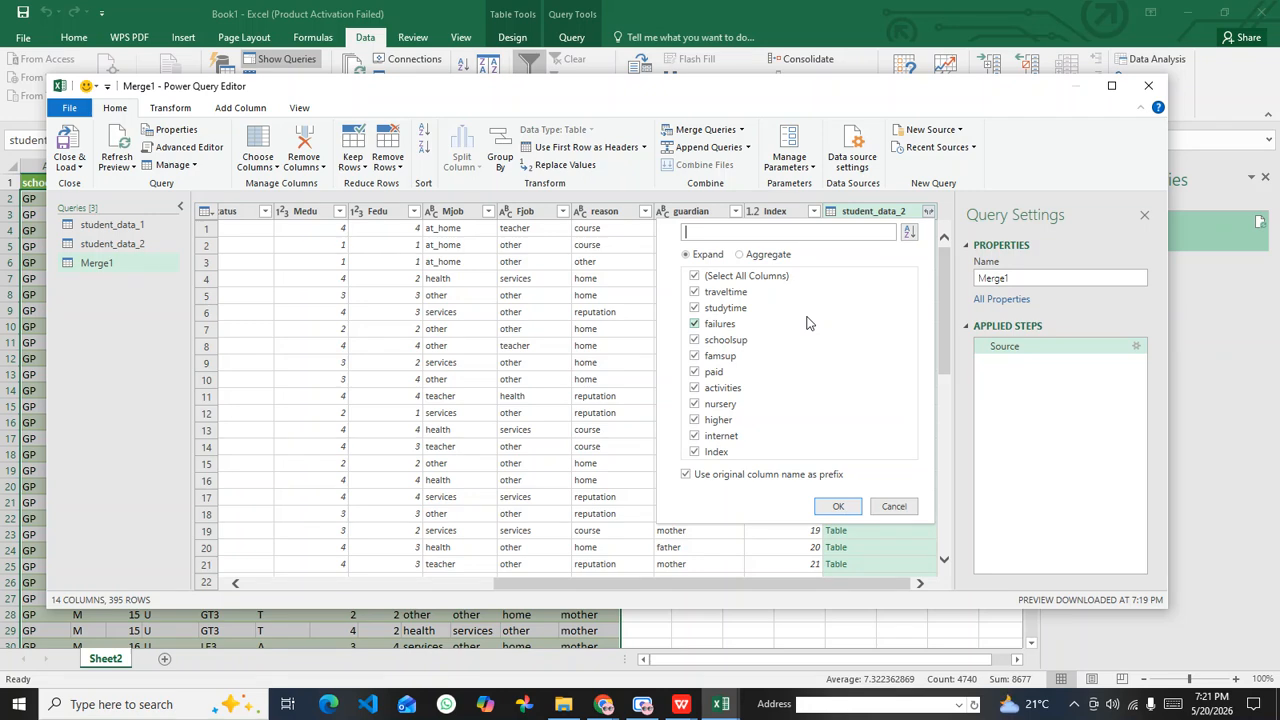
left_click(695, 452)
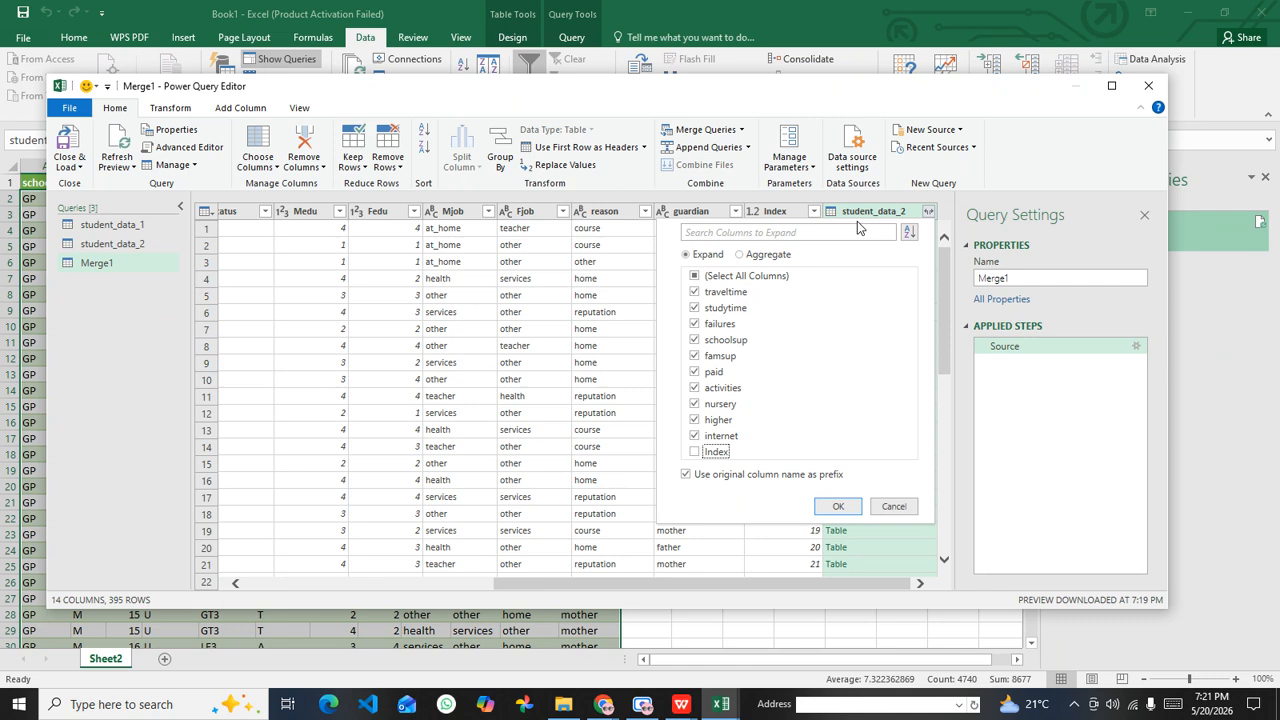
left_click(687, 476)
left_click(695, 452)
left_click(695, 452)
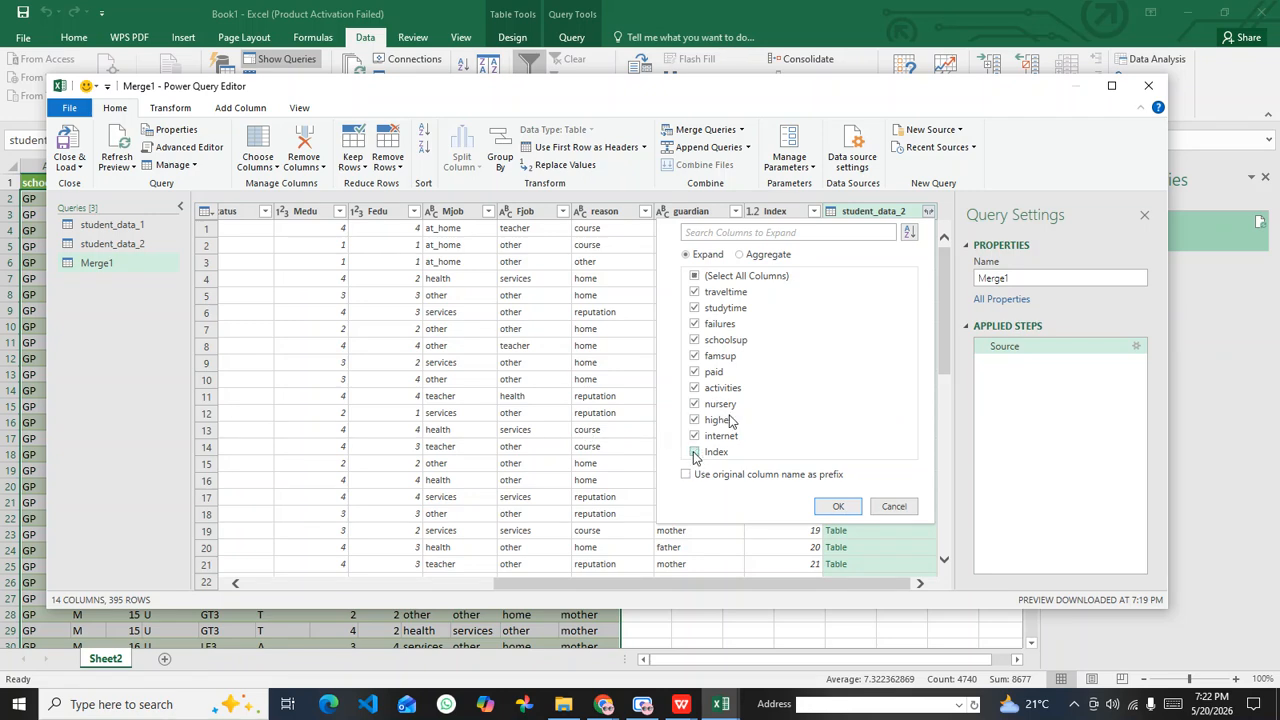
left_click(682, 702)
mouse_move(638, 655)
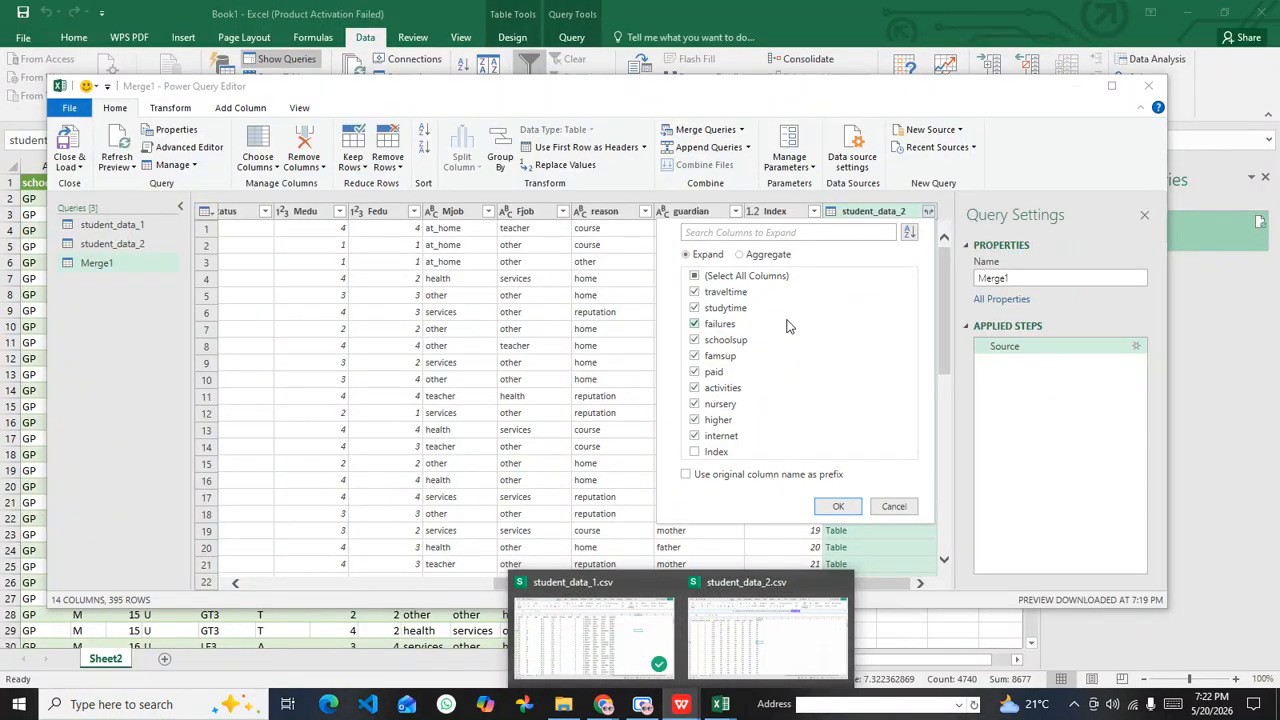
left_click(686, 474)
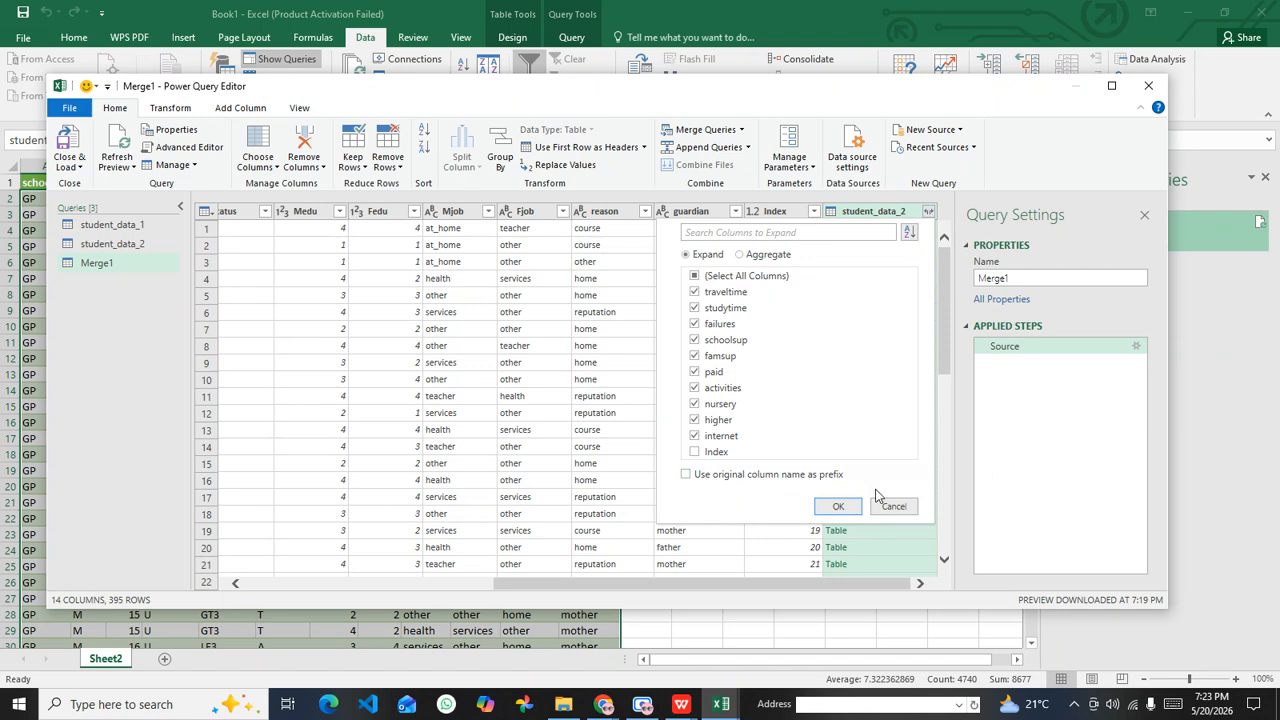
left_click(838, 507)
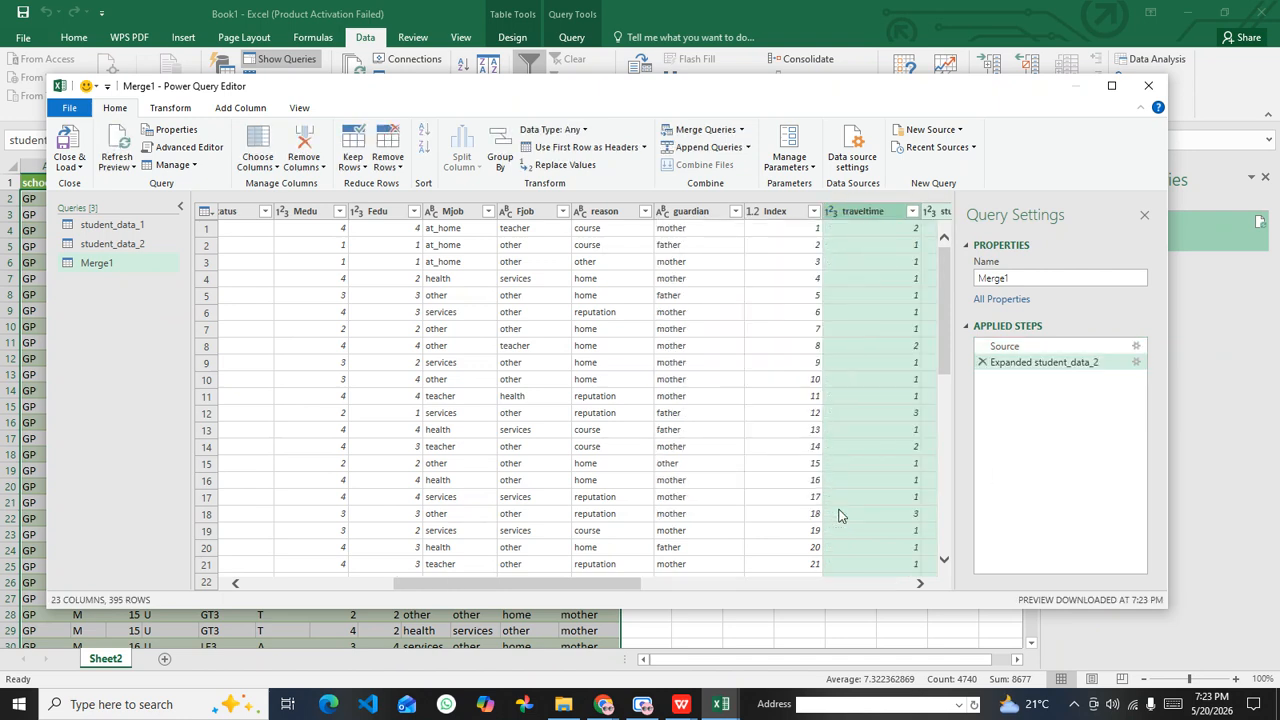
Step: Remove the Index column from the expanded merged query
left_click_drag(613, 584, 914, 541)
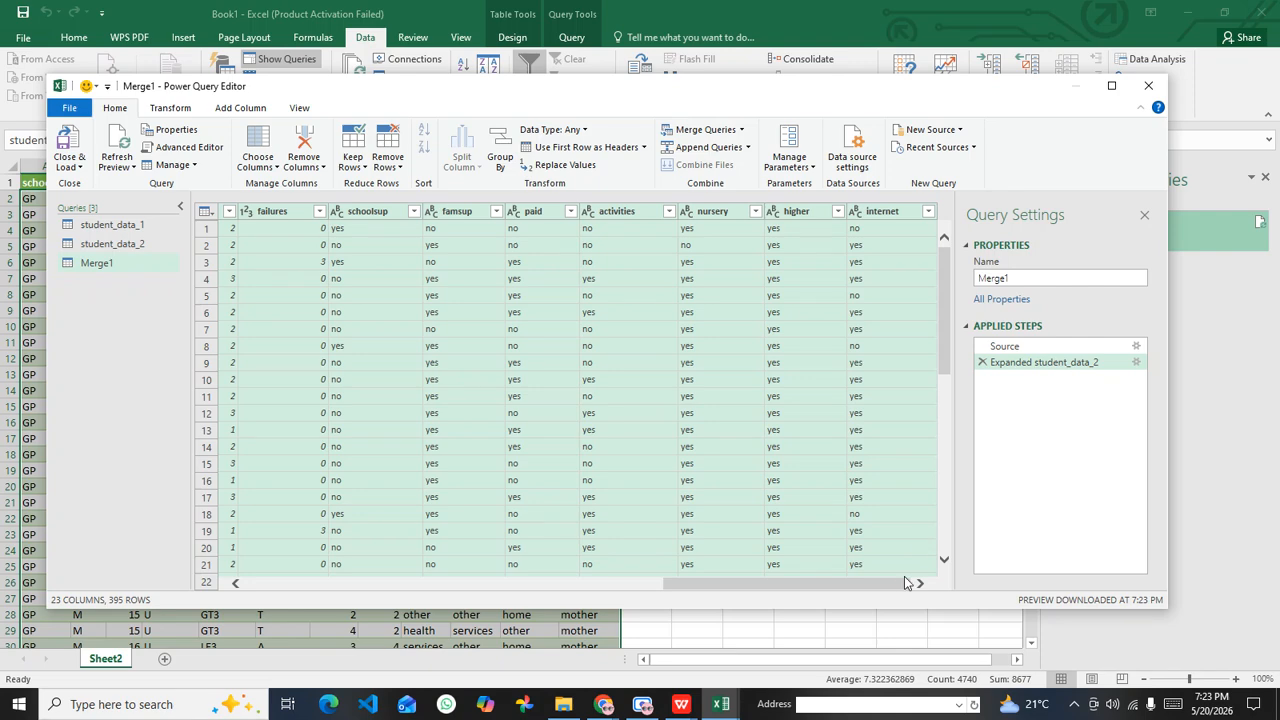
left_click_drag(900, 585, 815, 545)
left_click(812, 330)
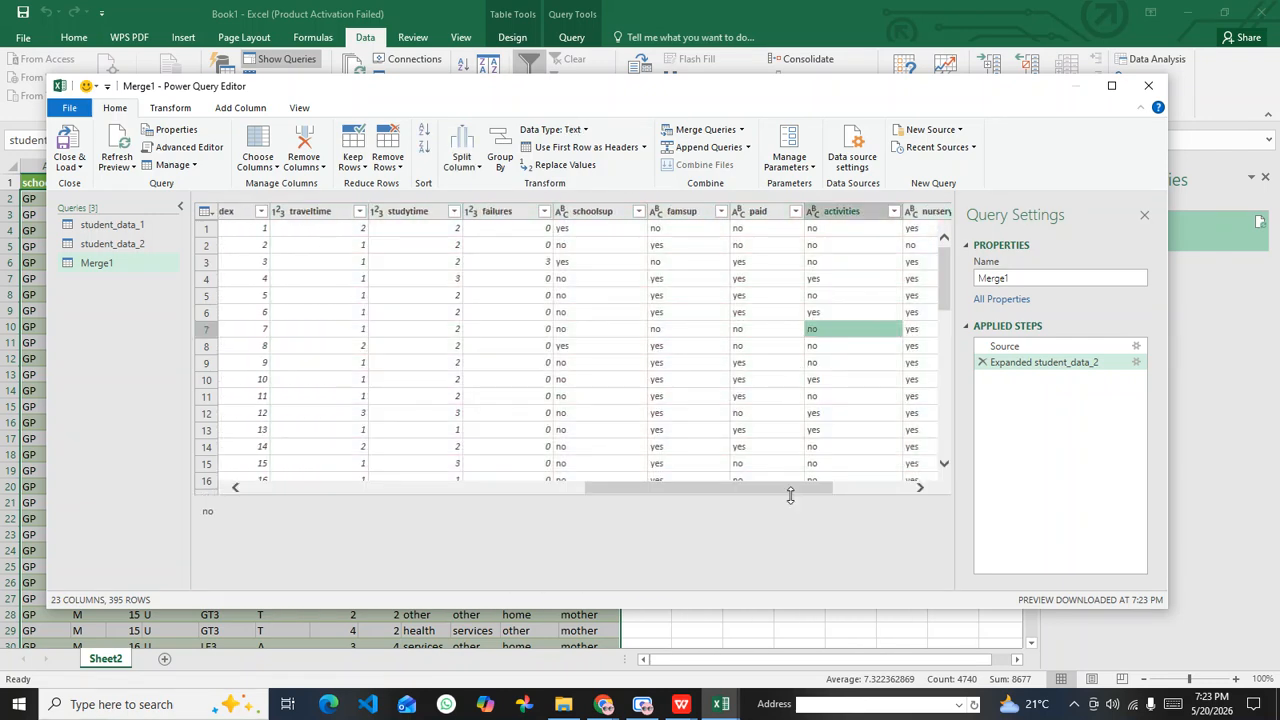
left_click_drag(750, 491, 700, 473)
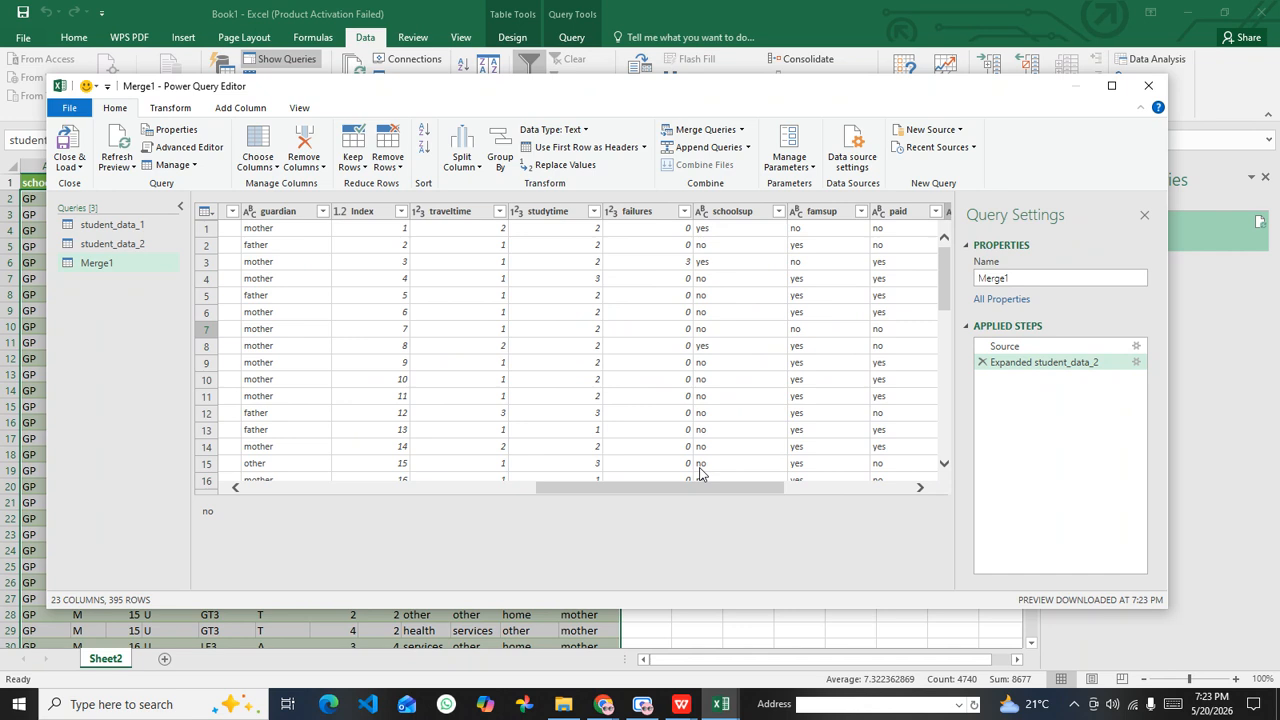
left_click_drag(708, 496, 598, 497)
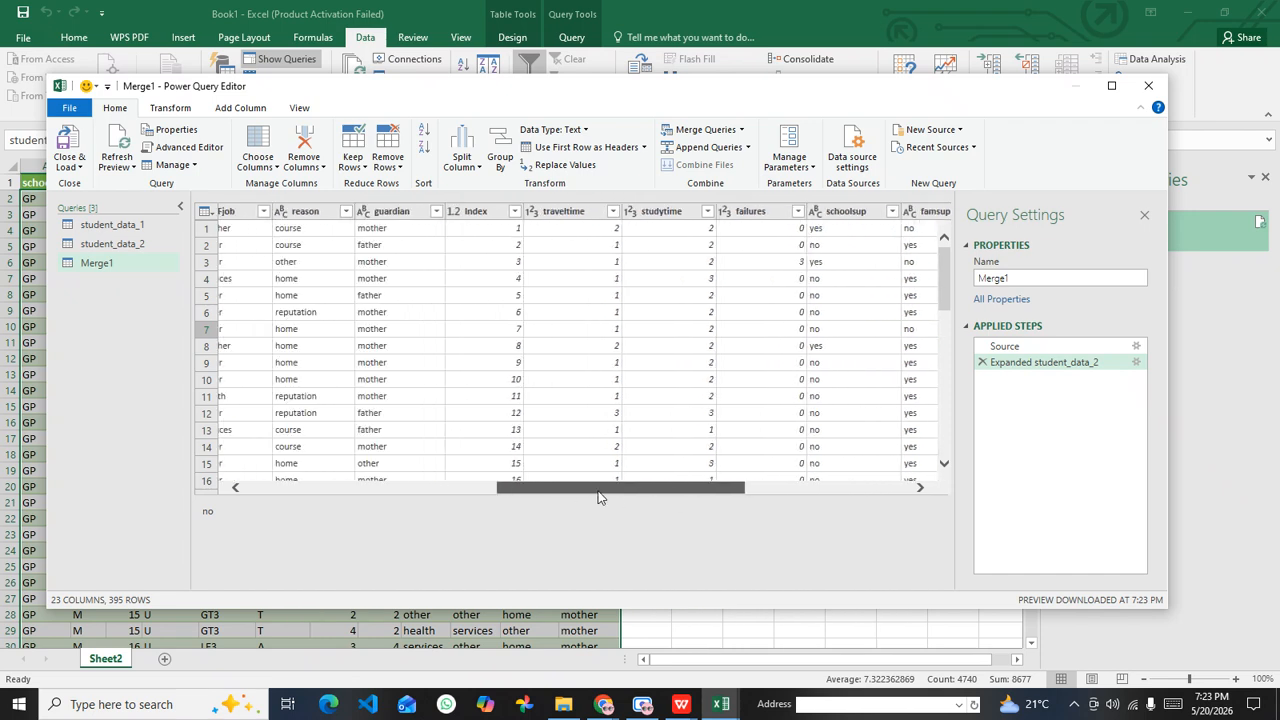
left_click(475, 214)
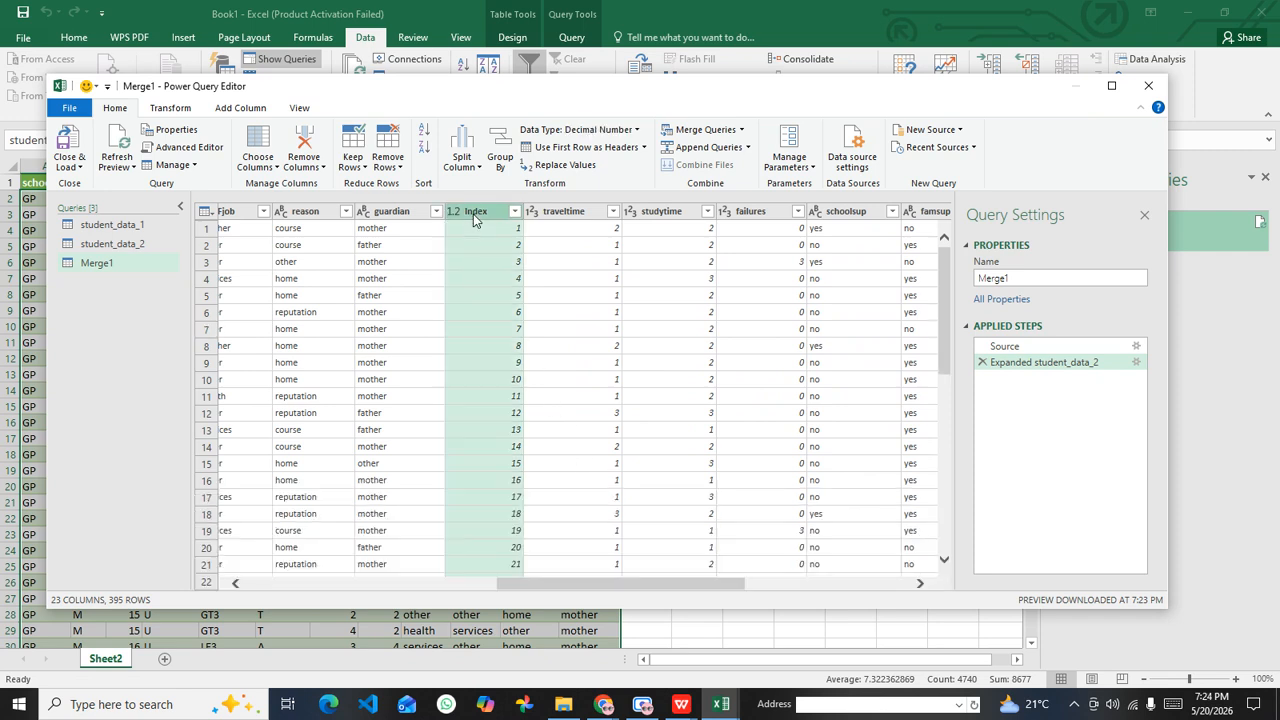
right_click(475, 220)
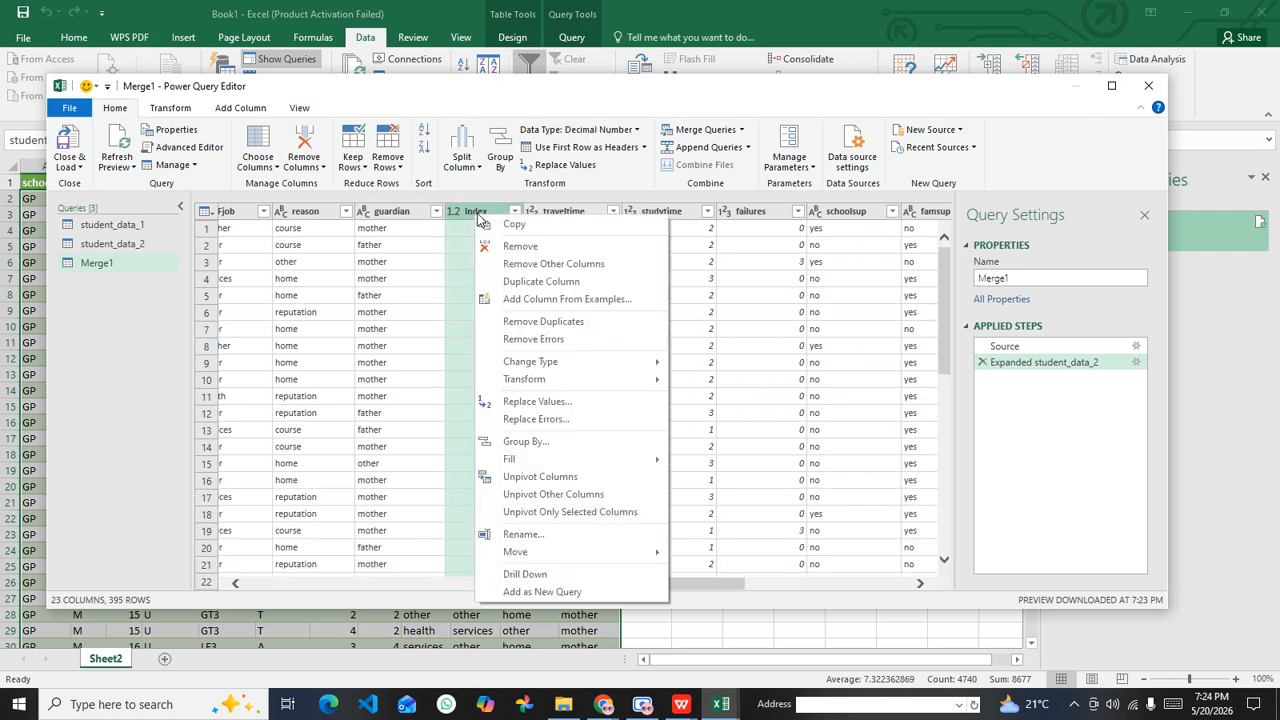
left_click(518, 247)
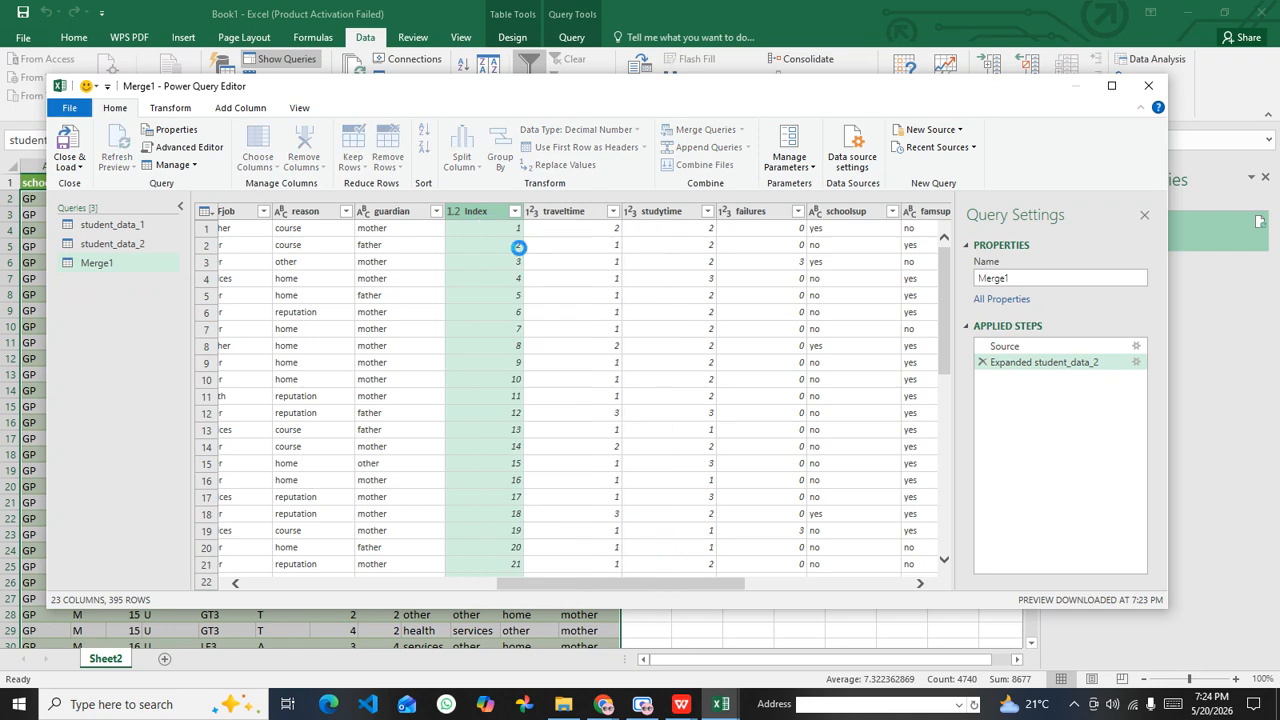
left_click_drag(600, 590, 480, 568)
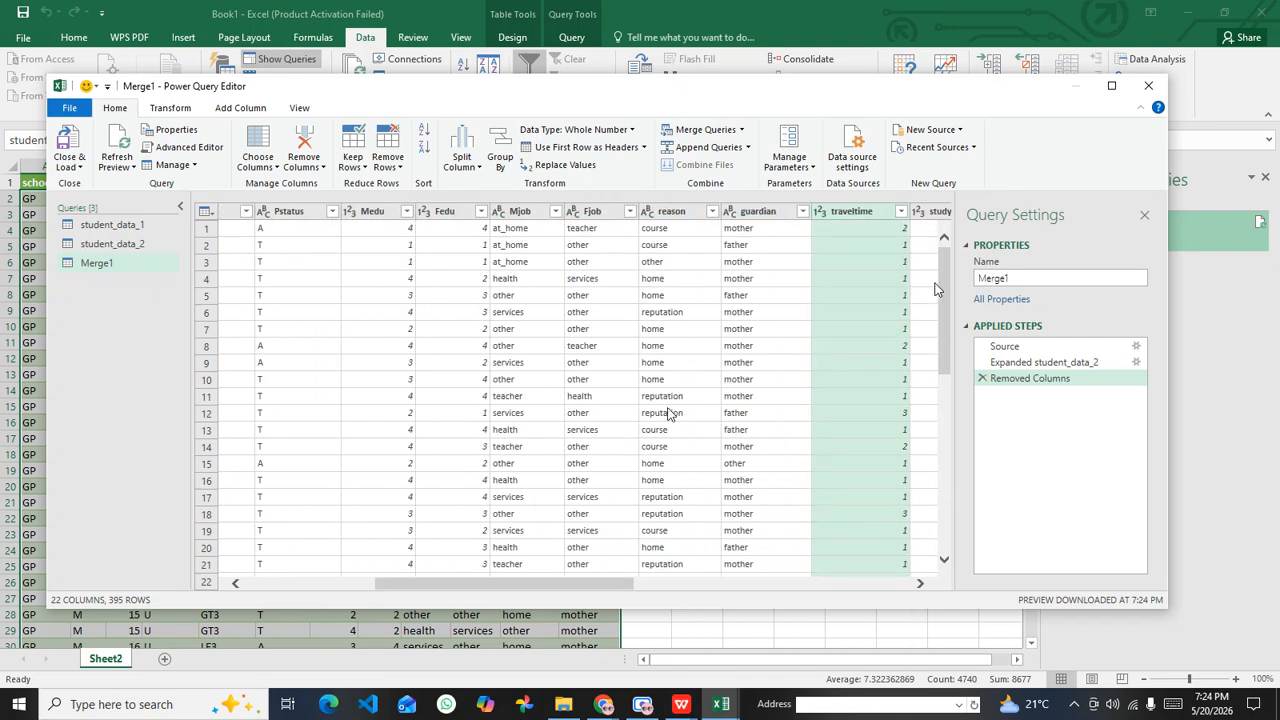
left_click_drag(950, 255, 938, 222)
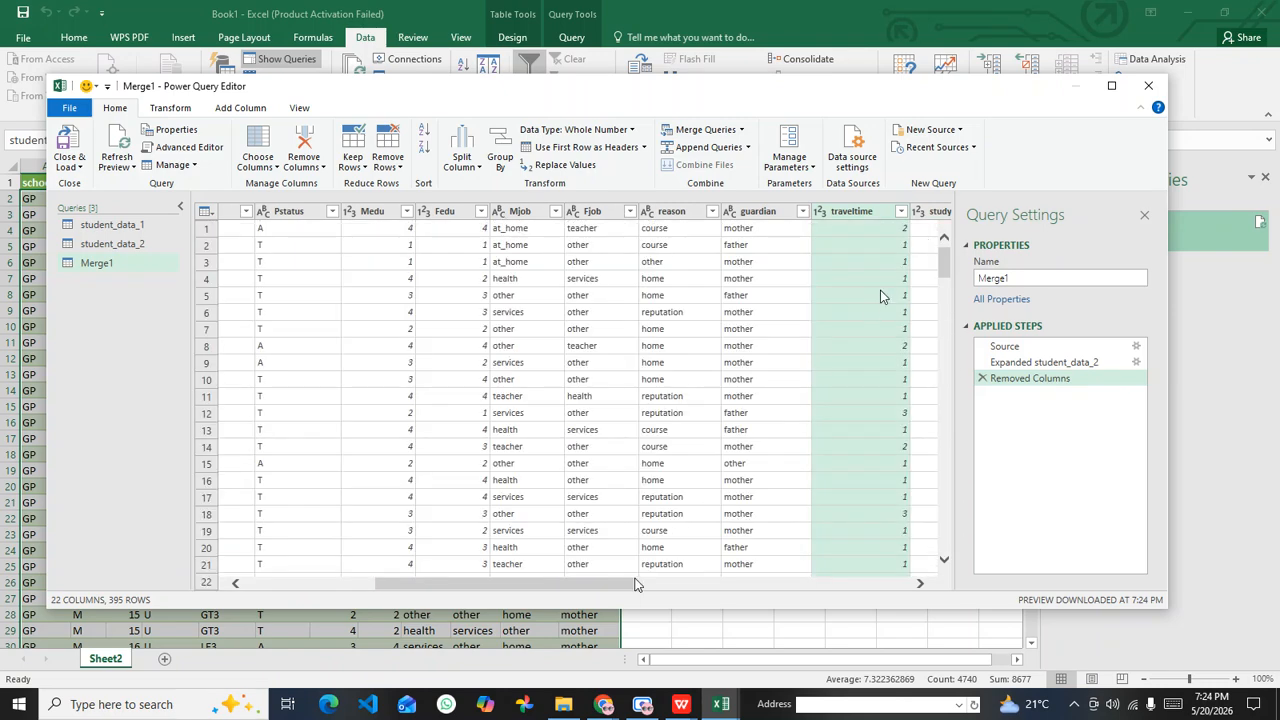
Step: Rename the merged query as merged_student_data
right_click(100, 262)
left_click(157, 333)
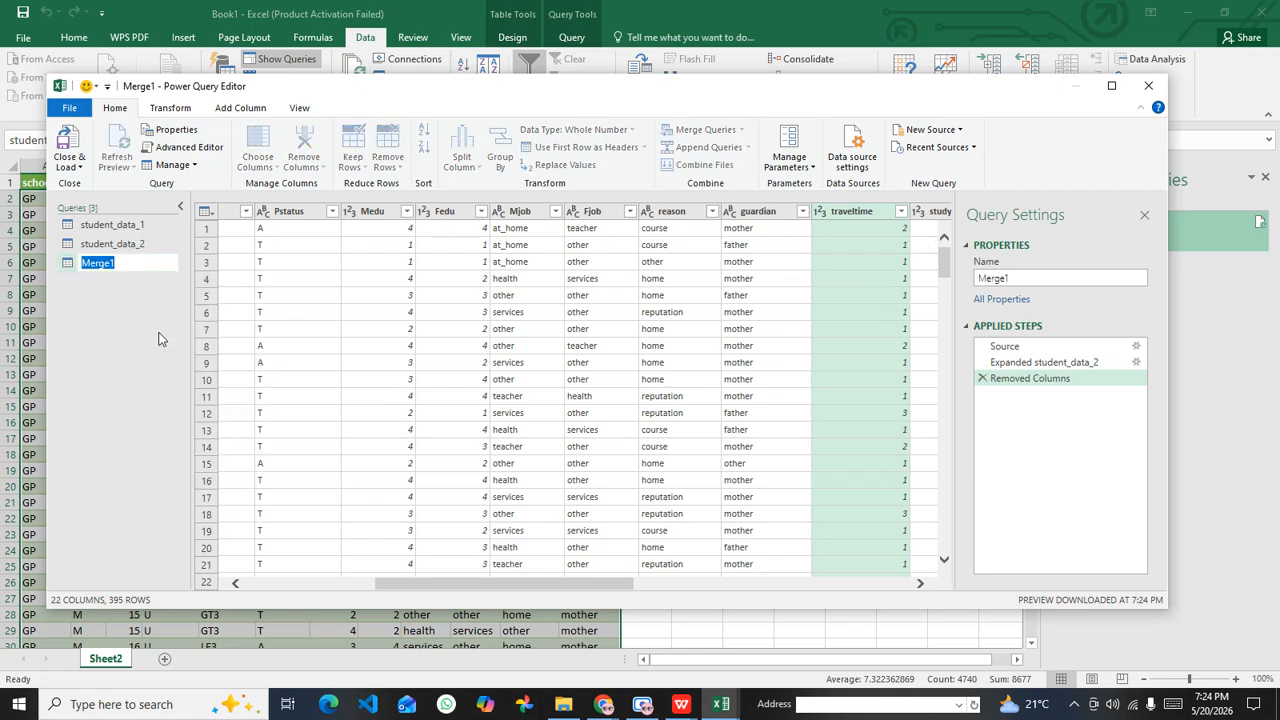
type("MERGE")
key("BackSpace")
key("BackSpace")
key("BackSpace")
key("BackSpace")
key("BackSpace")
type("merged_student_data")
key("Return")
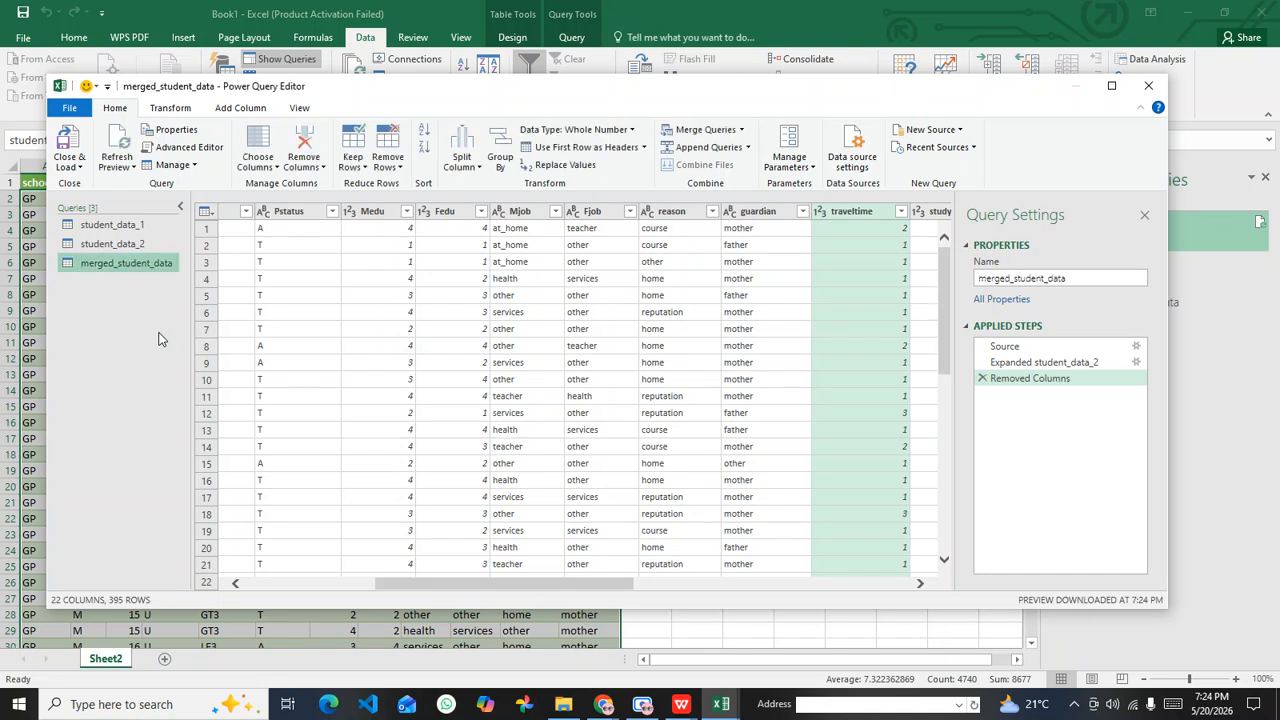
Step: Check both source queries and merged_student_data, and close the query editor, loading the queries into the workbook
left_click(126, 226)
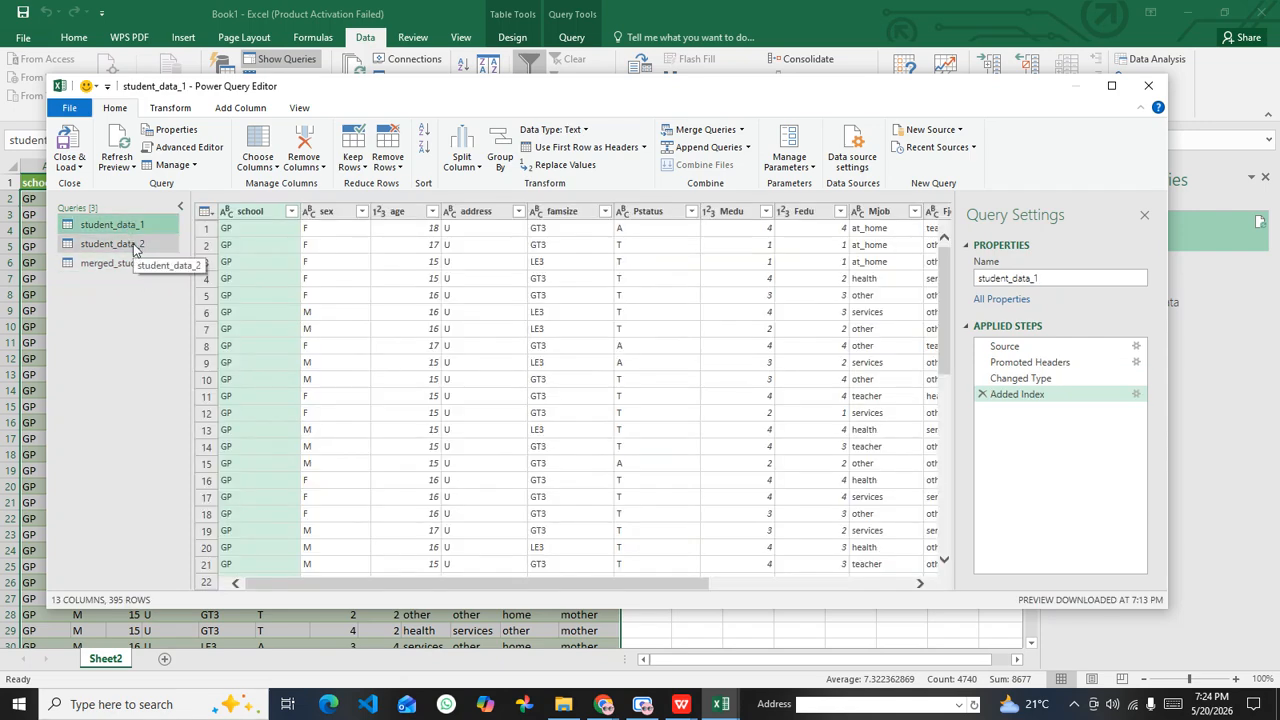
left_click(134, 246)
left_click(130, 264)
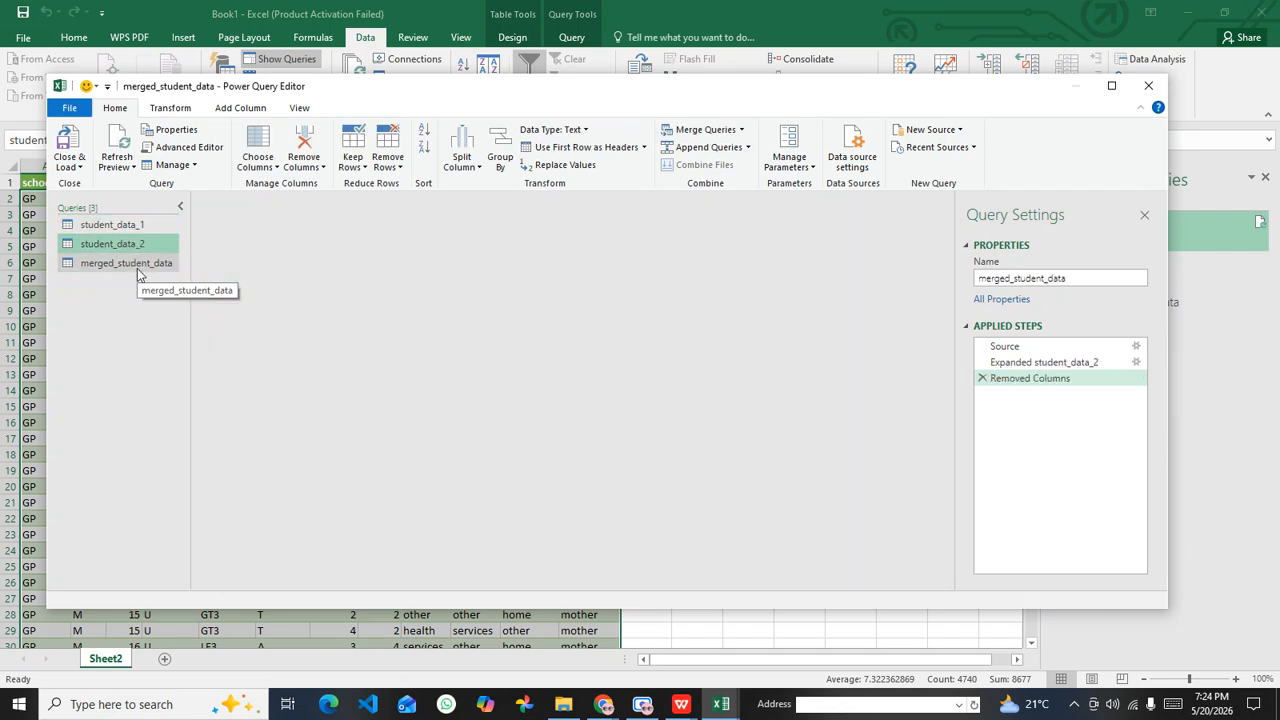
left_click_drag(488, 584, 454, 577)
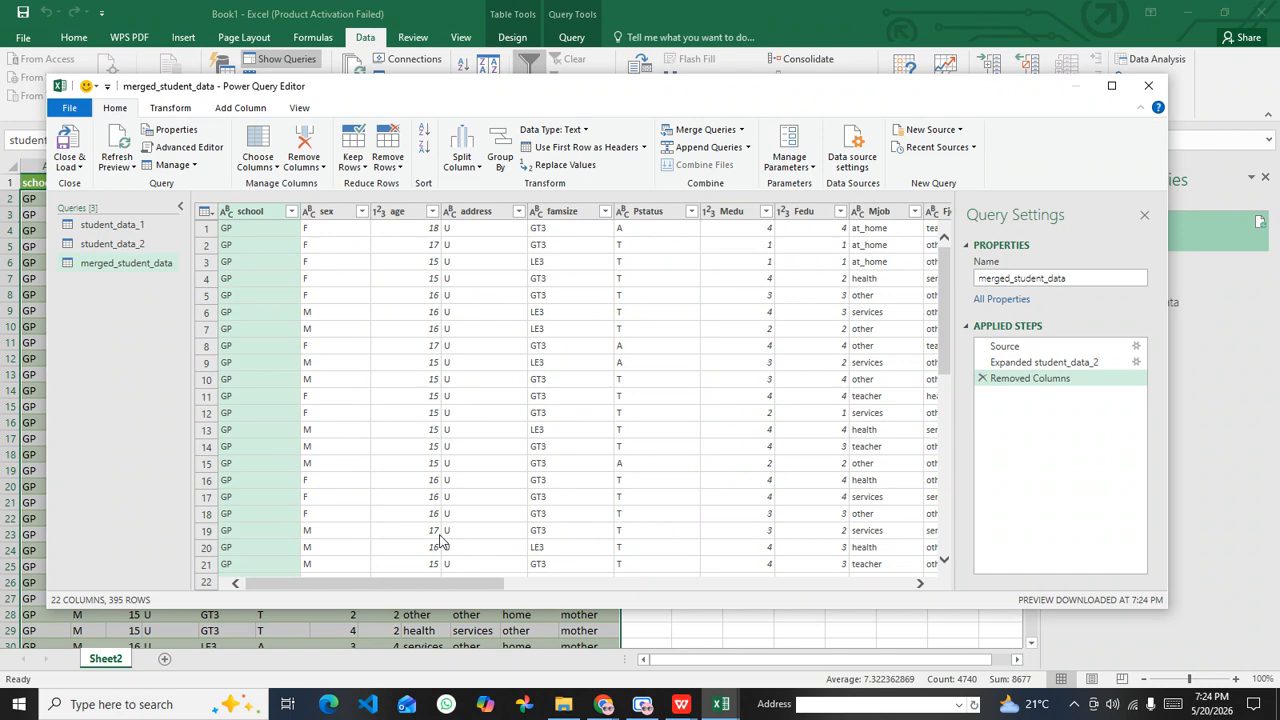
left_click(69, 145)
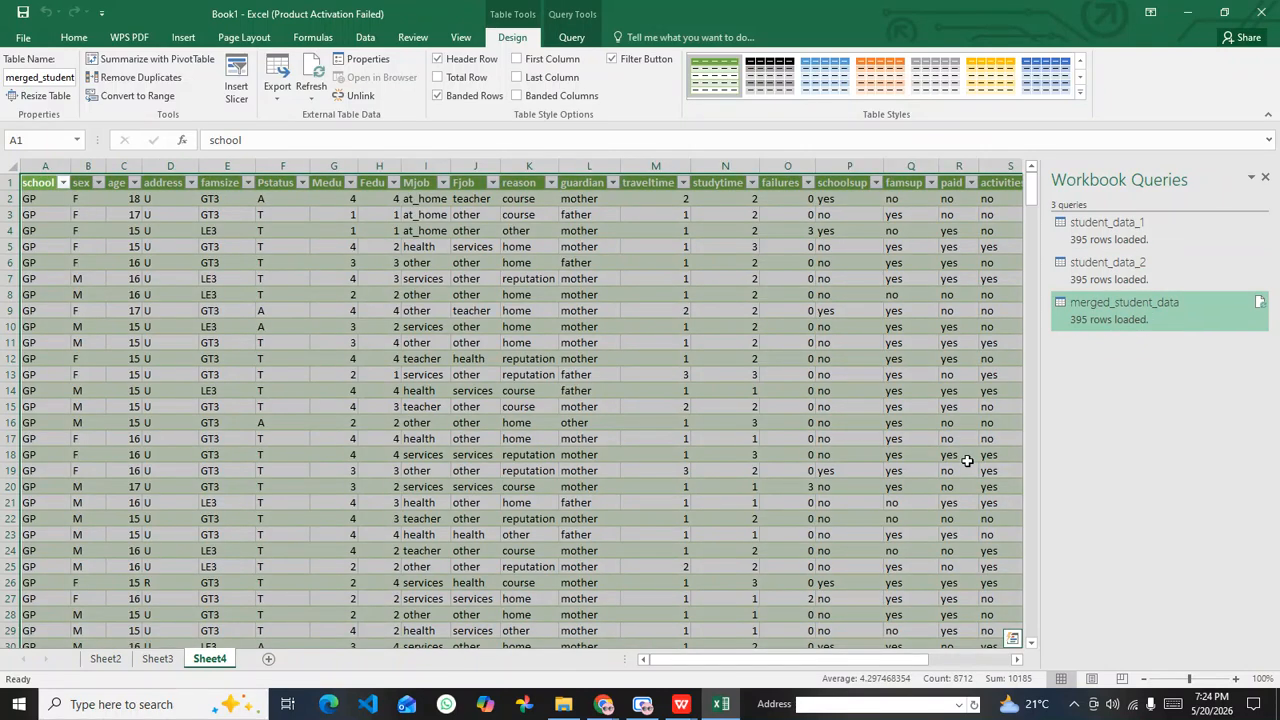
Step: Examine the loaded merged_student_data table on Sheet4 across all its columns, from school to internet
left_click_drag(888, 664, 681, 646)
left_click(218, 284)
key("Up")
key("Up")
left_click(26, 181)
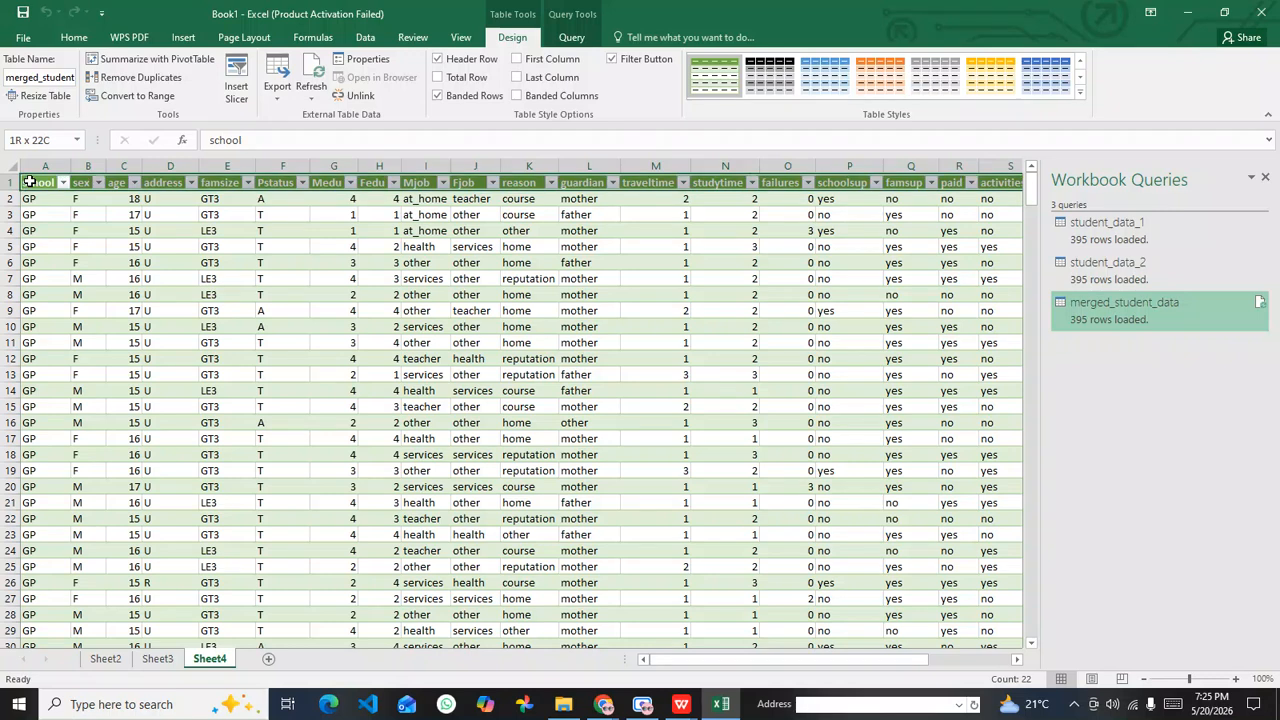
left_click_drag(736, 166, 1082, 176)
left_click_drag(836, 662, 978, 666)
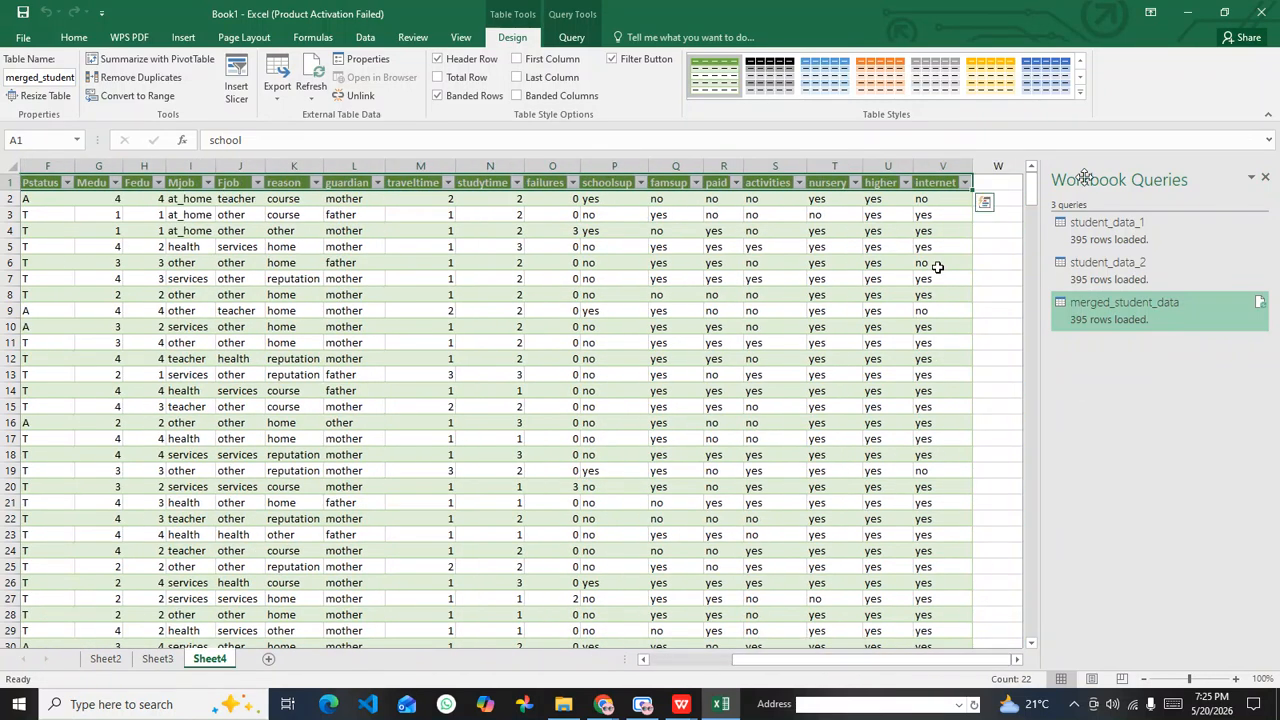
left_click(940, 262)
left_click_drag(943, 186, 4, 165)
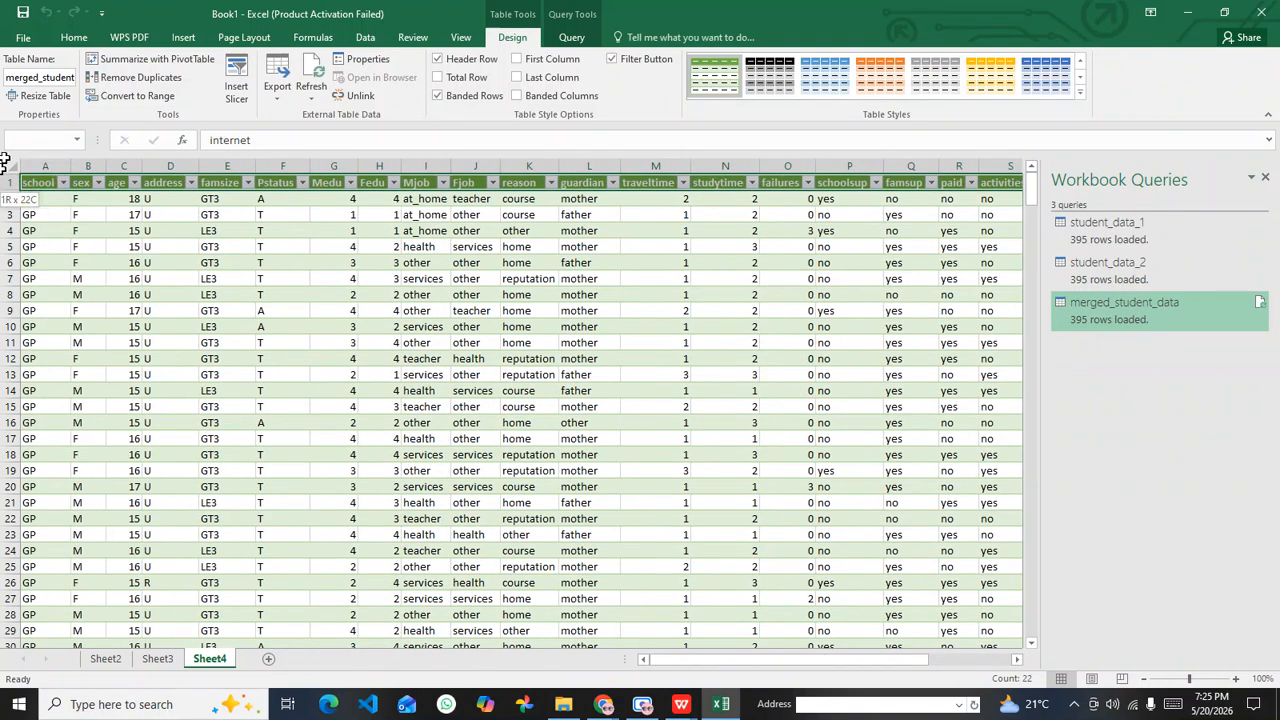
left_click(262, 276)
left_click_drag(44, 184, 945, 318)
left_click(848, 422)
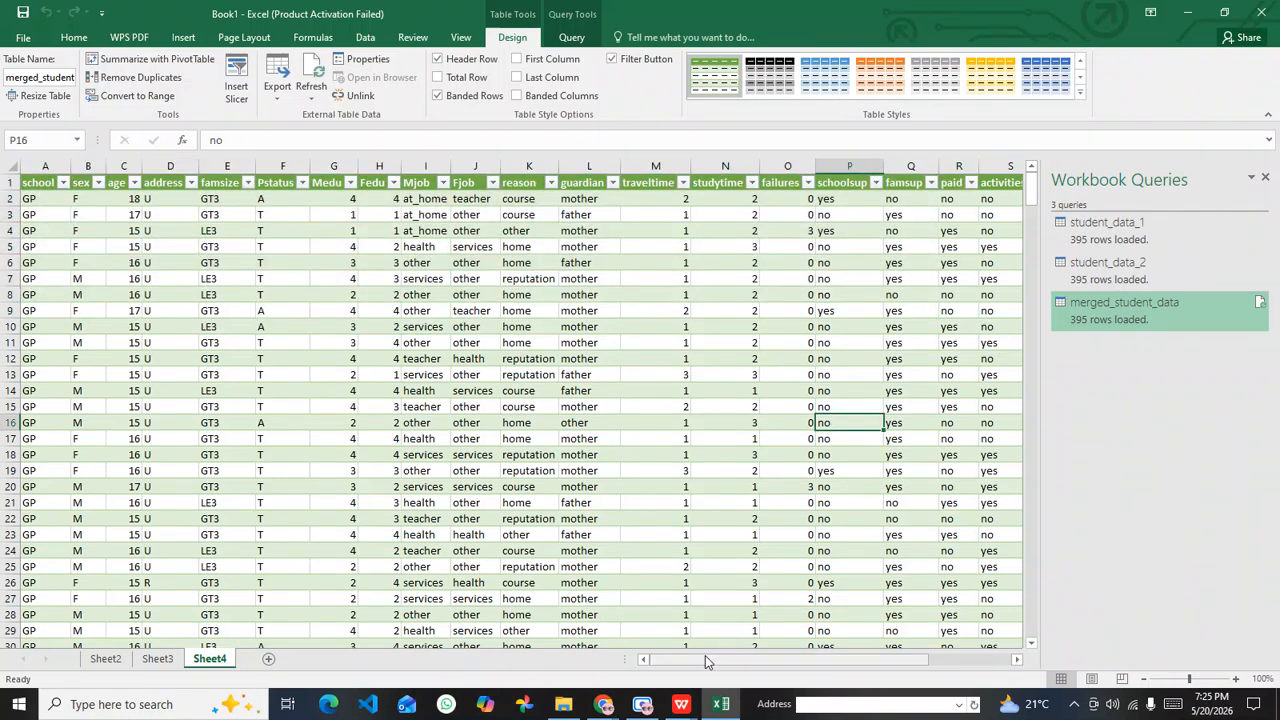
left_click_drag(716, 666, 770, 662)
left_click(757, 343)
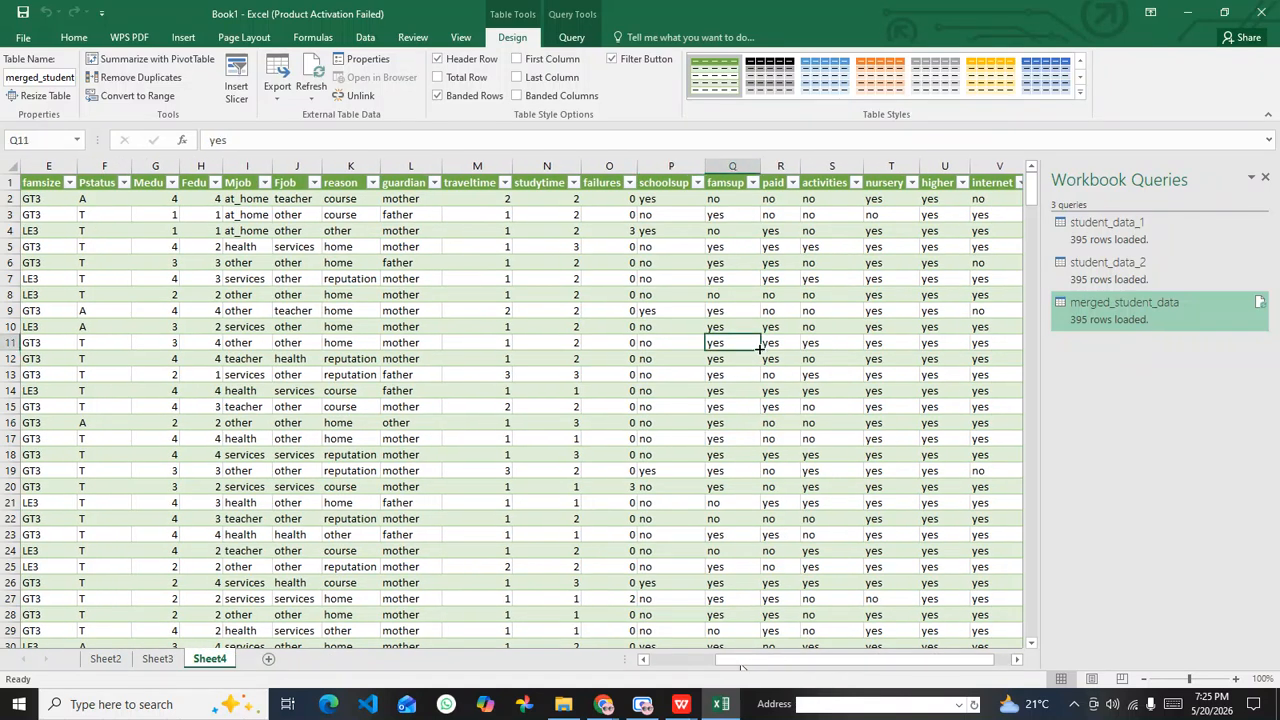